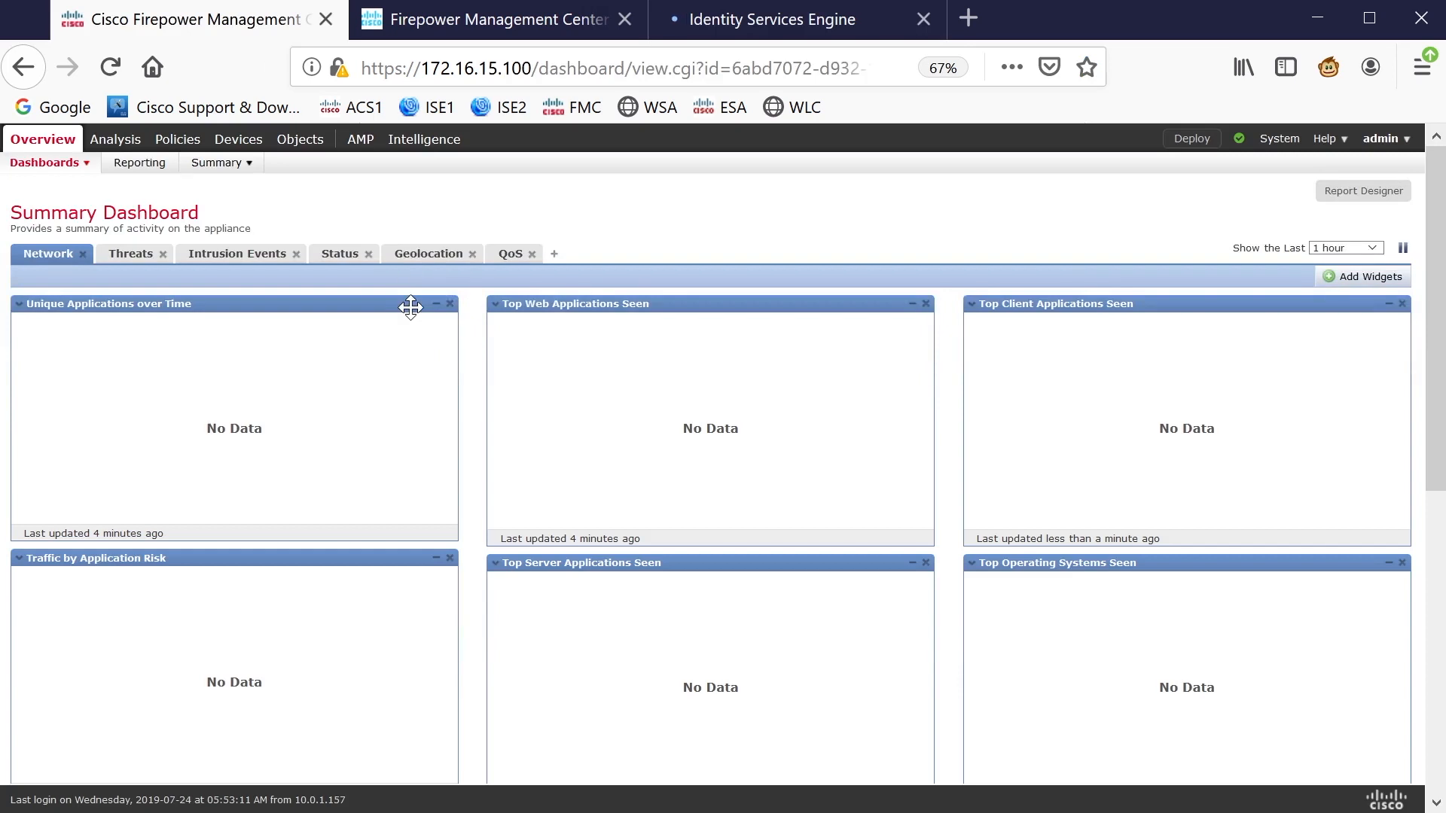
Move the ISE tab to second place and show the FMC Users page with only the admin account
left_click_drag(738, 21, 494, 24)
left_click(200, 23)
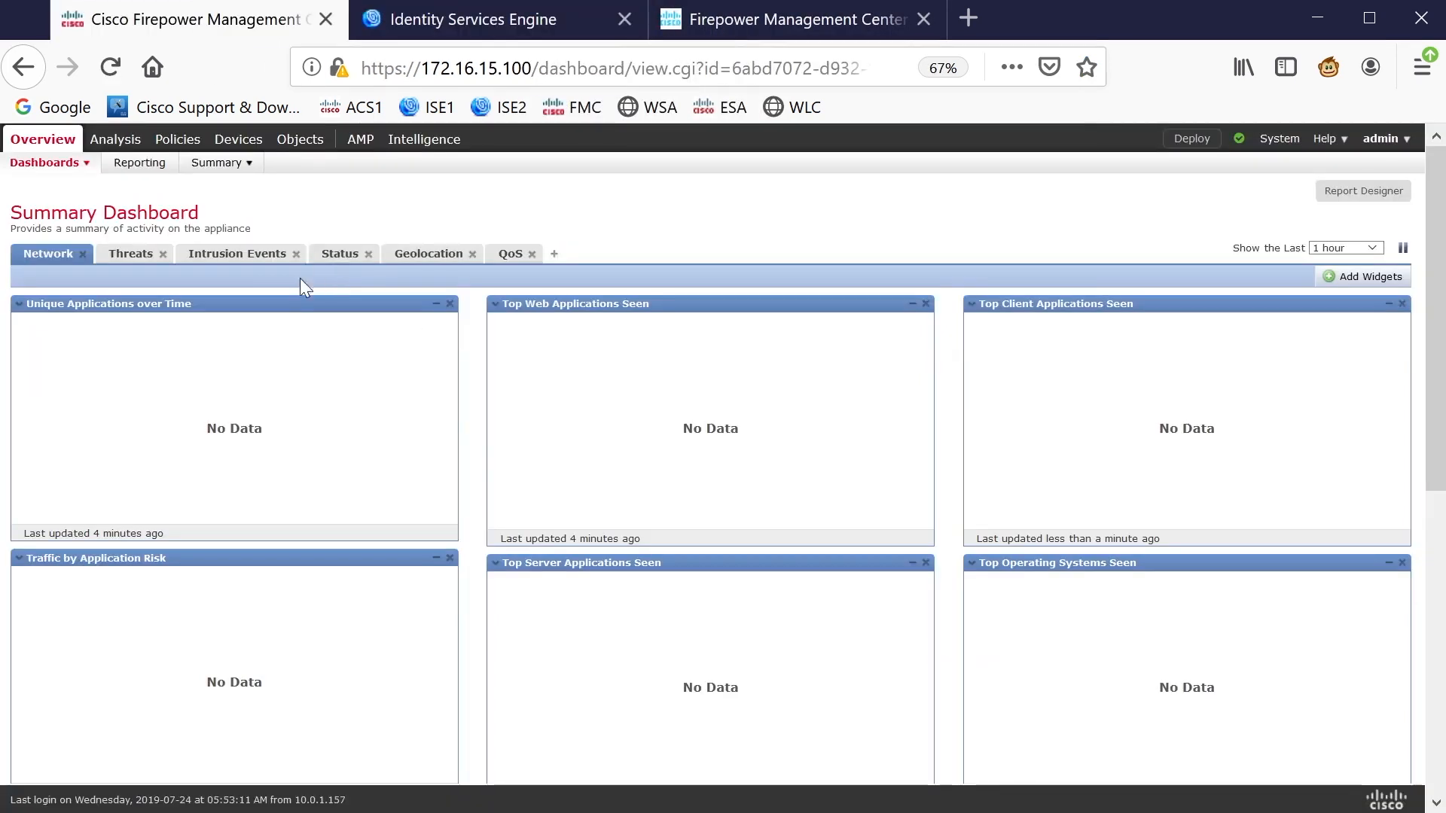
mouse_move(1280, 140)
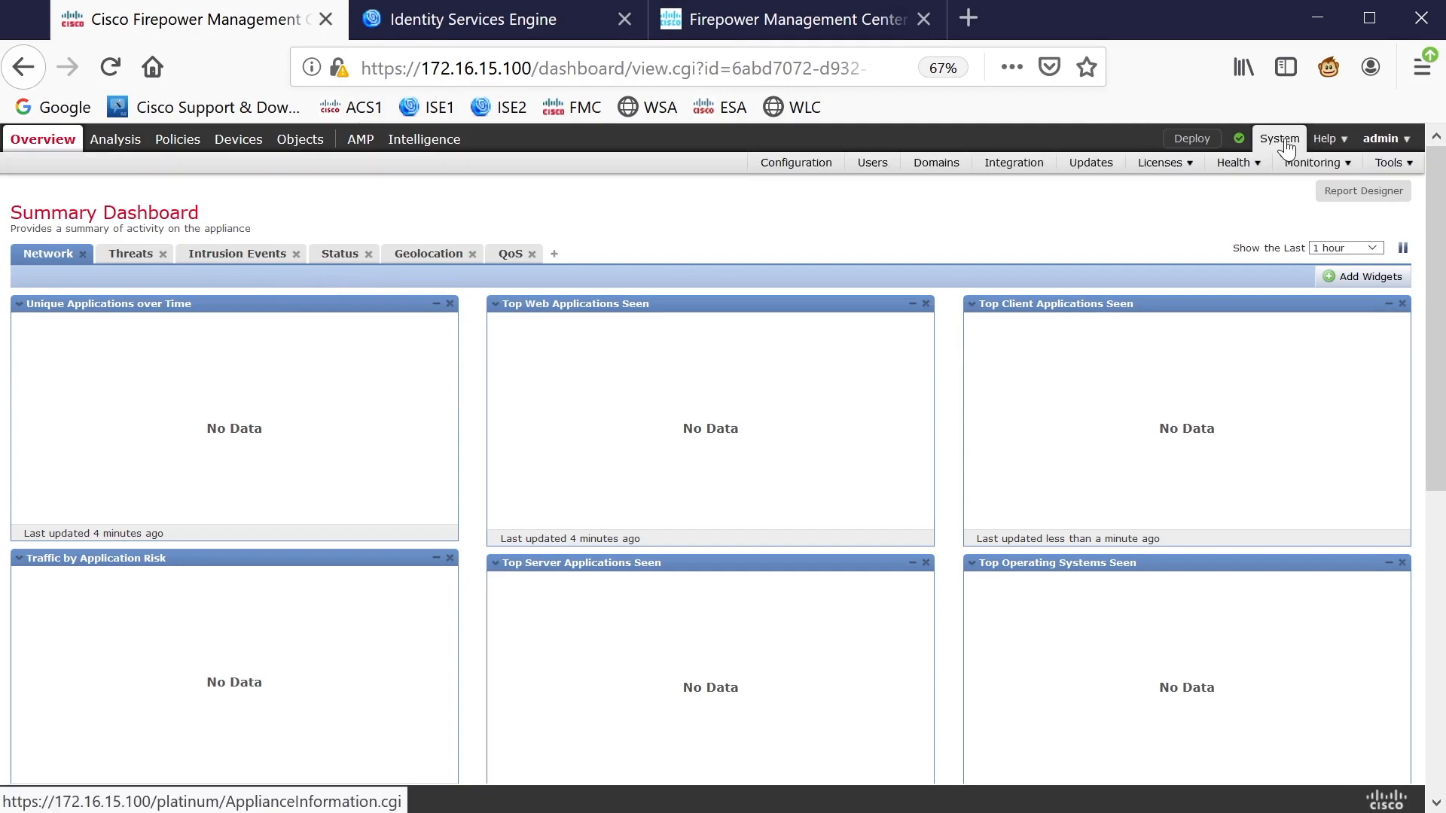
left_click(870, 164)
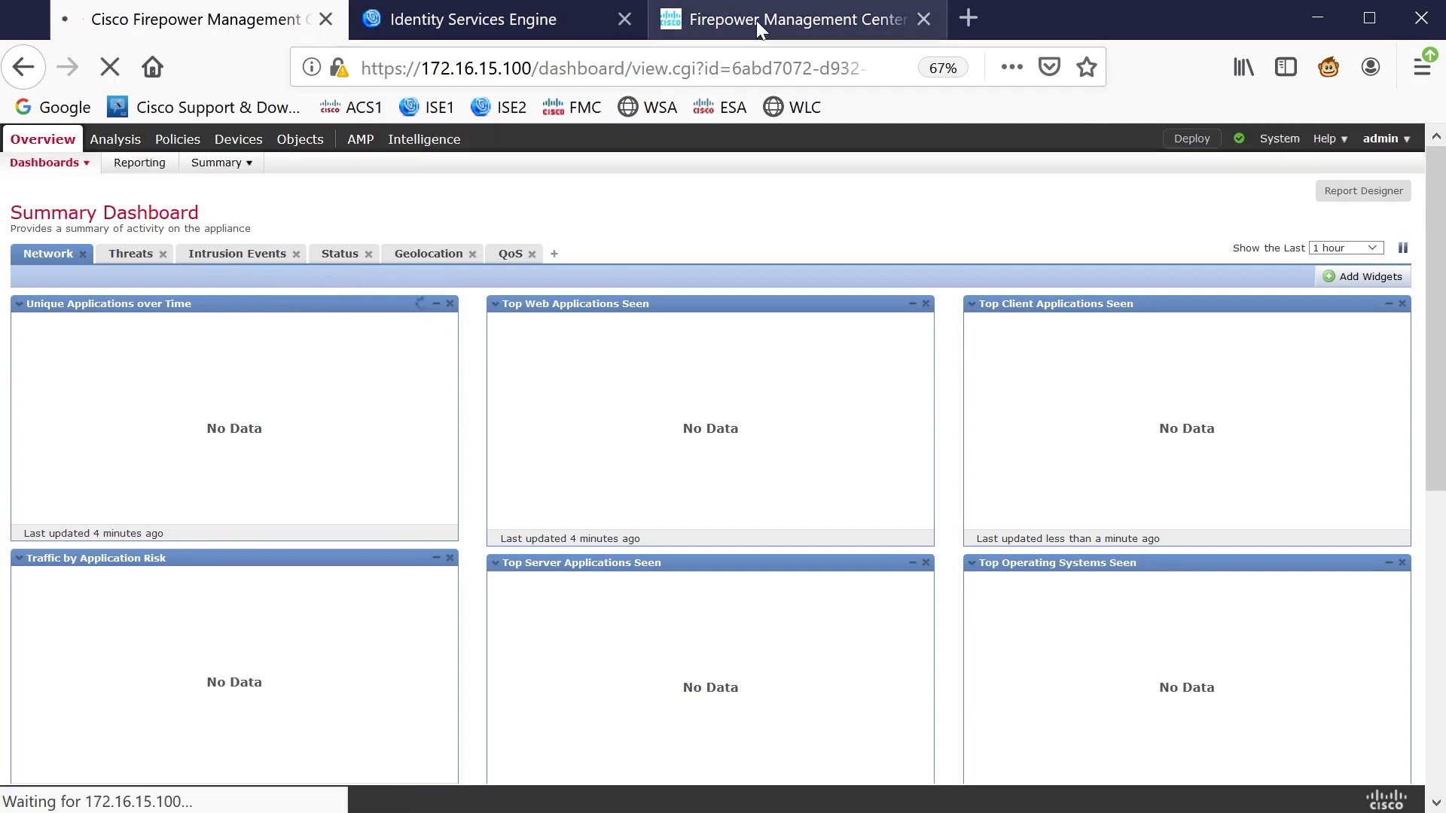
left_click(520, 21)
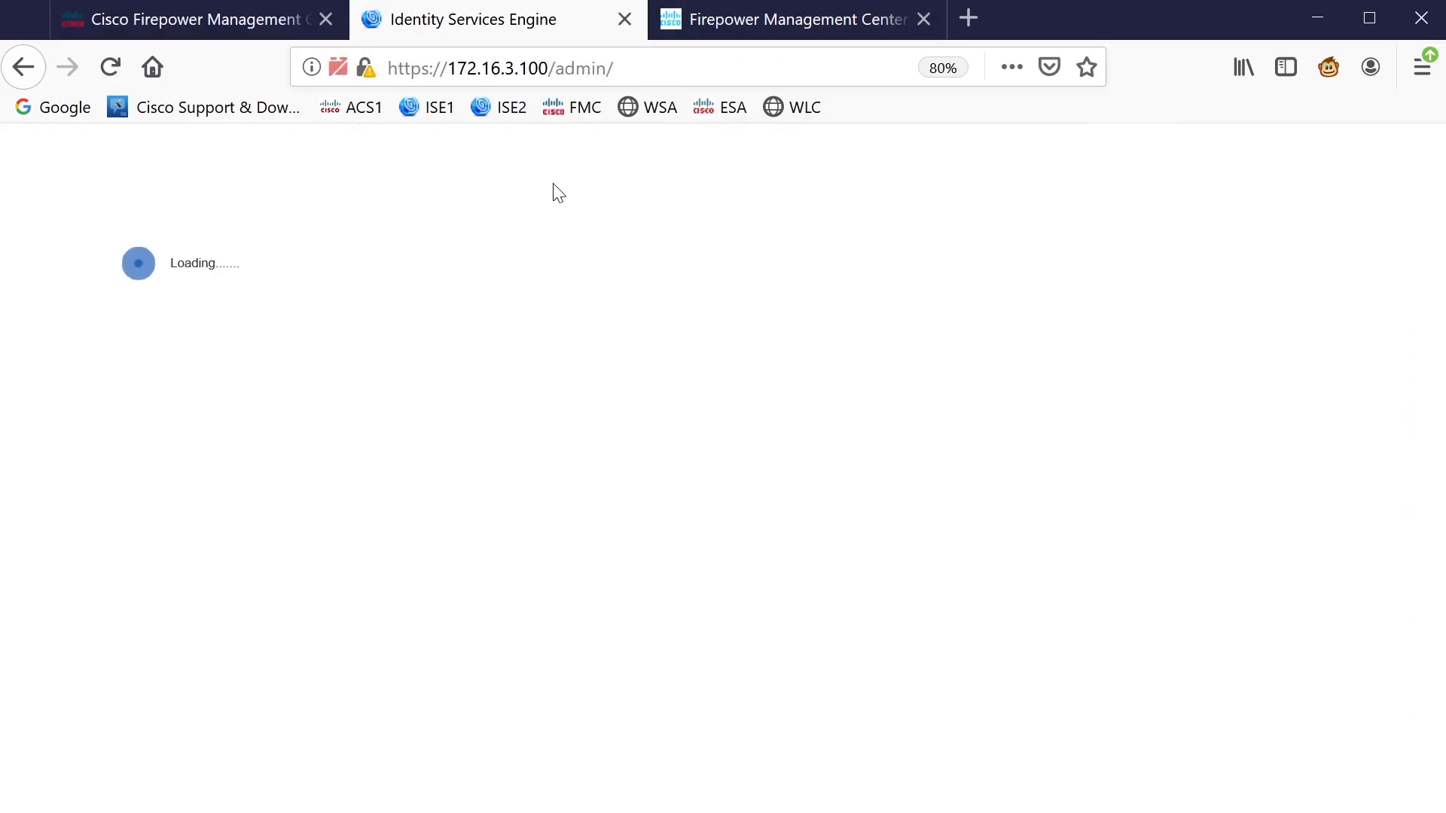
left_click(191, 25)
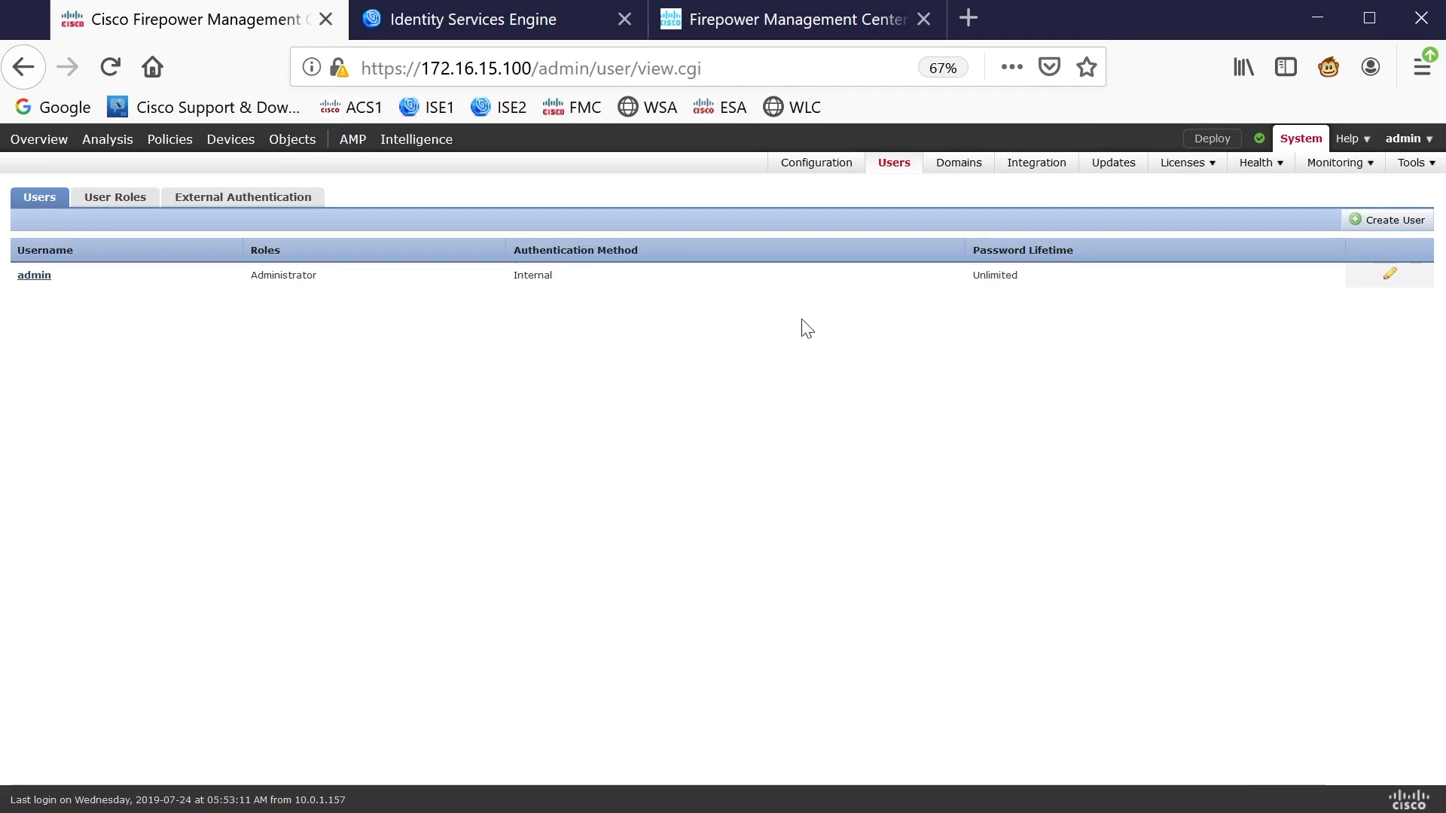
Review a copy of the Administrator role's permissions under User Roles, then discard it unsaved
left_click(101, 203)
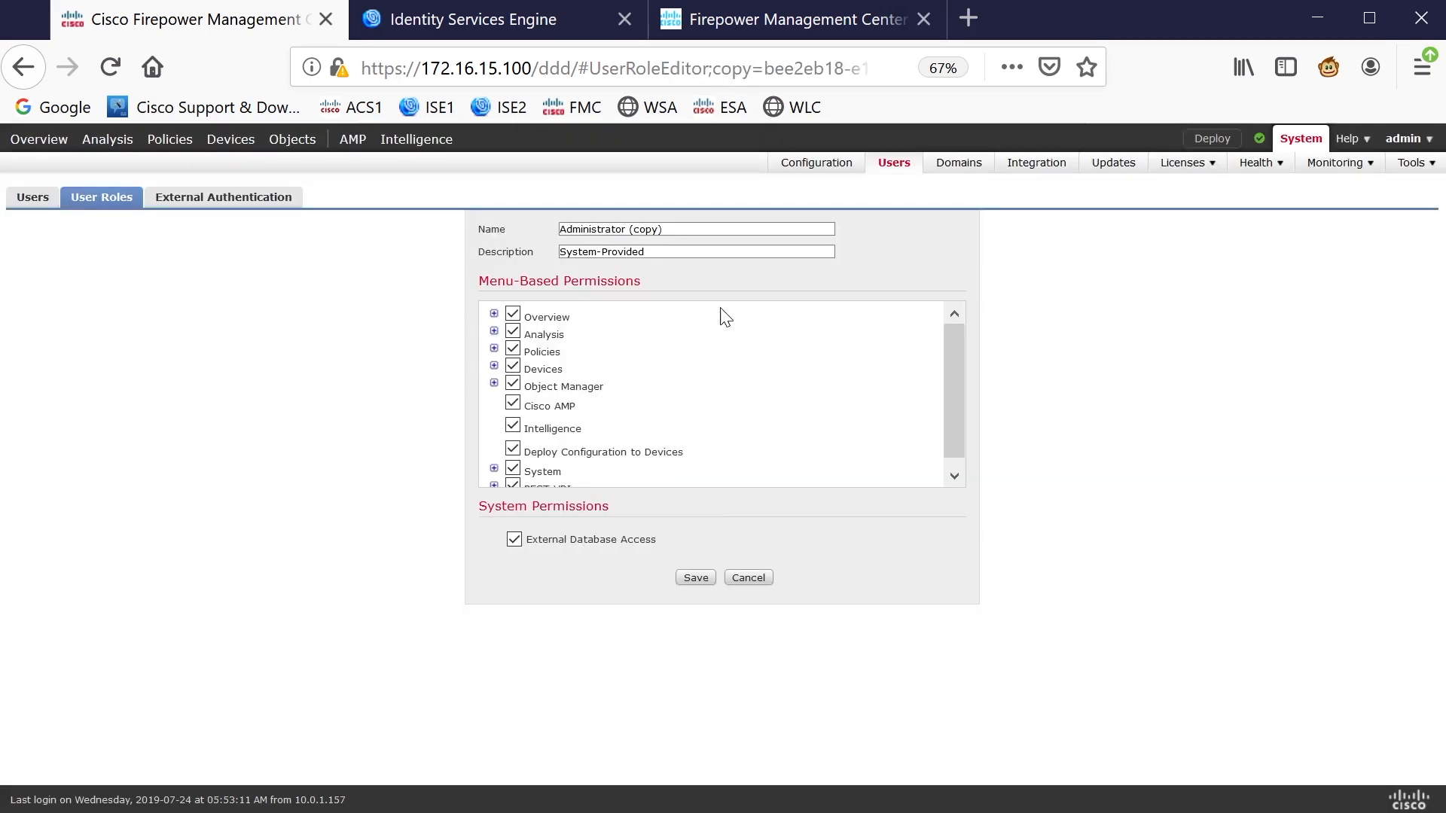
scroll(591, 361, "down", 1)
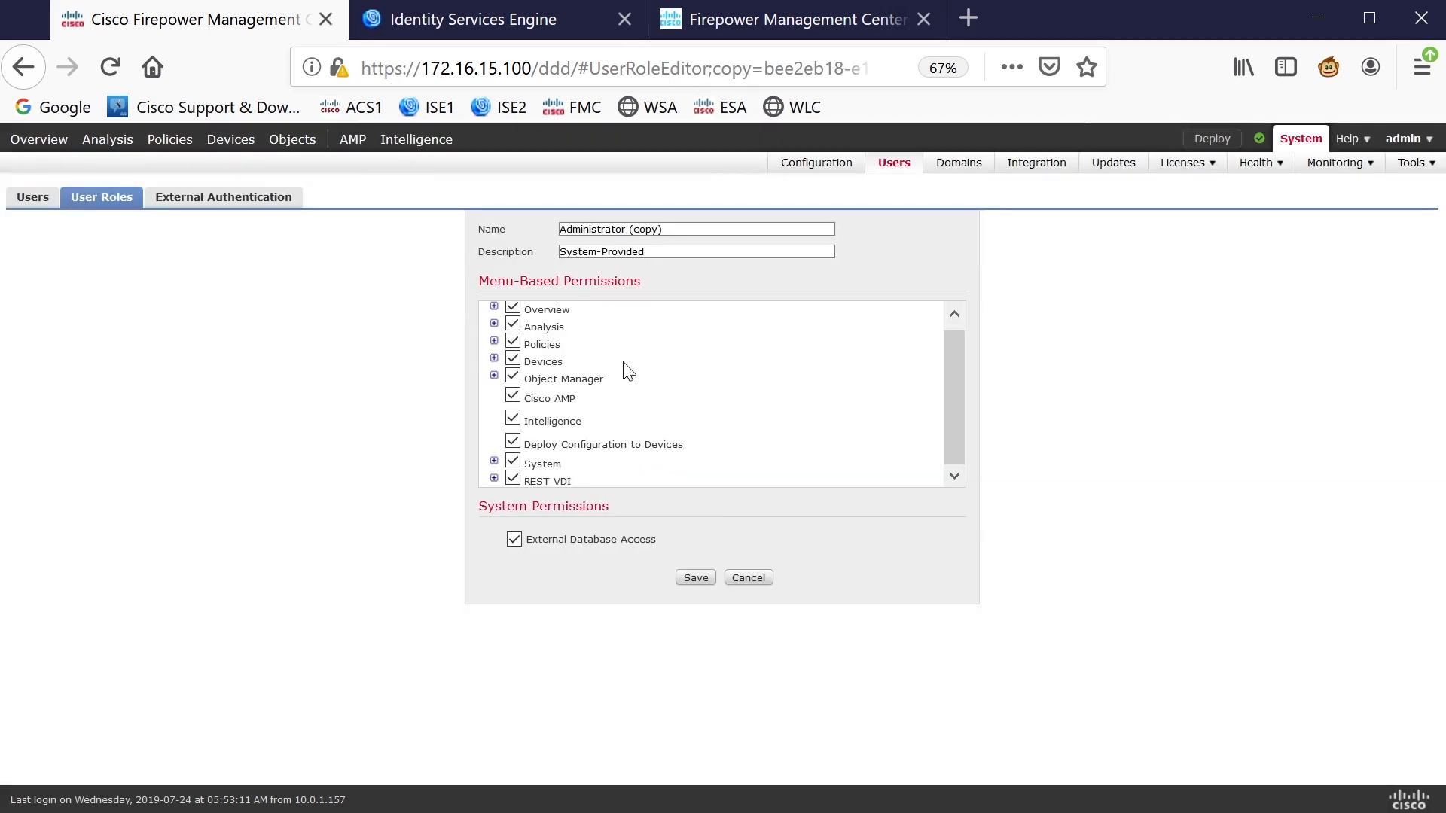
scroll(591, 364, "up", 1)
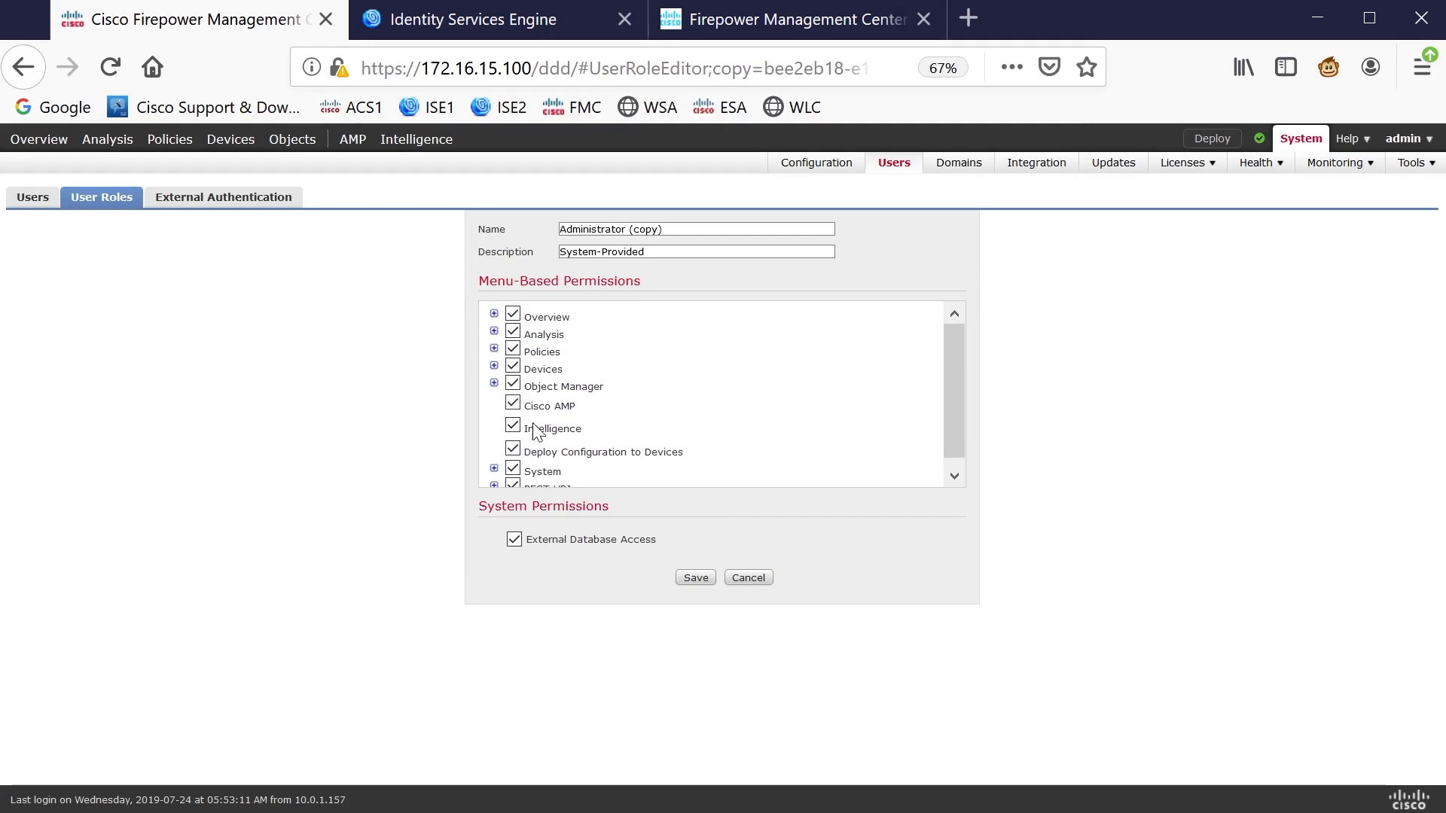
left_click(746, 575)
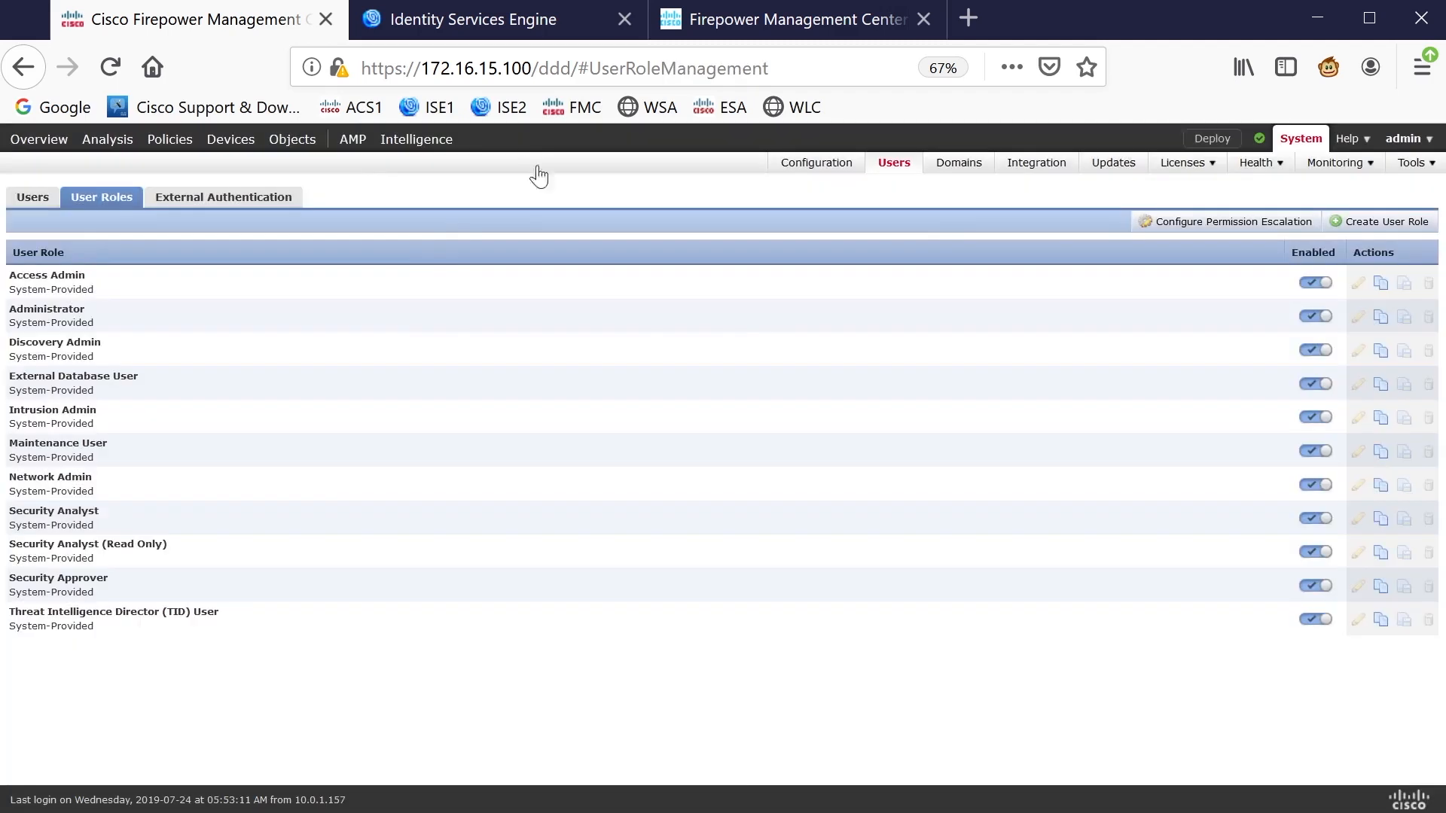
left_click(493, 23)
Add a Device Type network device group named FMCs under All Device Types
left_click(856, 395)
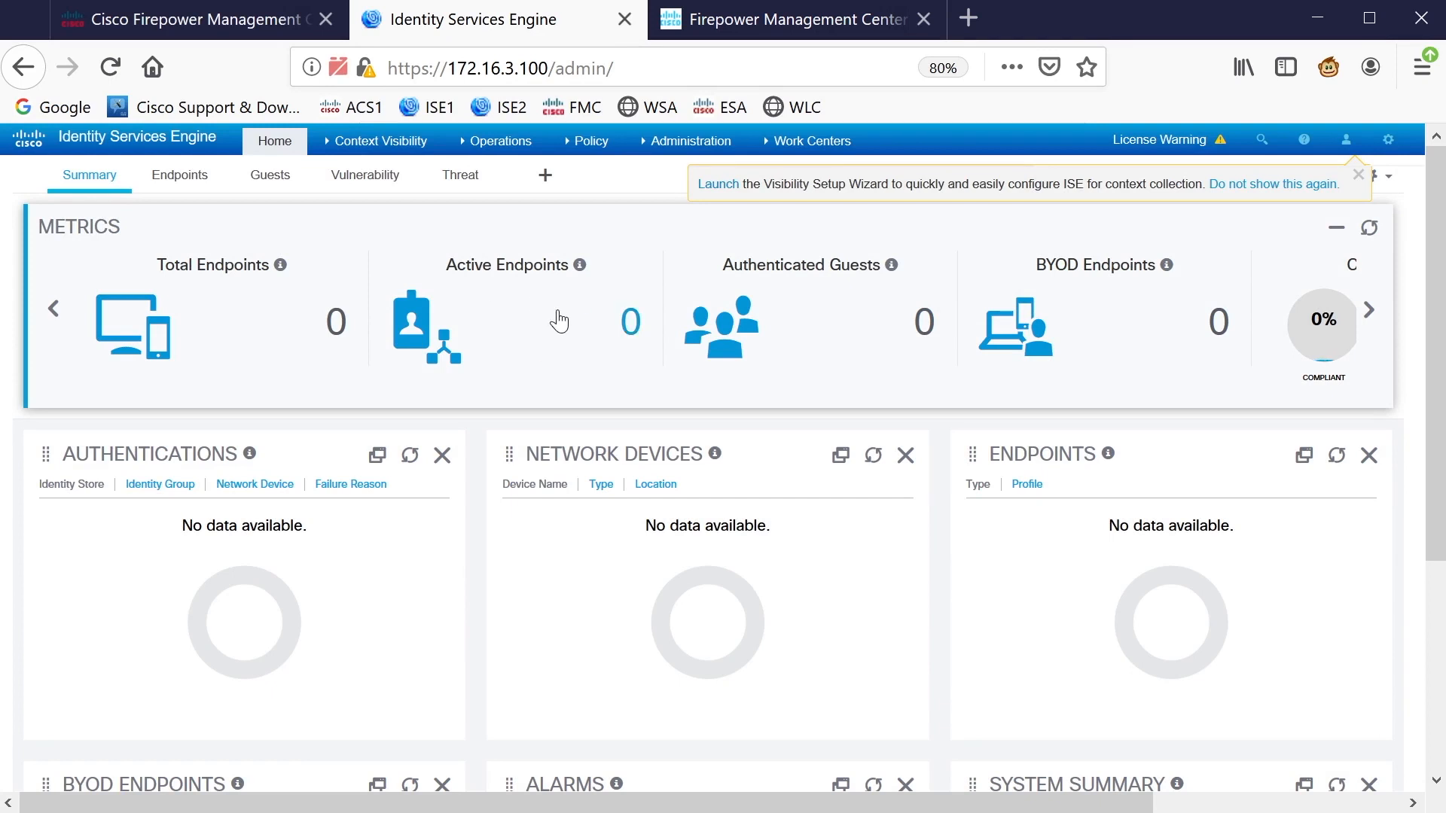
left_click(688, 144)
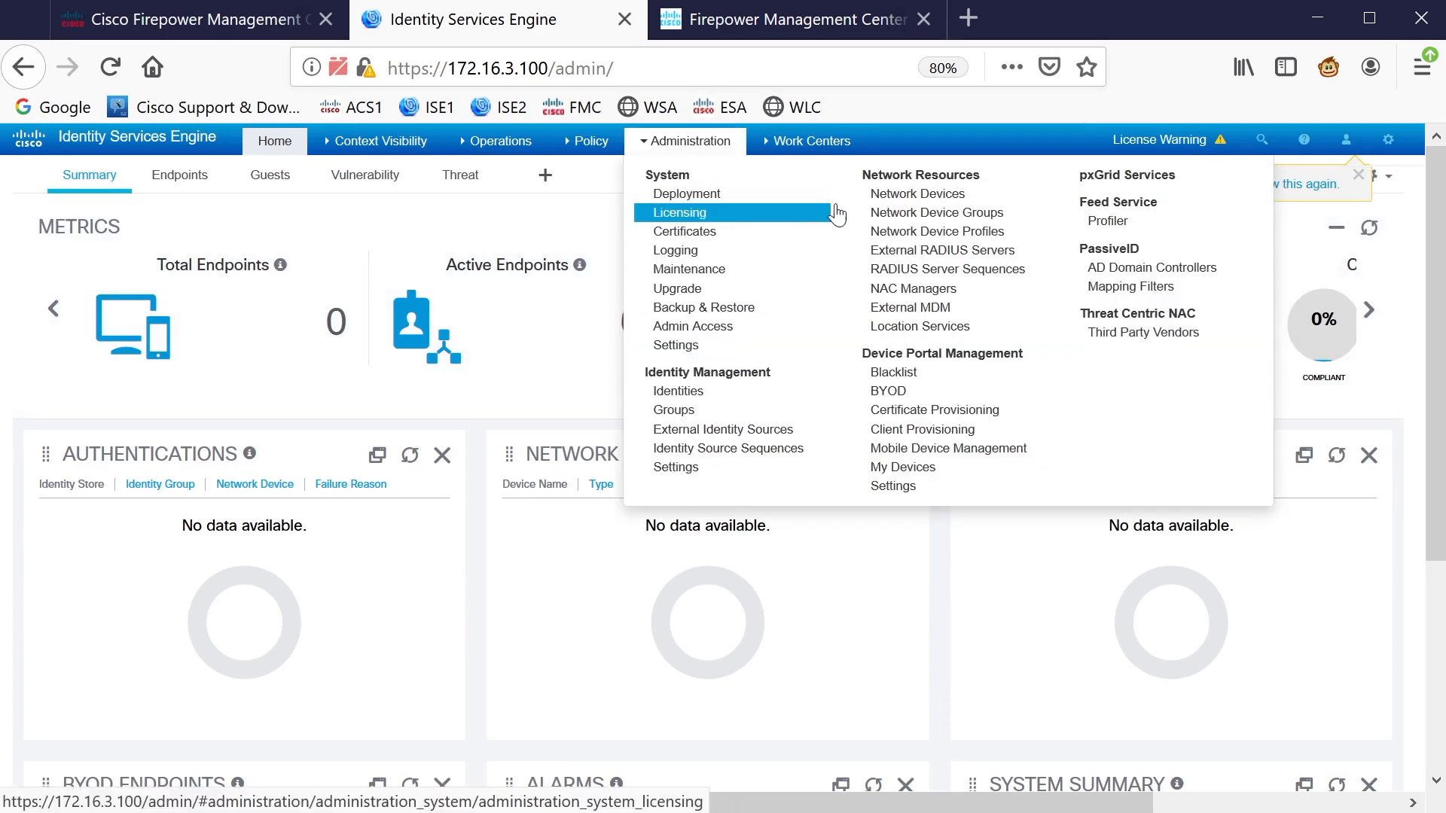
left_click(936, 215)
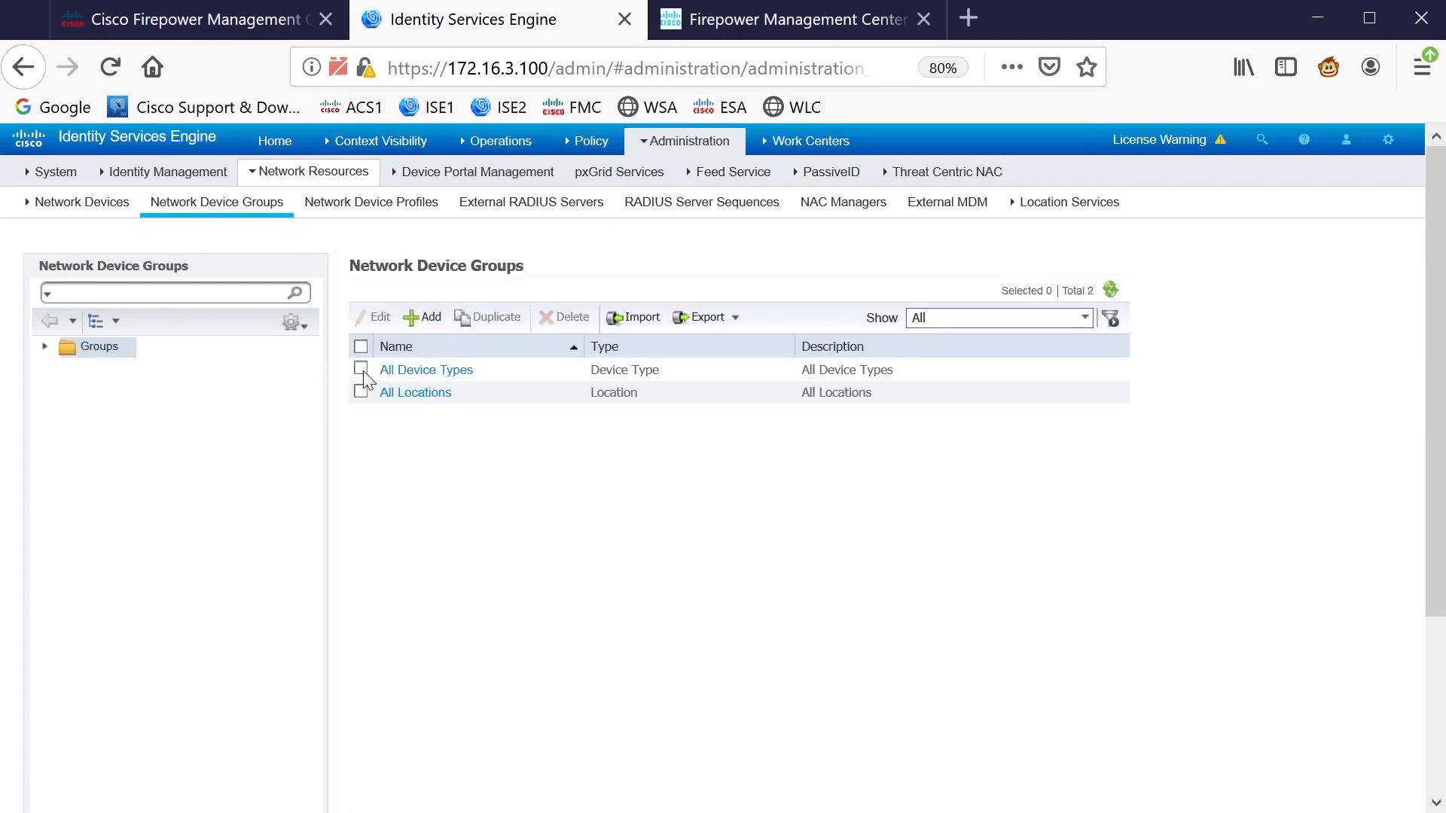
left_click(45, 347)
left_click(136, 368)
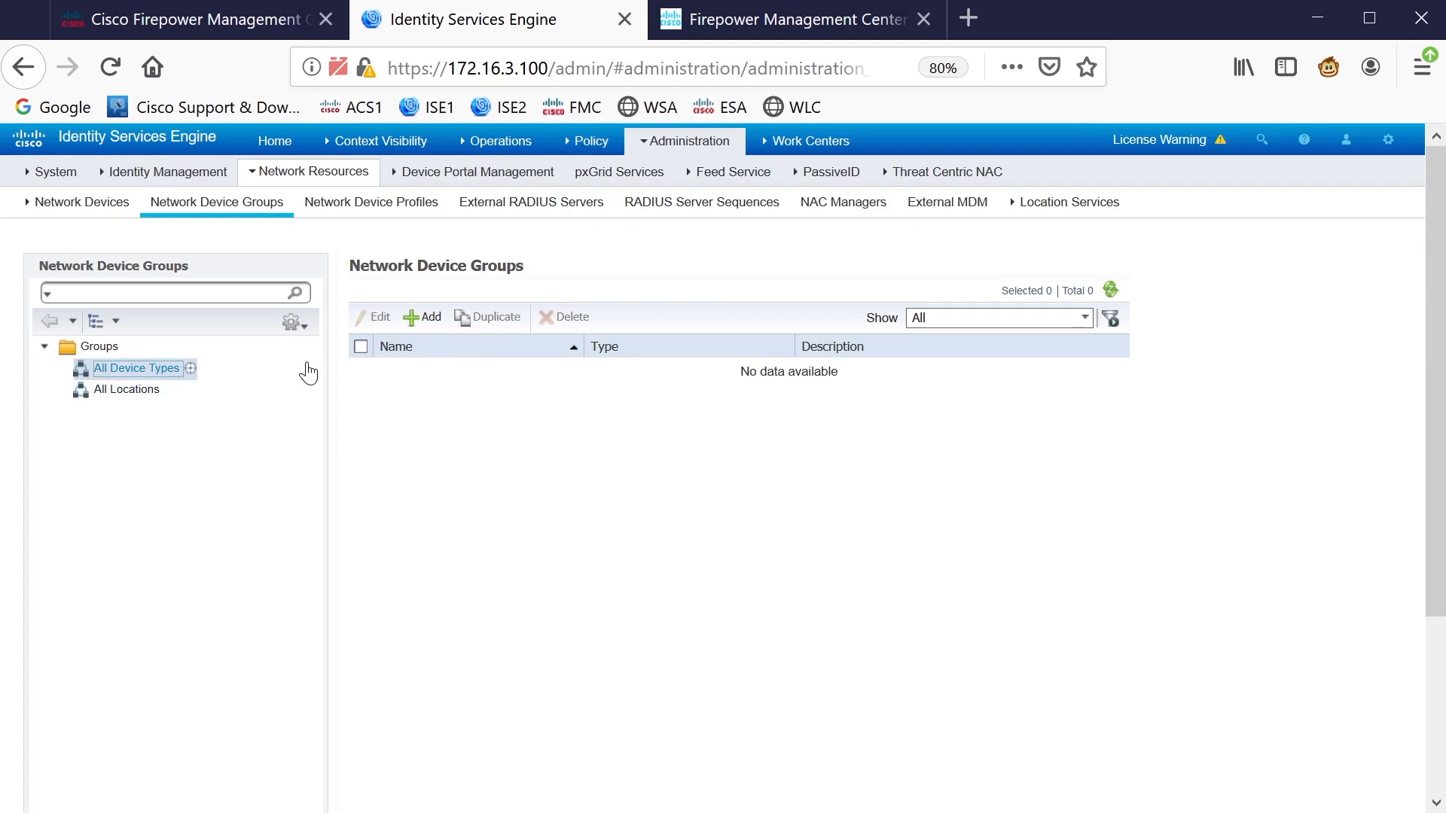
left_click(427, 319)
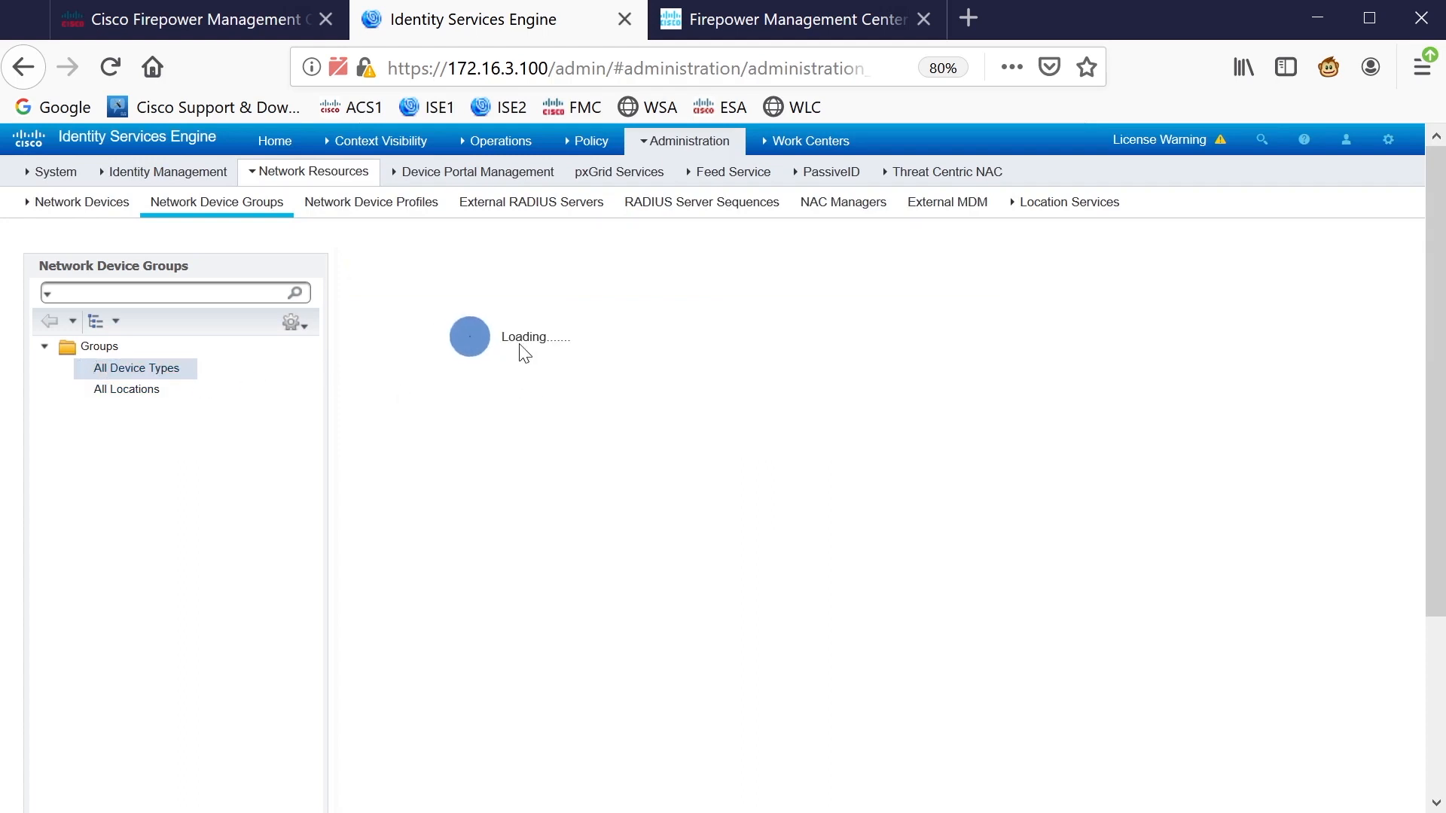
left_click(494, 335)
type("FMCs")
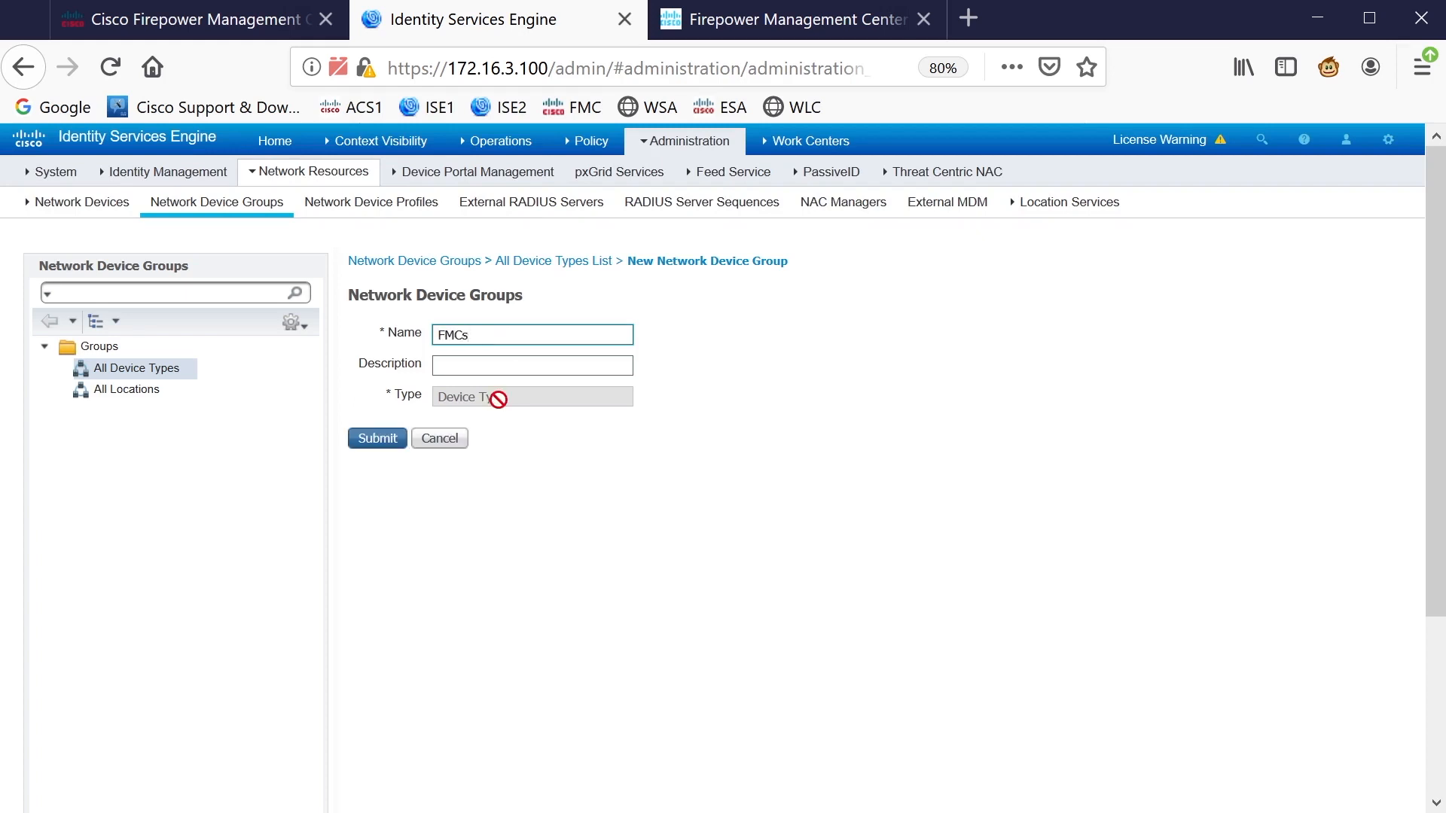
left_click(372, 440)
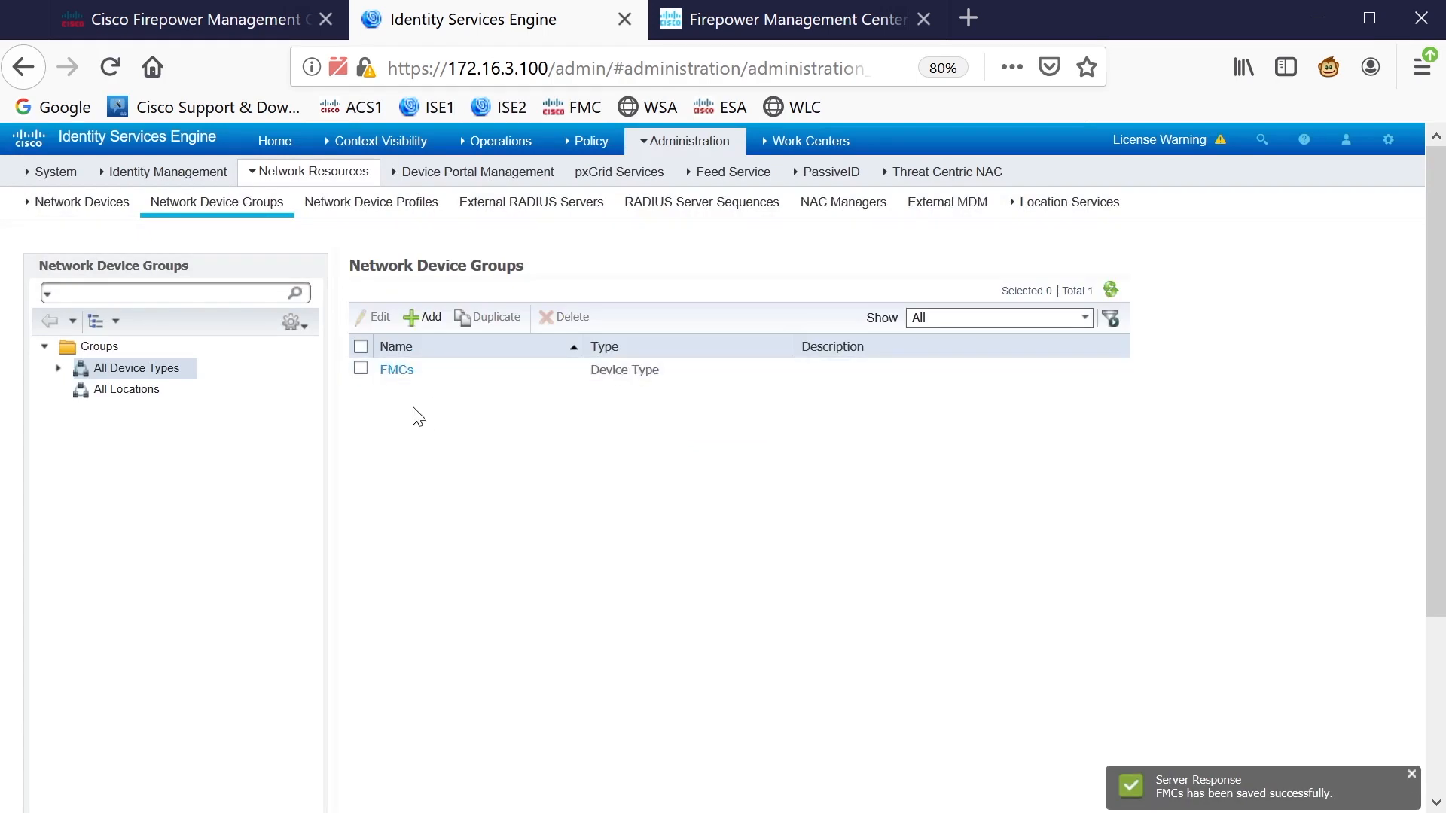
Start a new network device named FMC1 with IP address 172.16.15.100
mouse_move(686, 141)
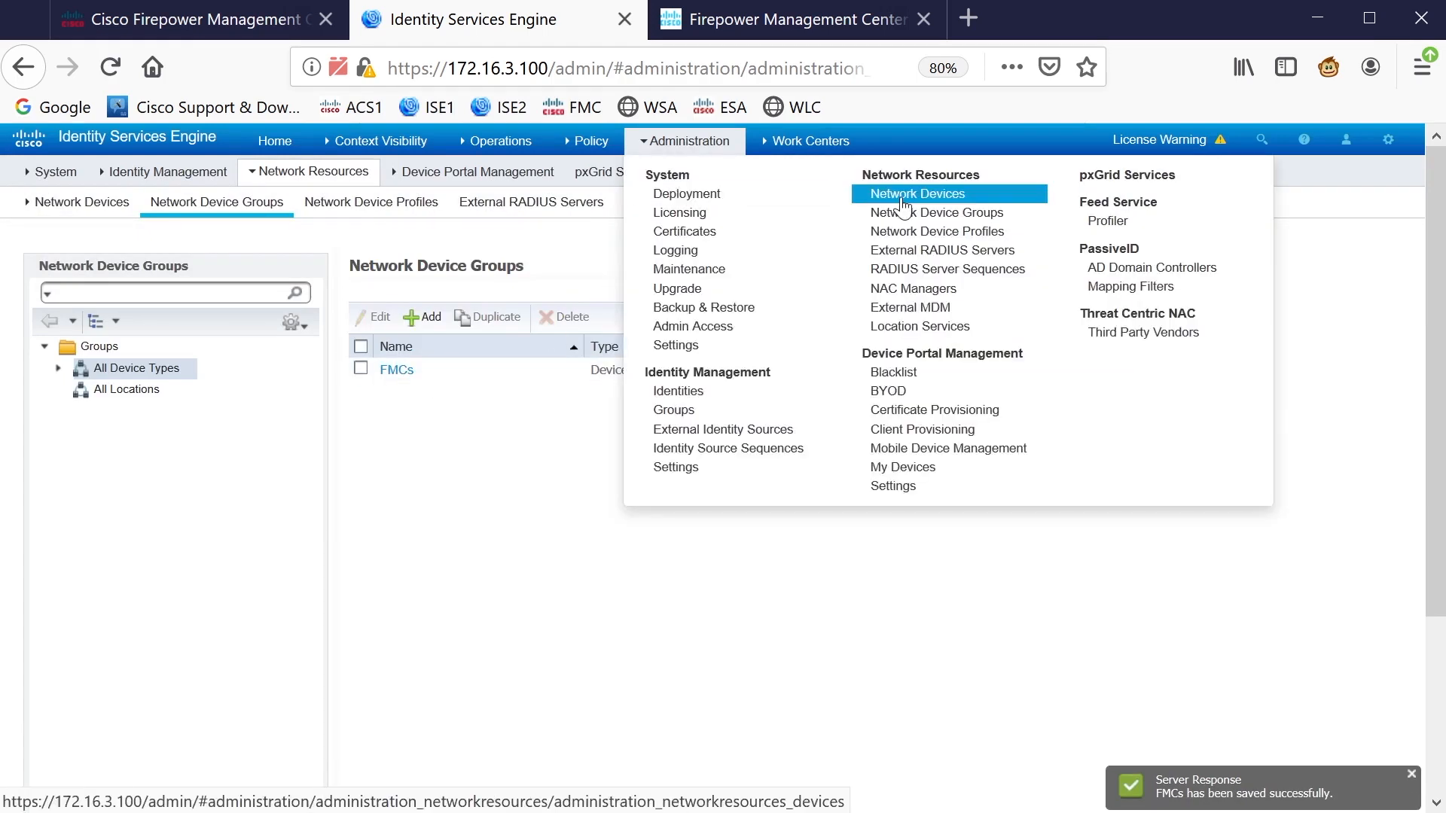
left_click(901, 194)
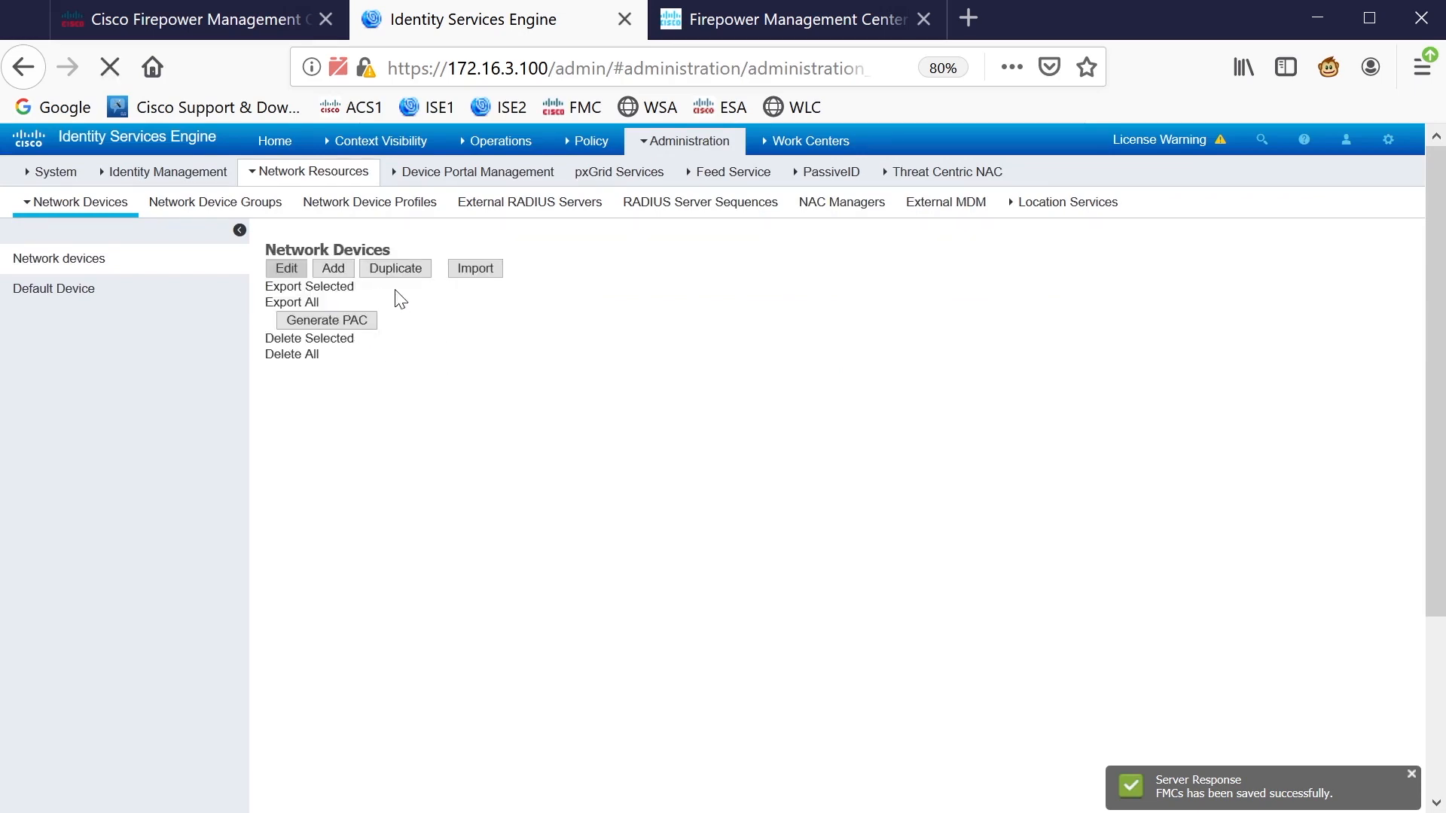
left_click(343, 309)
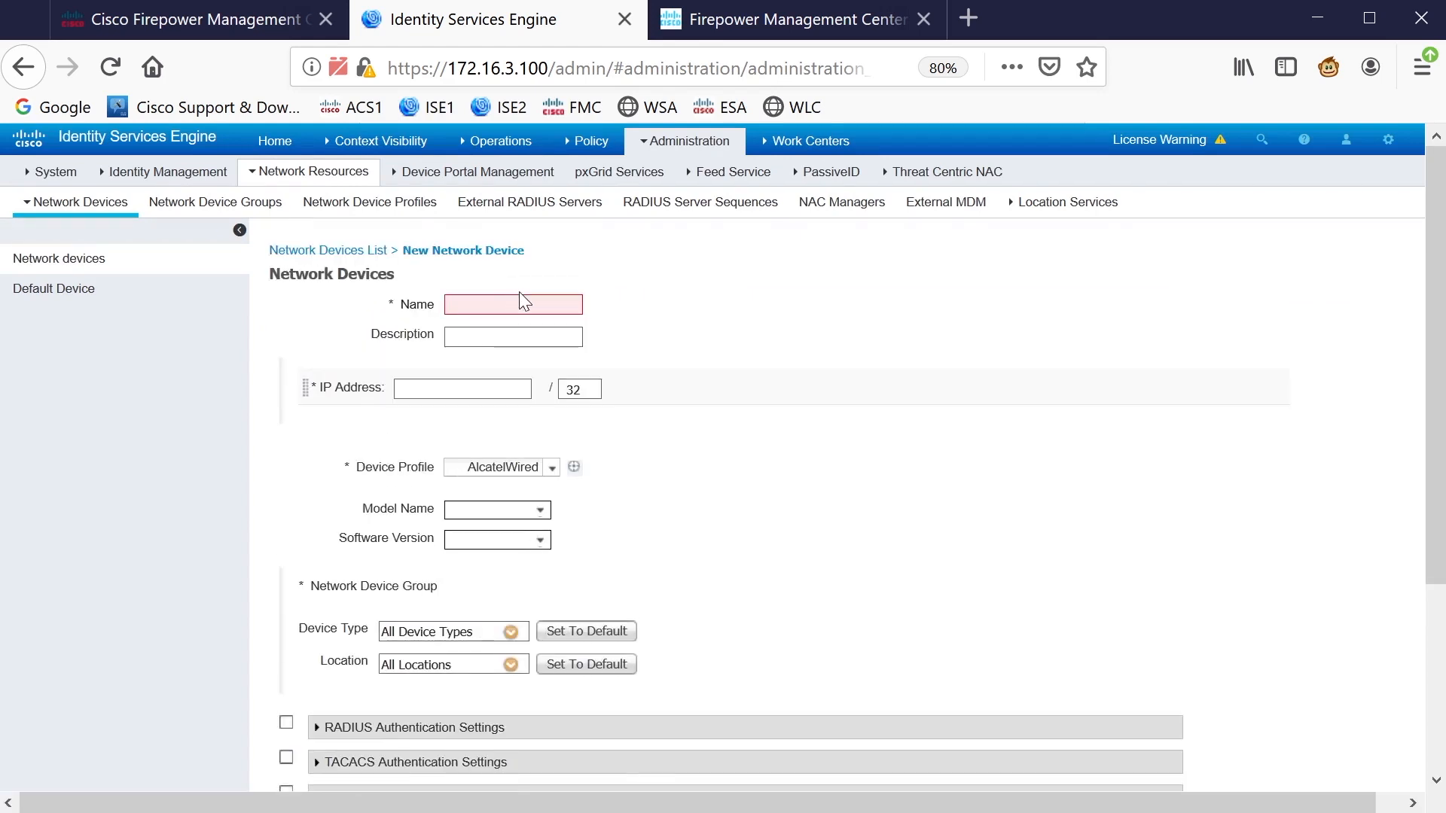
left_click(579, 305)
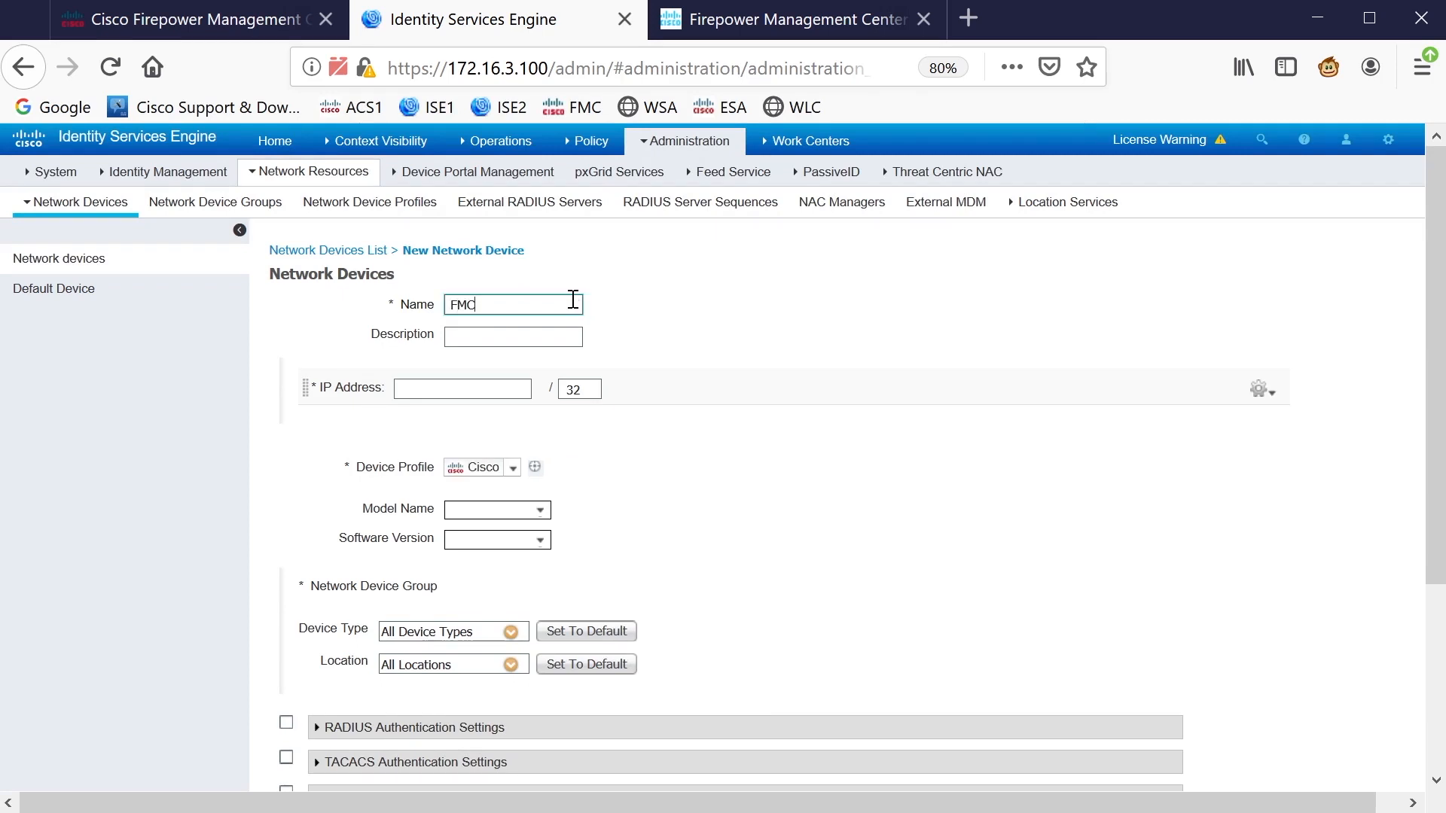
left_click(480, 385)
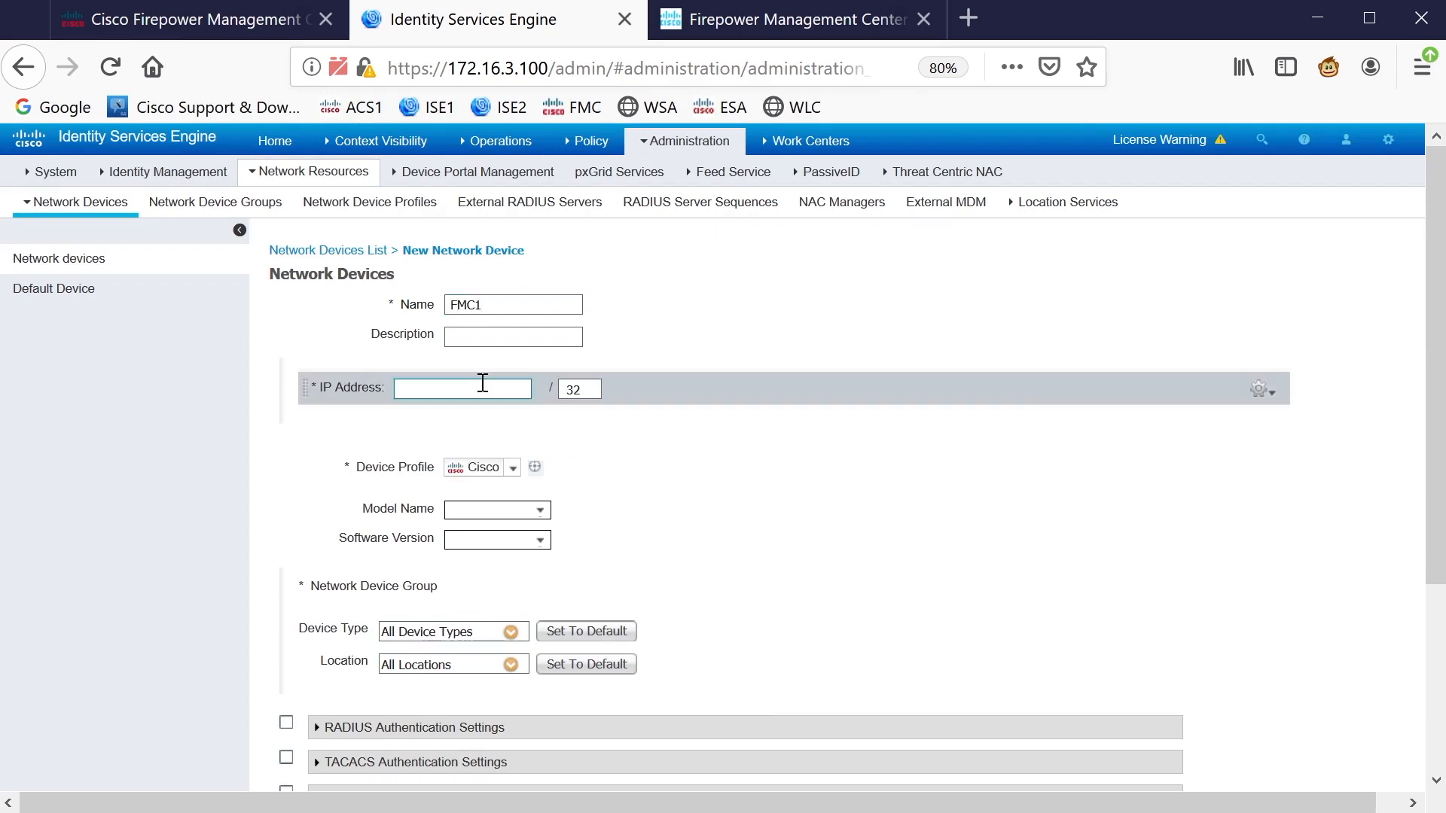
type("172.16.")
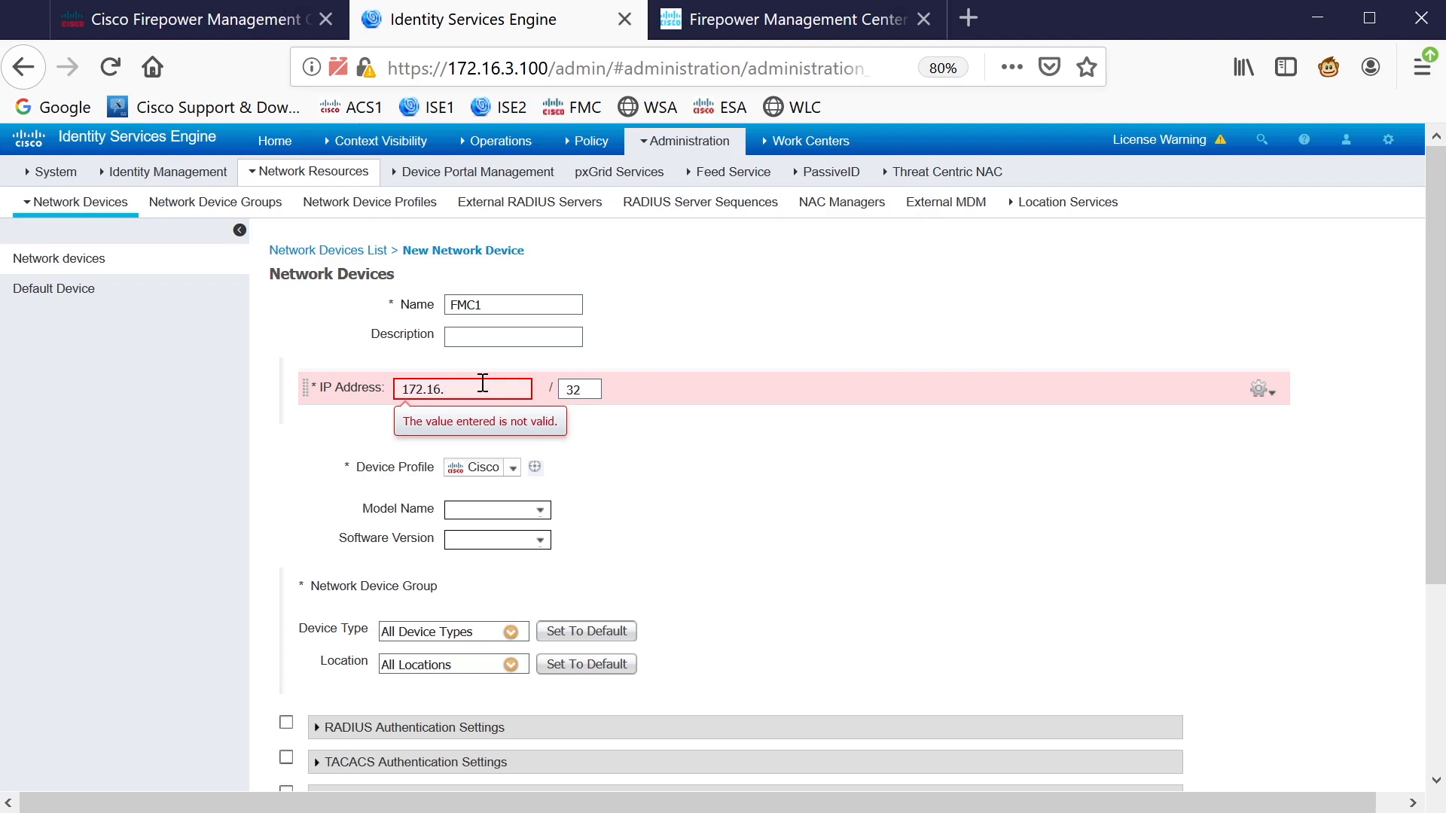
type("15.100")
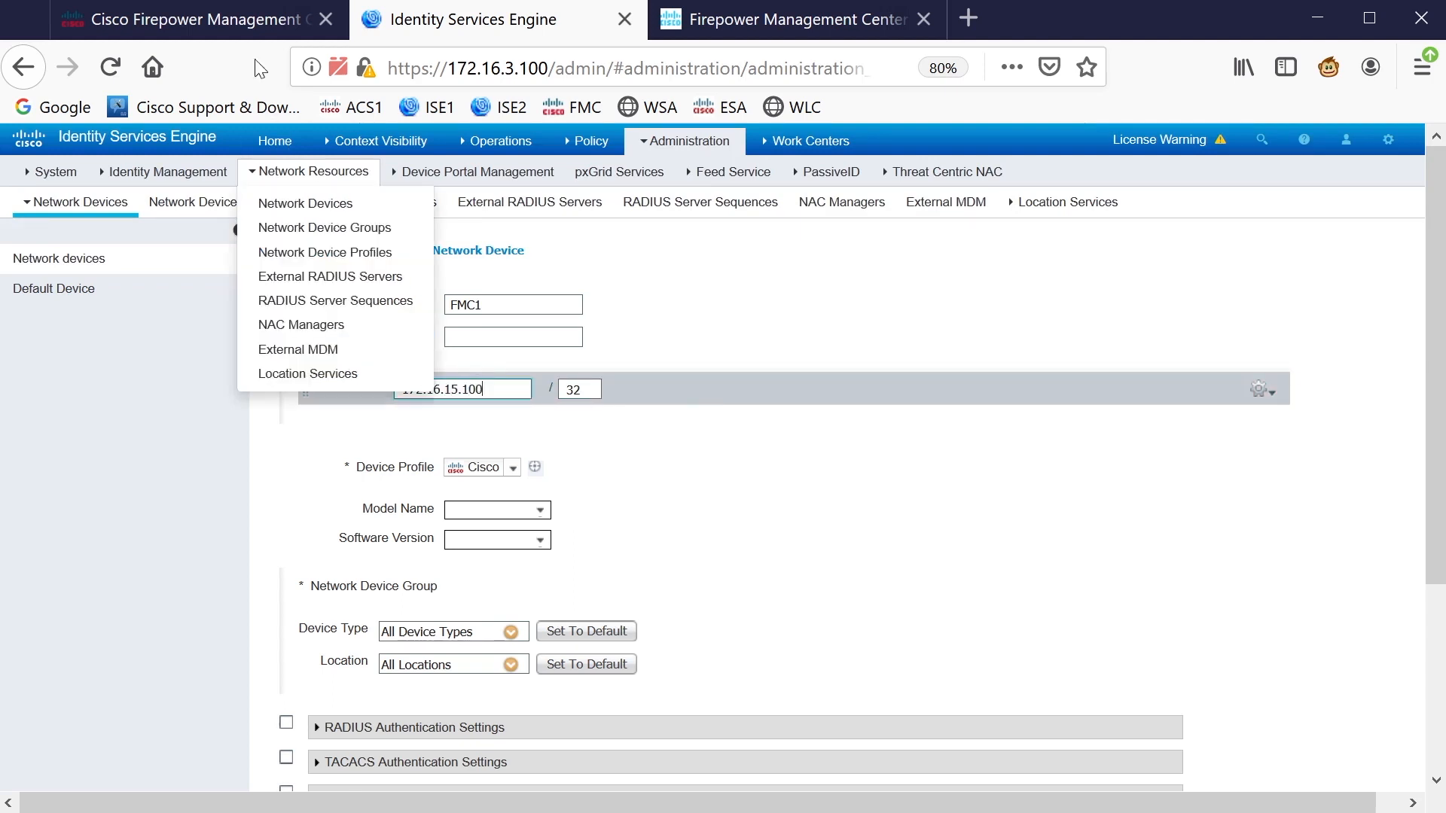
left_click(238, 24)
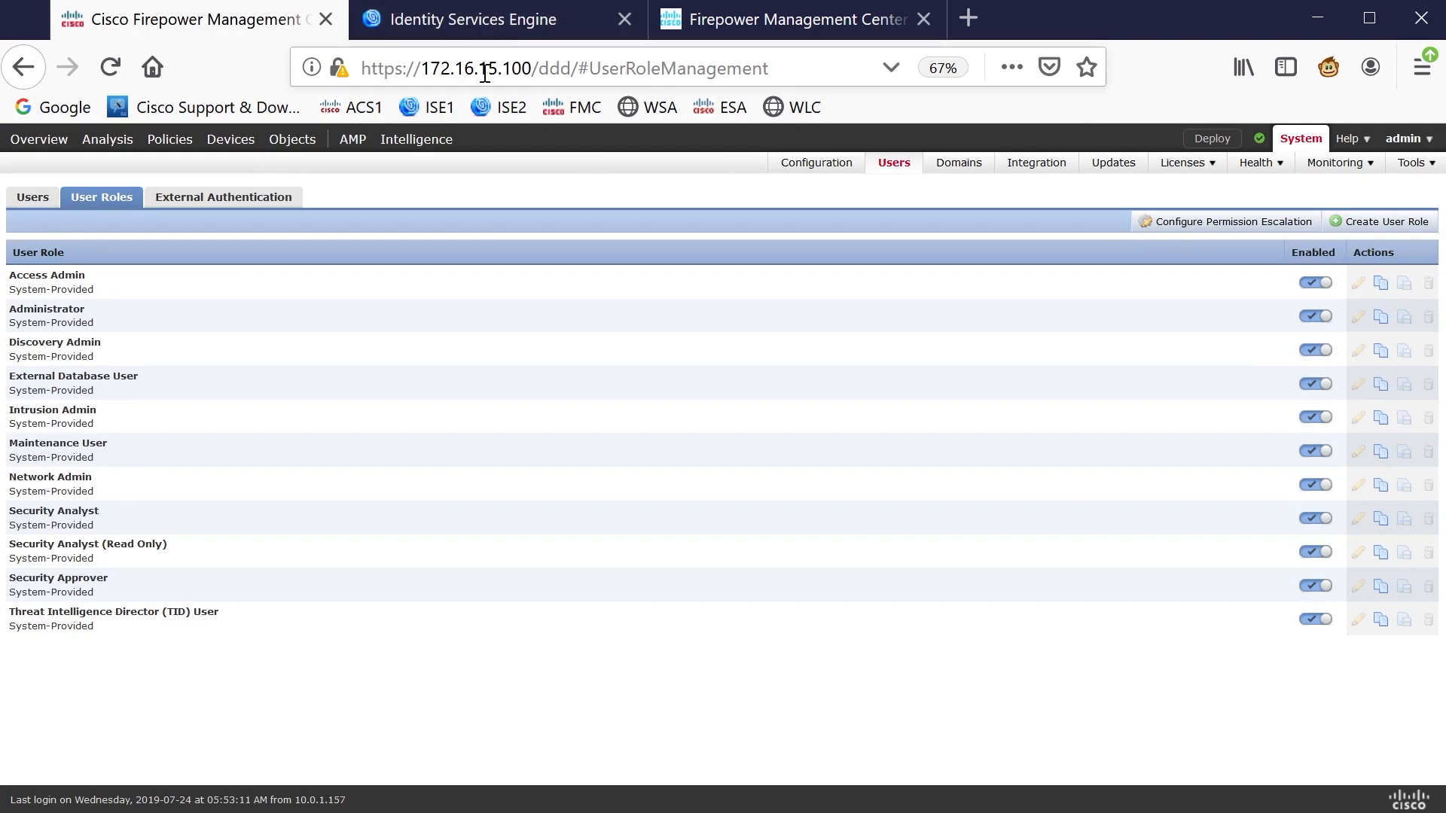
left_click(469, 18)
Enable RADIUS authentication, set device type FMCs, and submit the FMC1 device
scroll(639, 411, "down", 3)
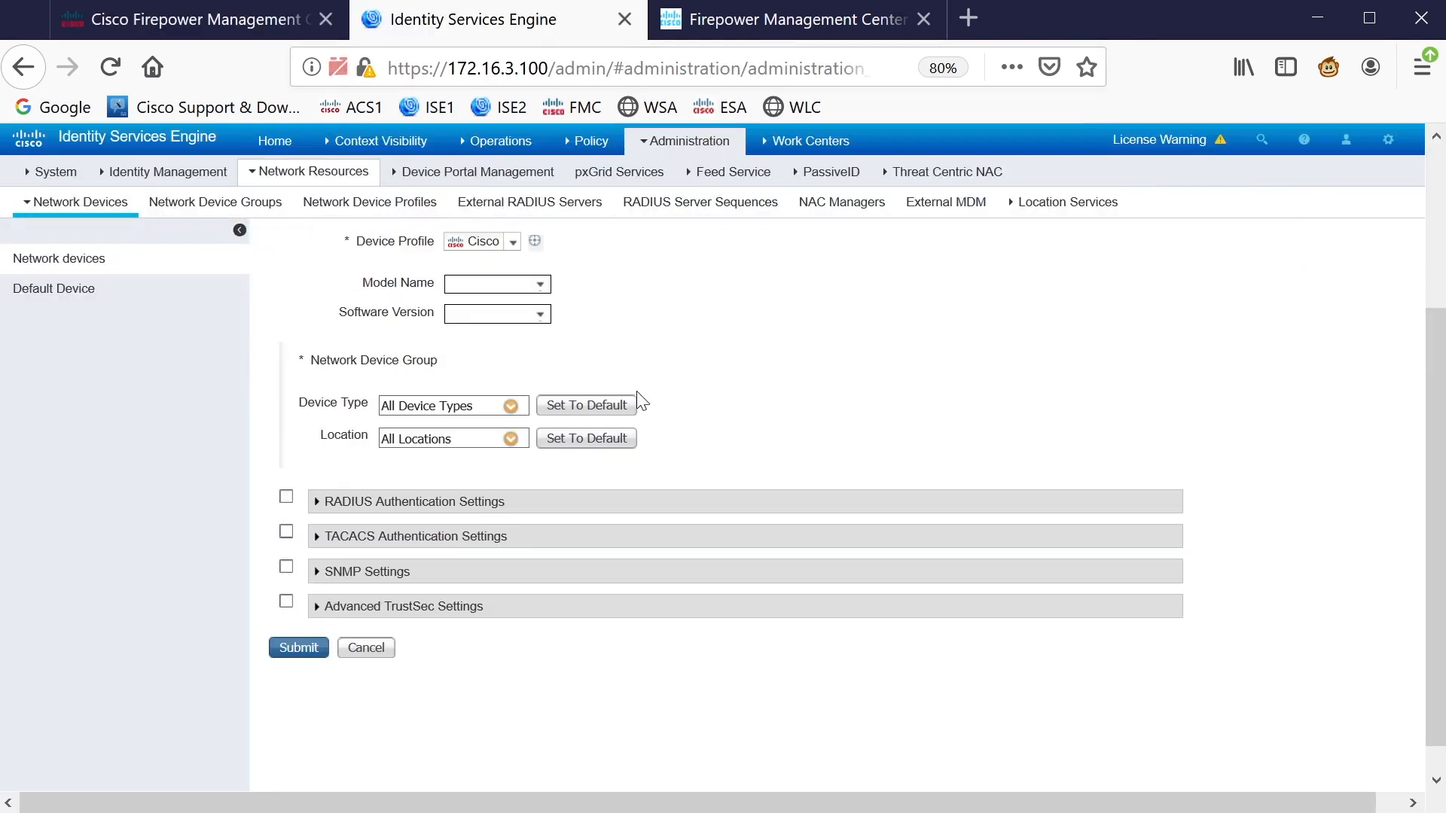
left_click(286, 496)
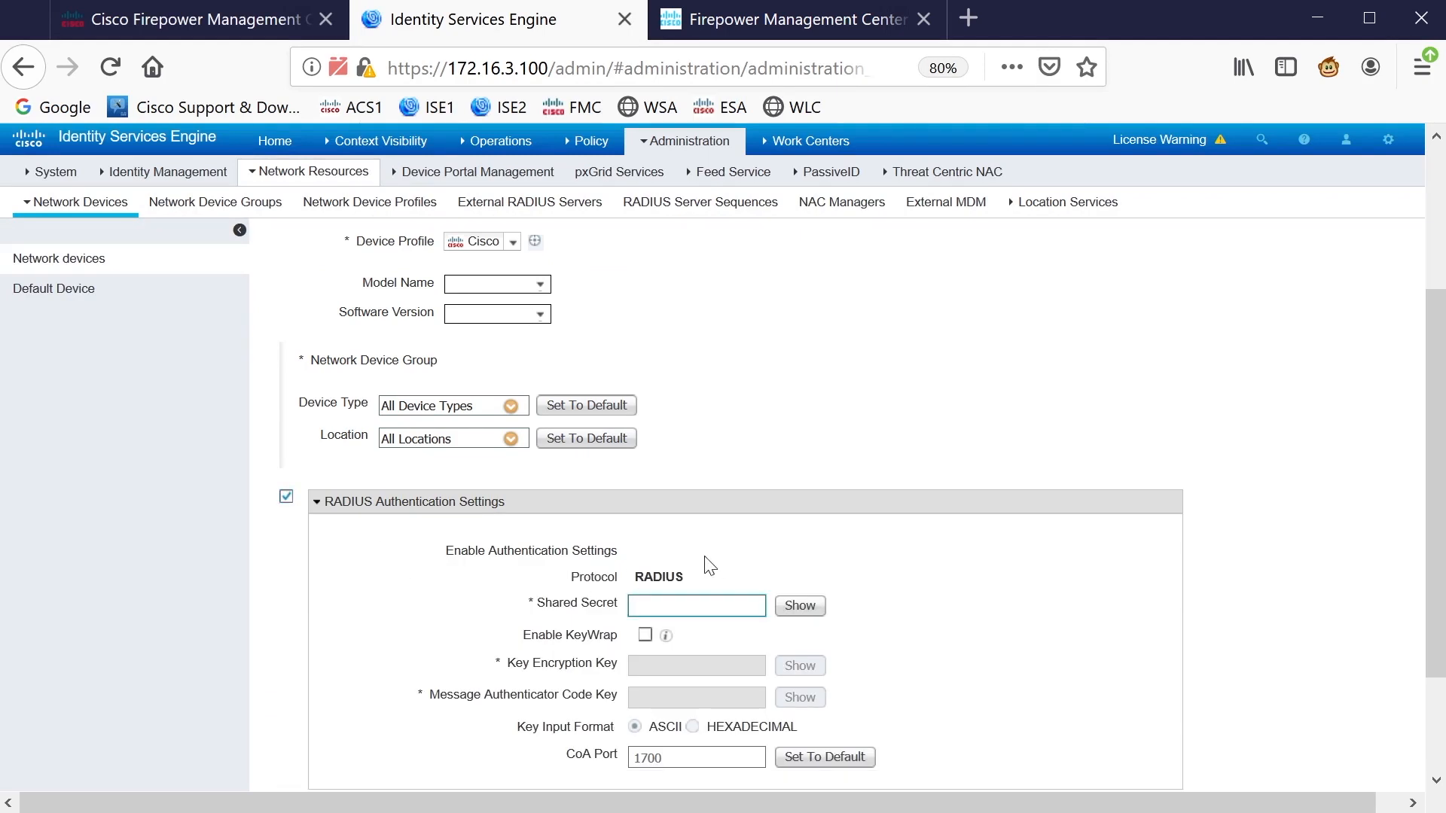
scroll(761, 490, "down", 3)
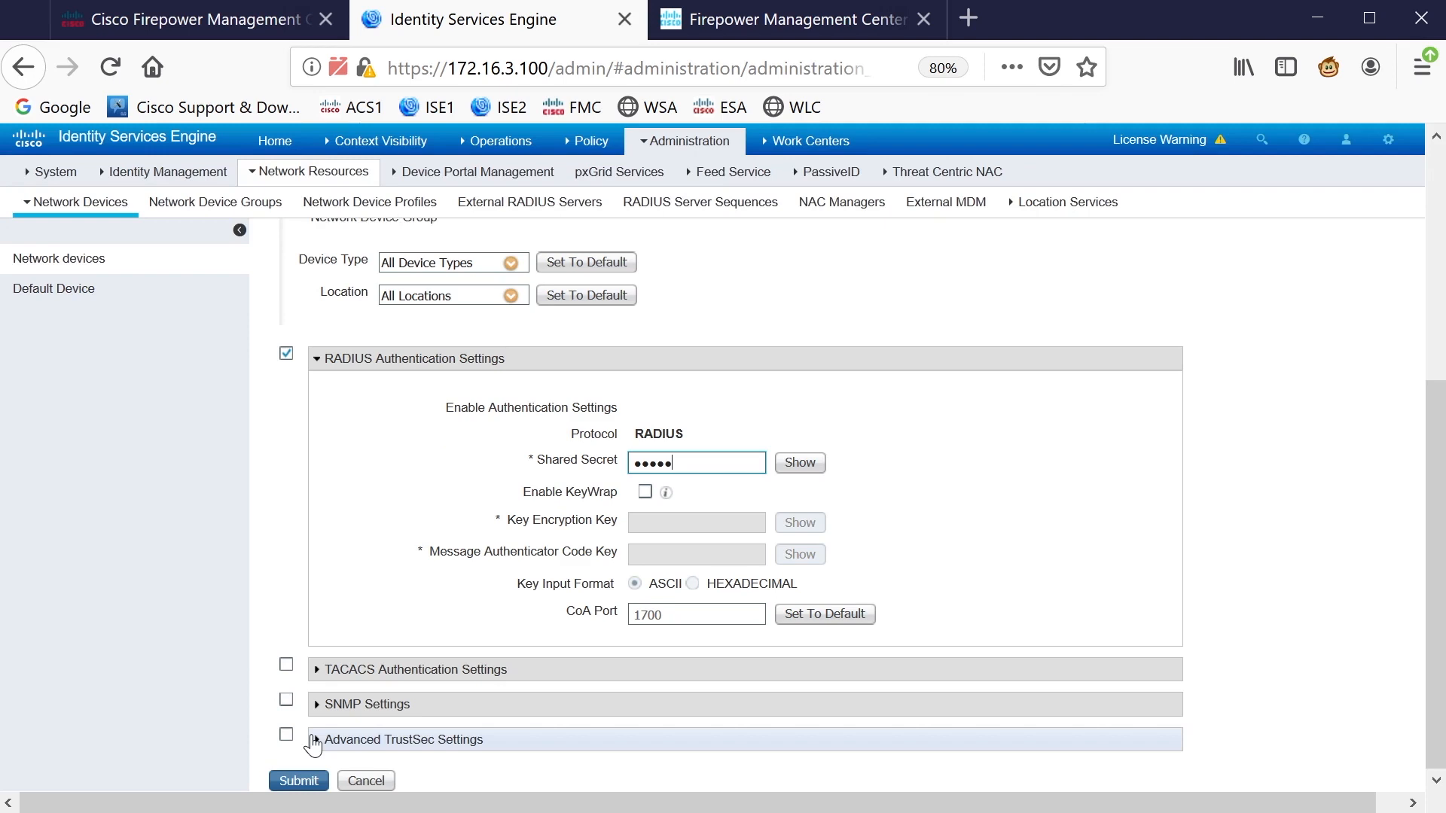
scroll(462, 555, "up", 3)
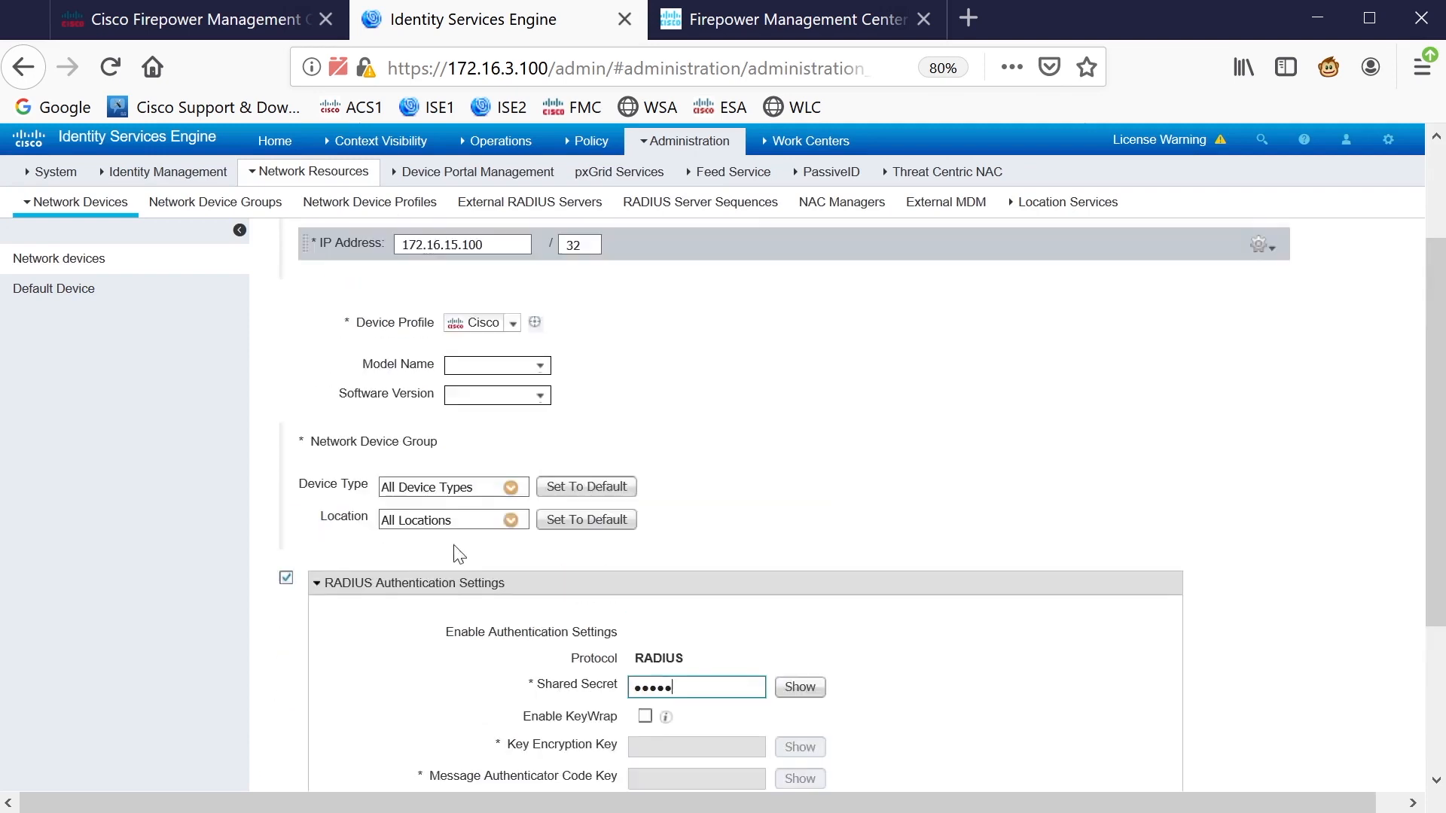
left_click(511, 490)
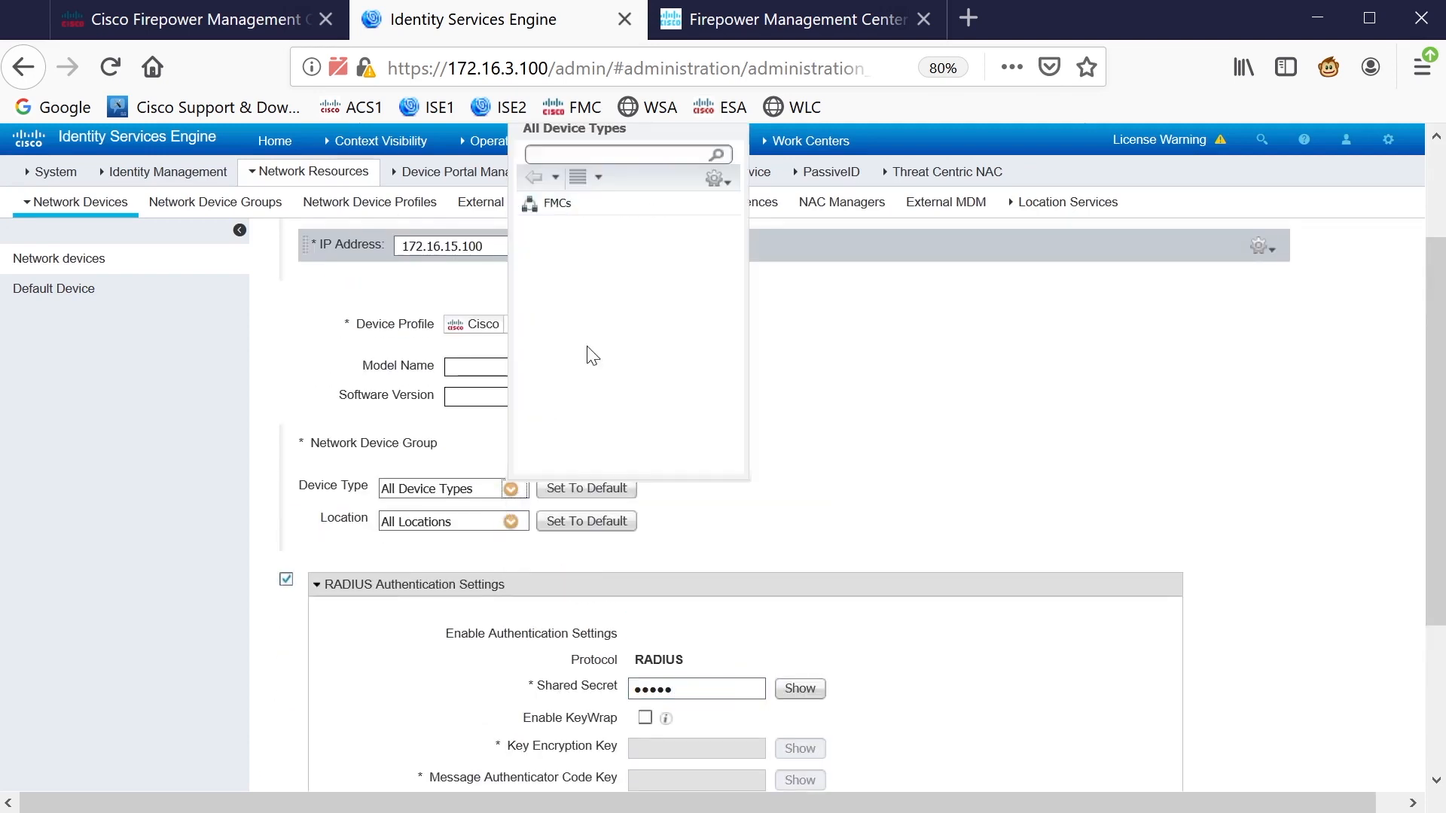
left_click(559, 205)
scroll(806, 427, "down", 3)
left_click(297, 778)
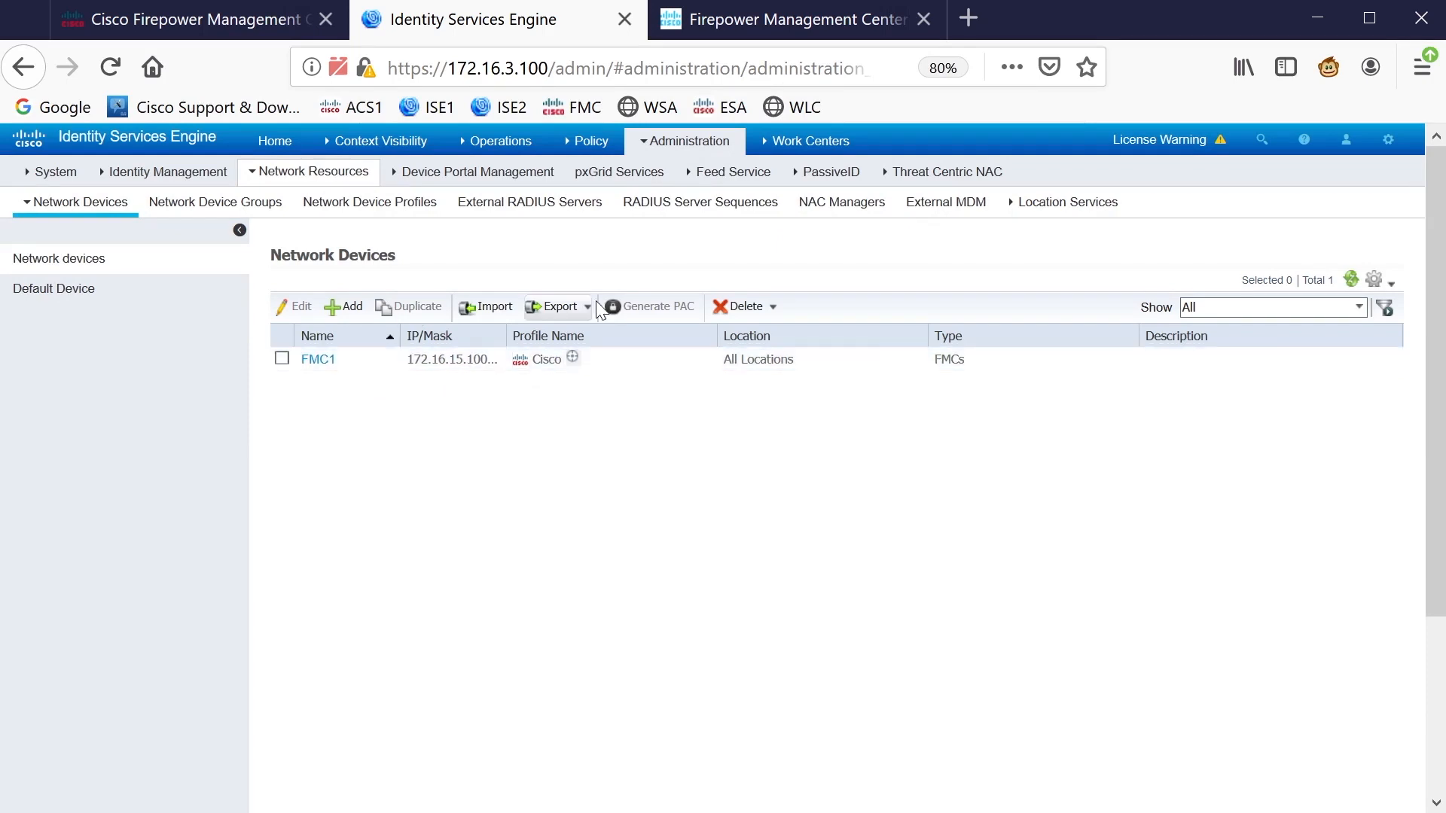
Add a user identity group named FMCADMINS under User Identity Groups
left_click(677, 142)
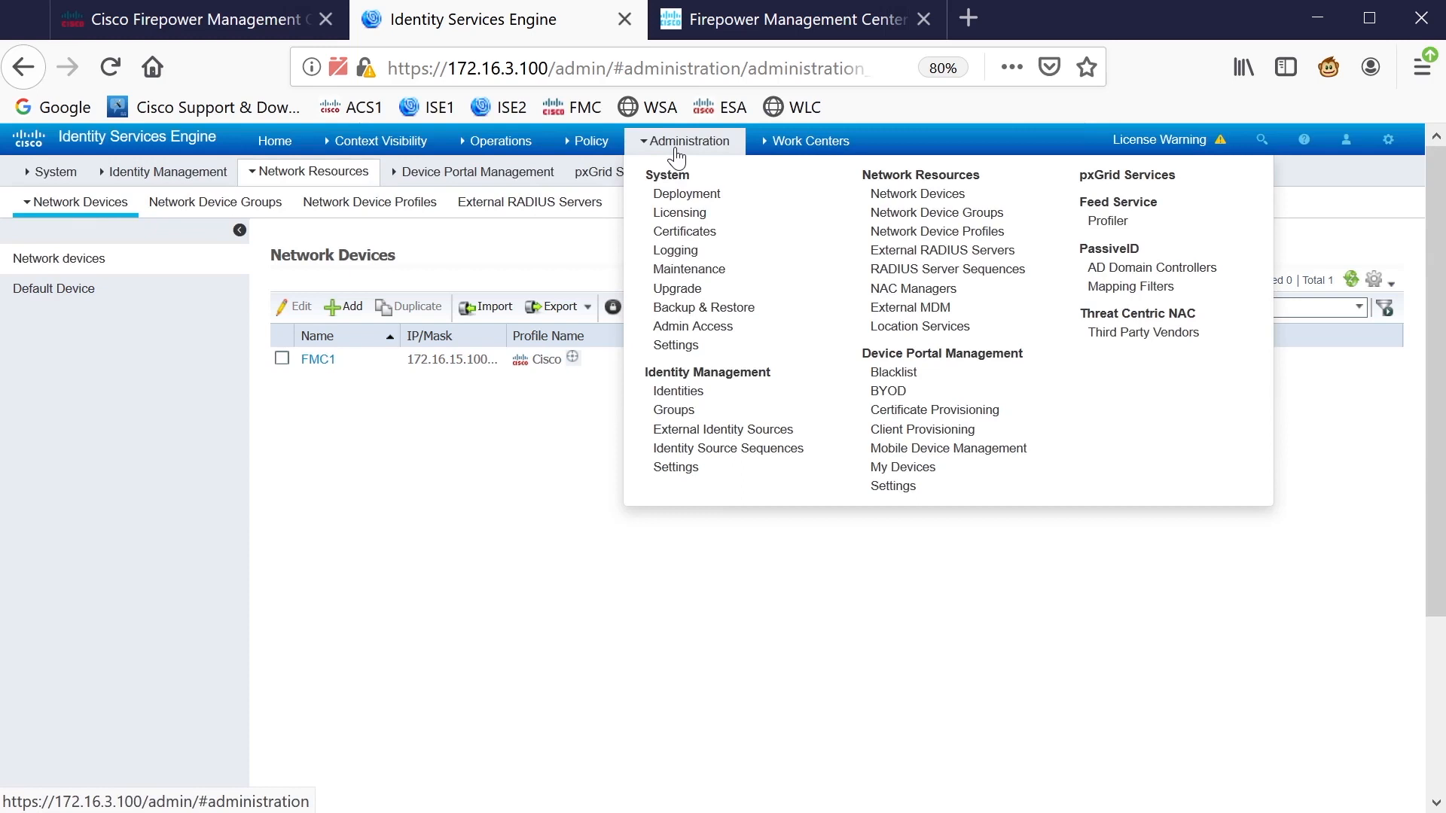
left_click(697, 413)
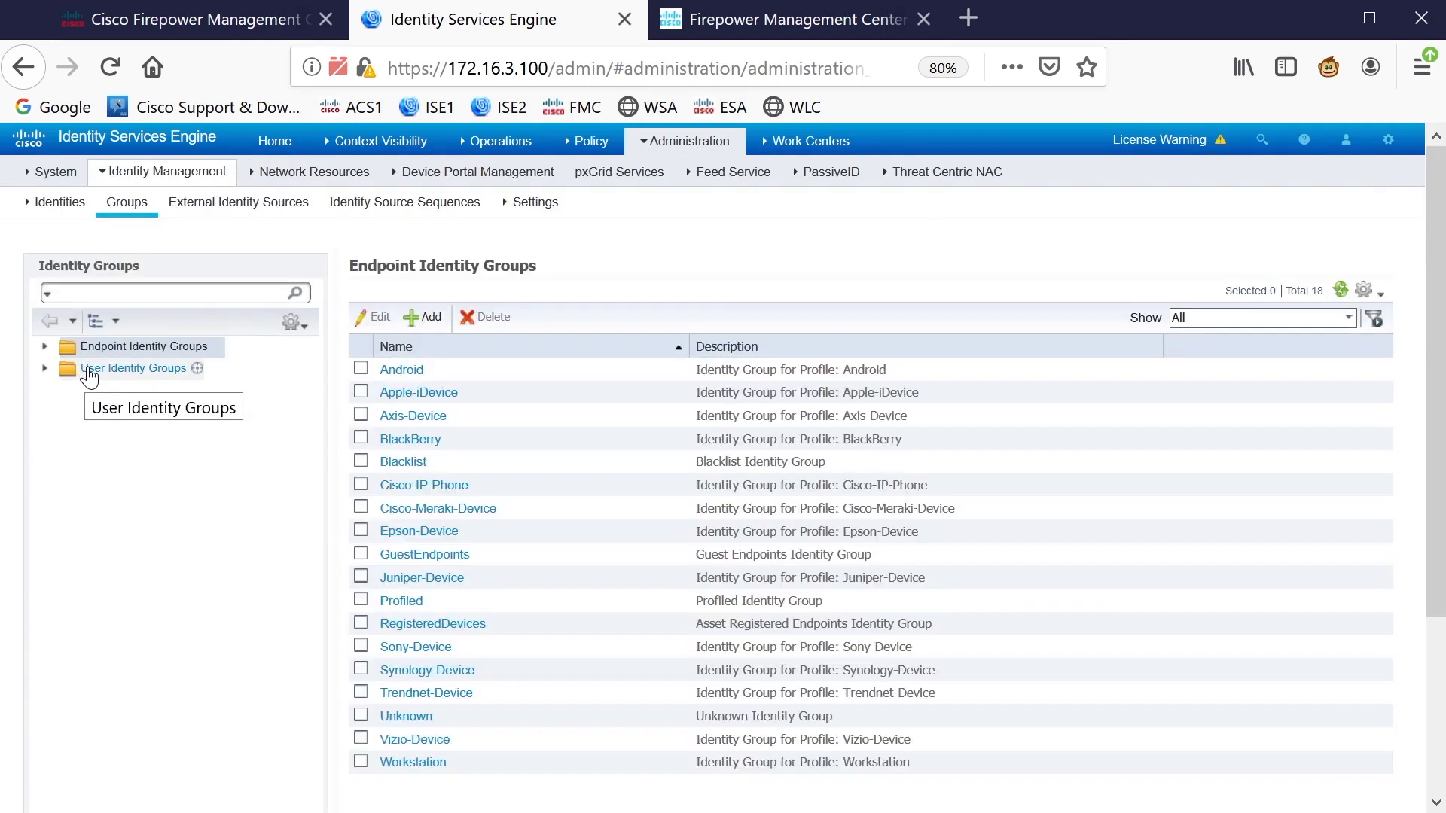
left_click(45, 368)
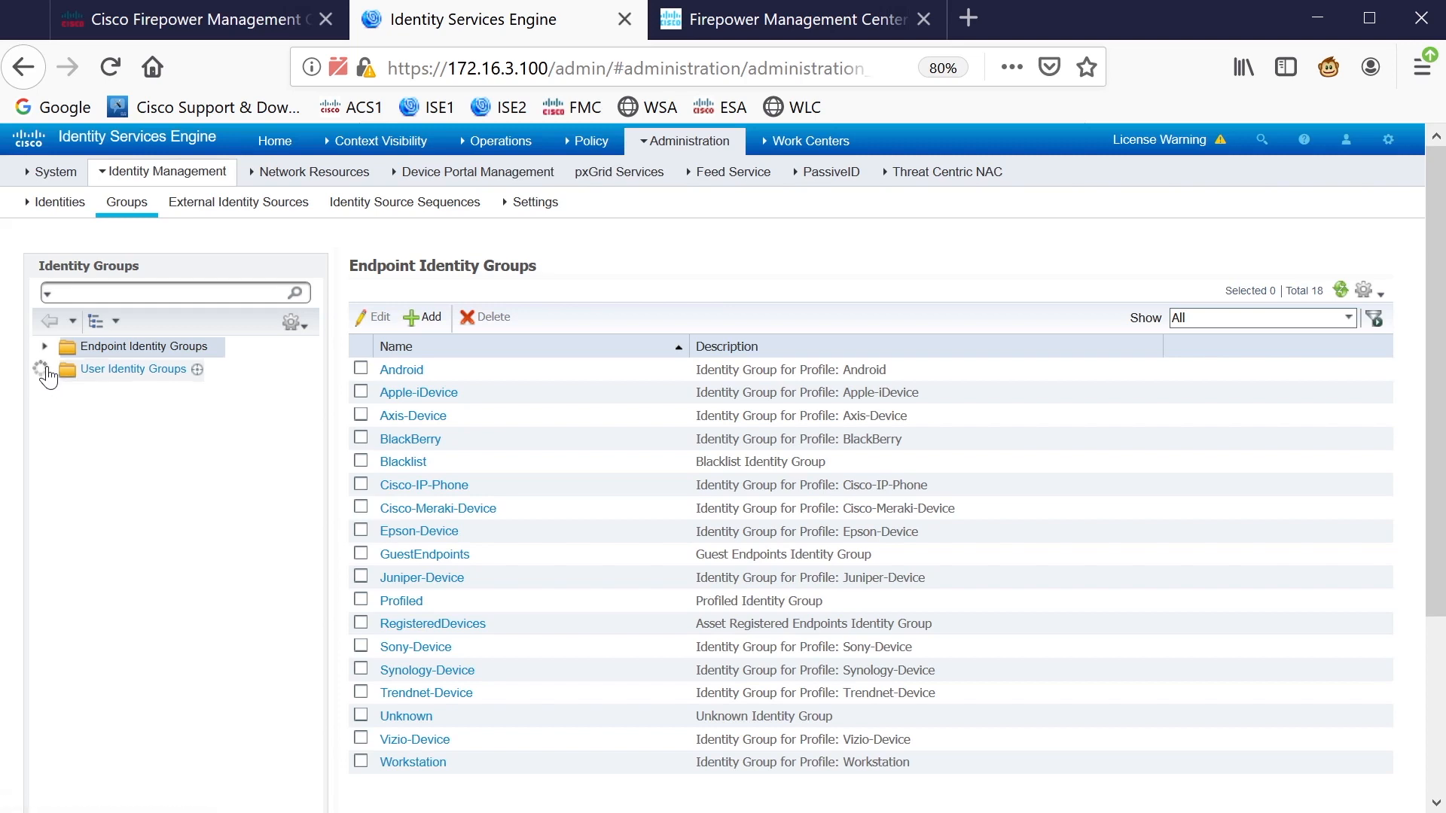
left_click(148, 370)
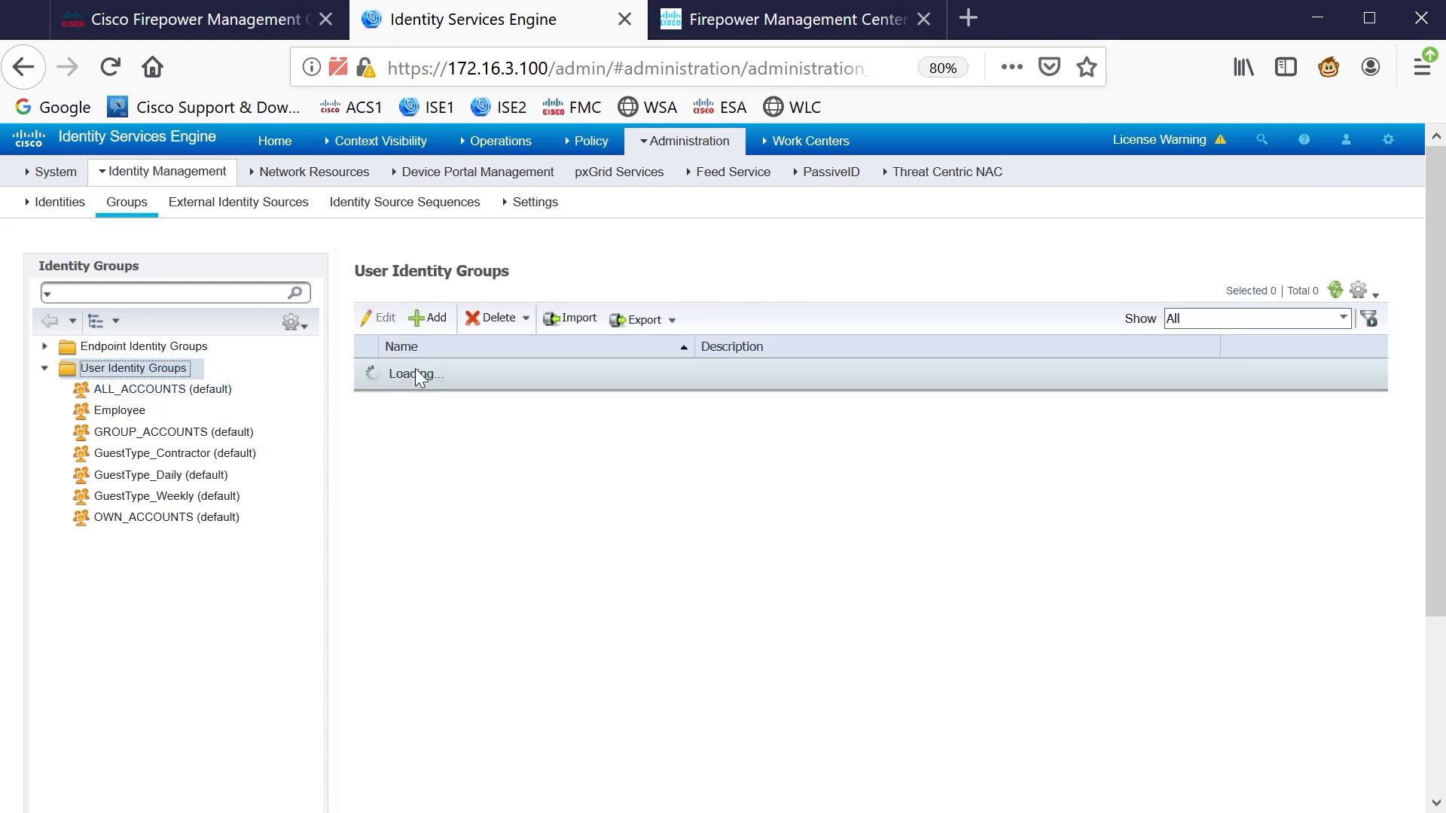
left_click(431, 319)
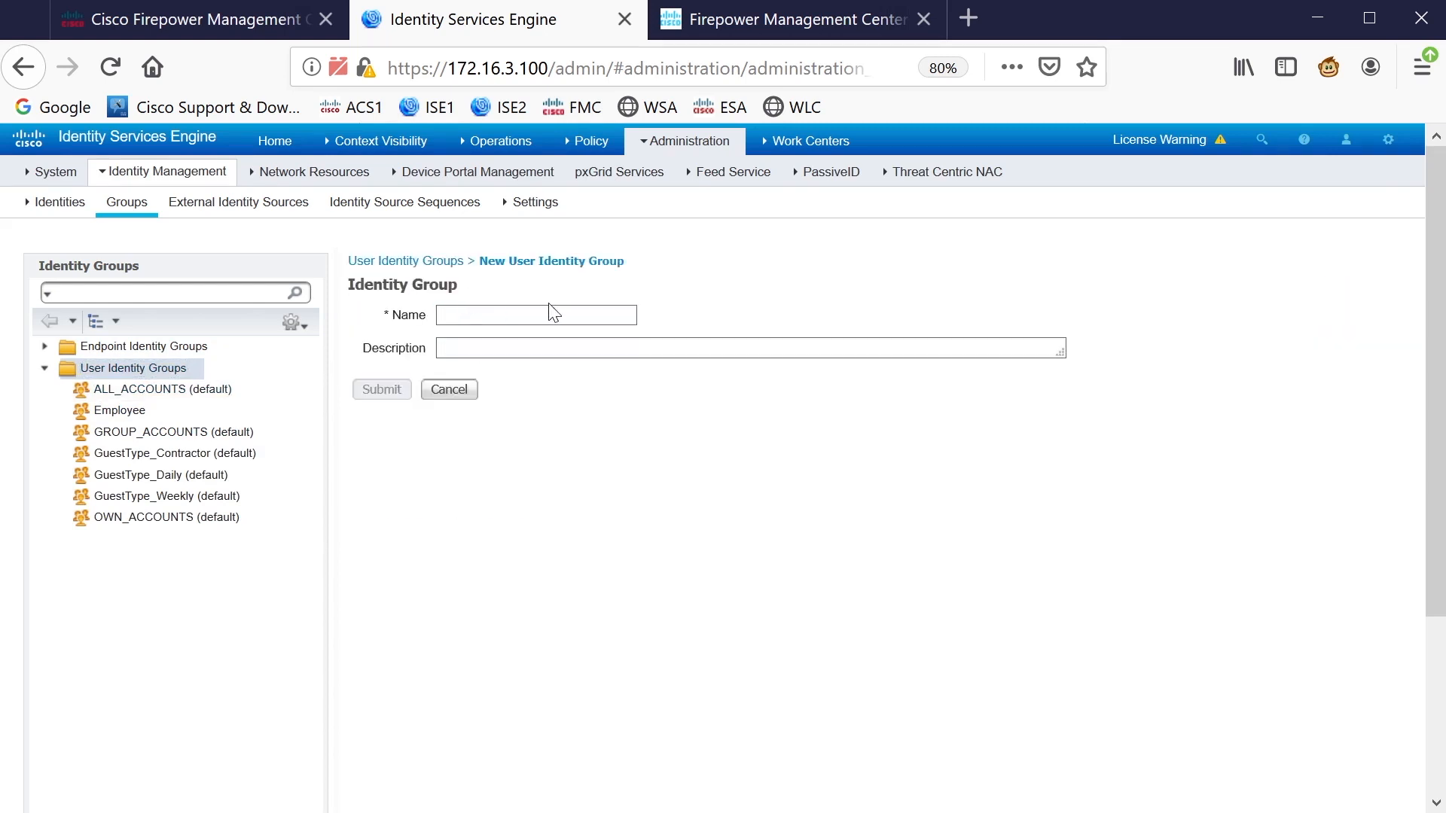
type("FMCADM")
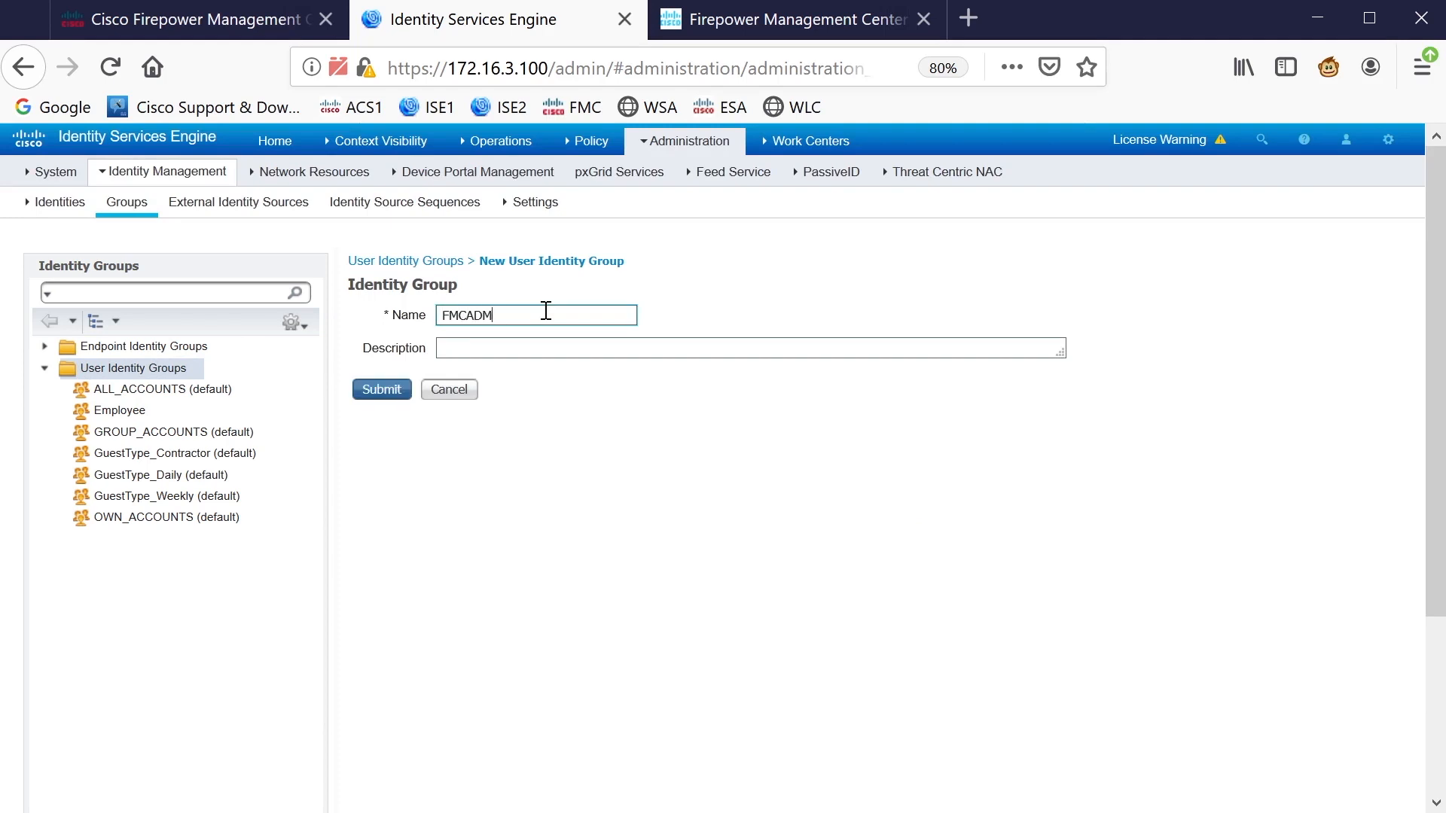
left_click(376, 390)
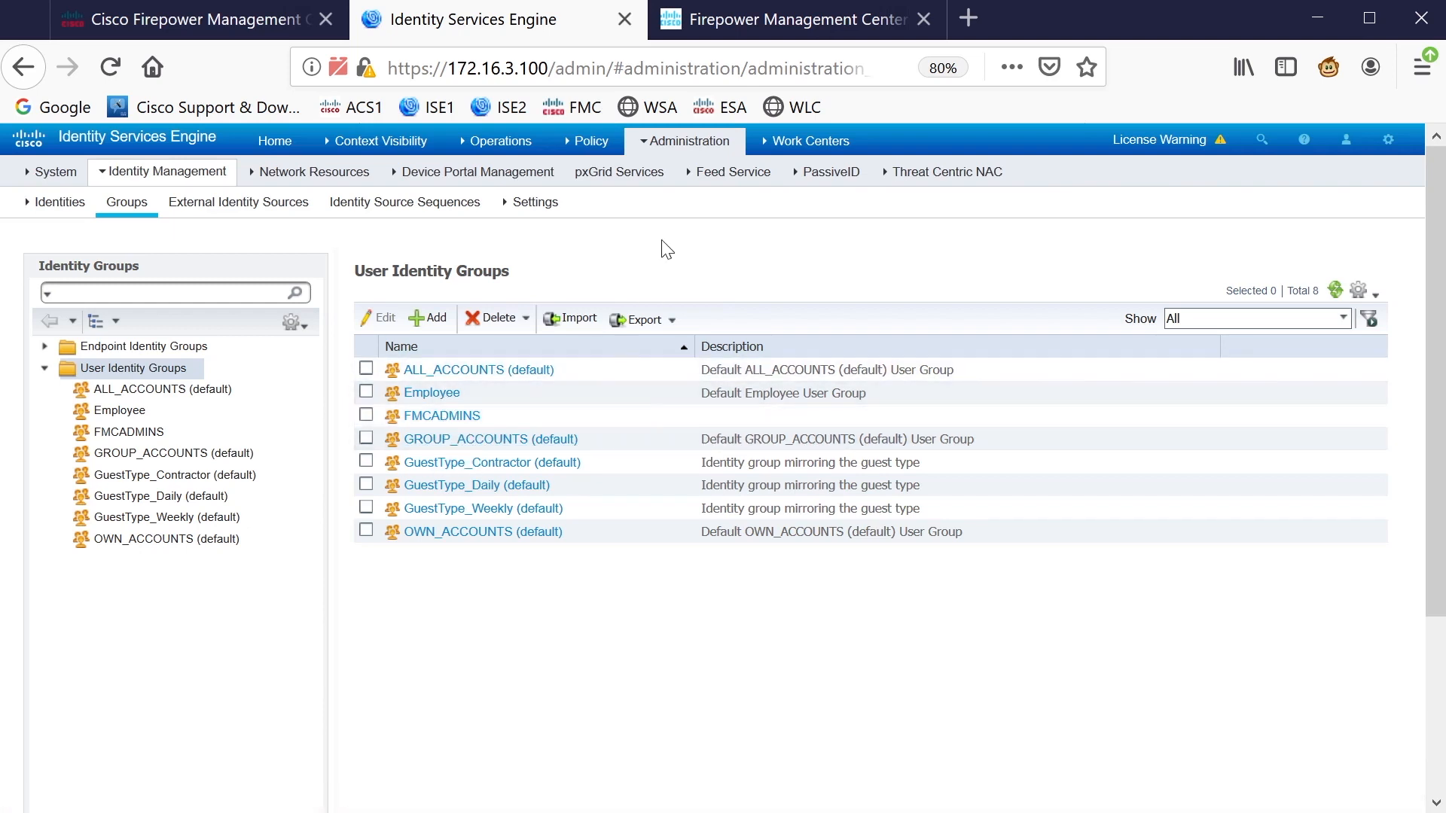
Enter new network access user fmcadmin with a password and the FMCADMINS group, then attempt submitting
mouse_move(650, 137)
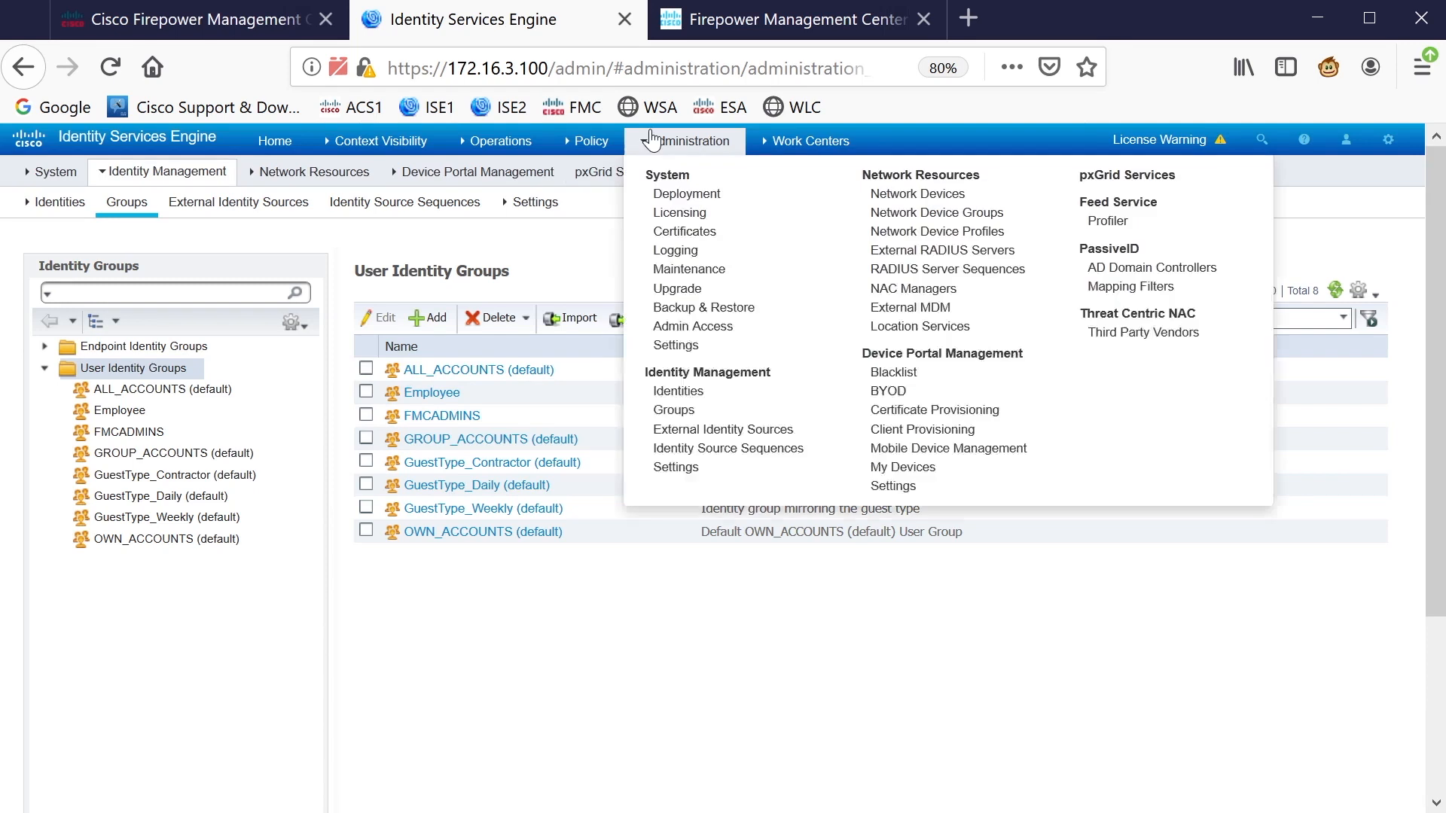
left_click(678, 391)
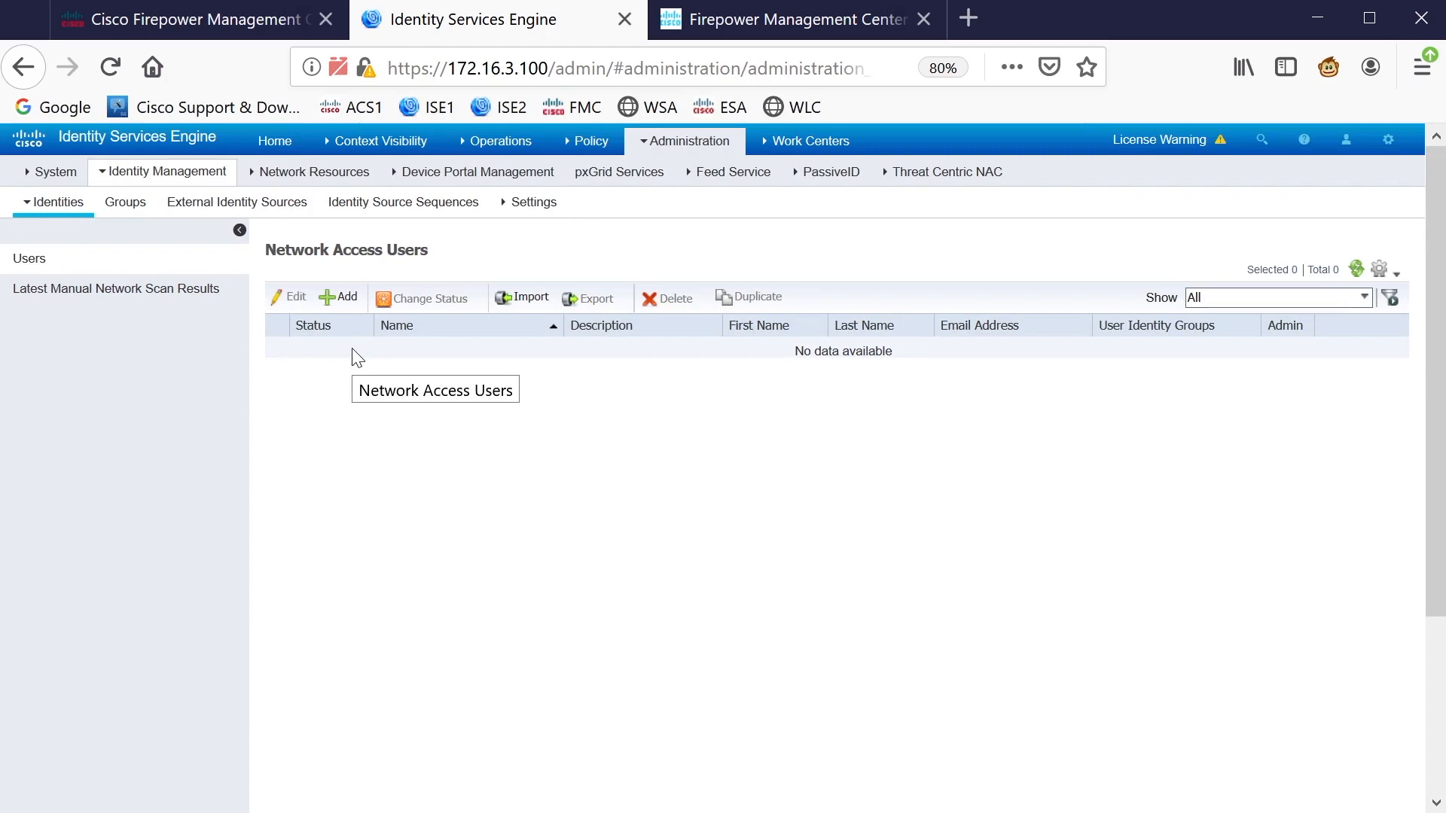
left_click(343, 297)
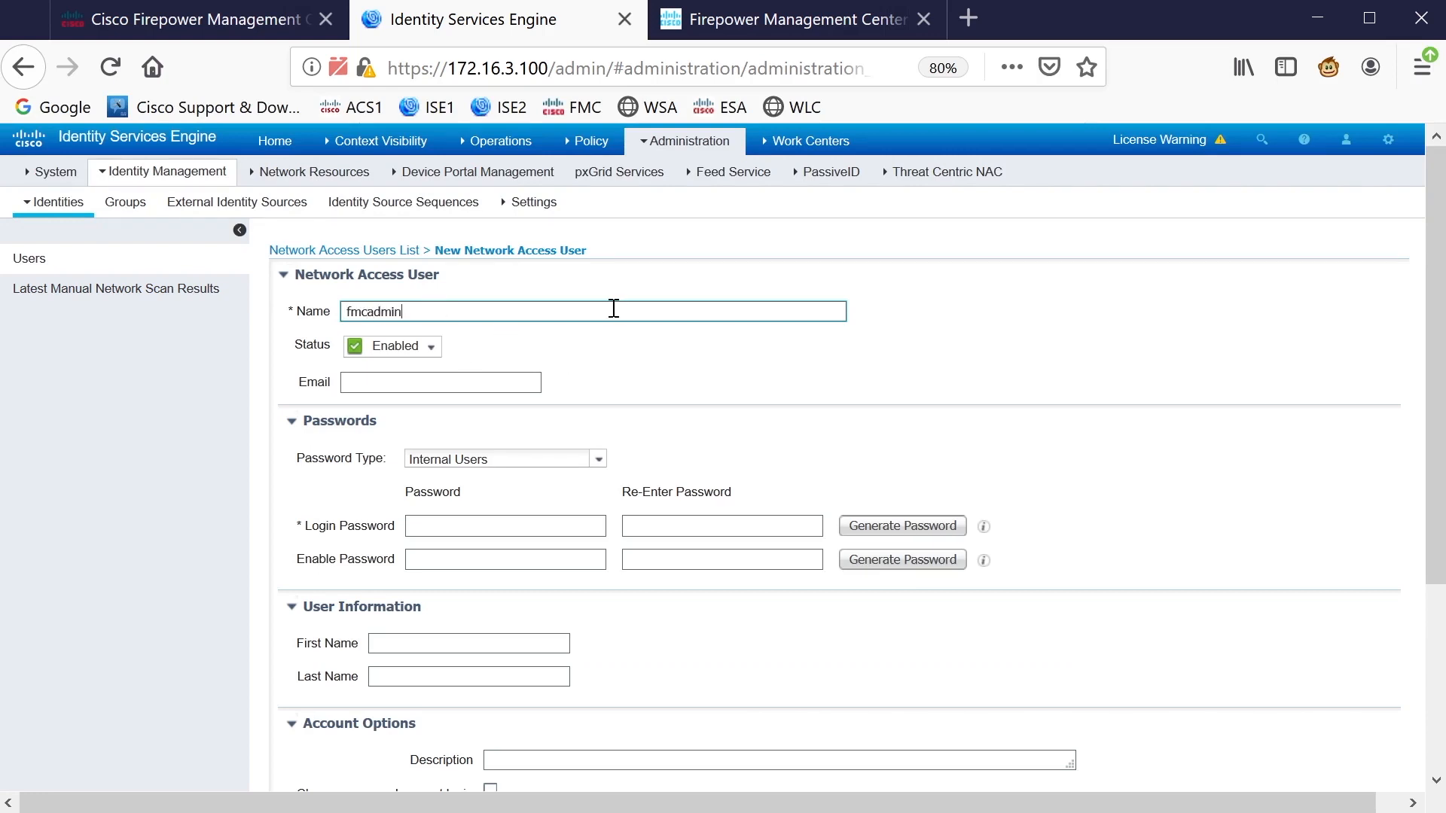
scroll(663, 313, "down", 3)
scroll(708, 316, "up", 3)
left_click(454, 521)
type("••••••••")
key("Tab")
key("Tab")
key("Tab")
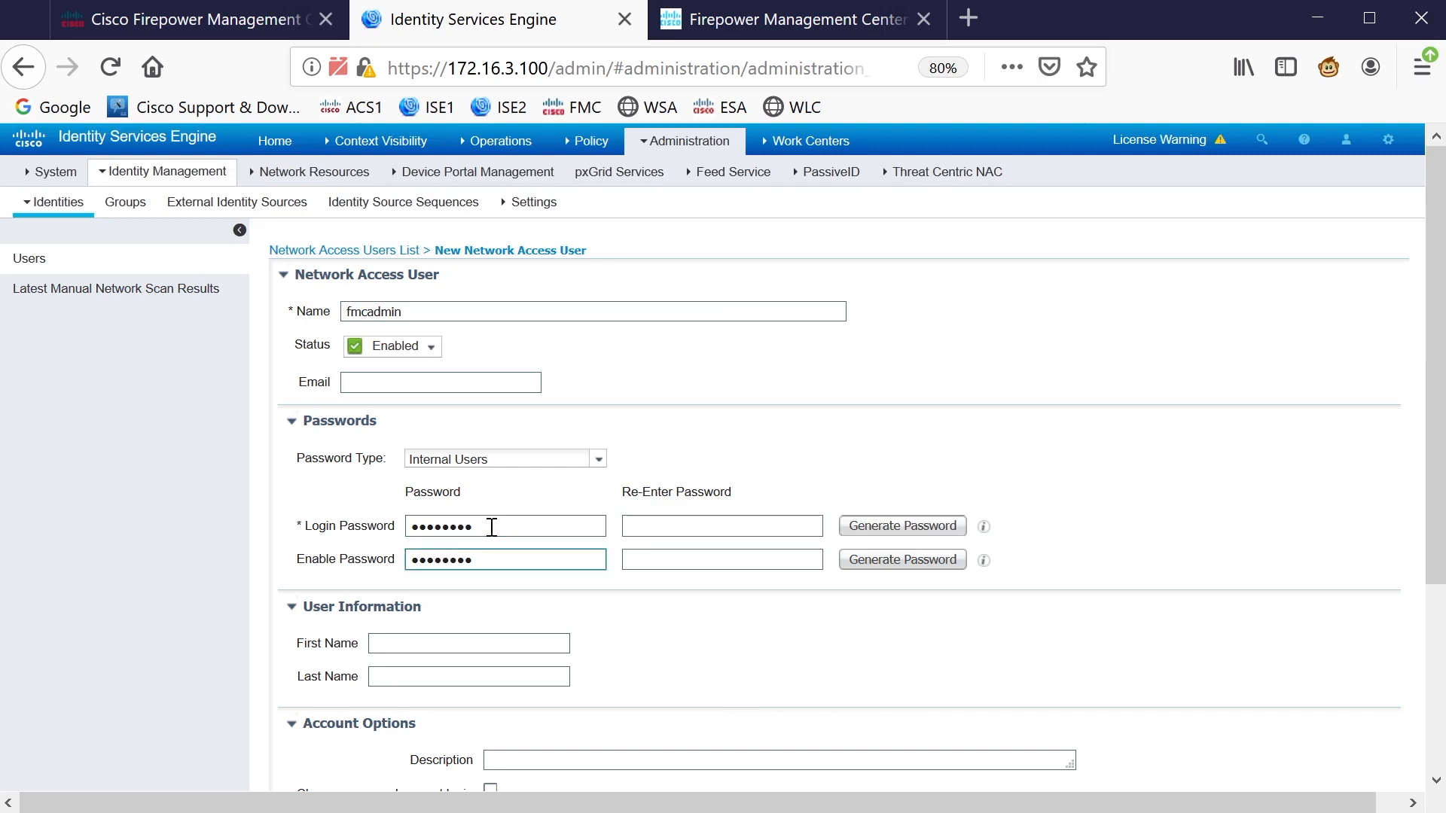
scroll(492, 527, "down", 3)
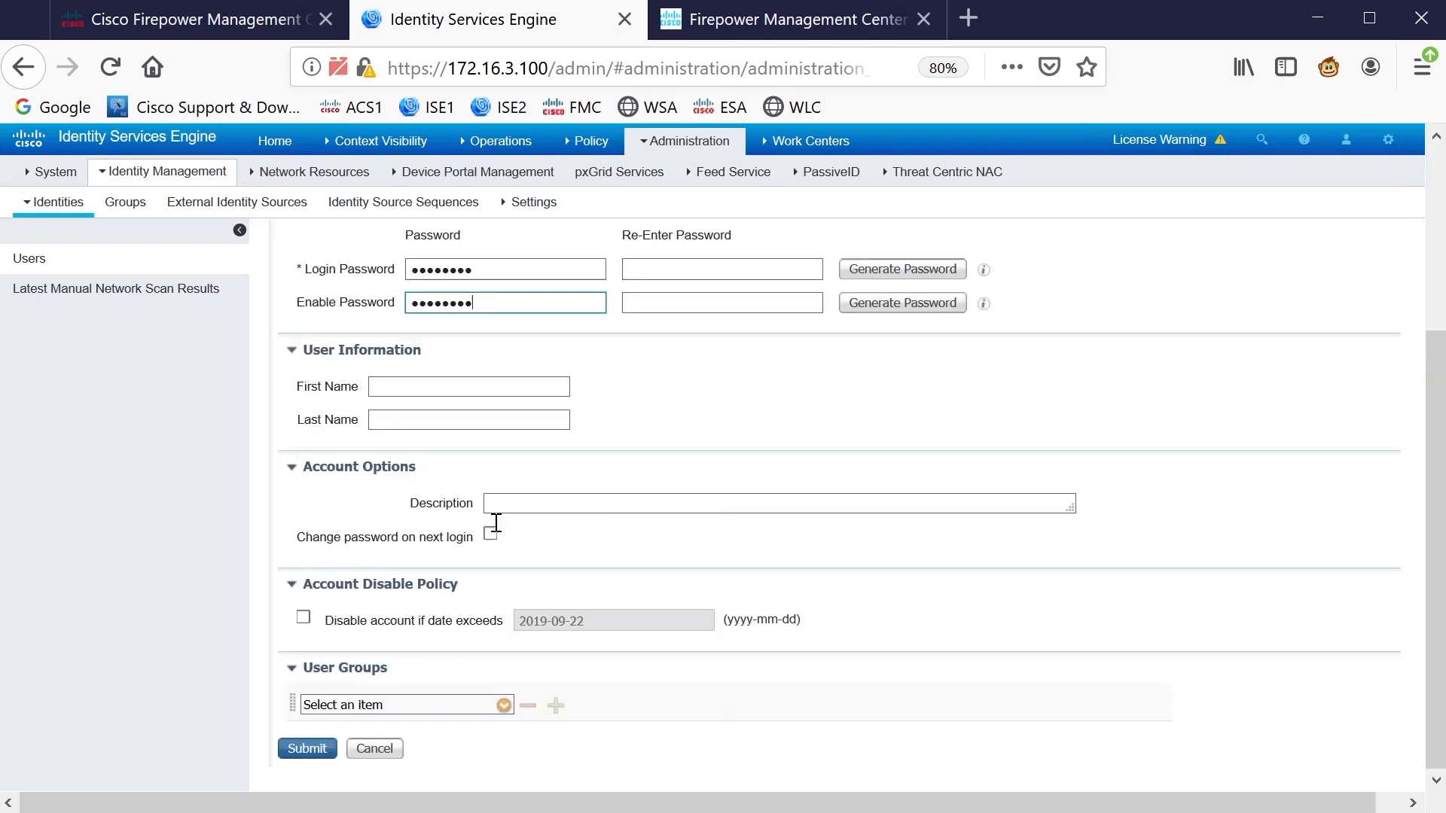
left_click(455, 704)
left_click(503, 704)
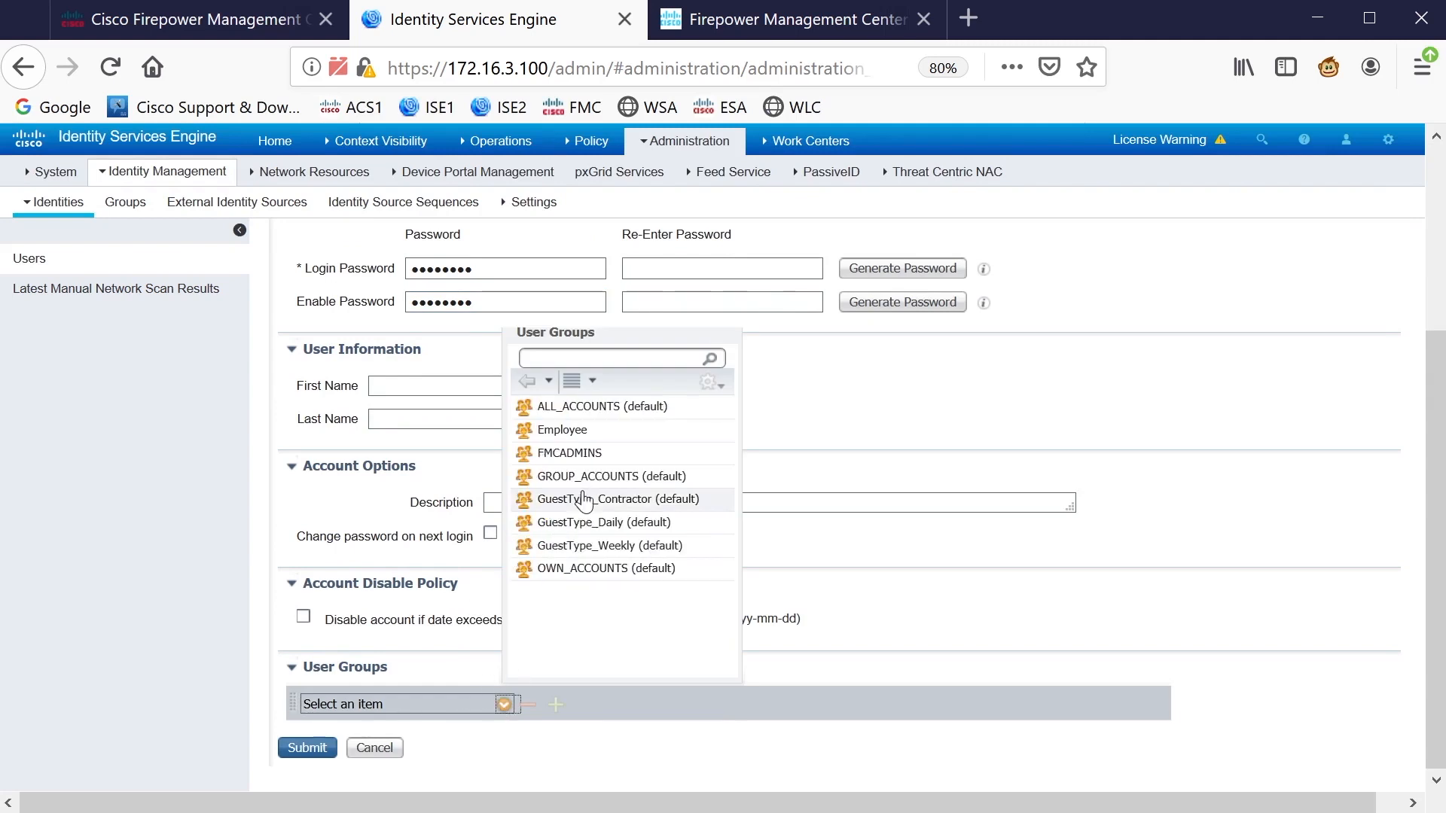
left_click(570, 454)
left_click(306, 748)
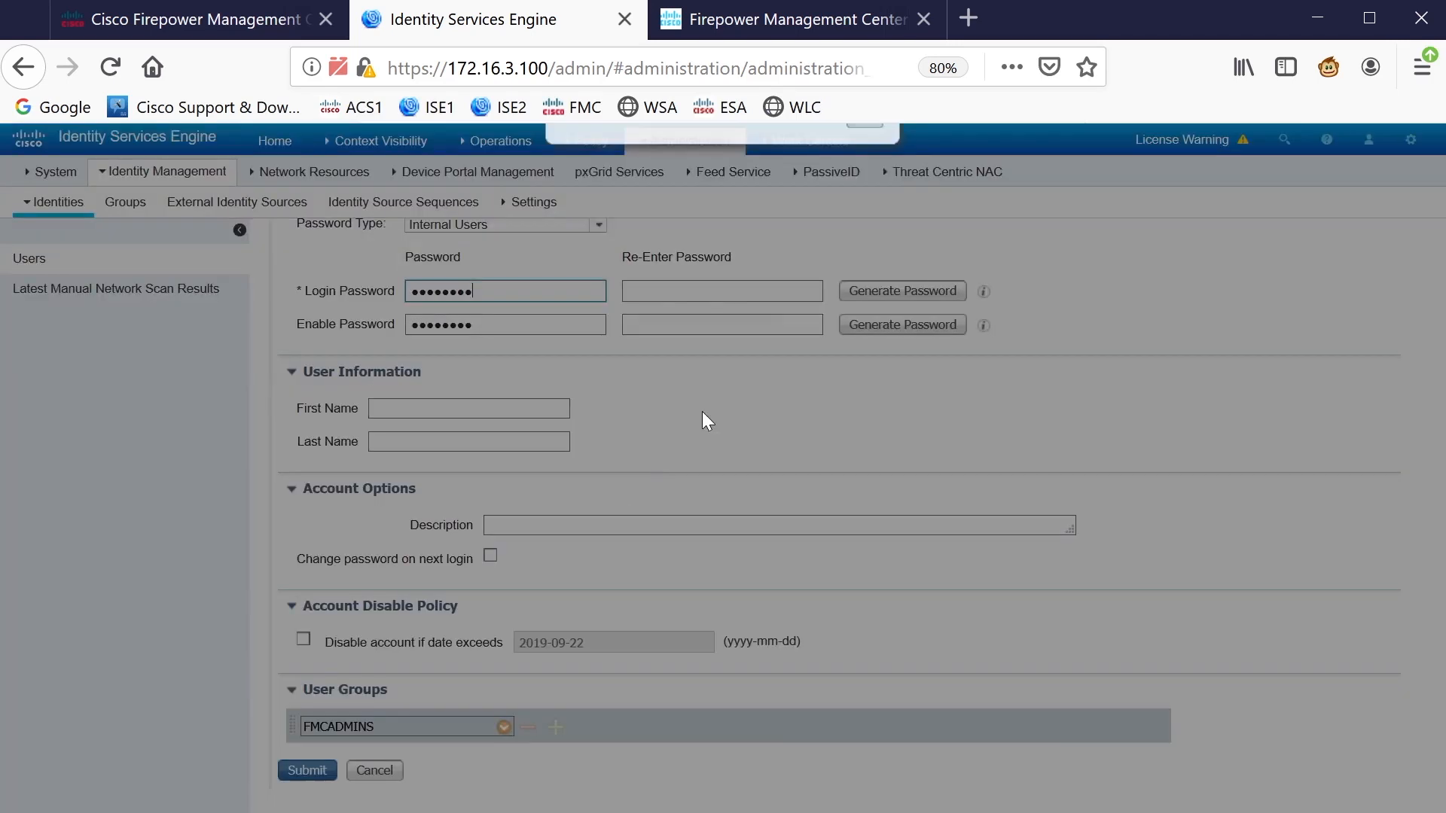
Correct the mismatched login password and submit the fmcadmin user
left_click(867, 203)
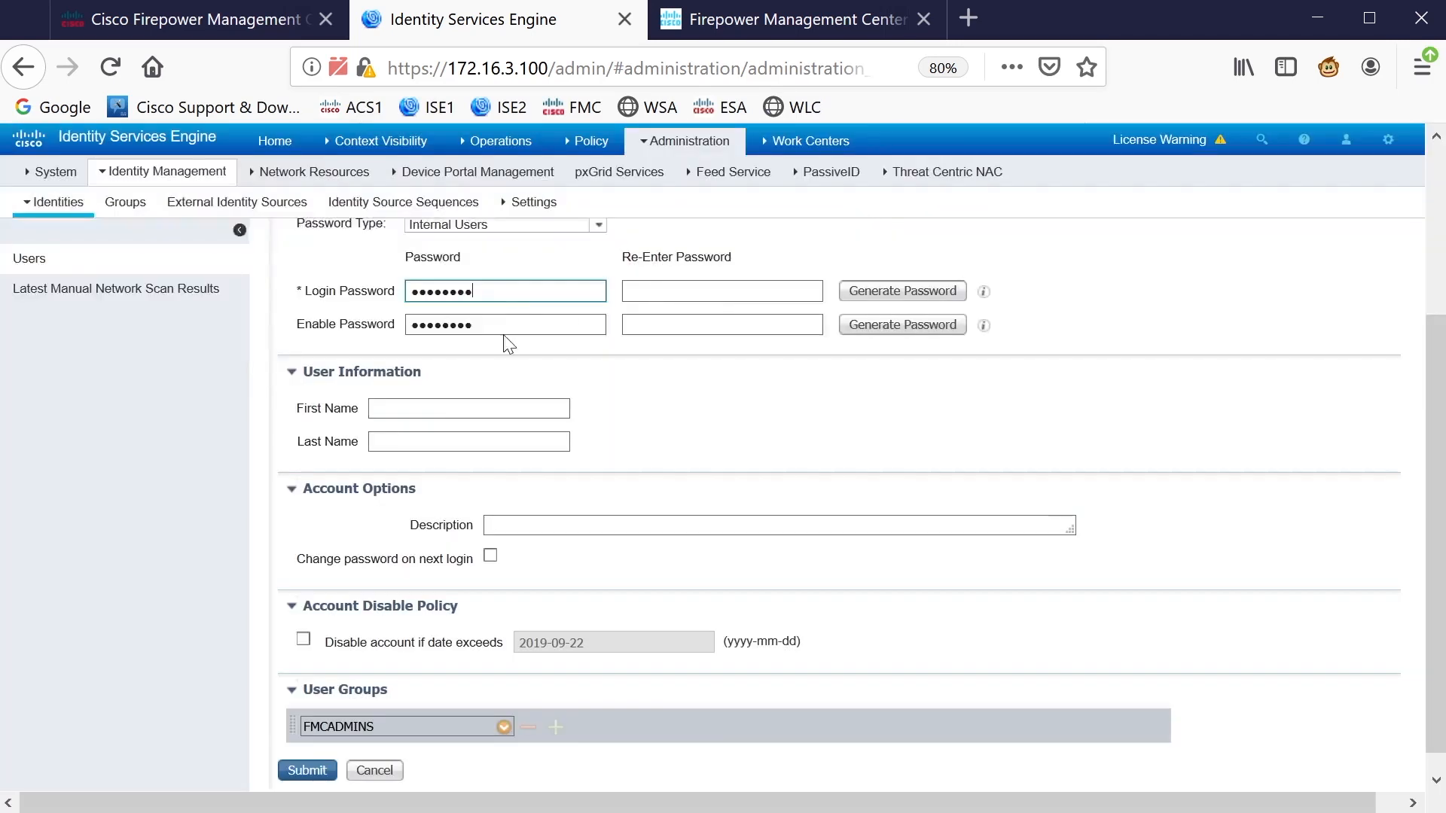
left_click_drag(479, 293, 405, 326)
left_click(501, 321)
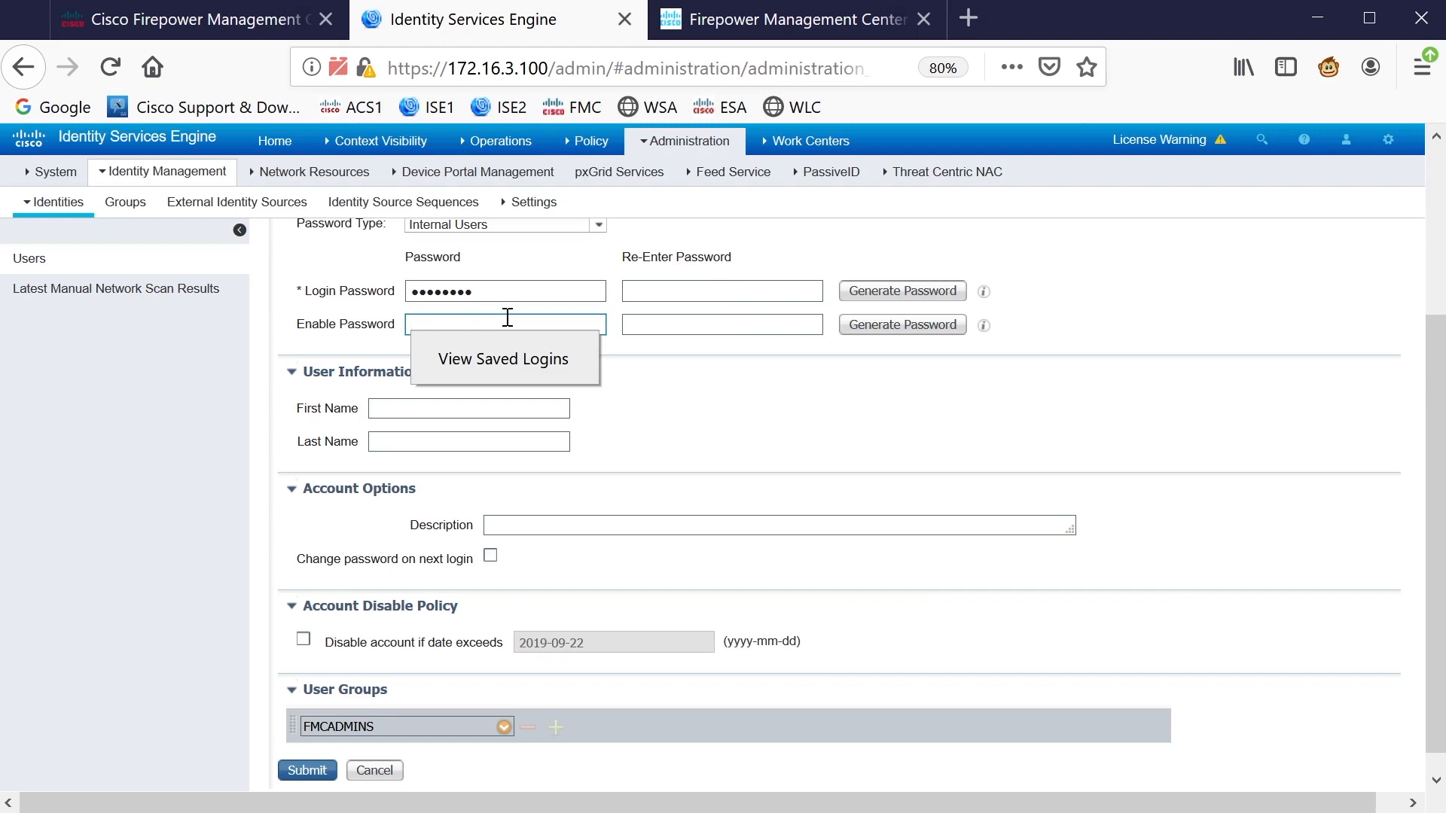
left_click(711, 291)
left_click(715, 291)
type("*****")
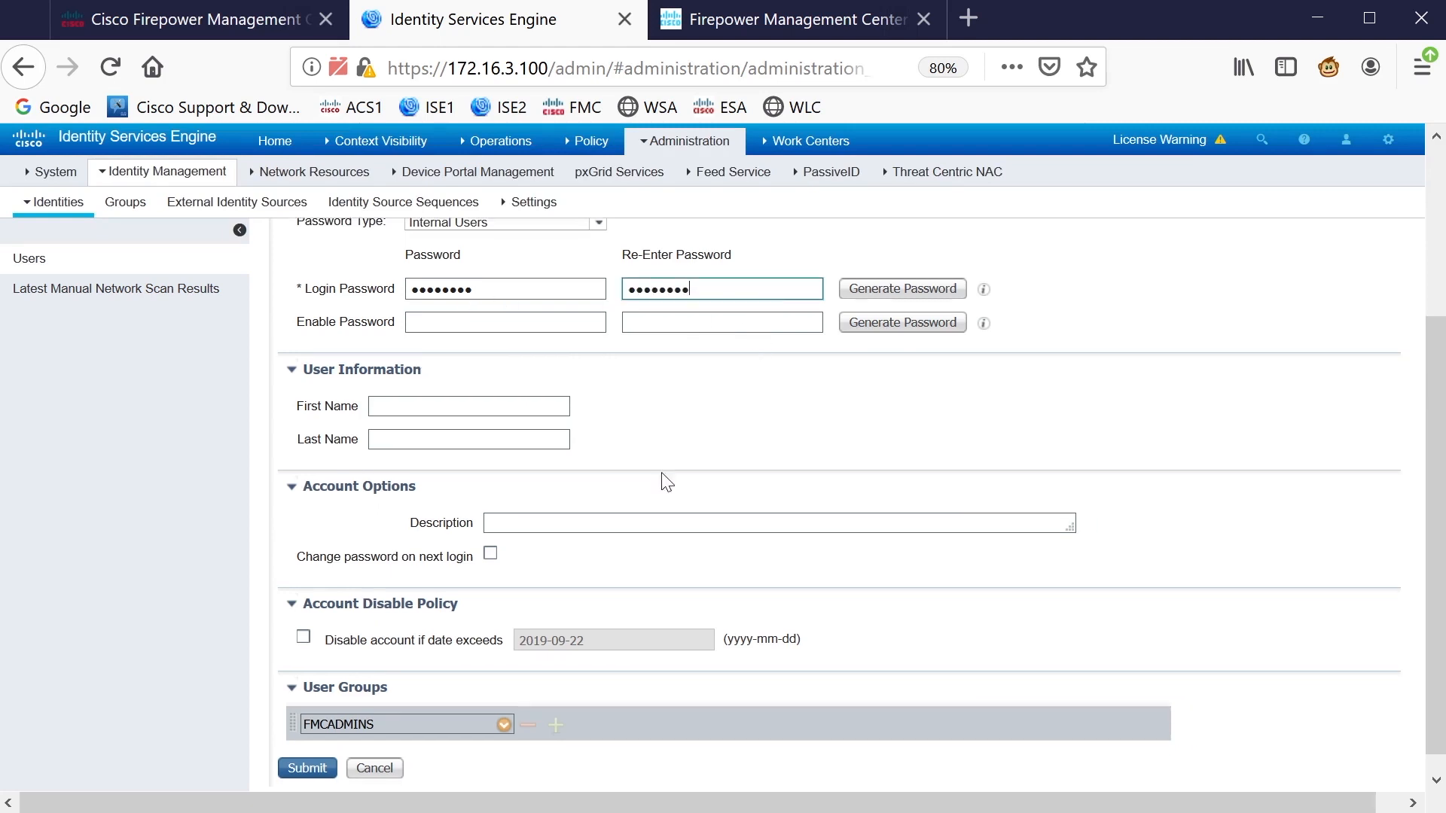
scroll(662, 477, "down", 1)
left_click(306, 746)
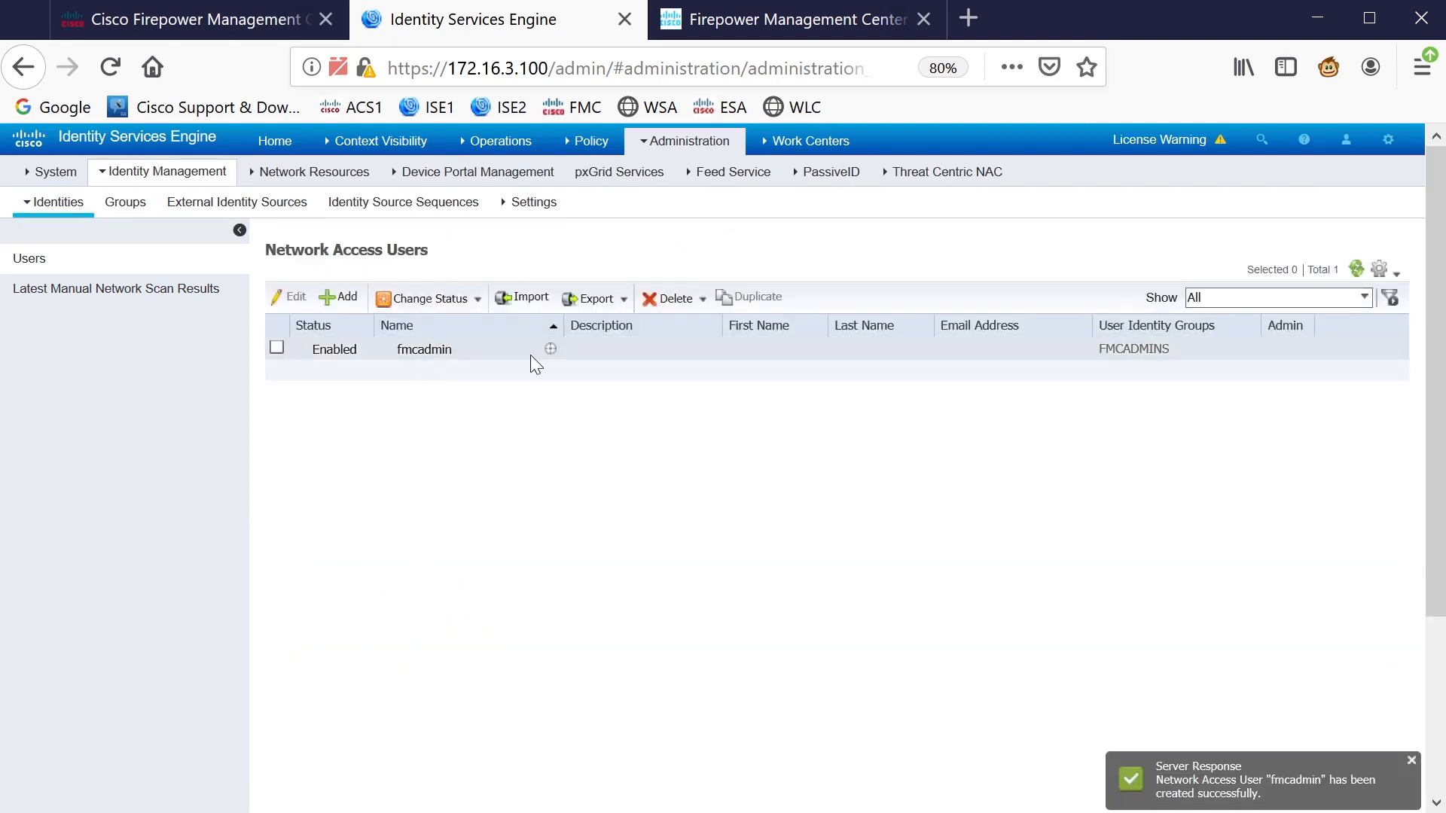
Create a second user, accessadmin, with matching login passwords and no identity group
left_click(342, 299)
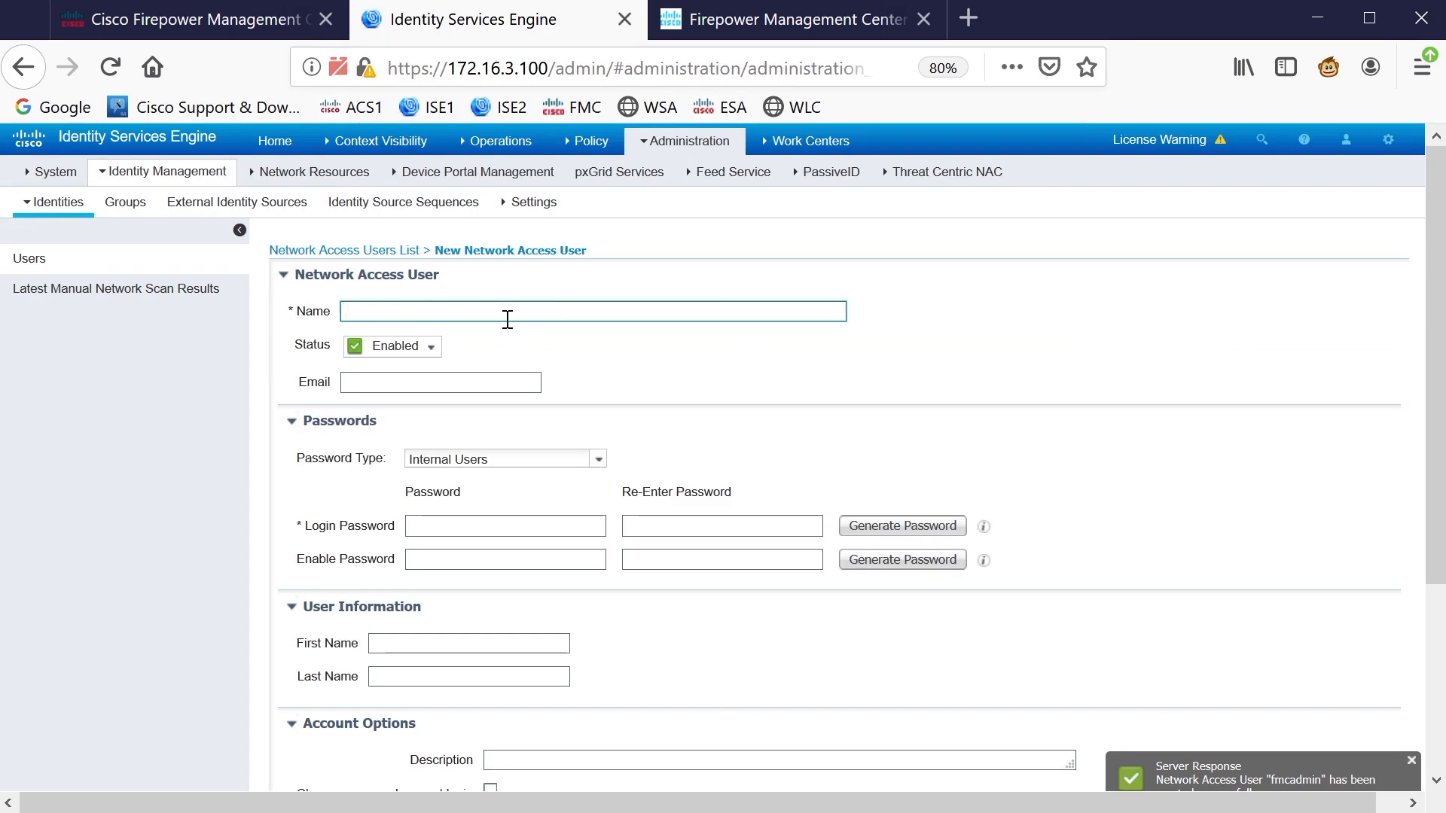
type("analystadmi")
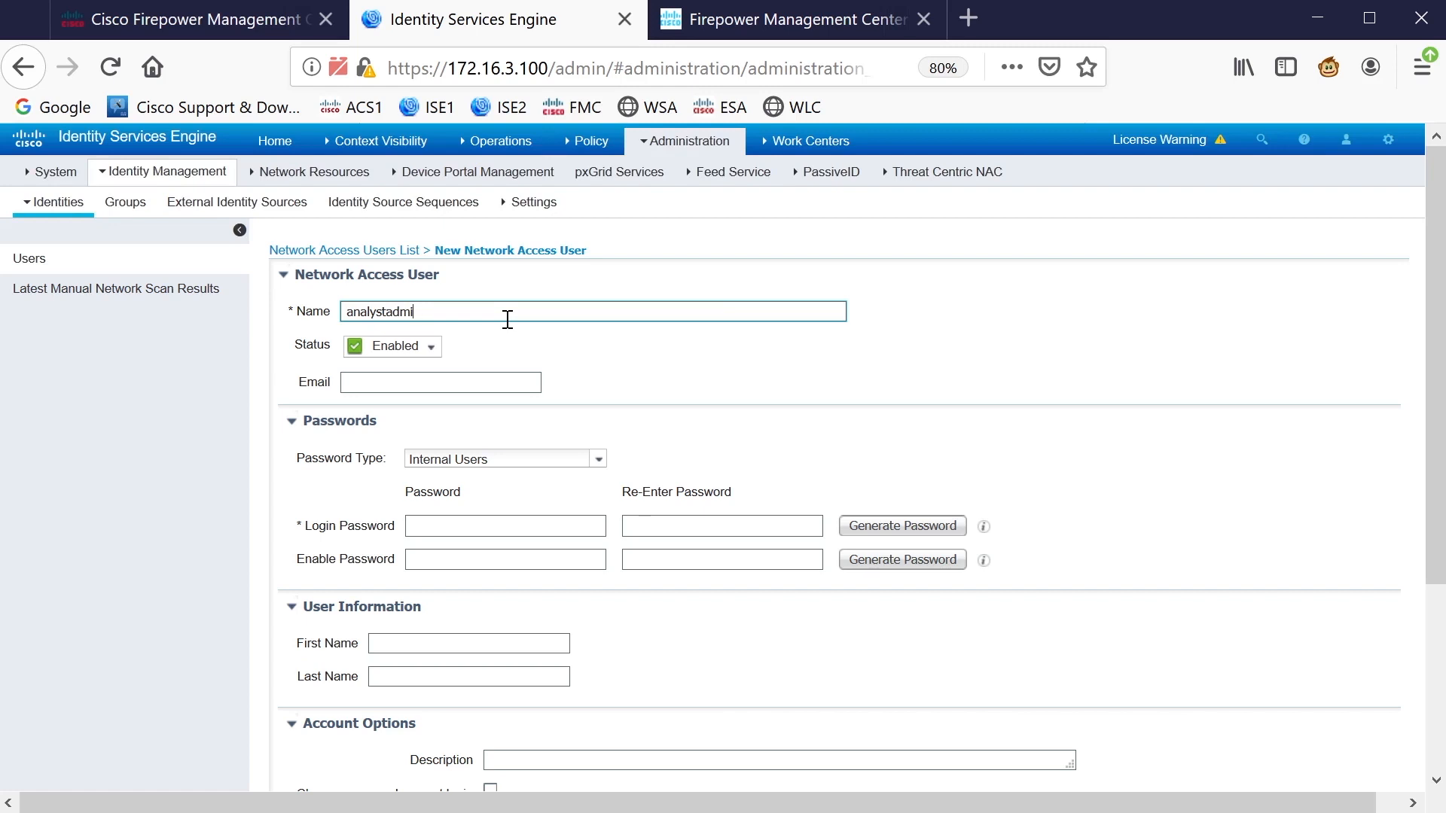
key("BackSpace")
key("BackSpace")
key("BackSpace")
key("BackSpace")
key("BackSpace")
key("BackSpace")
key("BackSpace")
key("BackSpace")
left_click(495, 527)
key("Tab")
type("••••••••")
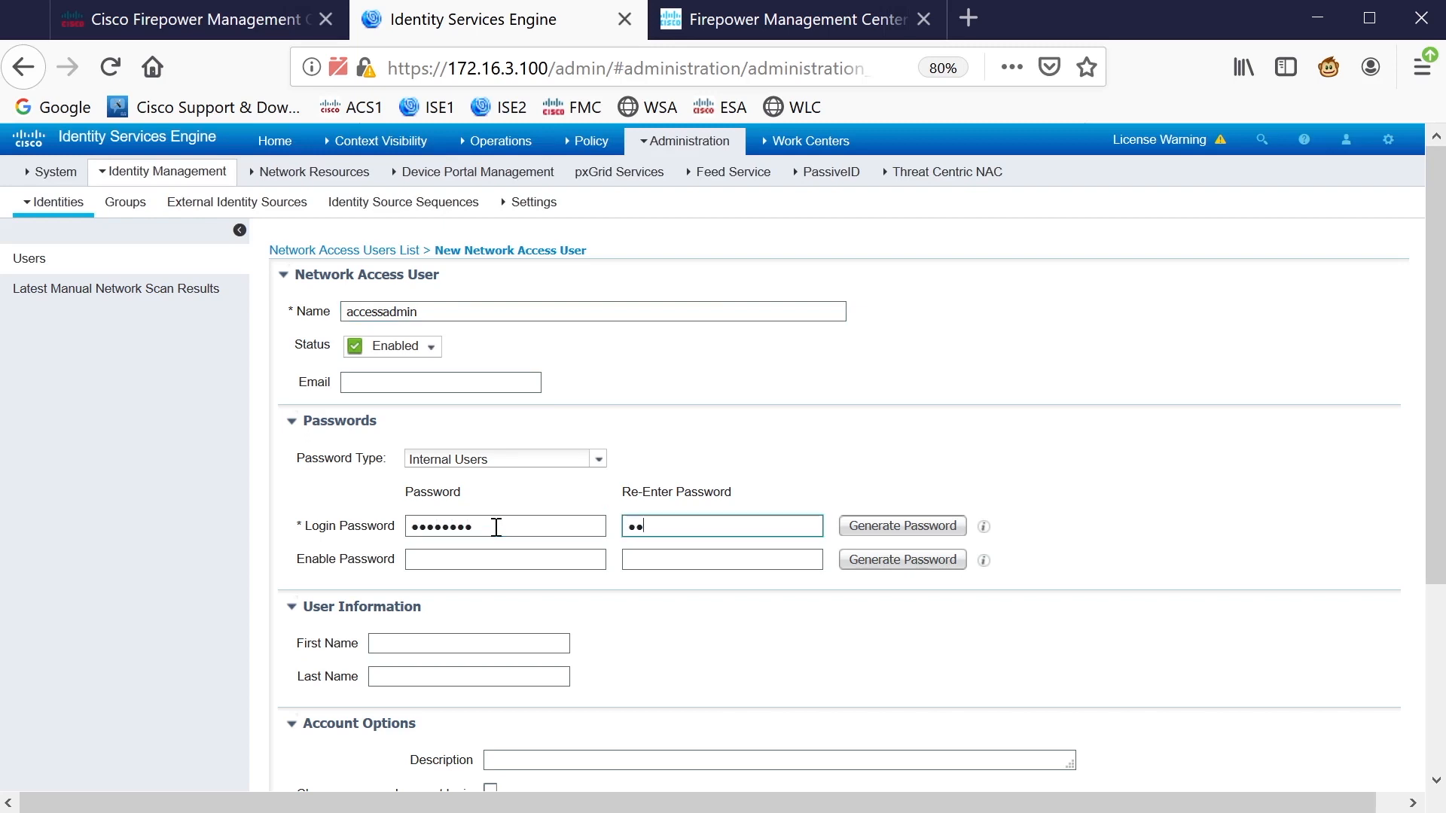
scroll(562, 522, "down", 3)
scroll(561, 521, "down", 3)
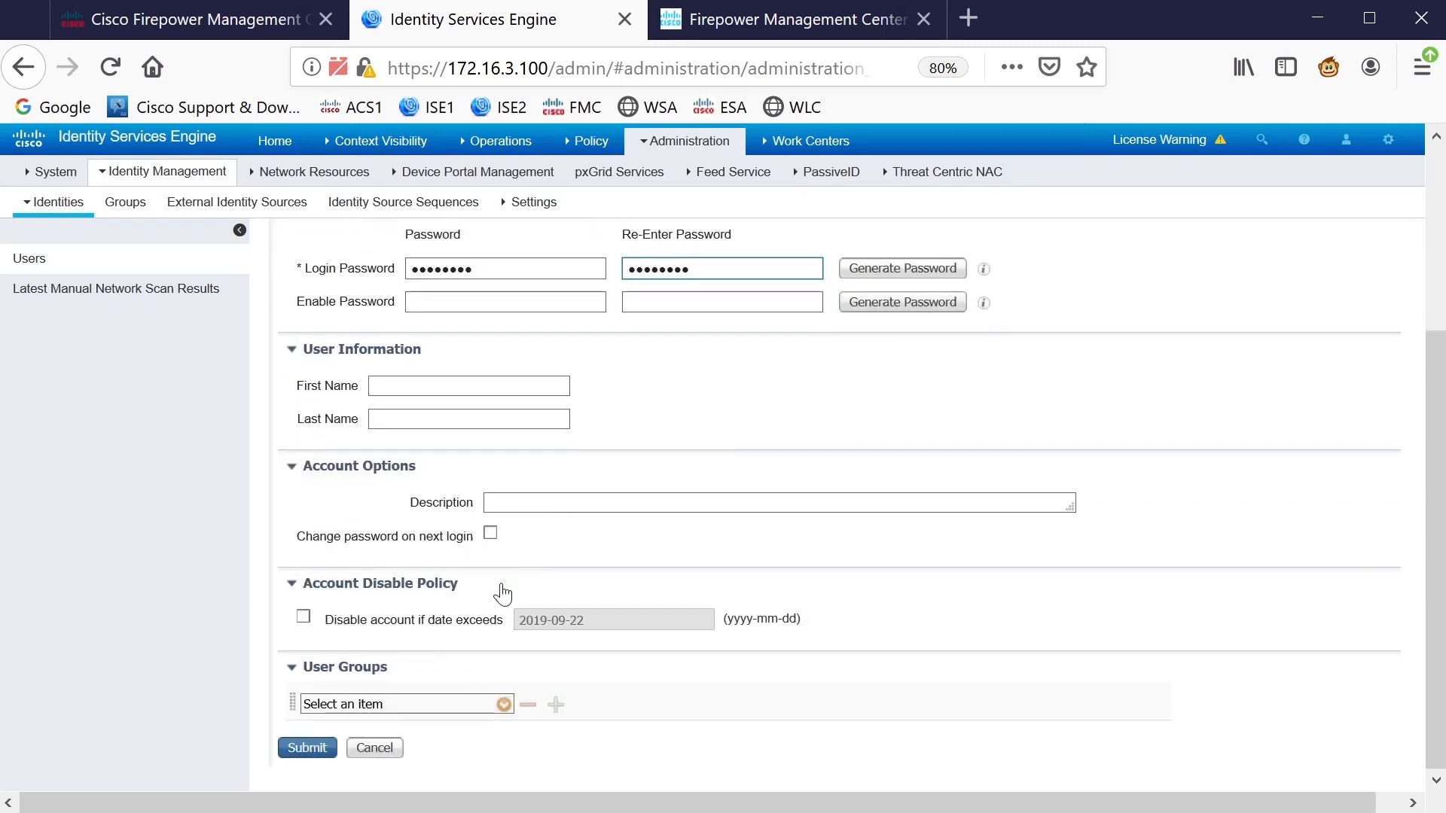
left_click(504, 704)
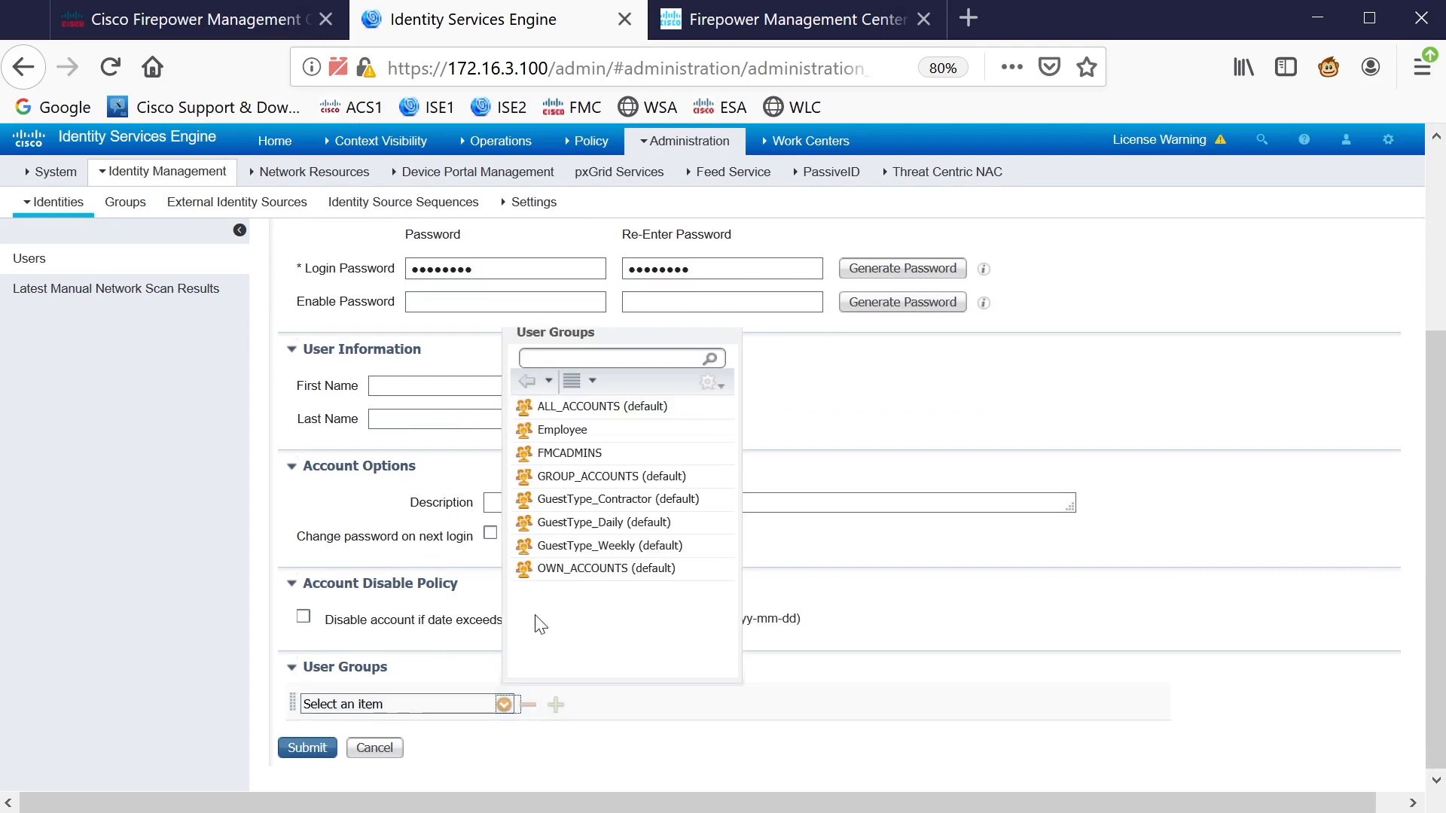
left_click(686, 760)
left_click(326, 738)
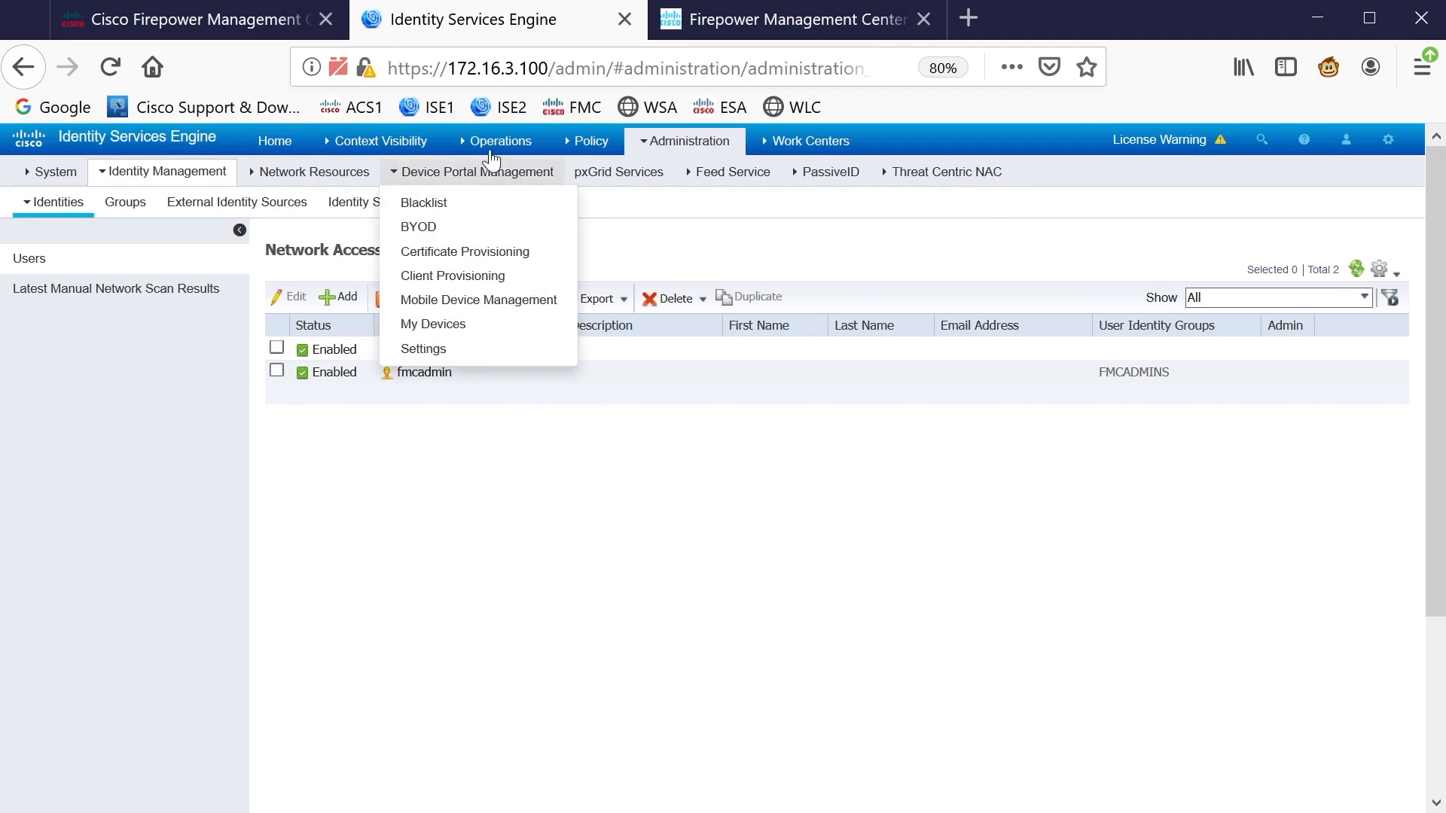
Check the Default authentication rule, leaving it unchanged with All_User_ID_Stores
mouse_move(584, 142)
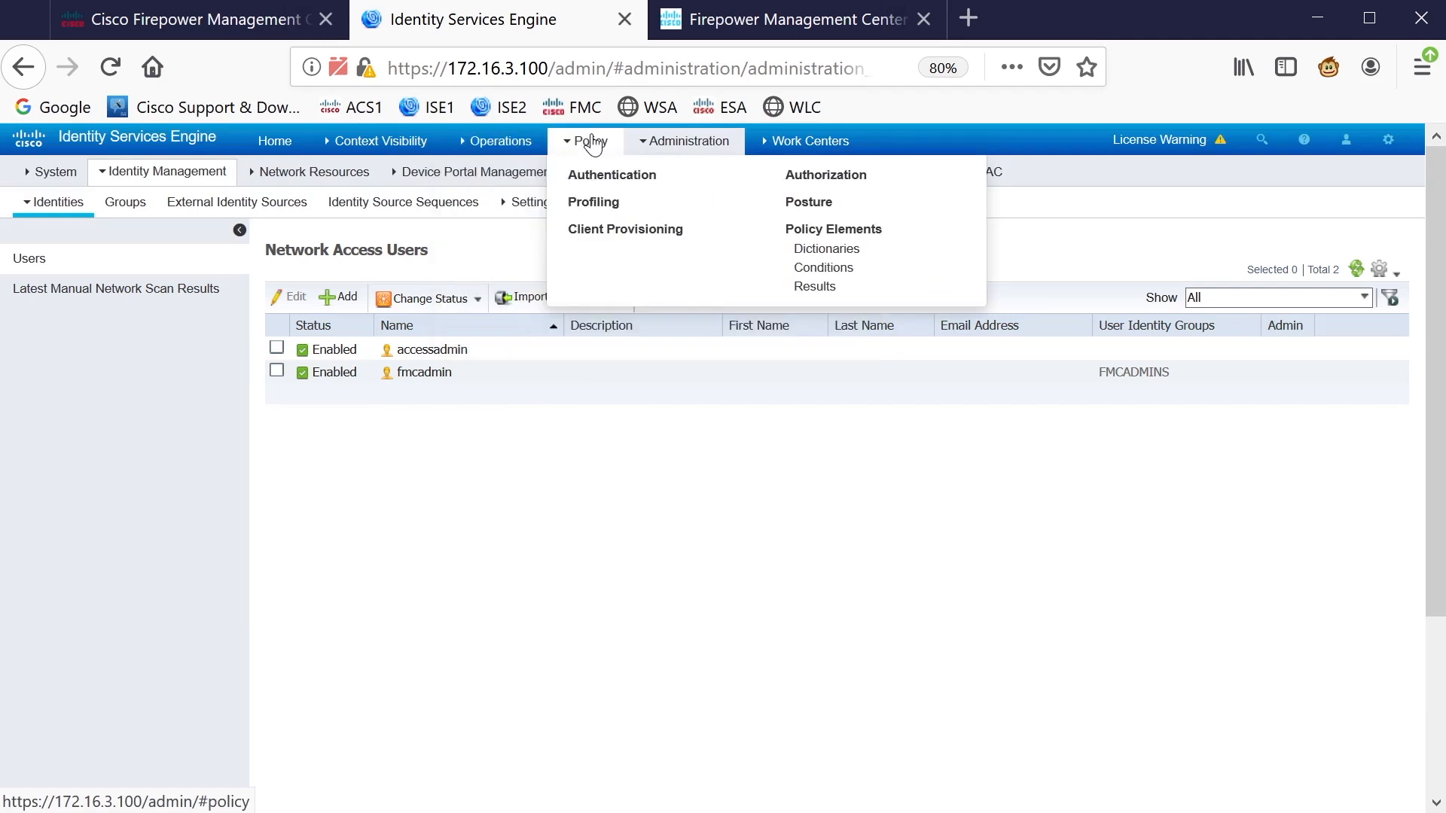
left_click(614, 175)
mouse_move(531, 173)
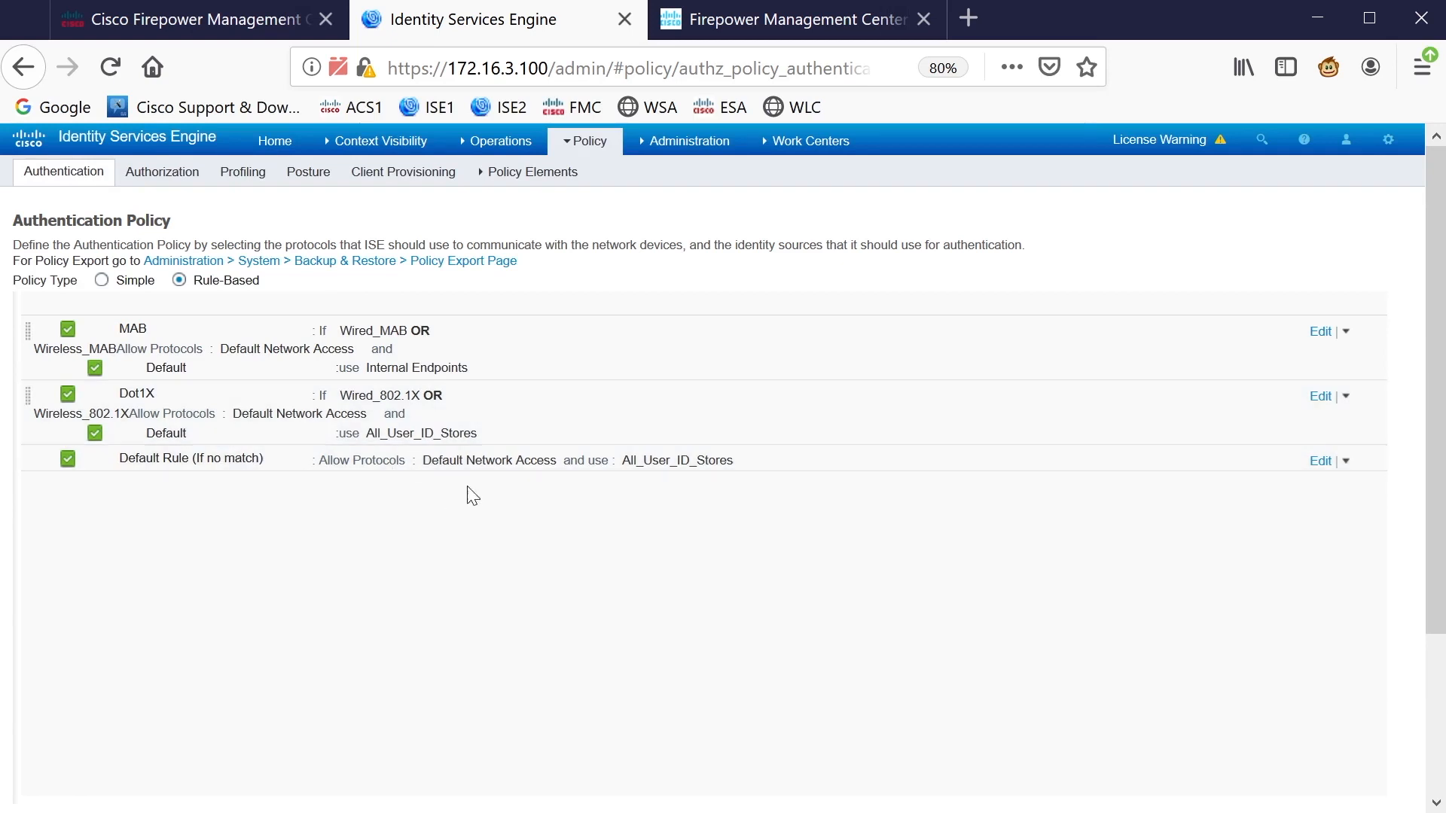
left_click(1320, 462)
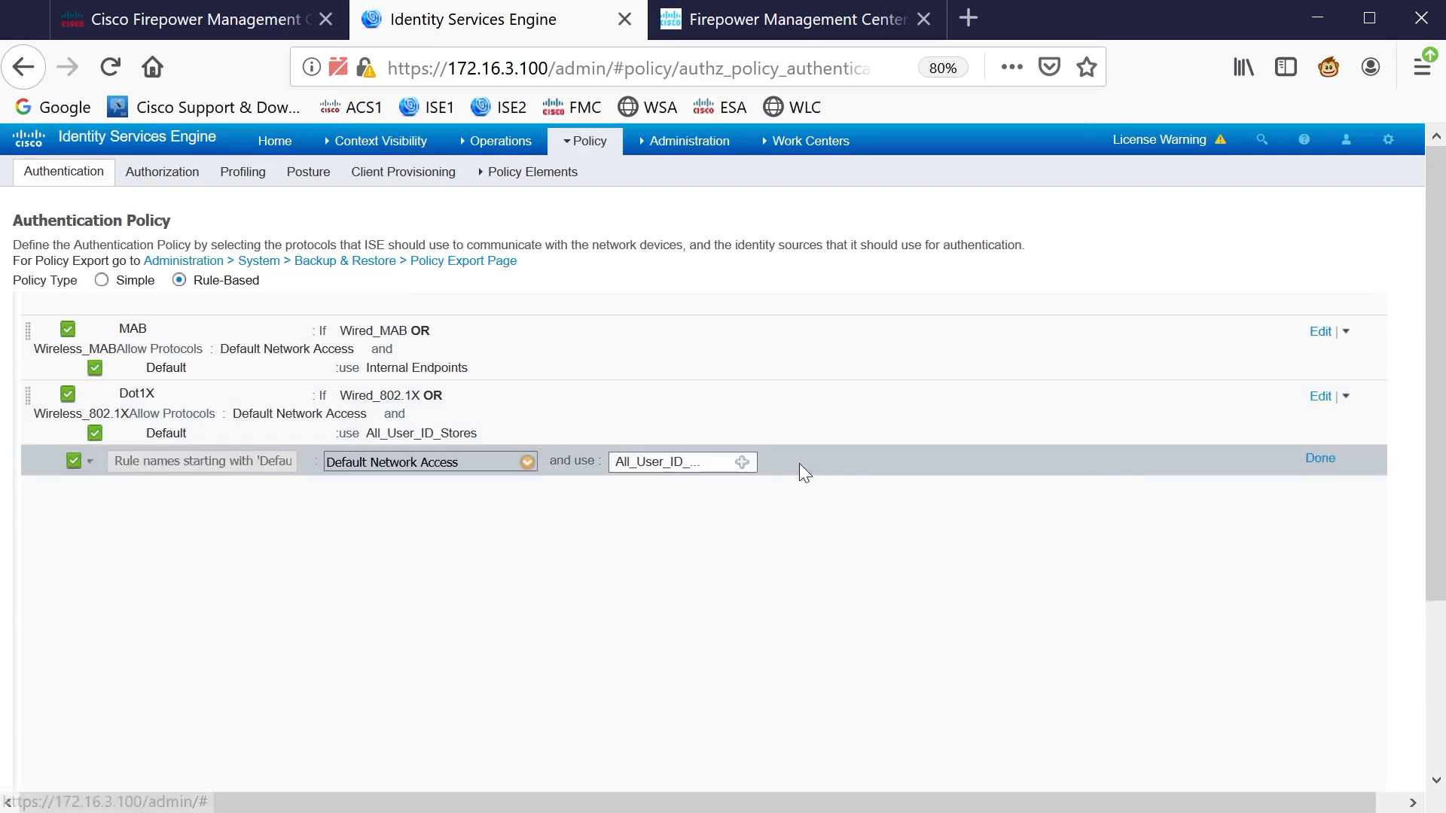
left_click(1309, 462)
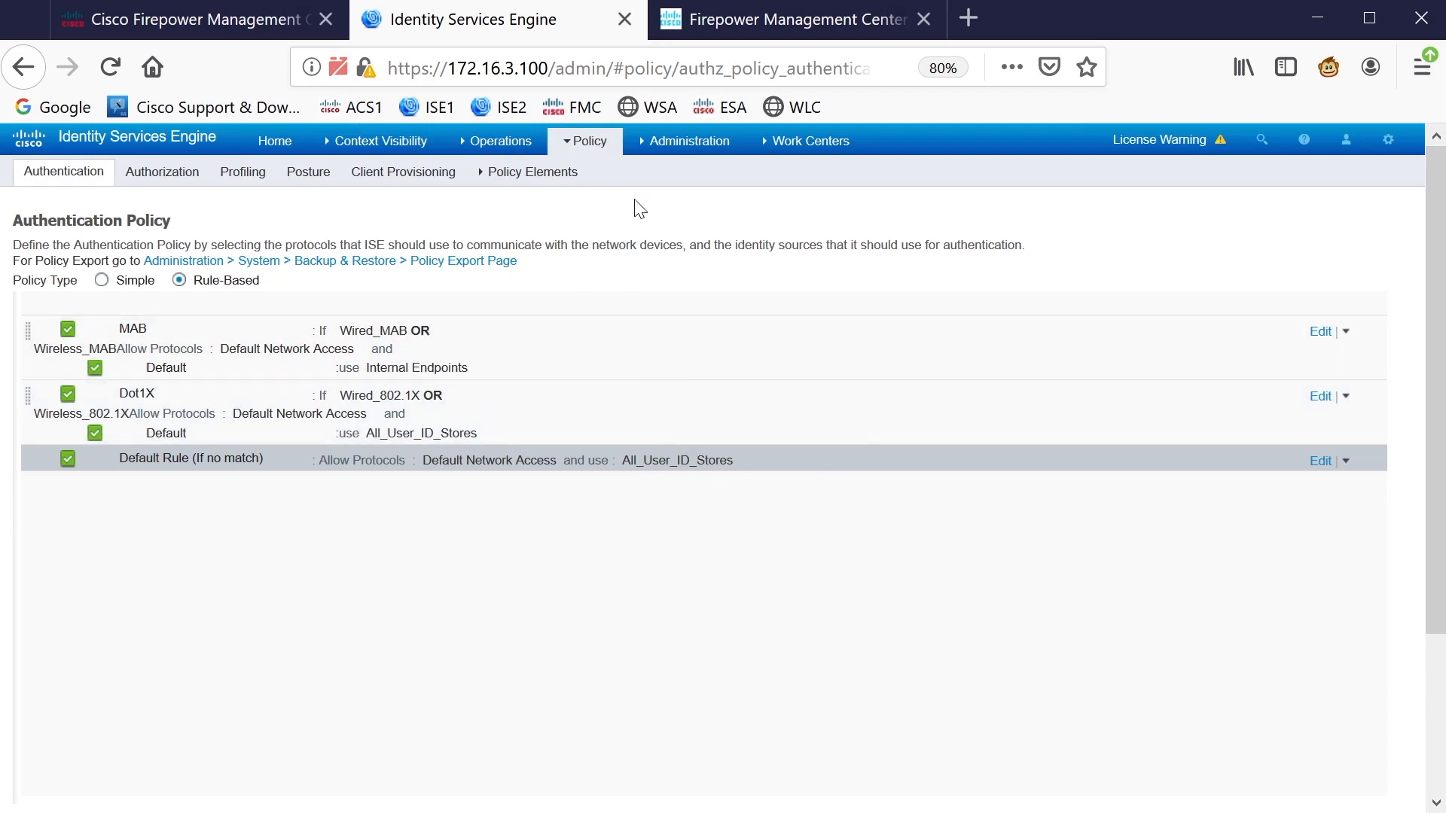
mouse_move(674, 147)
mouse_move(591, 143)
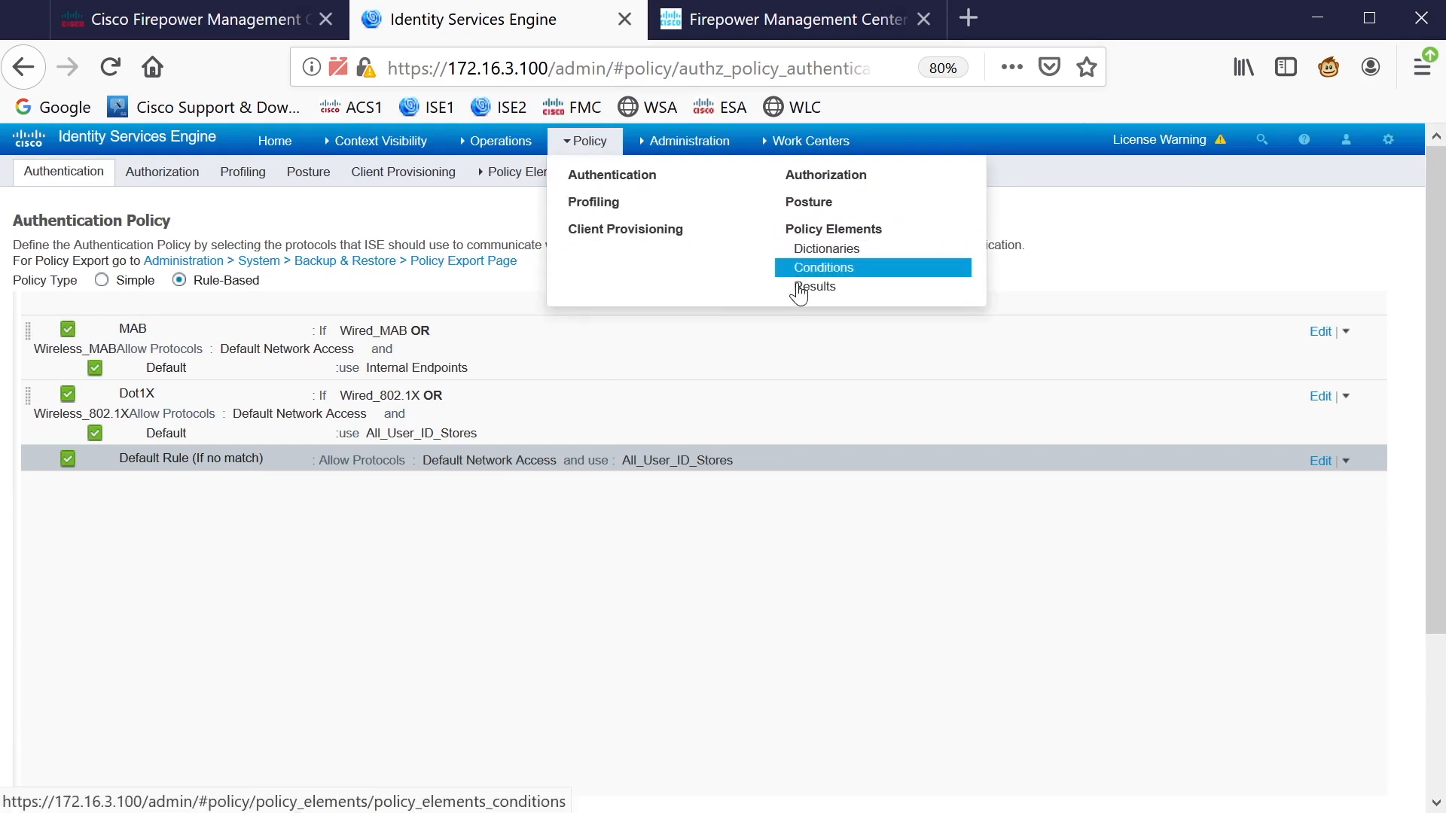
Start a new authorization profile named FULLACCESSFMC with access type ACCESS_ACCEPT
left_click(834, 290)
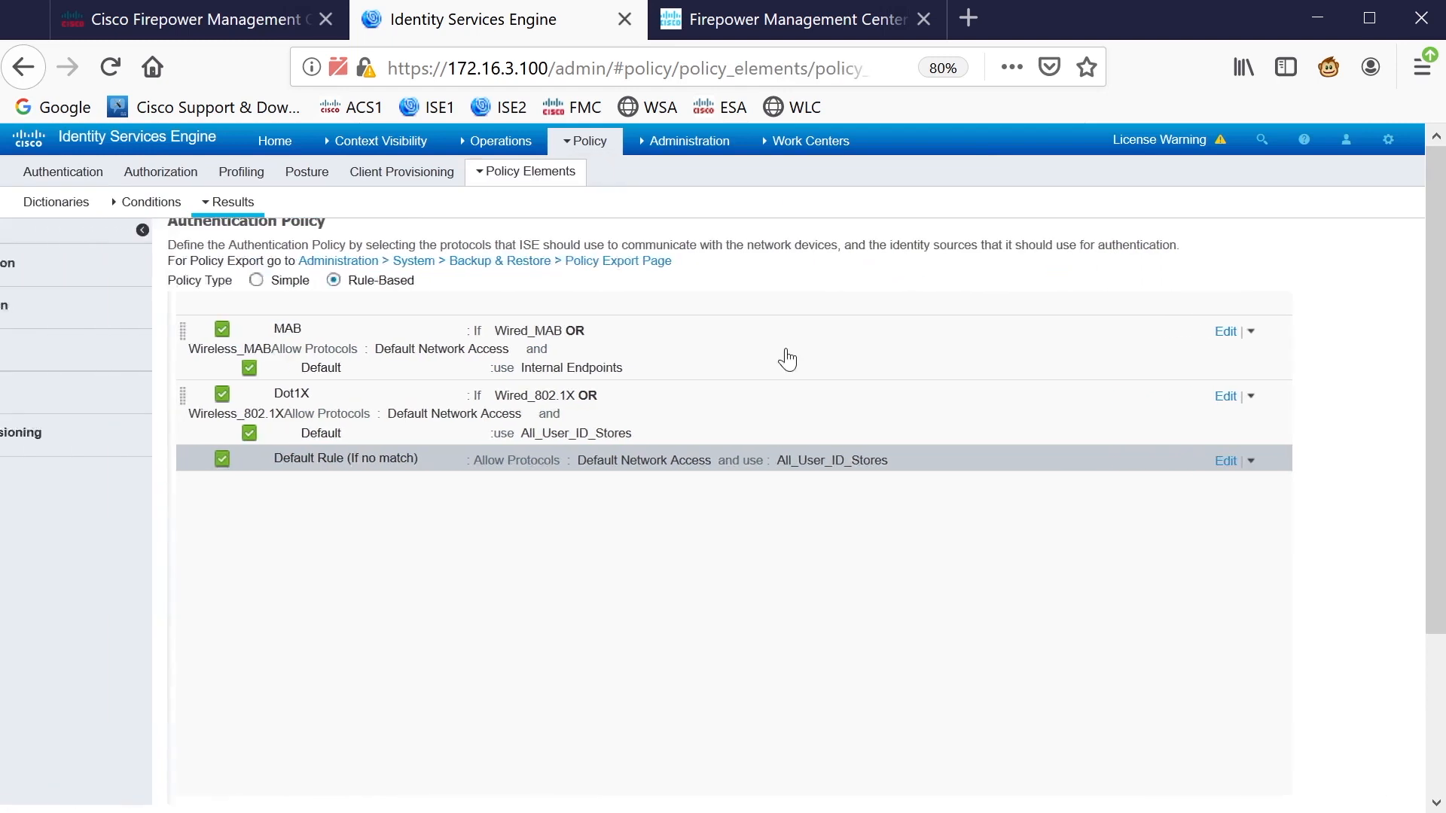
left_click(21, 339)
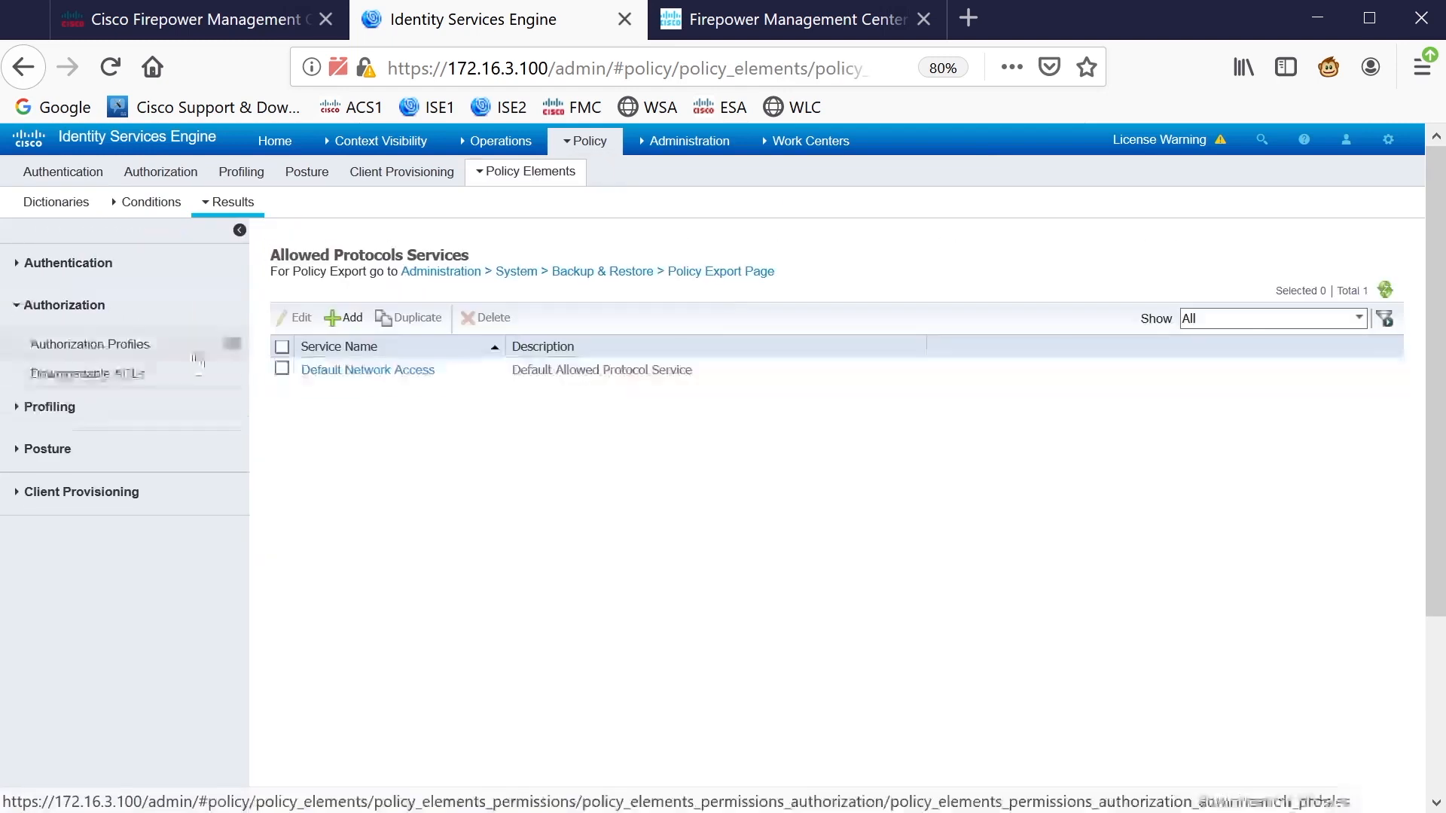
left_click(139, 347)
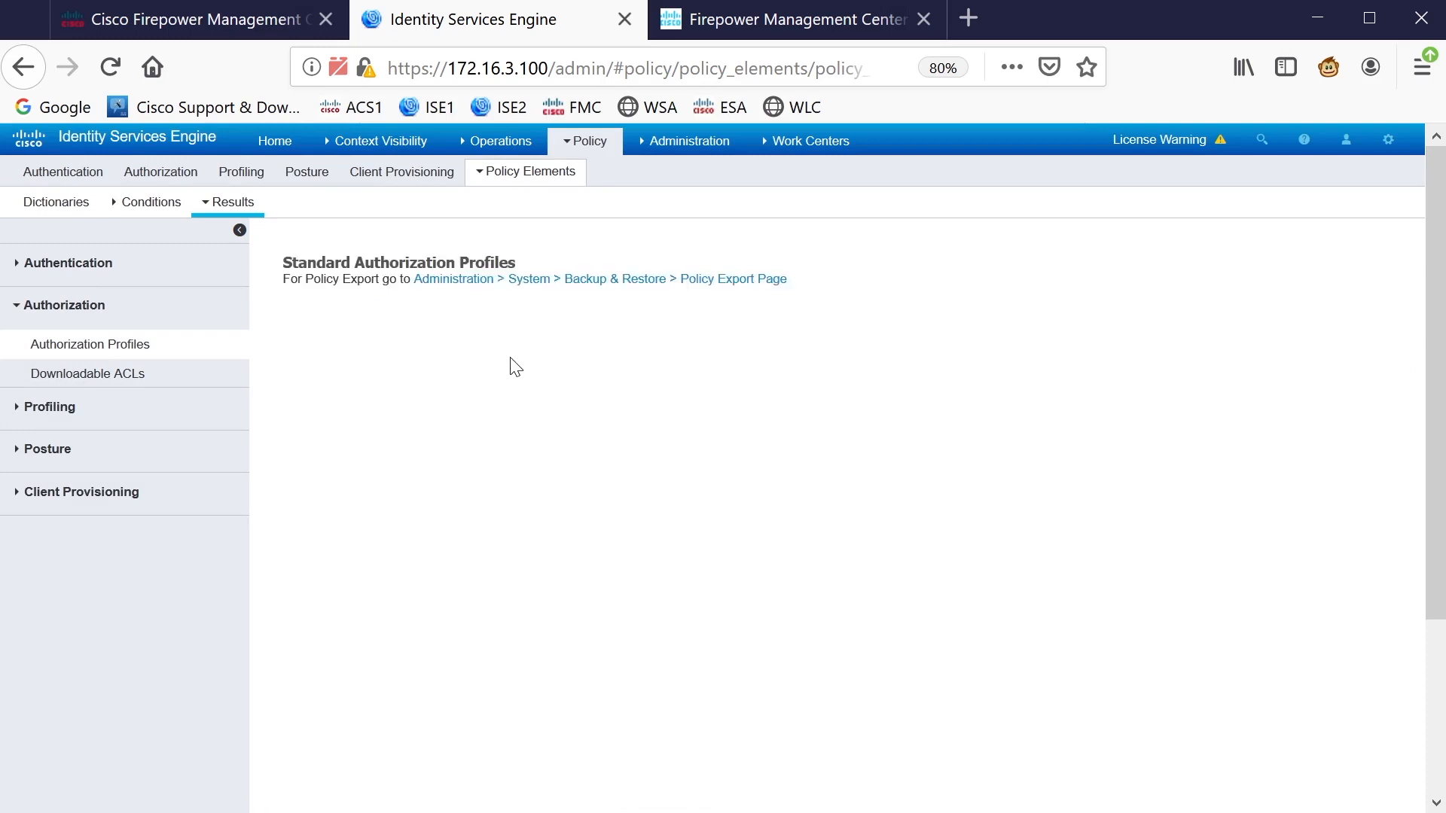
left_click(367, 333)
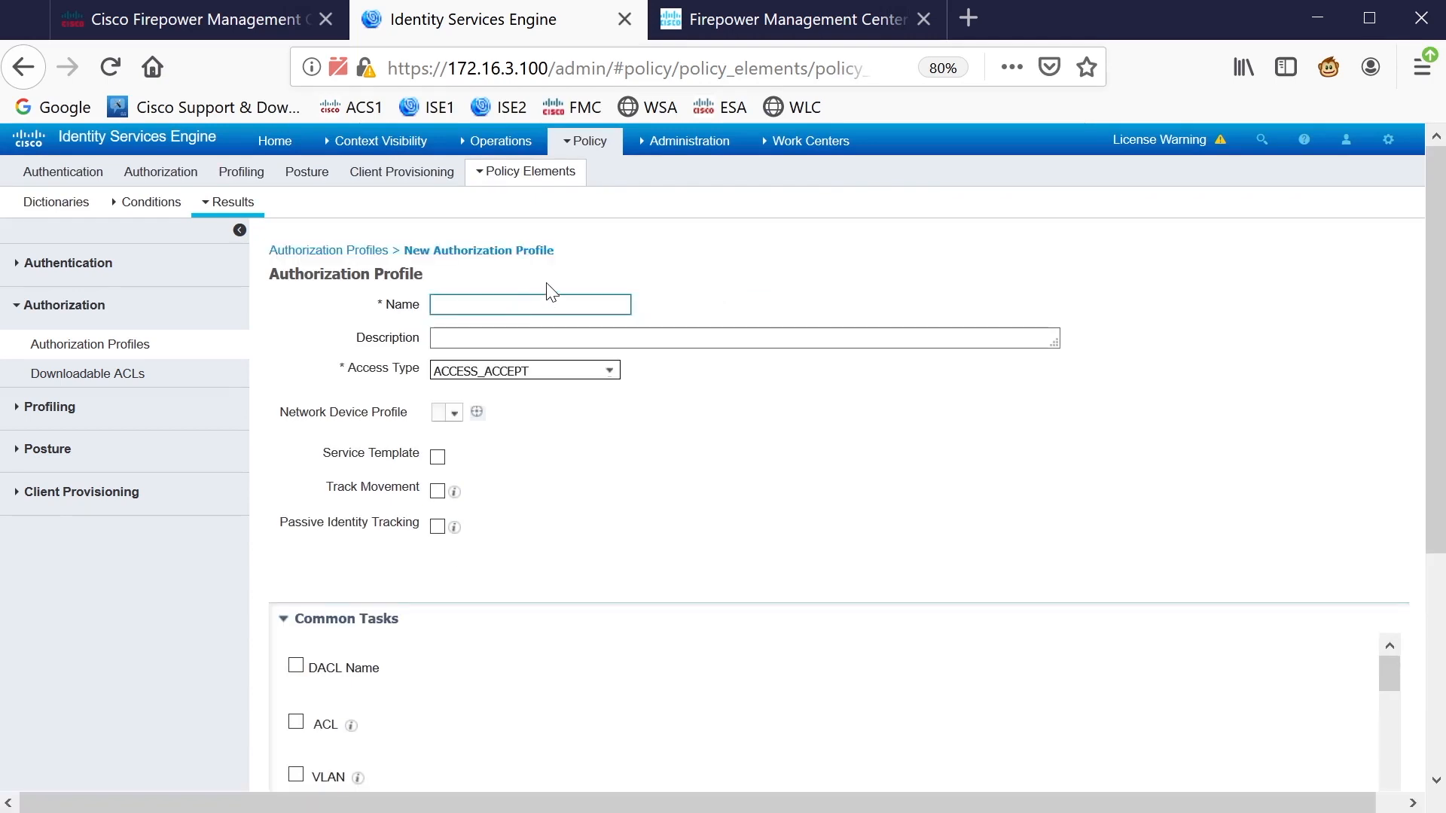
left_click(557, 296)
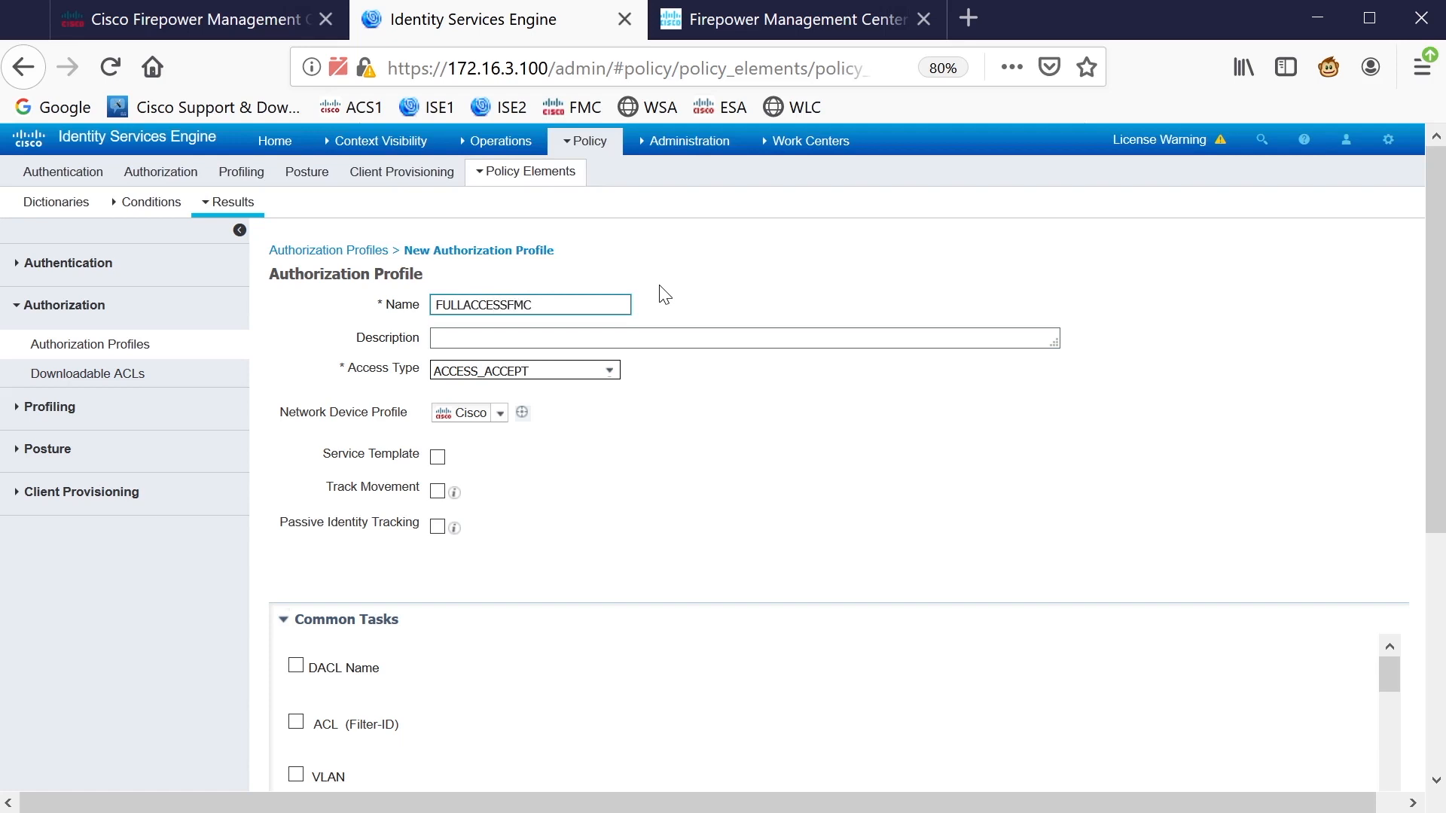
left_click_drag(542, 305, 364, 309)
key("ctrl+c")
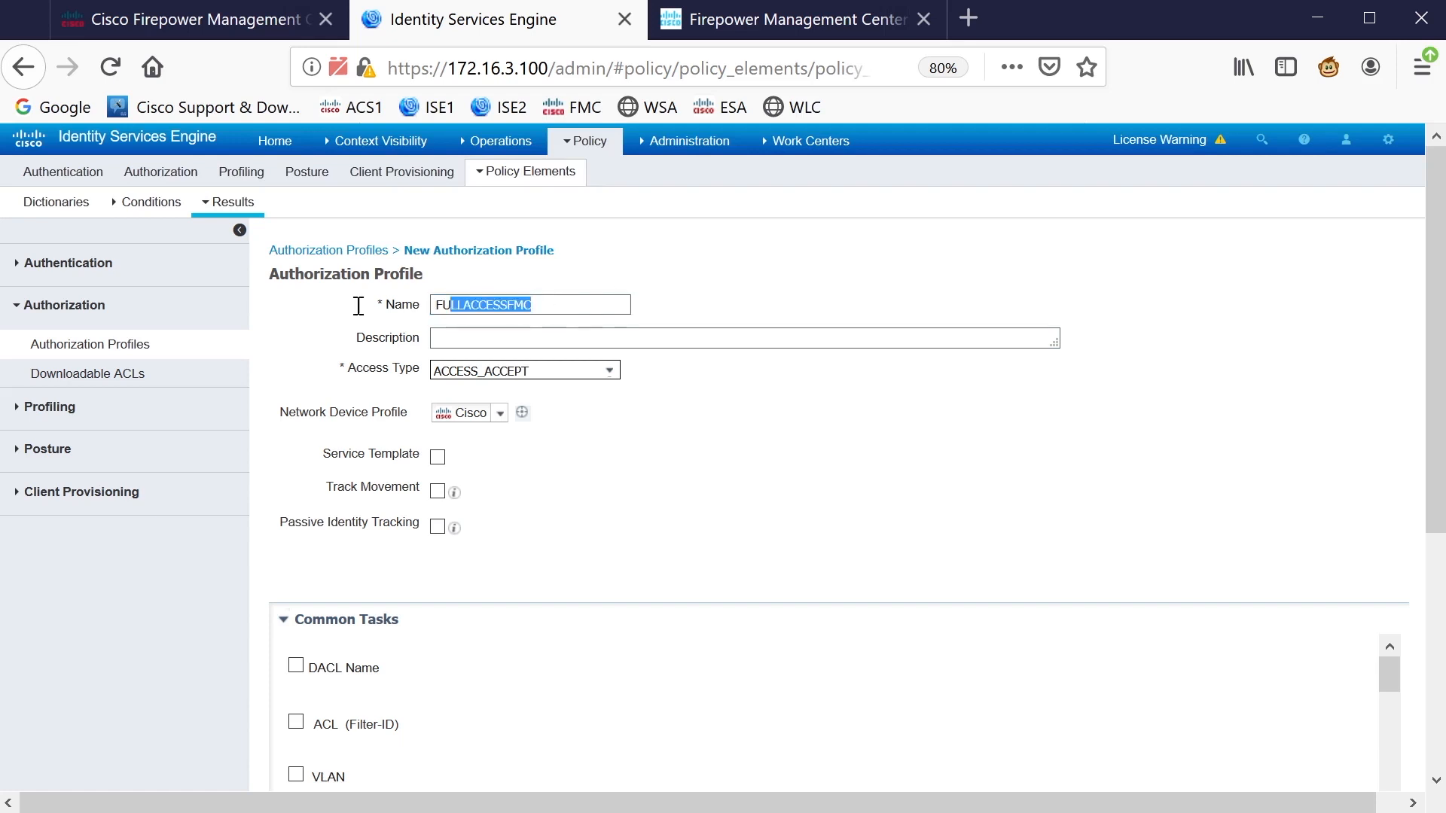
scroll(816, 365, "down", 3)
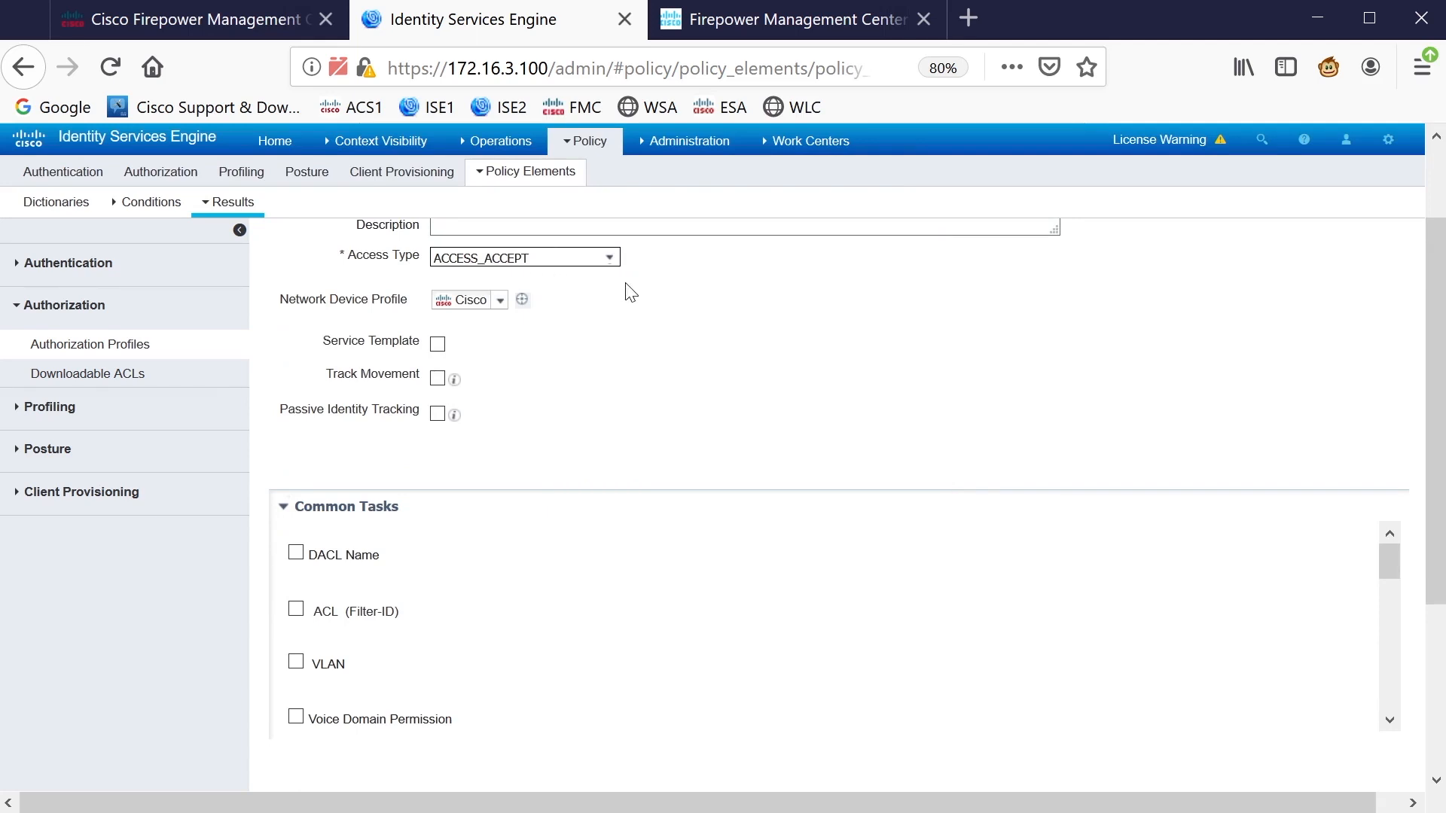
left_click(605, 265)
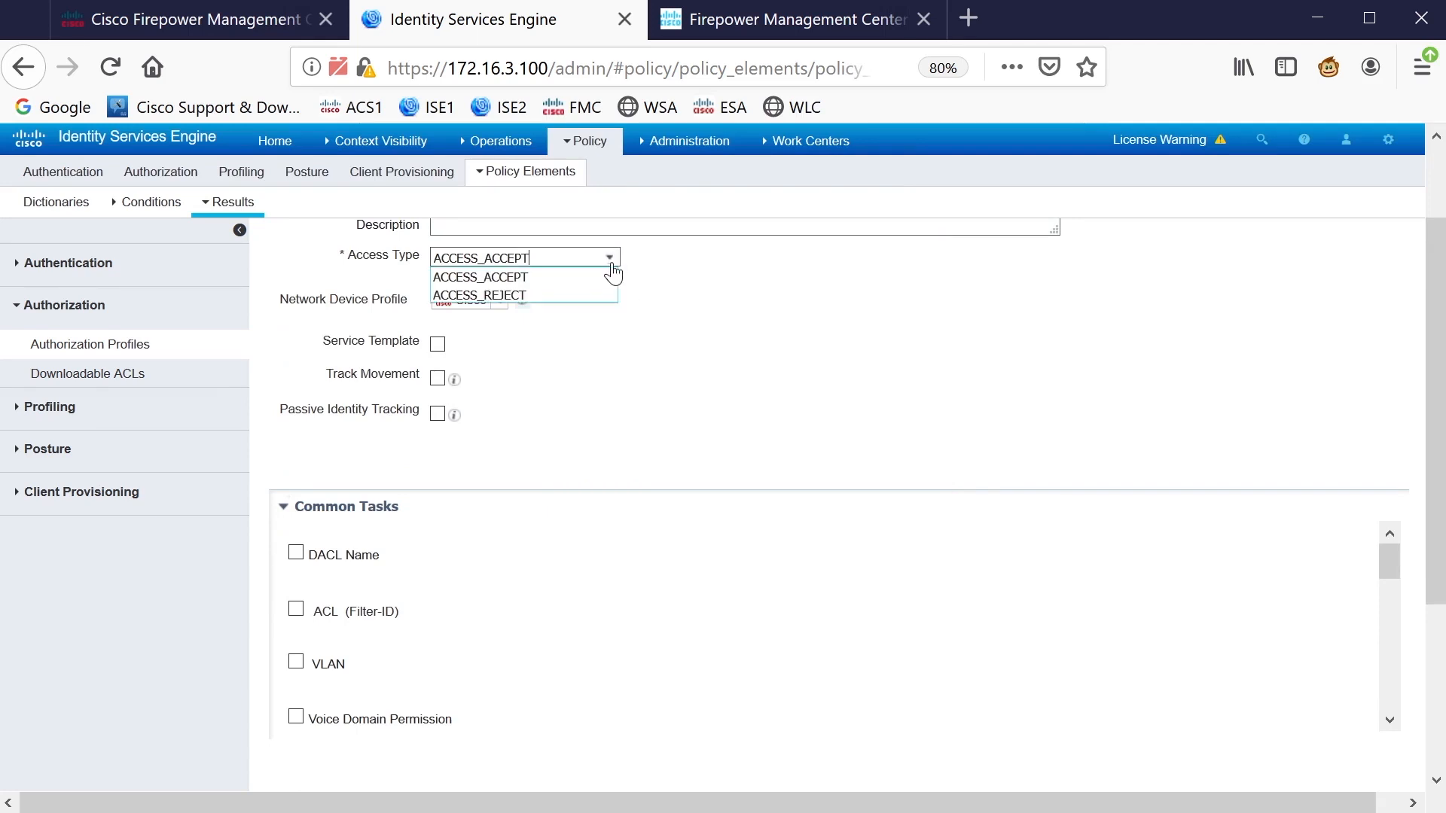
left_click(756, 324)
Enable the ASA VPN attribute with value FULLACCESSFMC and submit the profile
scroll(486, 407, "down", 3)
scroll(416, 465, "down", 2)
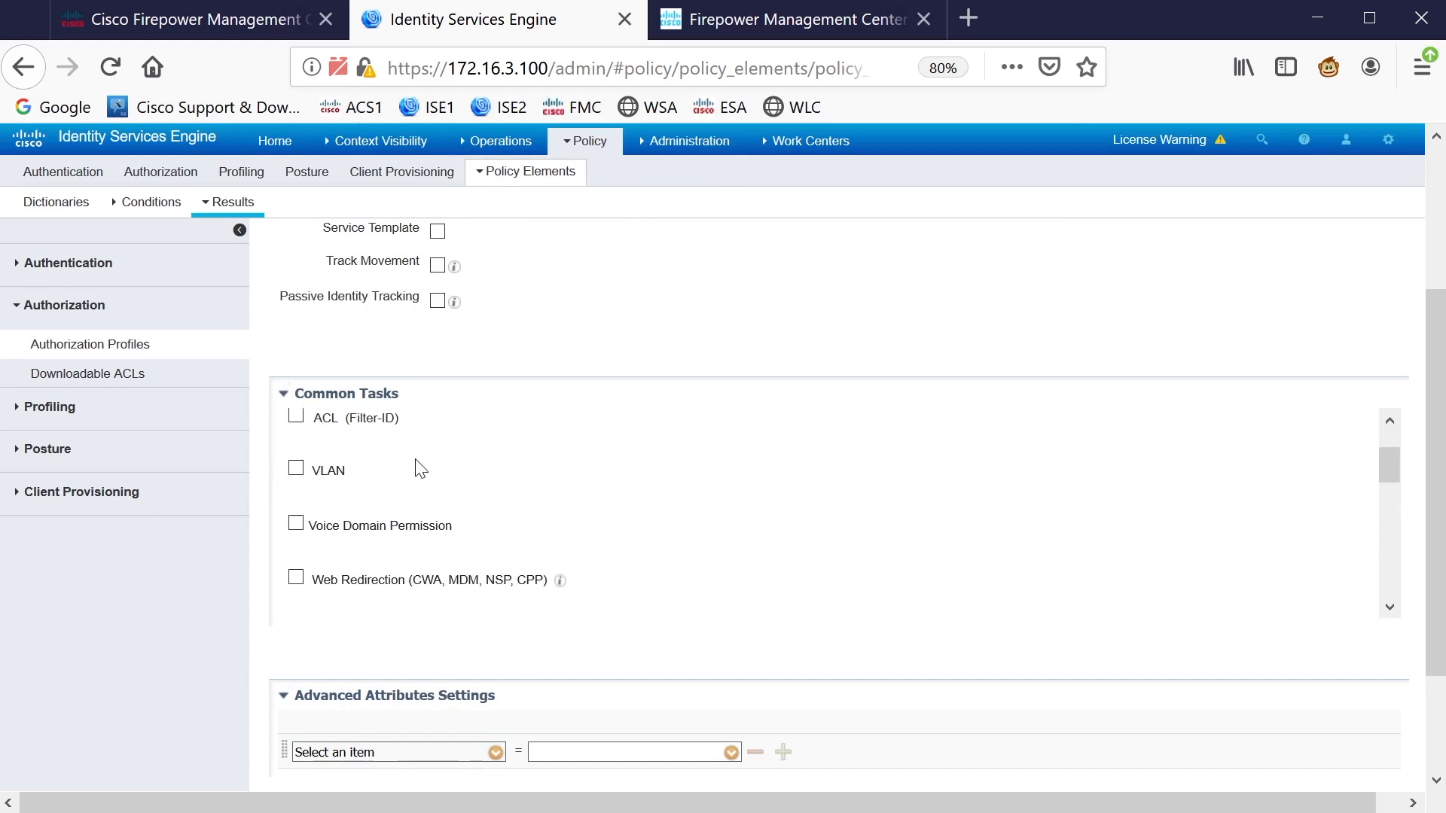
scroll(426, 503, "down", 5)
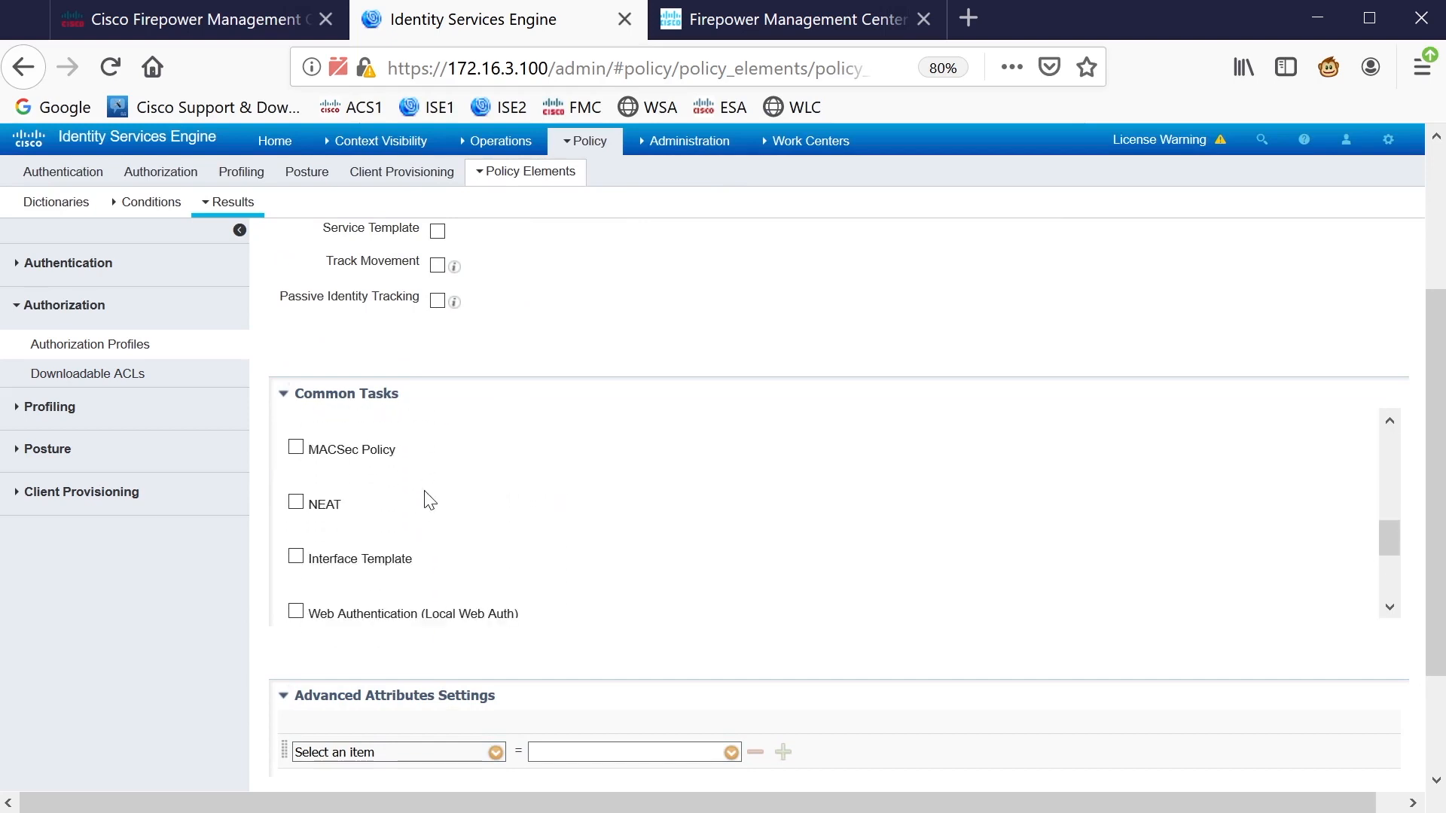
scroll(429, 503, "down", 2)
left_click(297, 531)
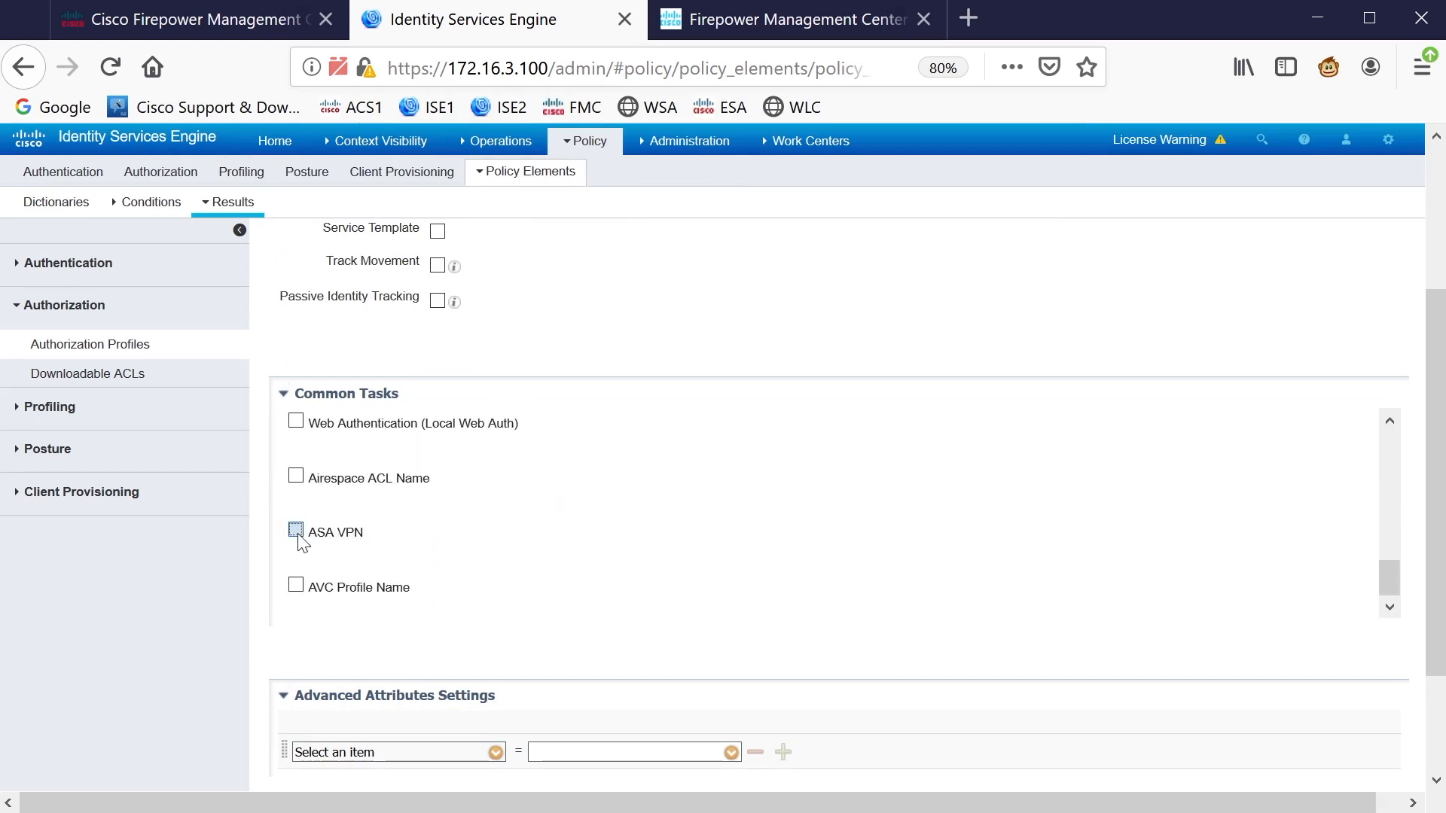
scroll(550, 633, "down", 3)
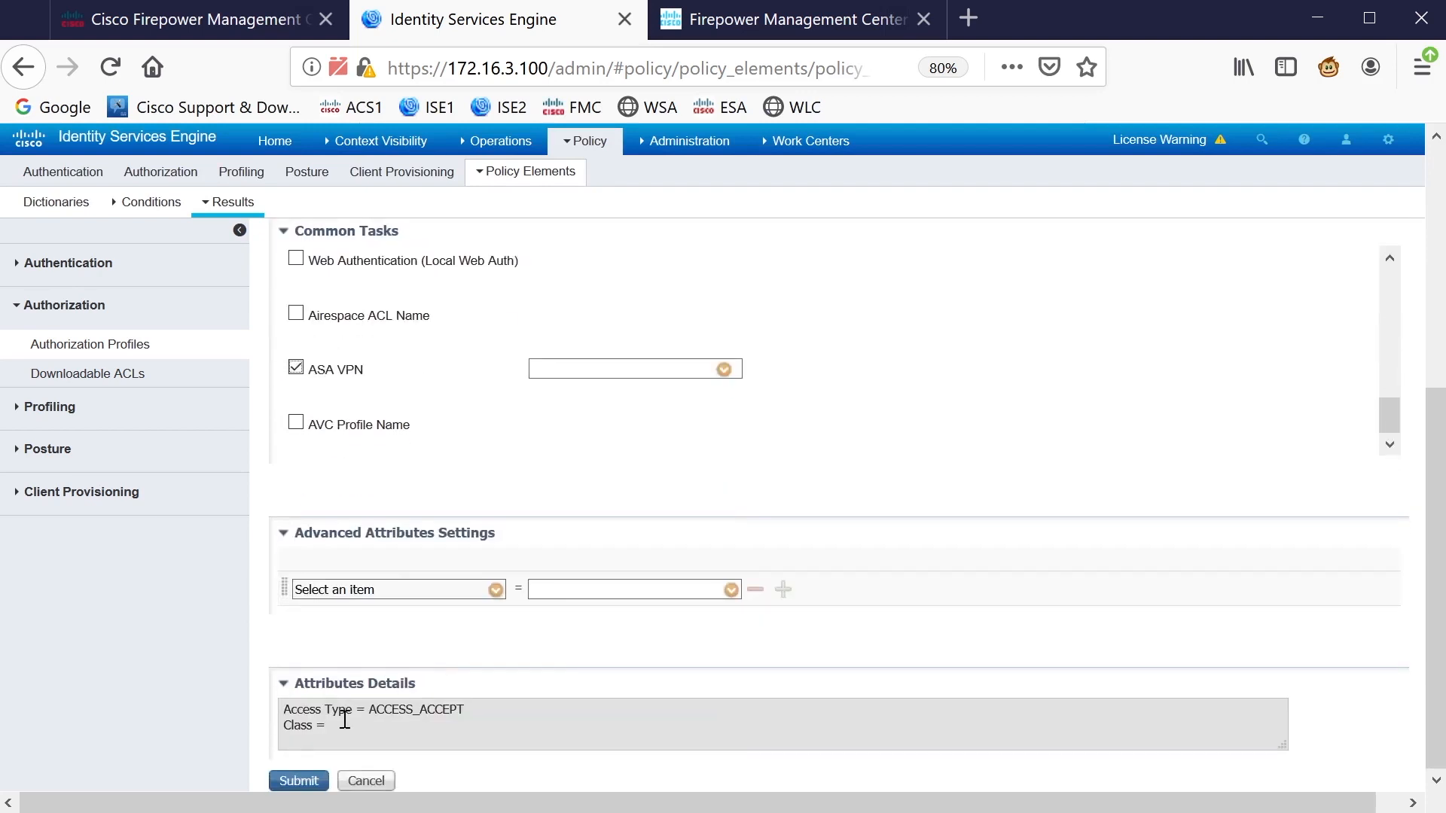
left_click(555, 370)
key("ctrl+v")
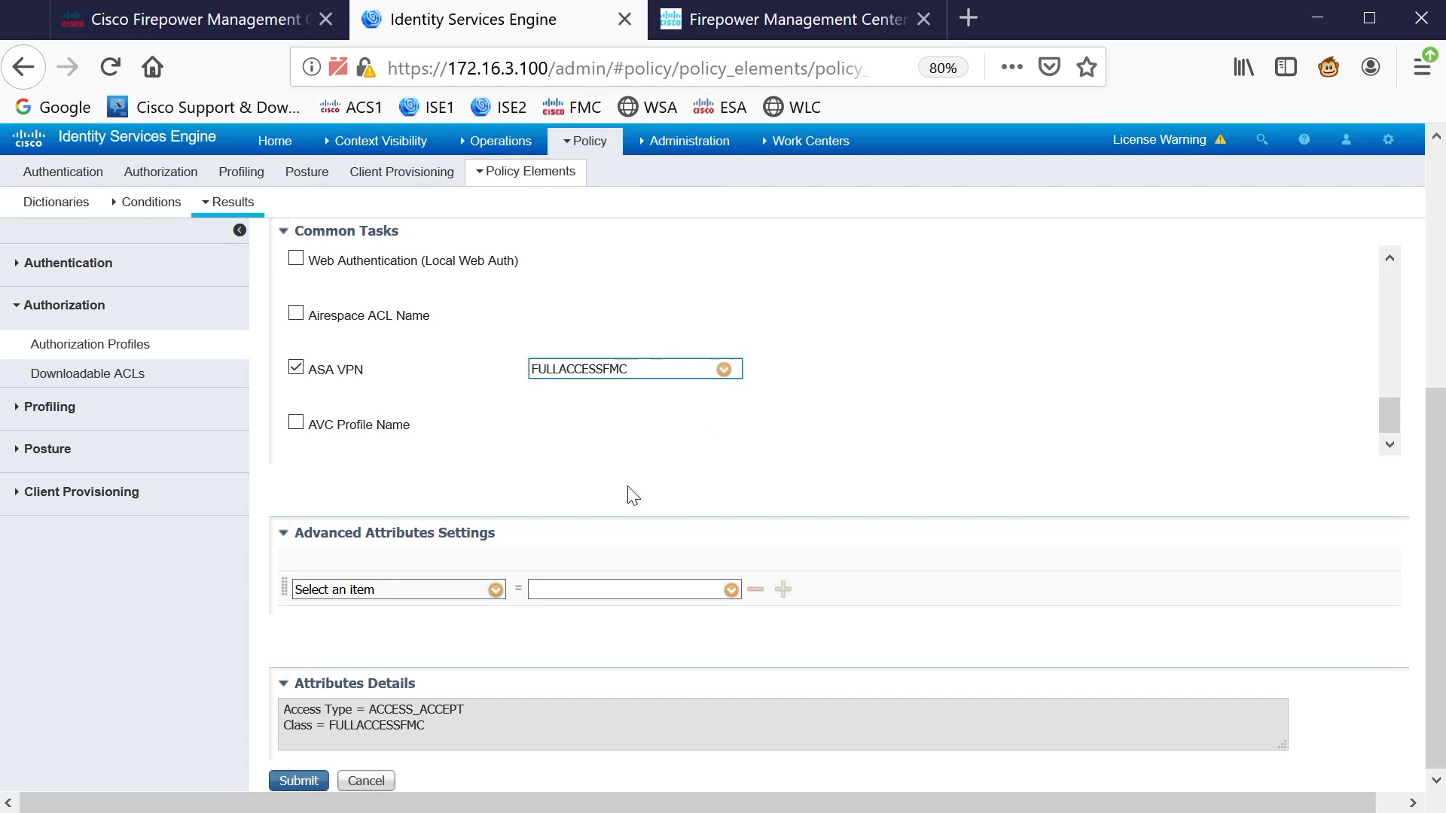
scroll(489, 422, "up", 5)
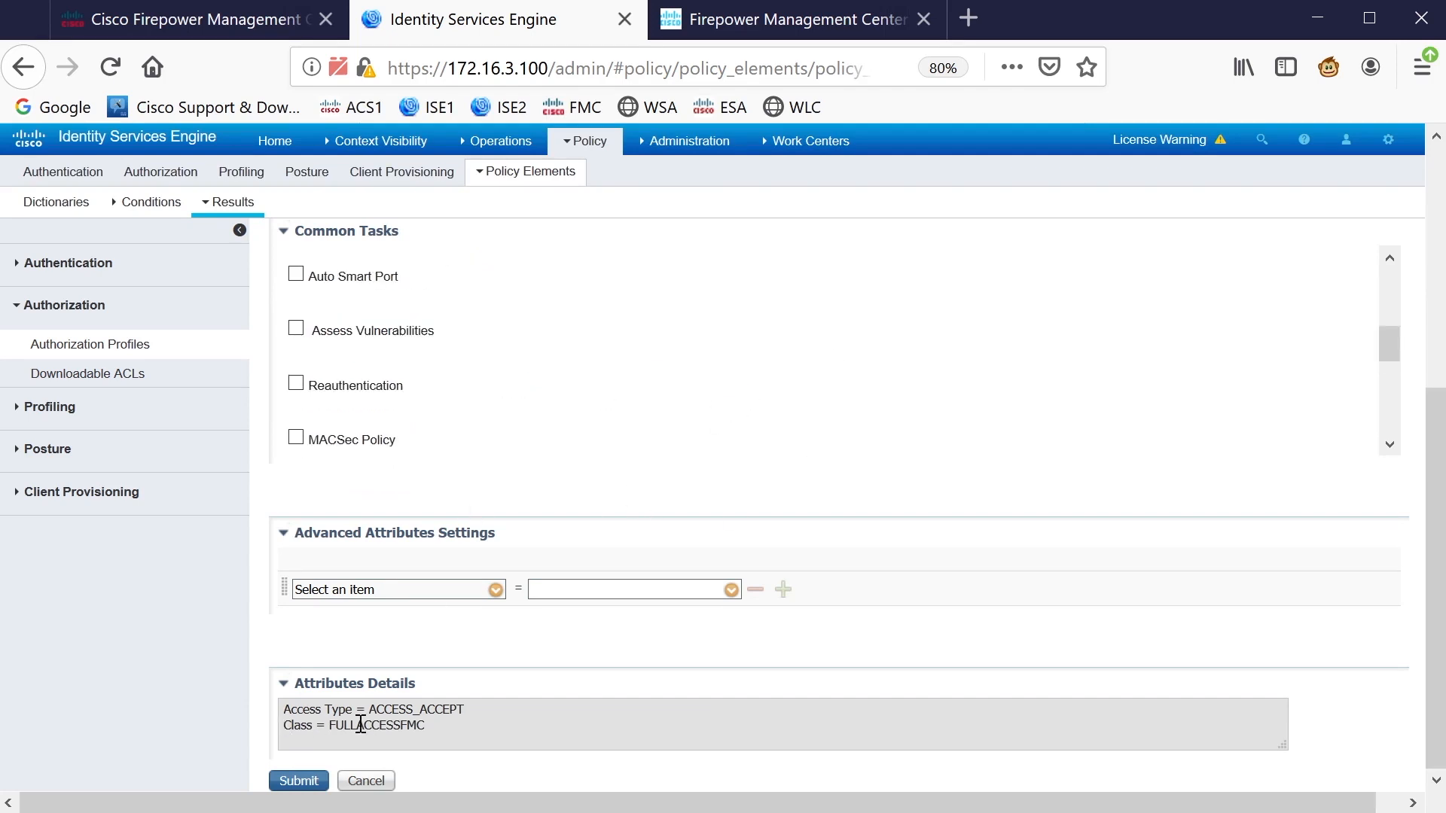
scroll(577, 460, "down", 1)
left_click(298, 780)
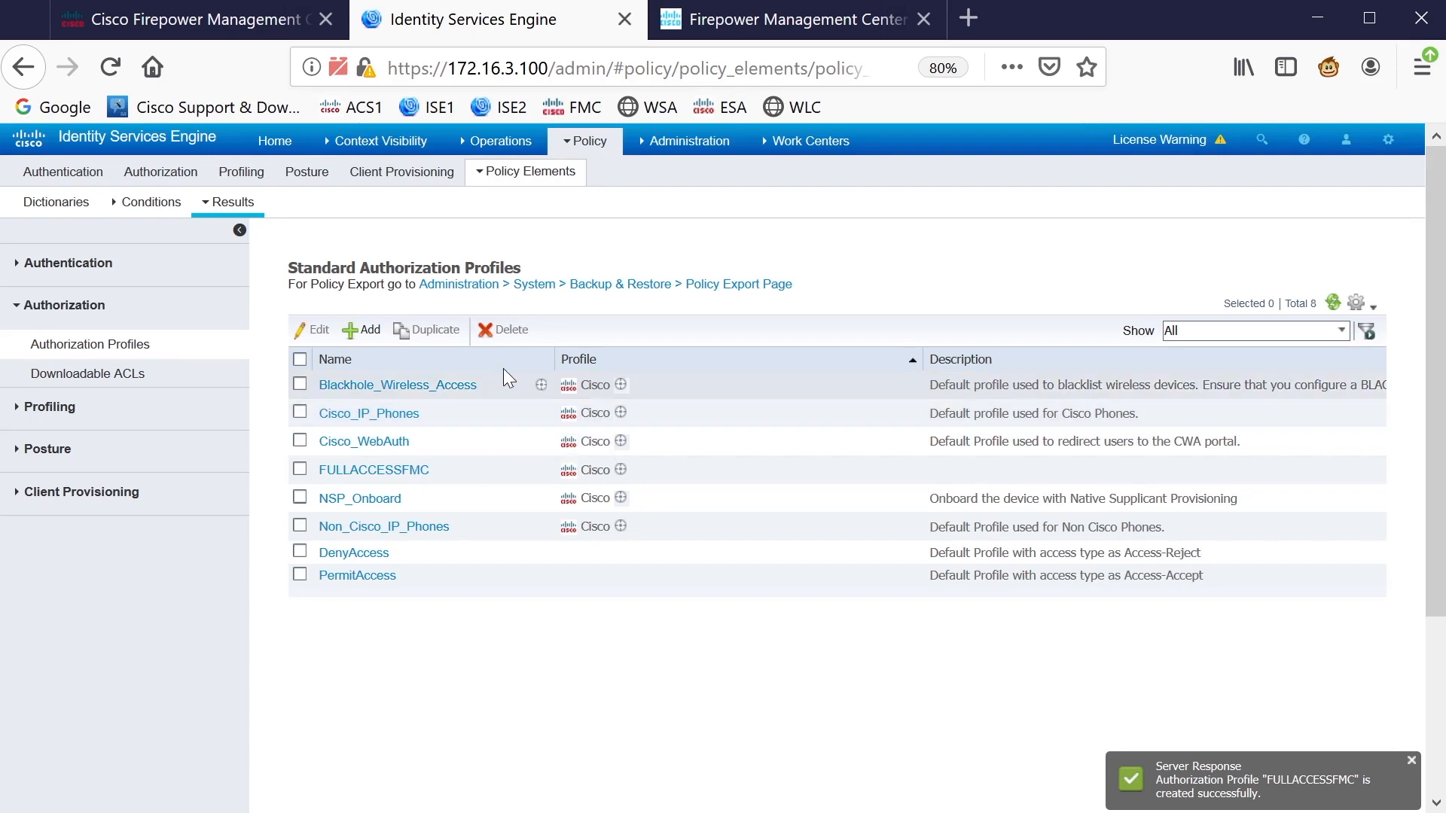
Insert authorization rule 'FULL ACCESS TO FMC - ADMINS' above Profiled Non Cisco IP Phones
mouse_move(601, 141)
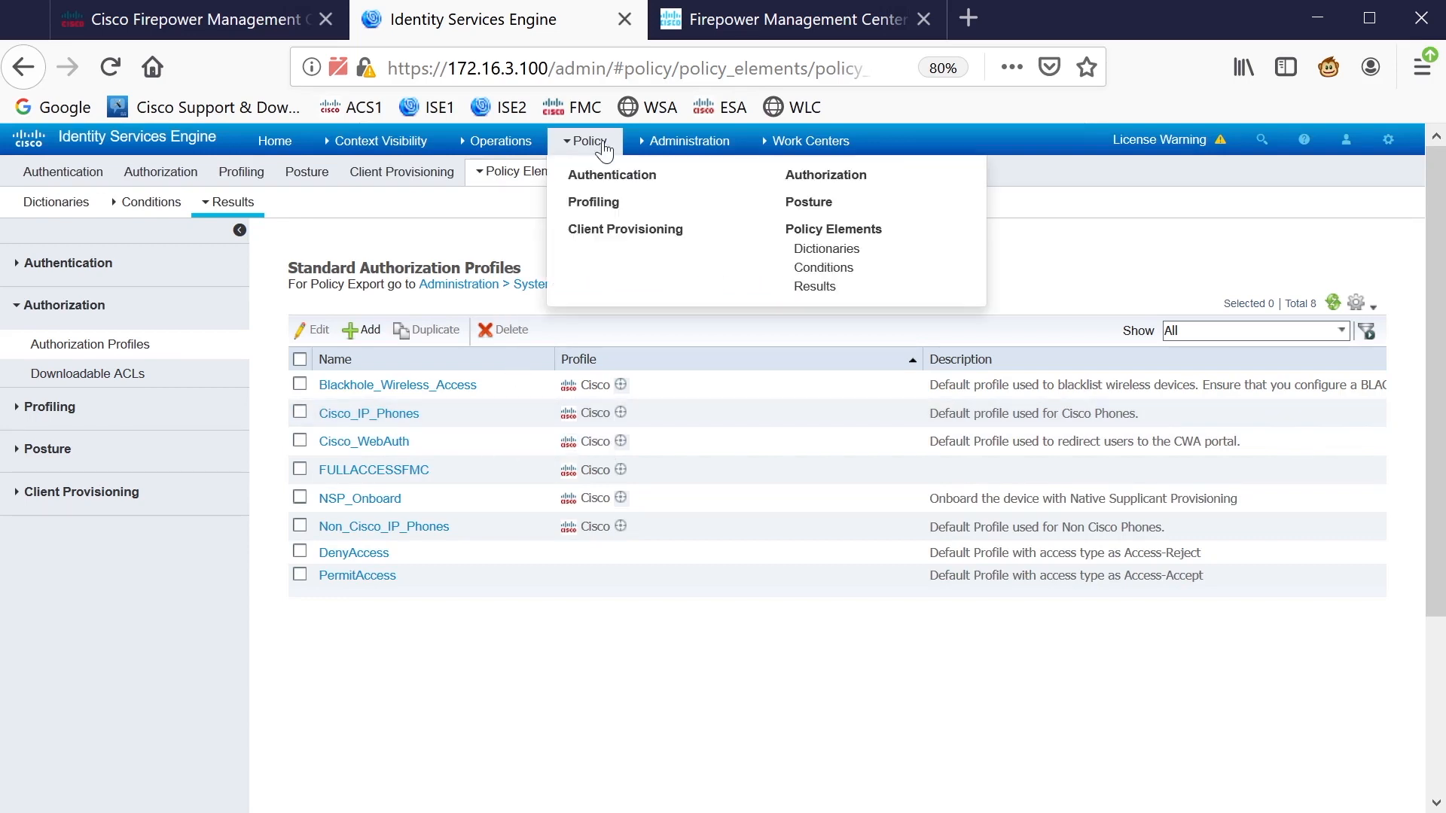
left_click(829, 175)
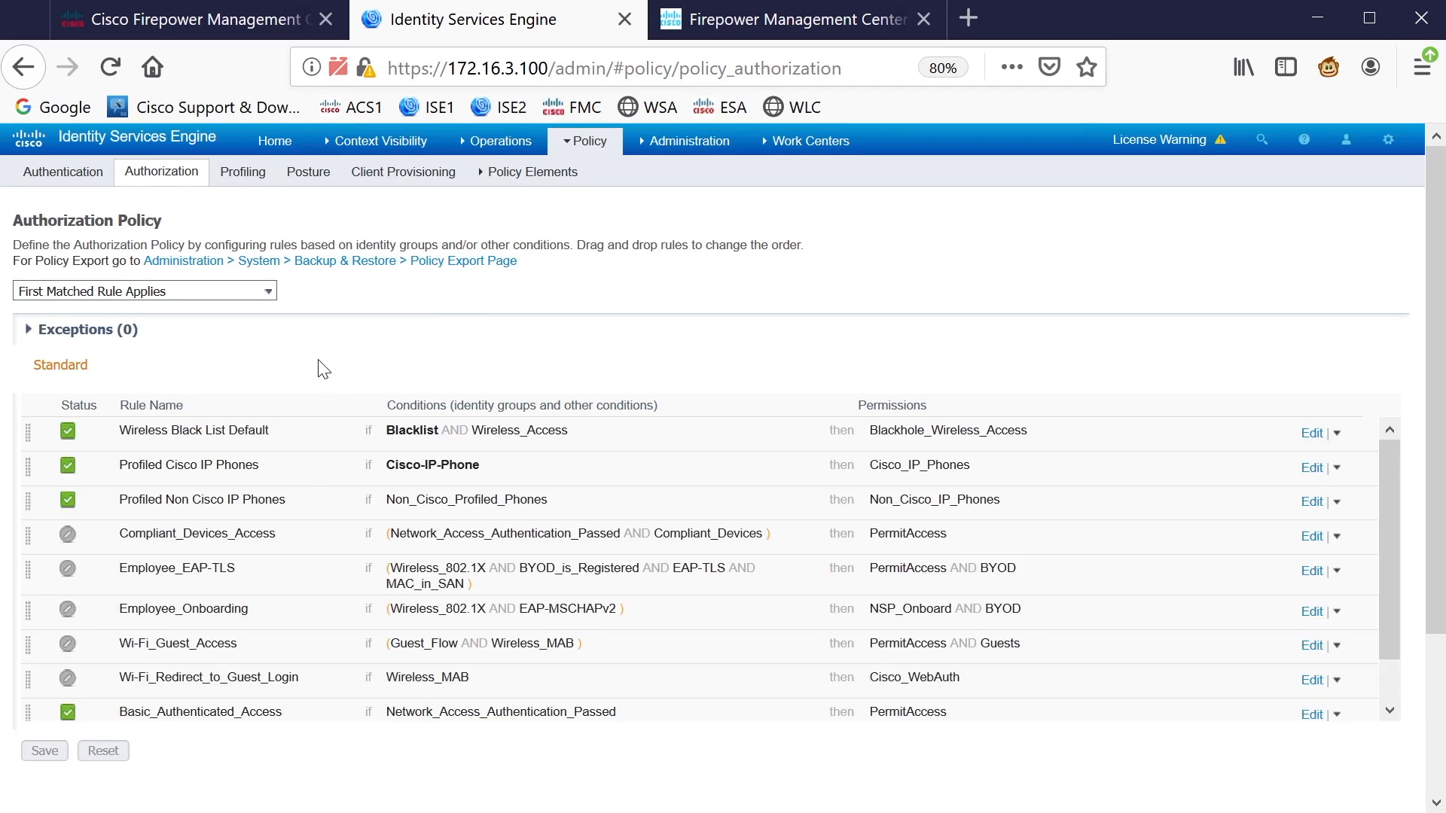
left_click(1337, 503)
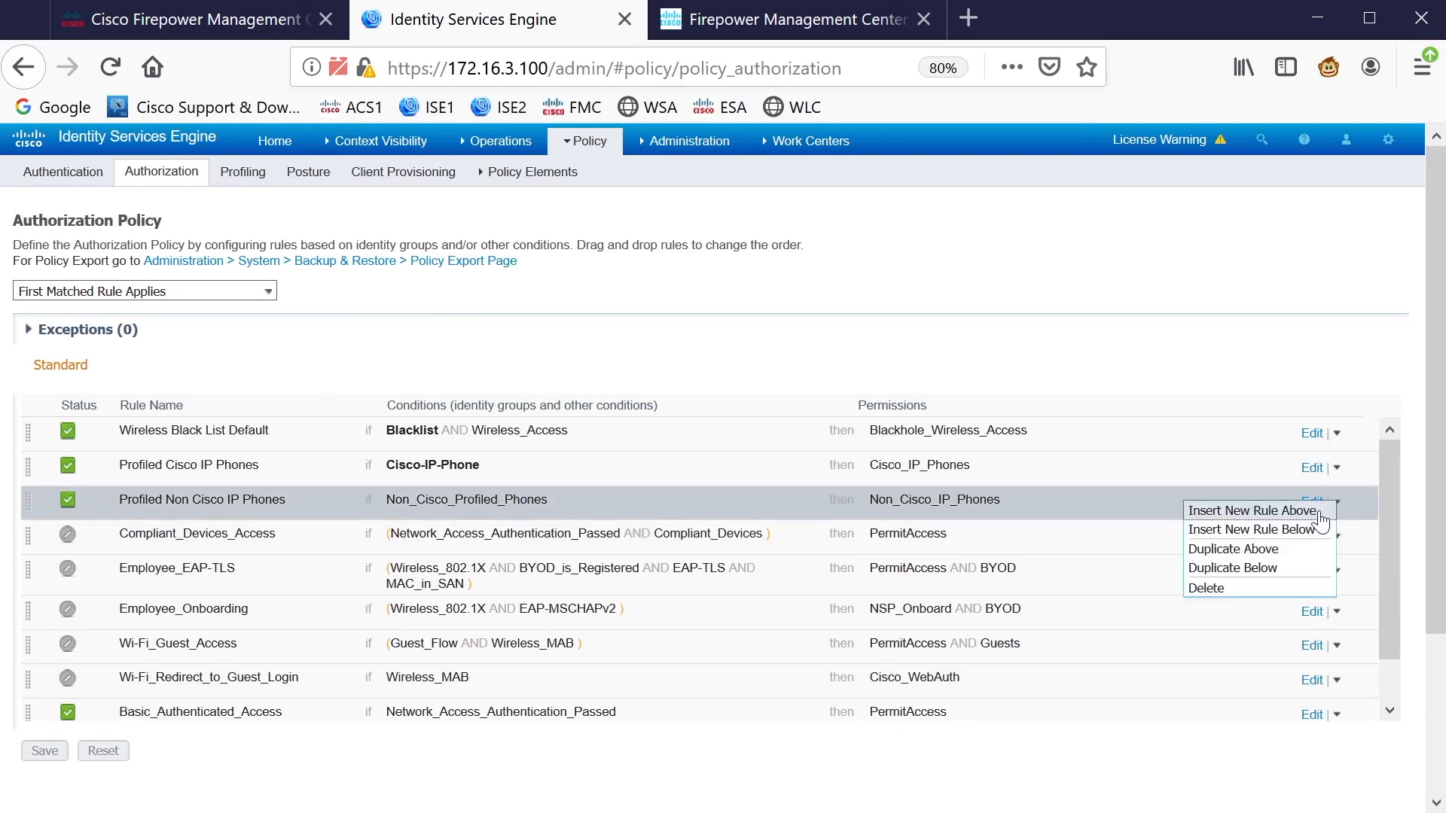
left_click(1322, 513)
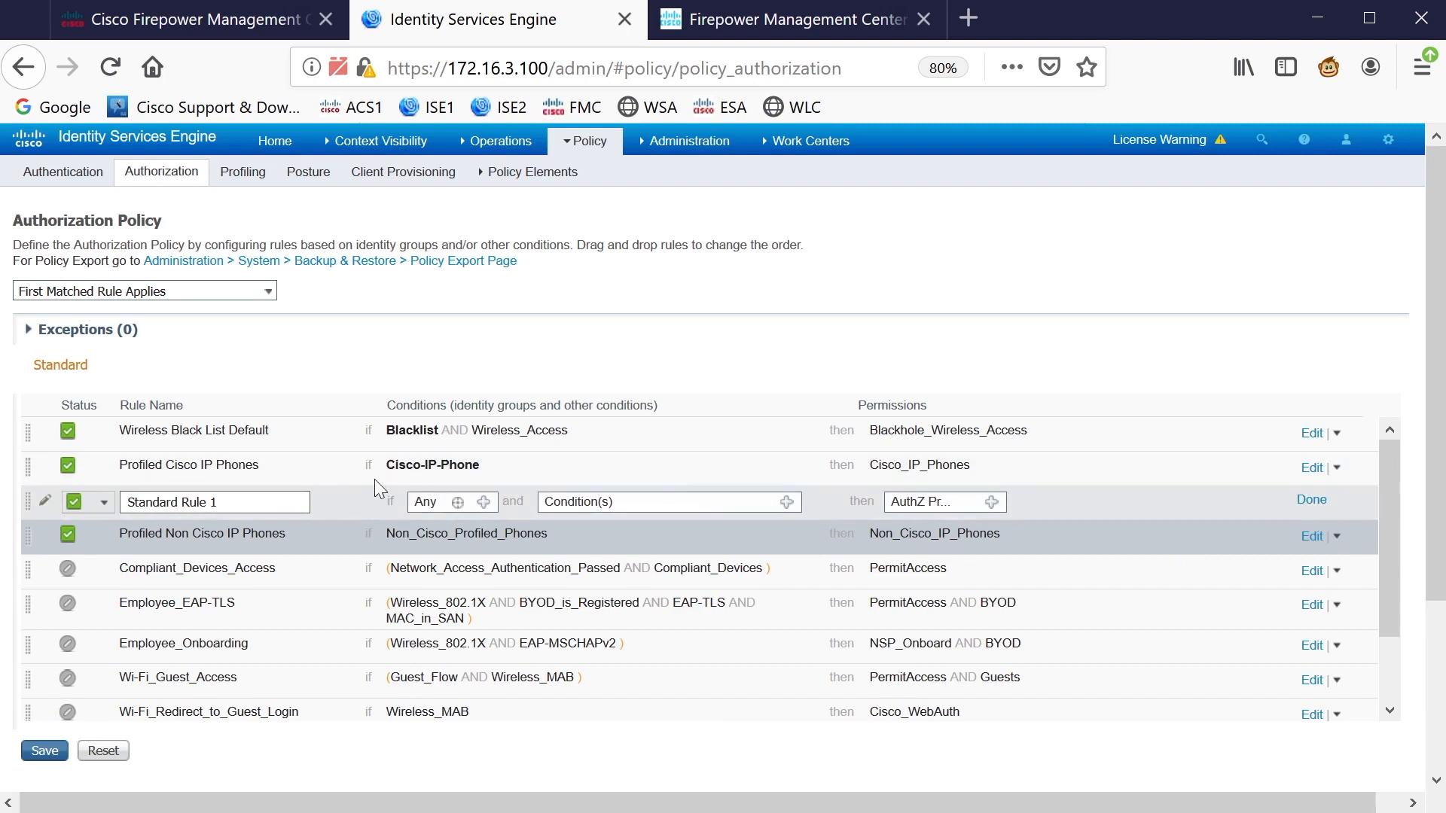
left_click_drag(228, 505, 61, 488)
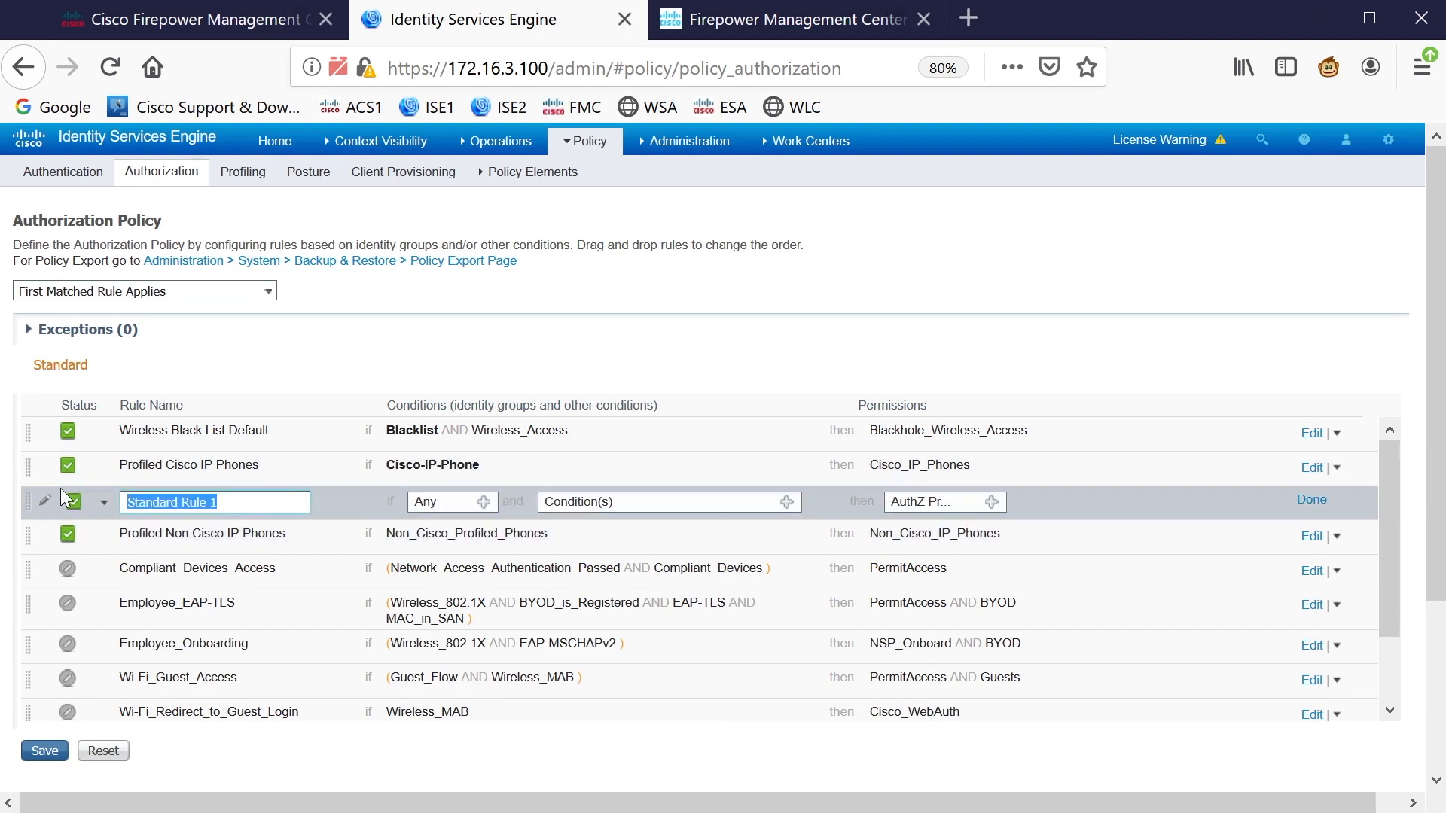
type("FULL ")
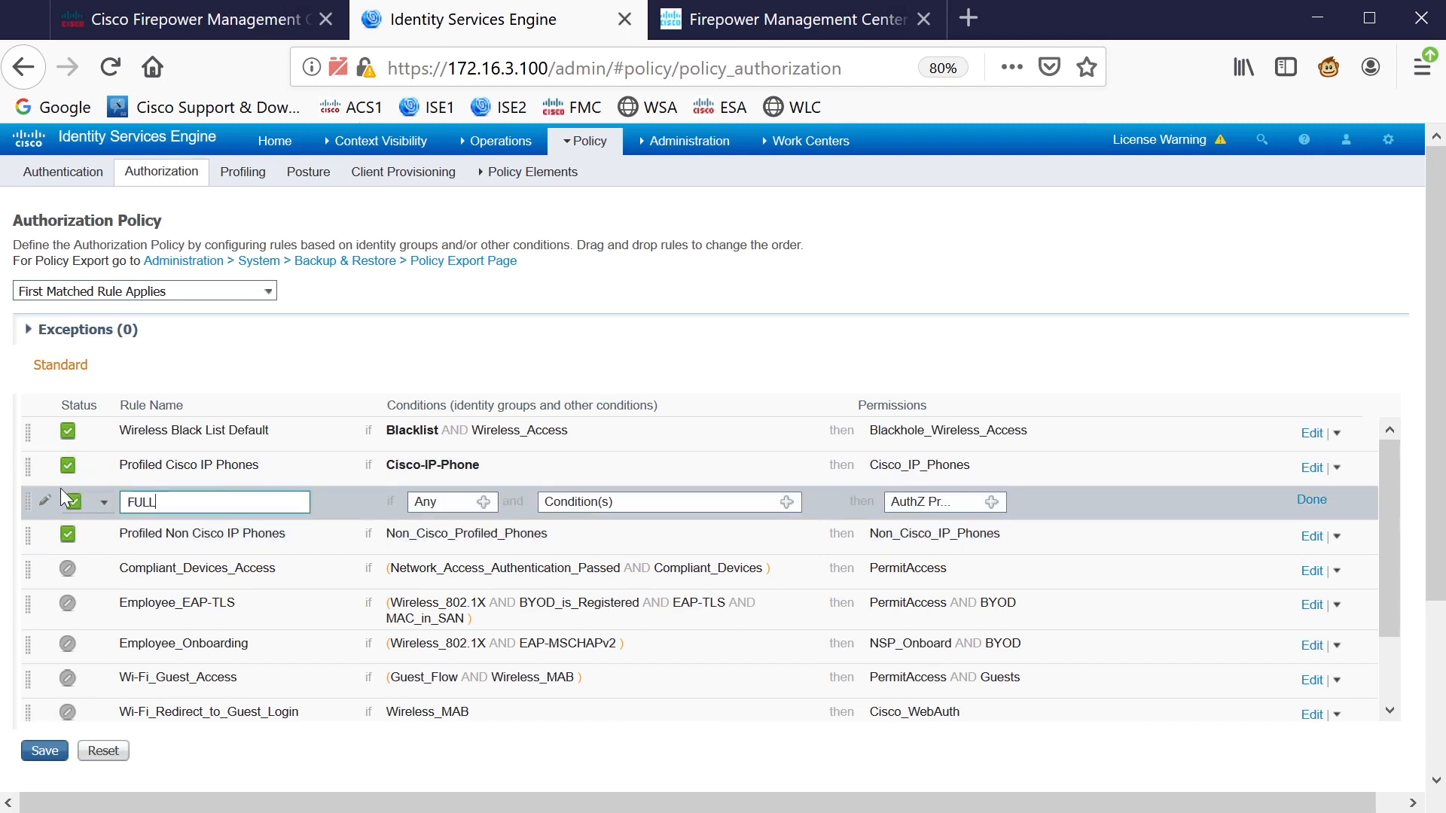
type("ACCESS TO FMC - ADMINS")
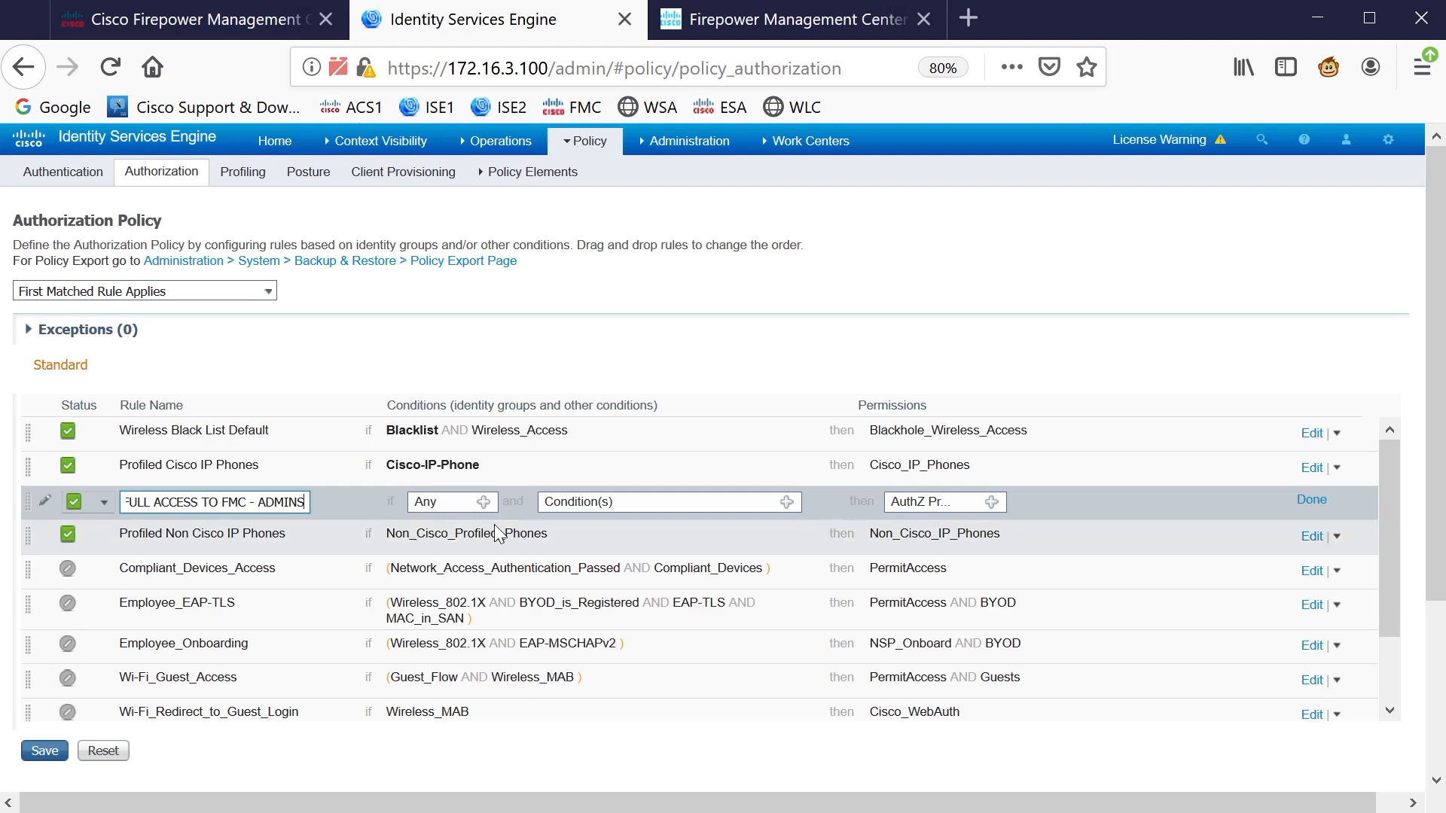
Set the rule's identity group condition to FMCADMINS
left_click(483, 502)
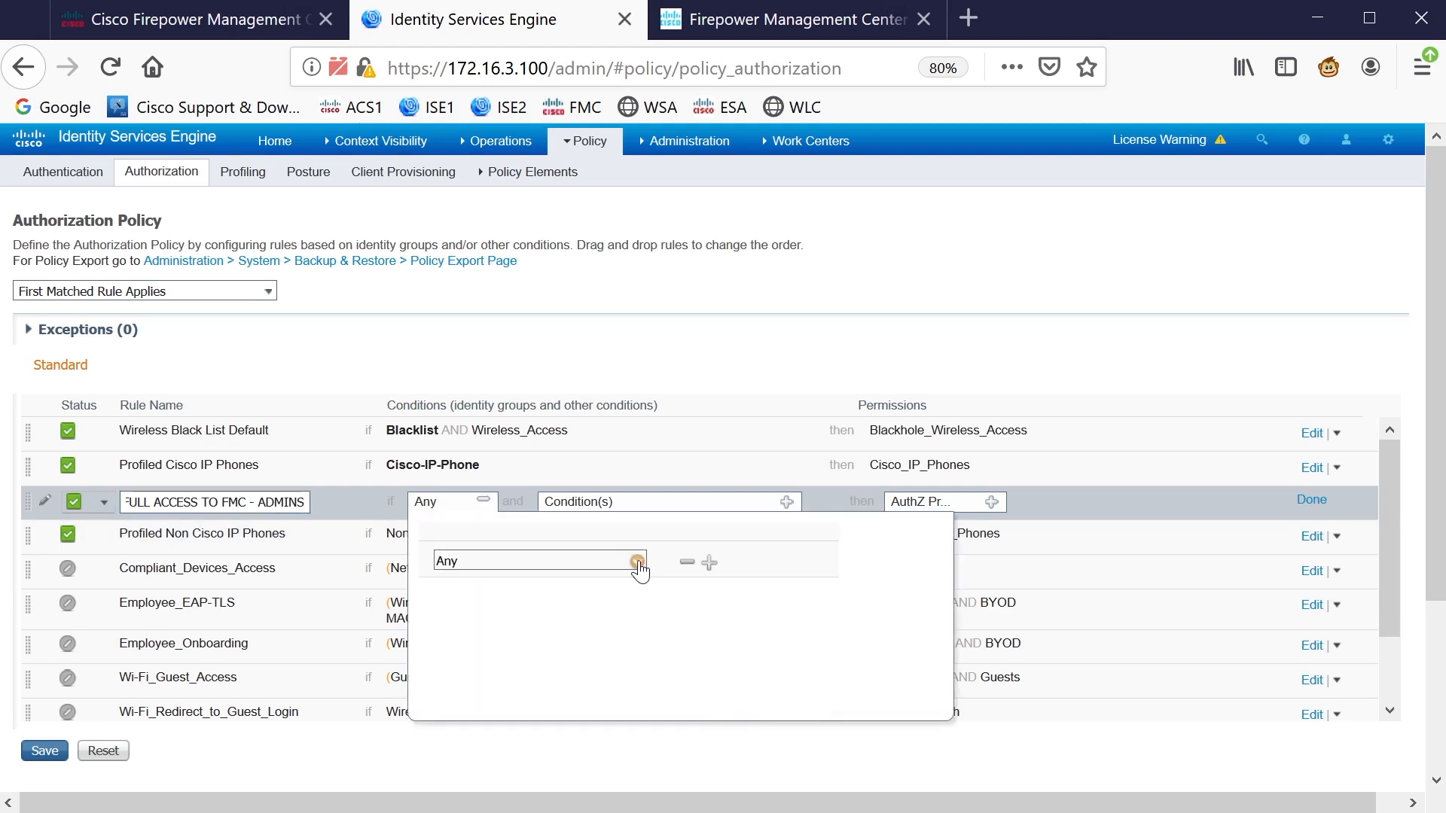
left_click(638, 563)
left_click(857, 287)
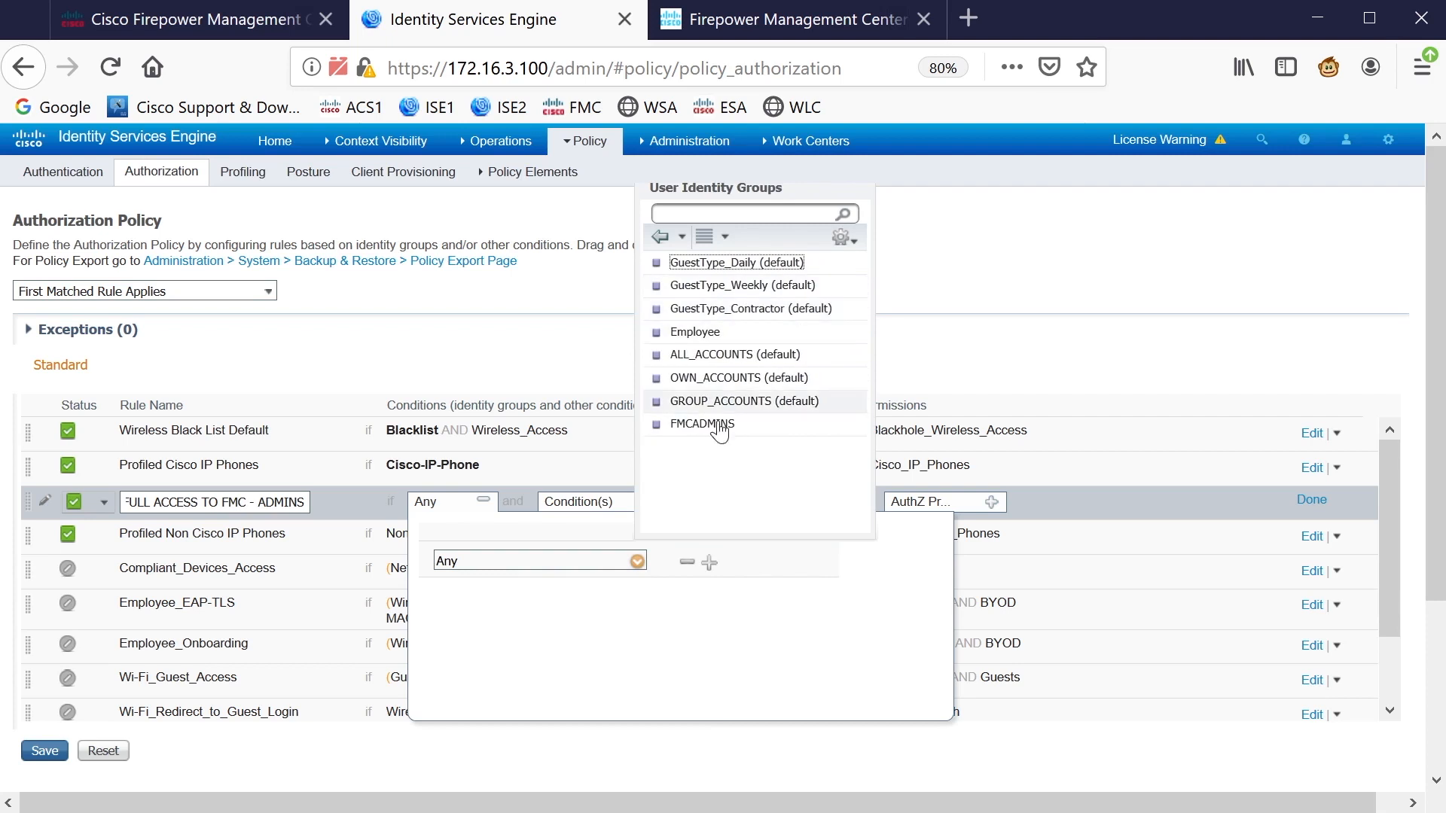
left_click(708, 424)
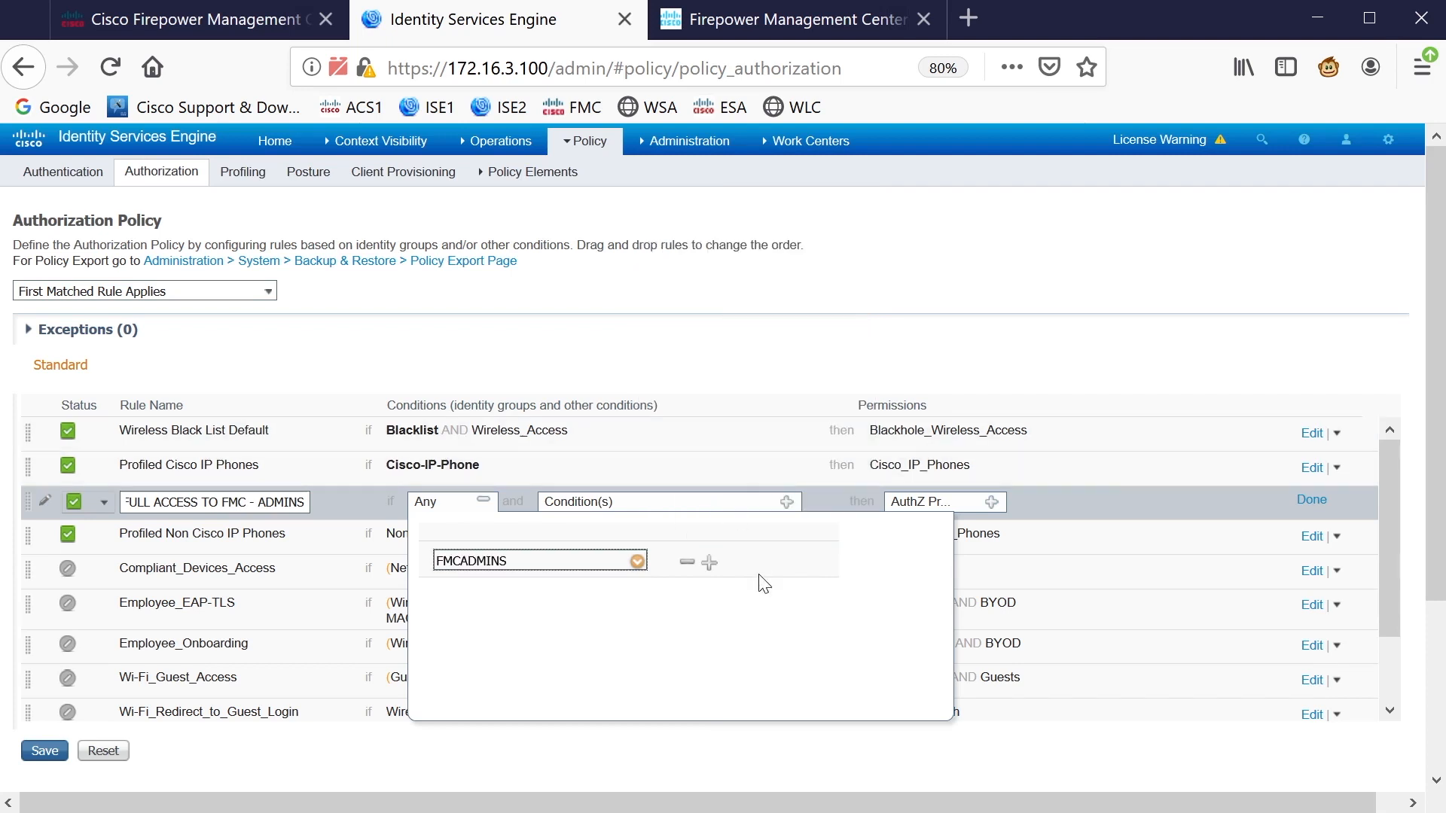
left_click(836, 750)
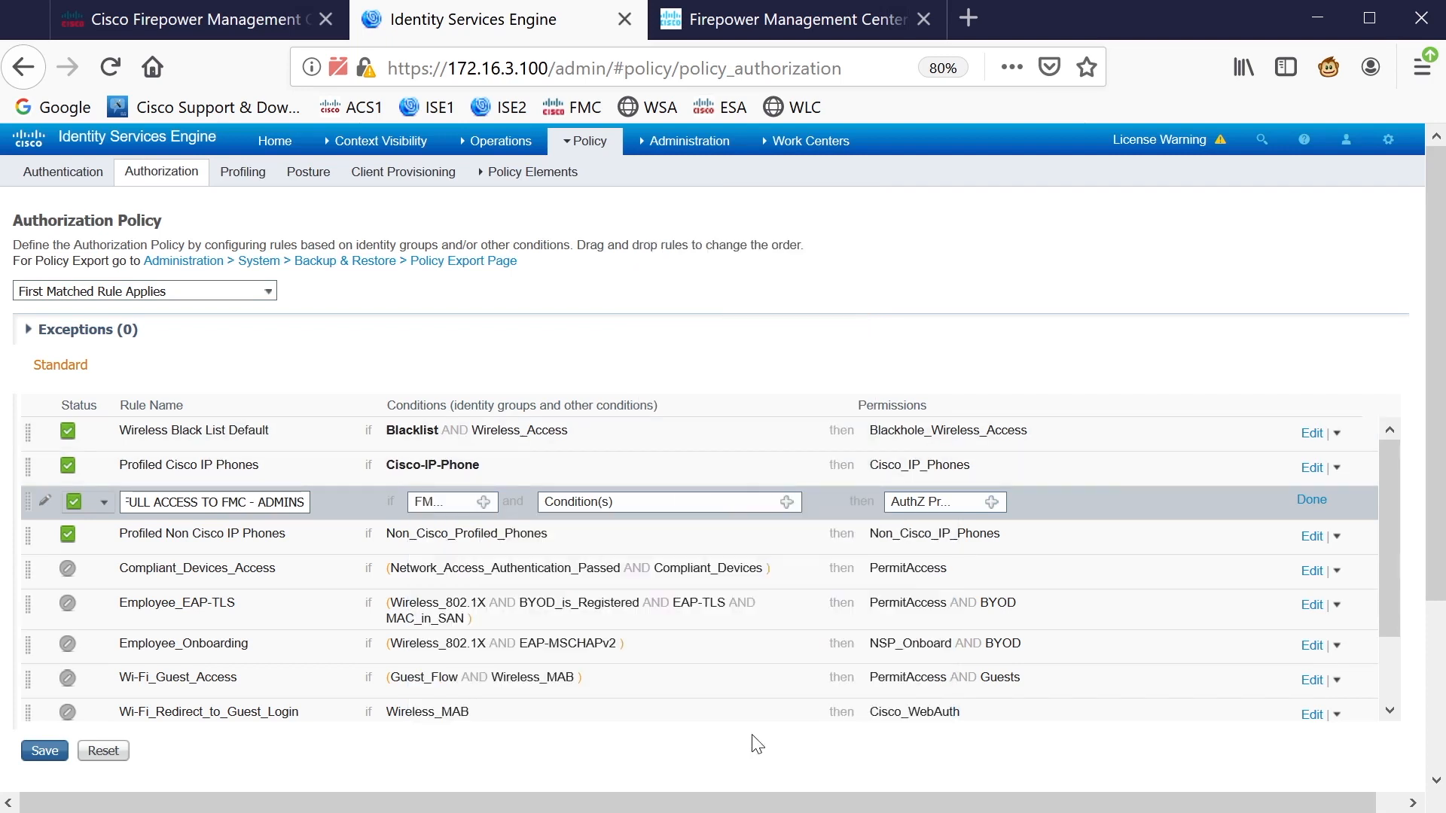
Add a condition matching DEVICE Device Type equals All Device Types#FMCs
left_click(787, 505)
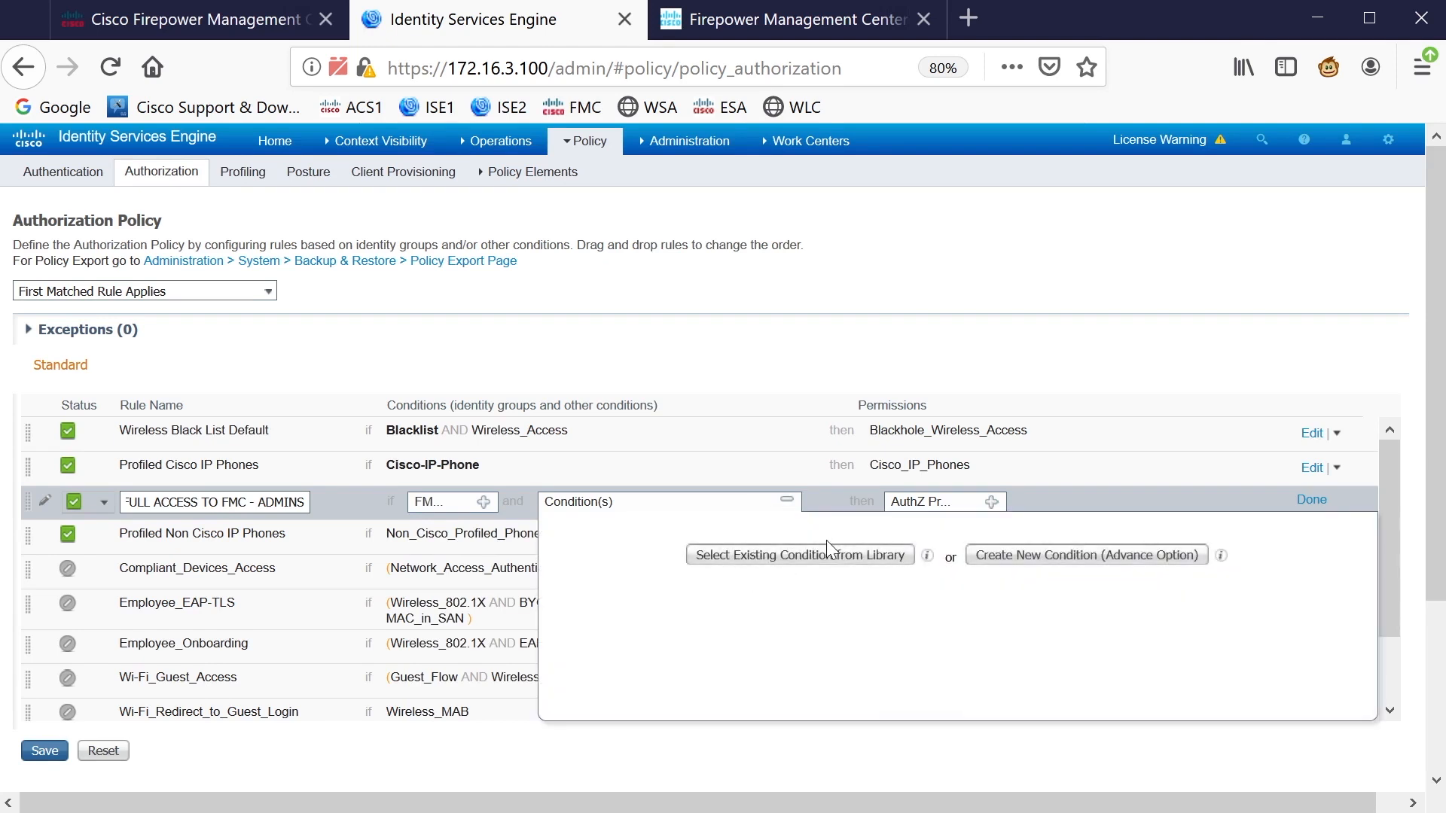
left_click(1002, 557)
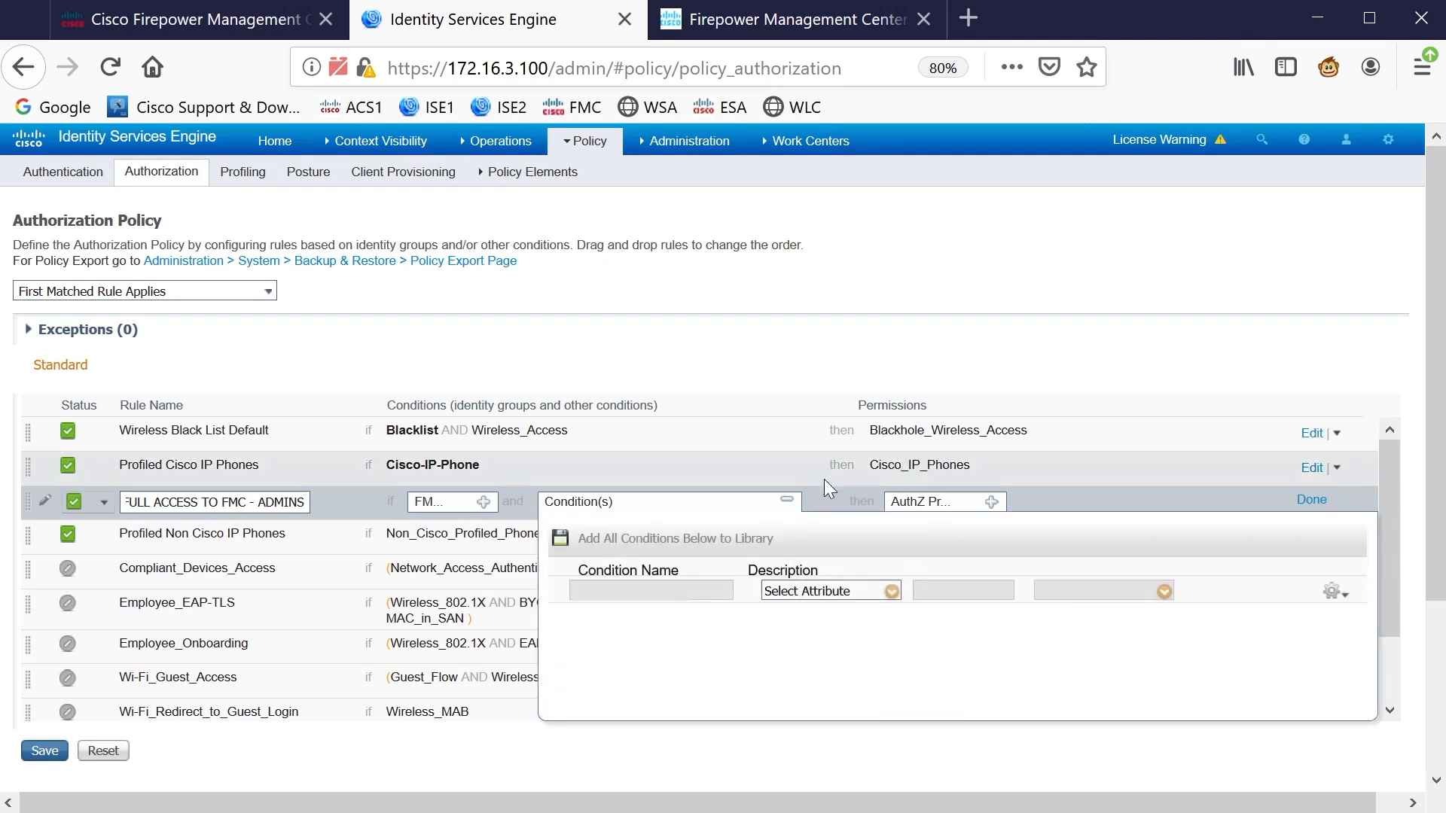
left_click(891, 592)
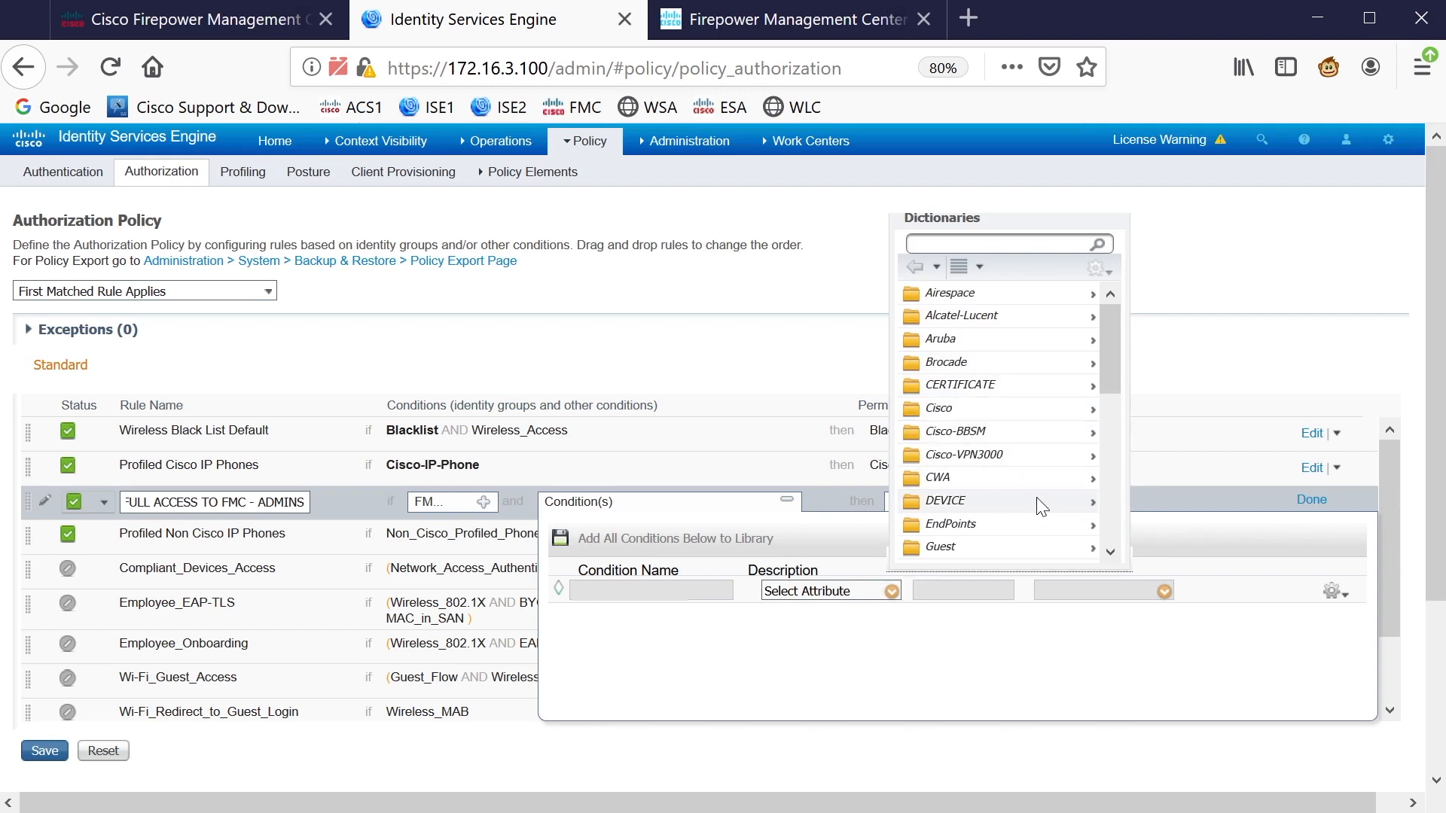
left_click(1013, 501)
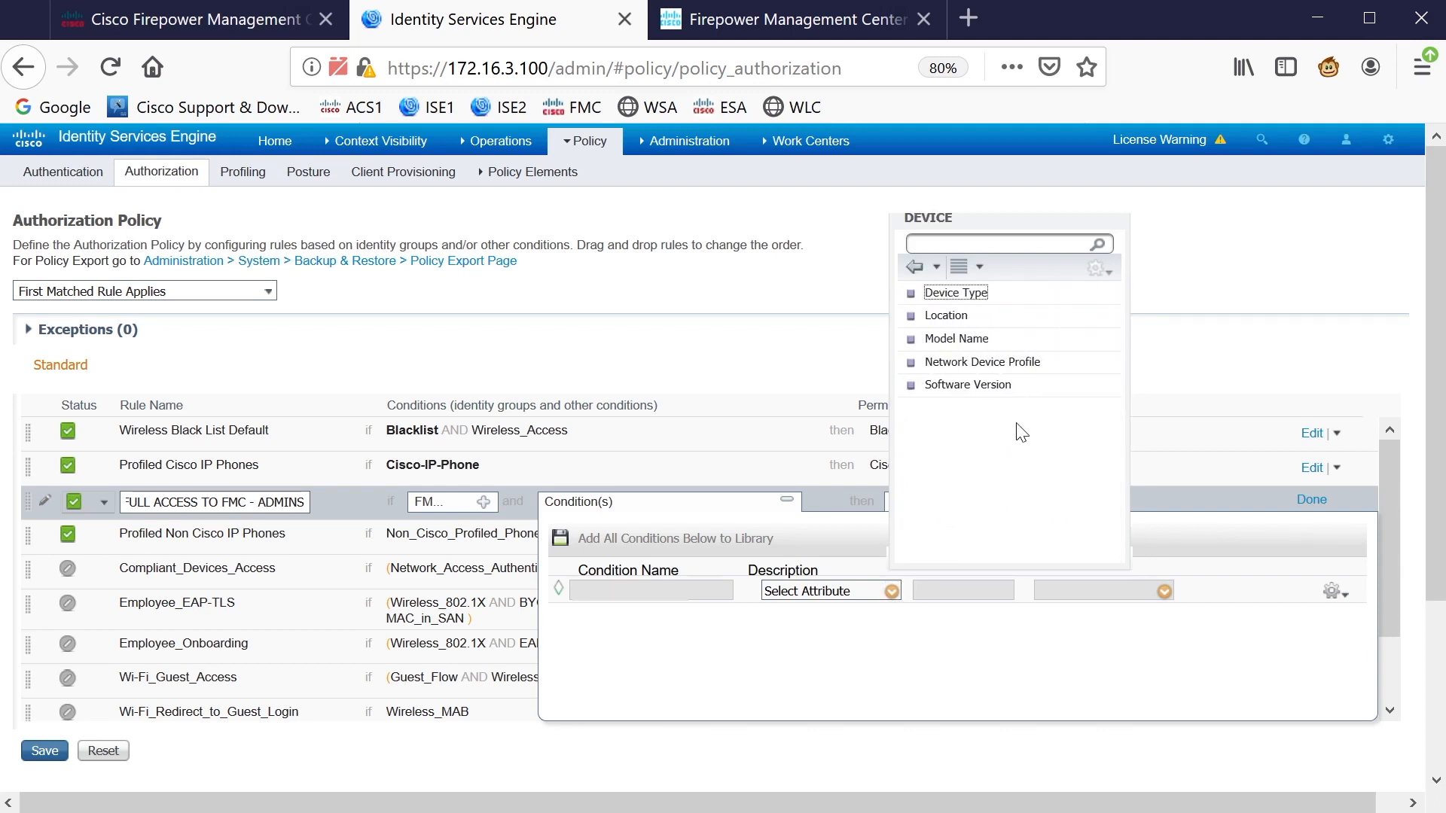
left_click(958, 296)
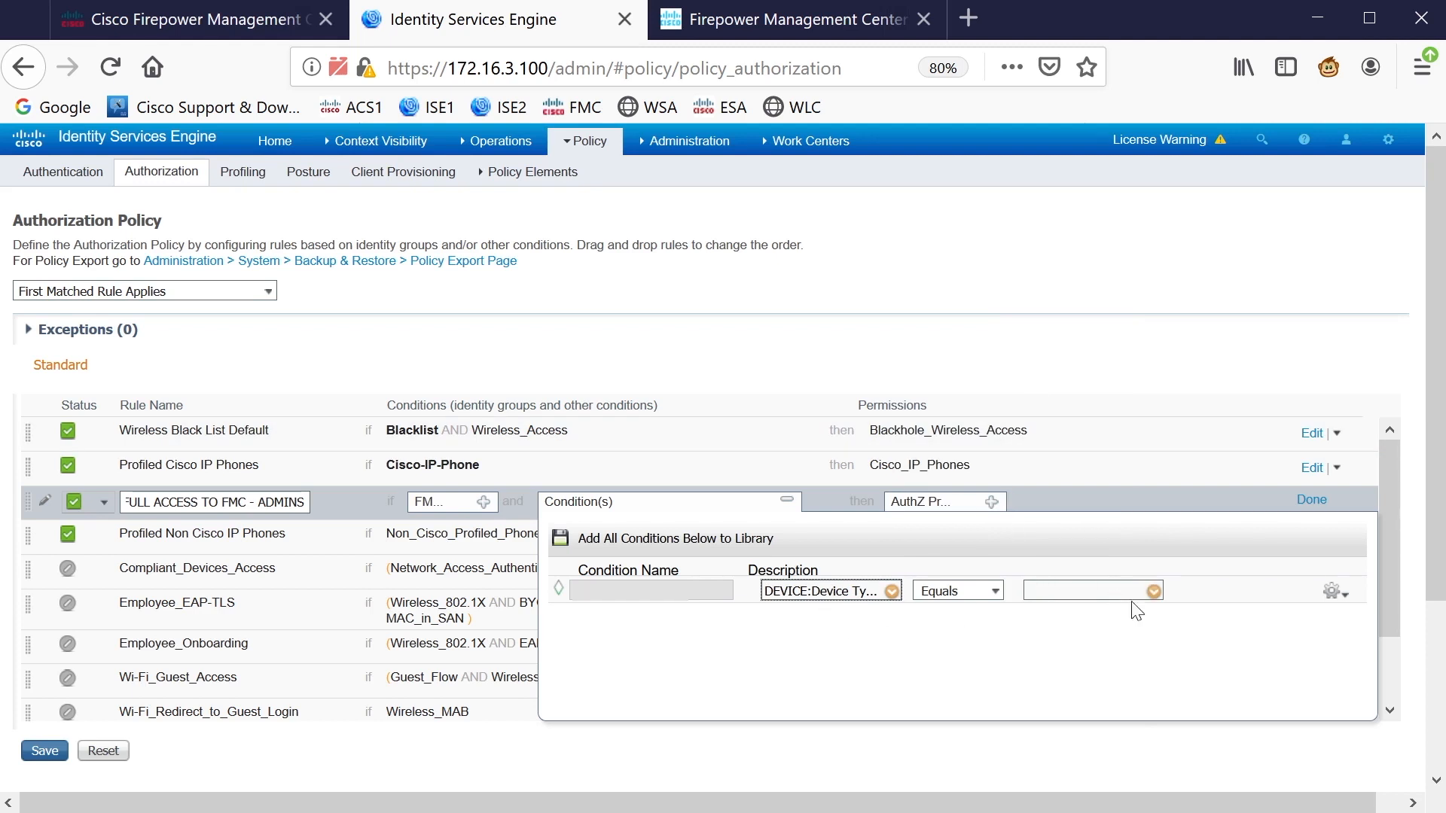
left_click(1153, 591)
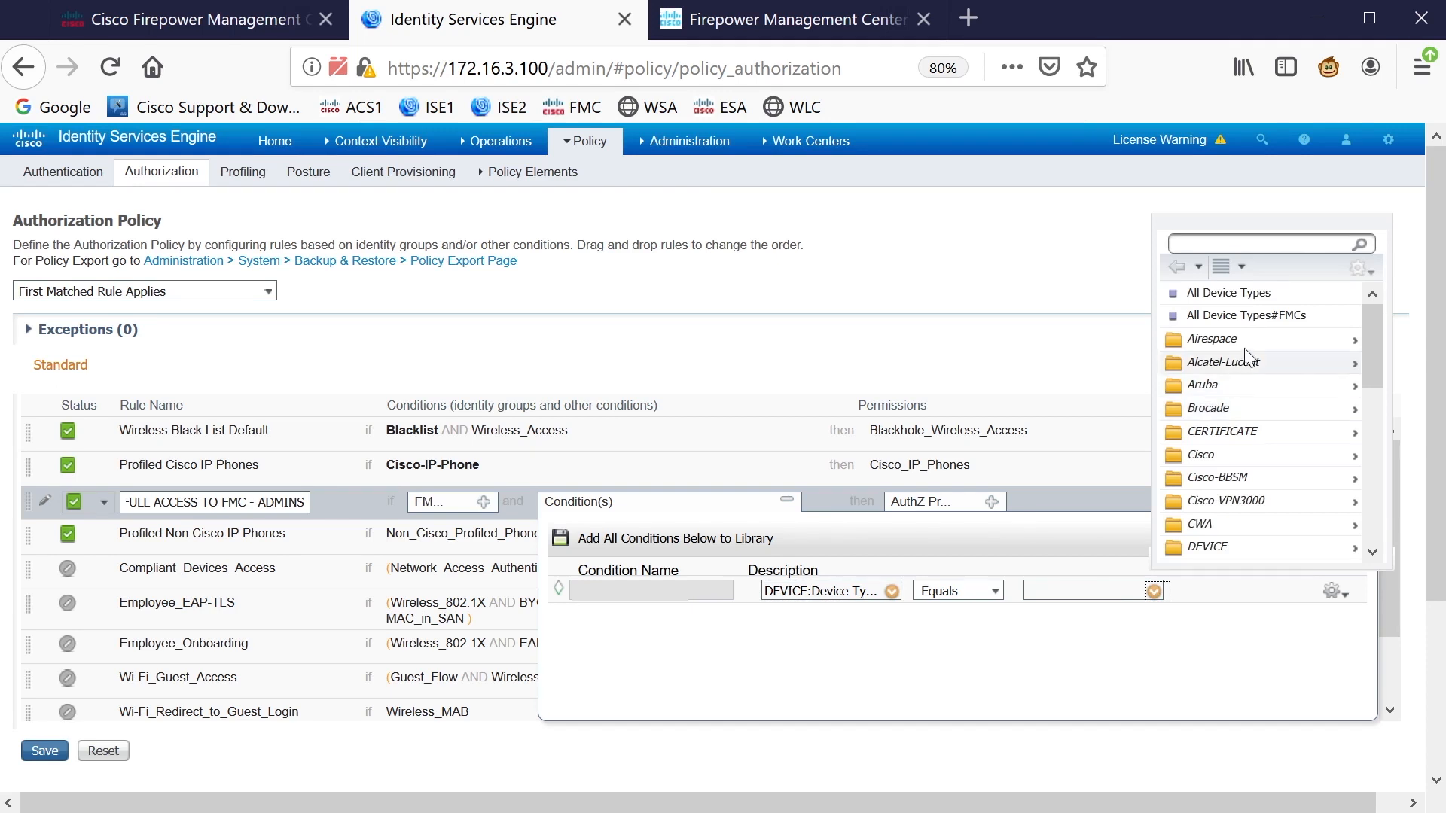
left_click(1235, 315)
left_click(1229, 776)
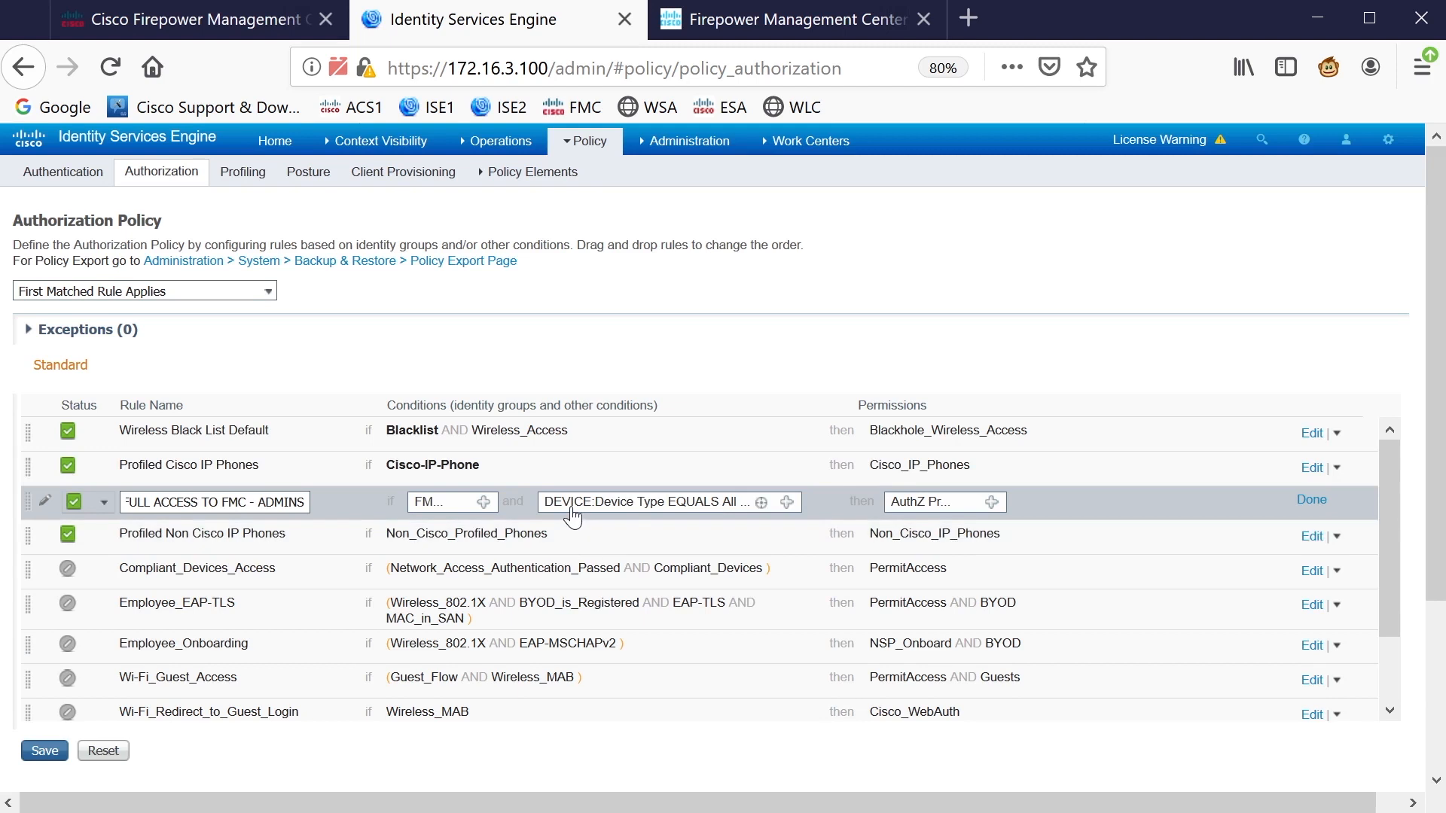
Assign the Standard profile FULLACCESSFMC as the rule's permission and finish the rule
left_click(991, 502)
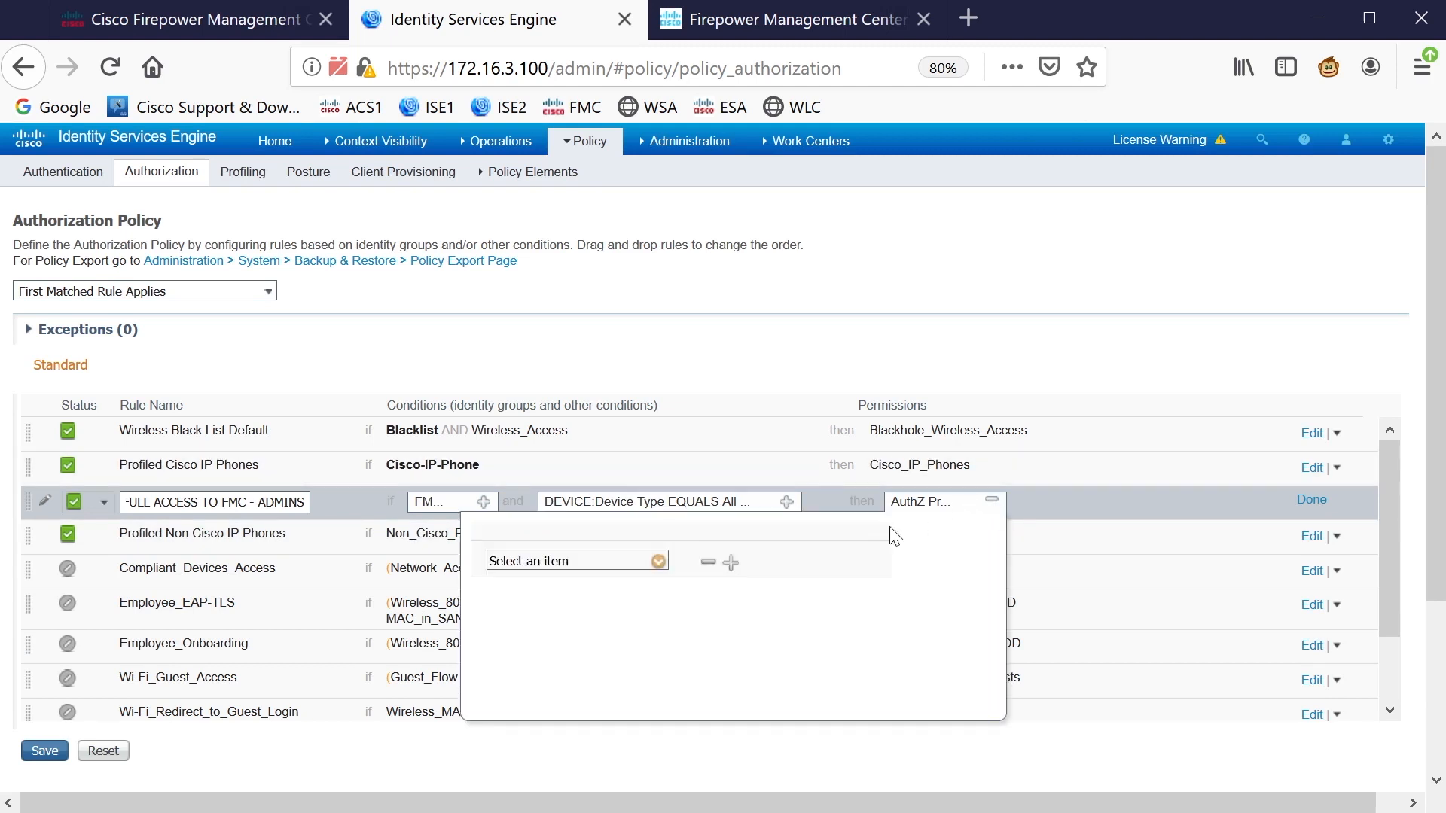
left_click(658, 561)
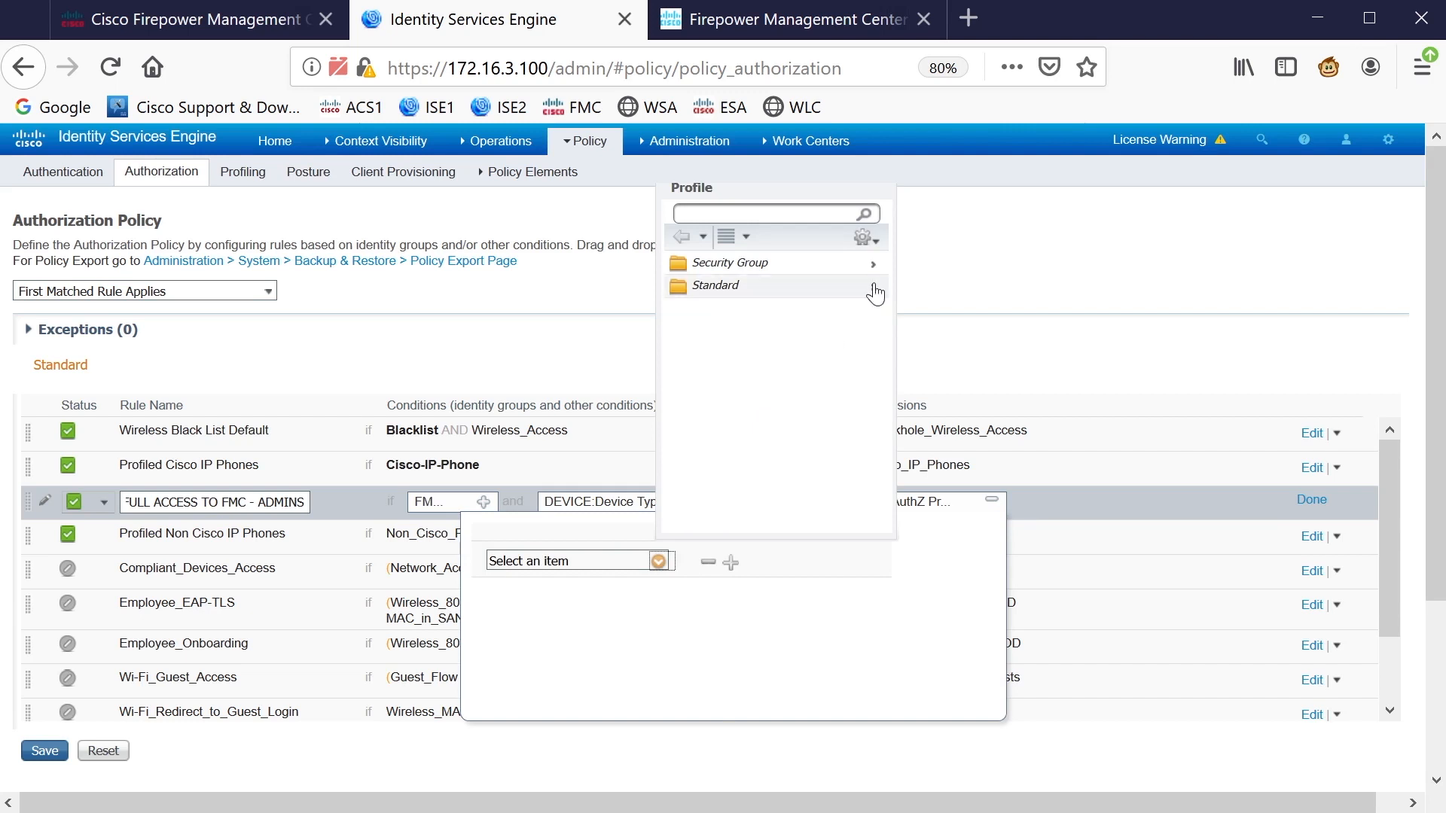
left_click(873, 286)
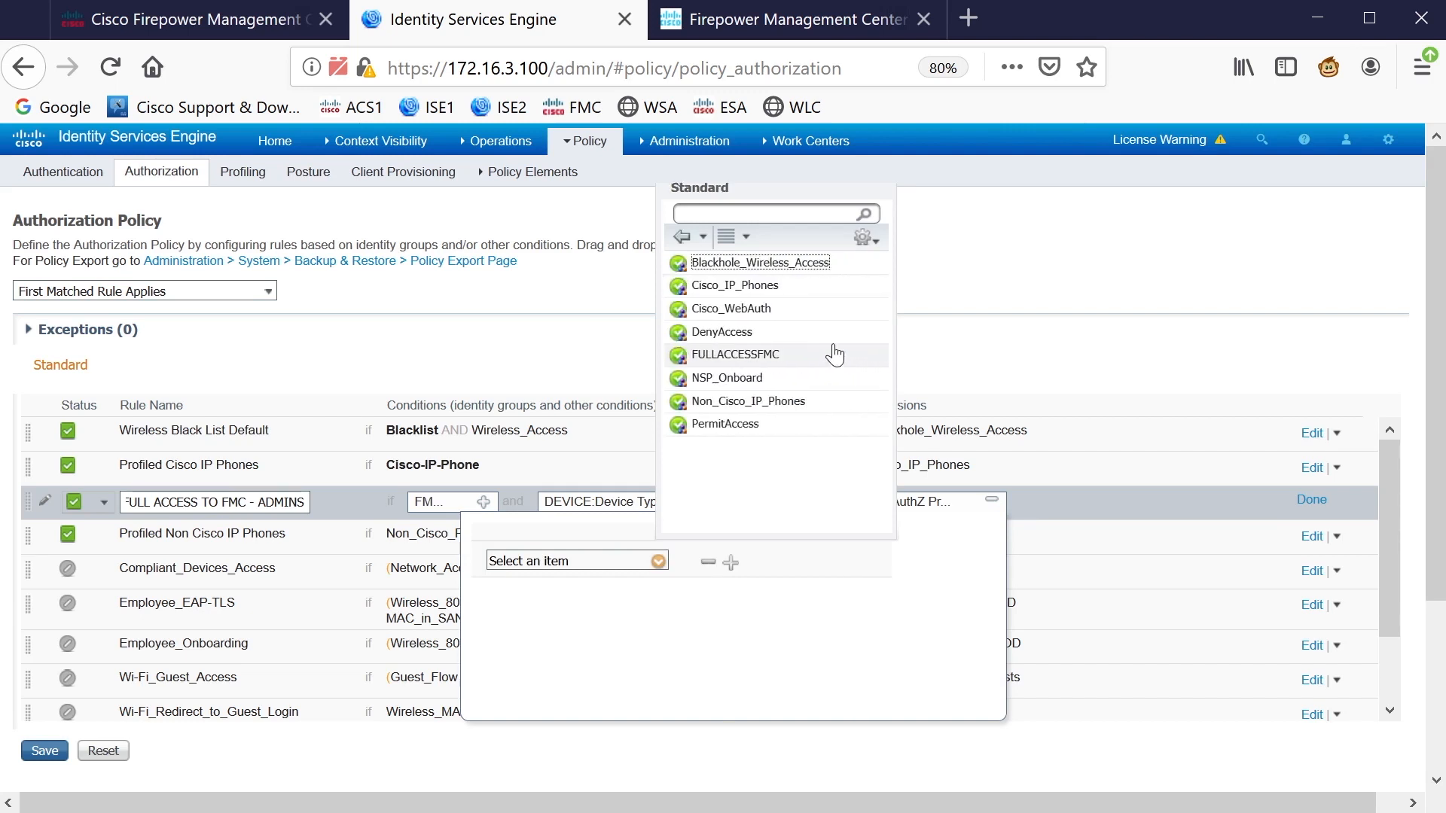
left_click(746, 369)
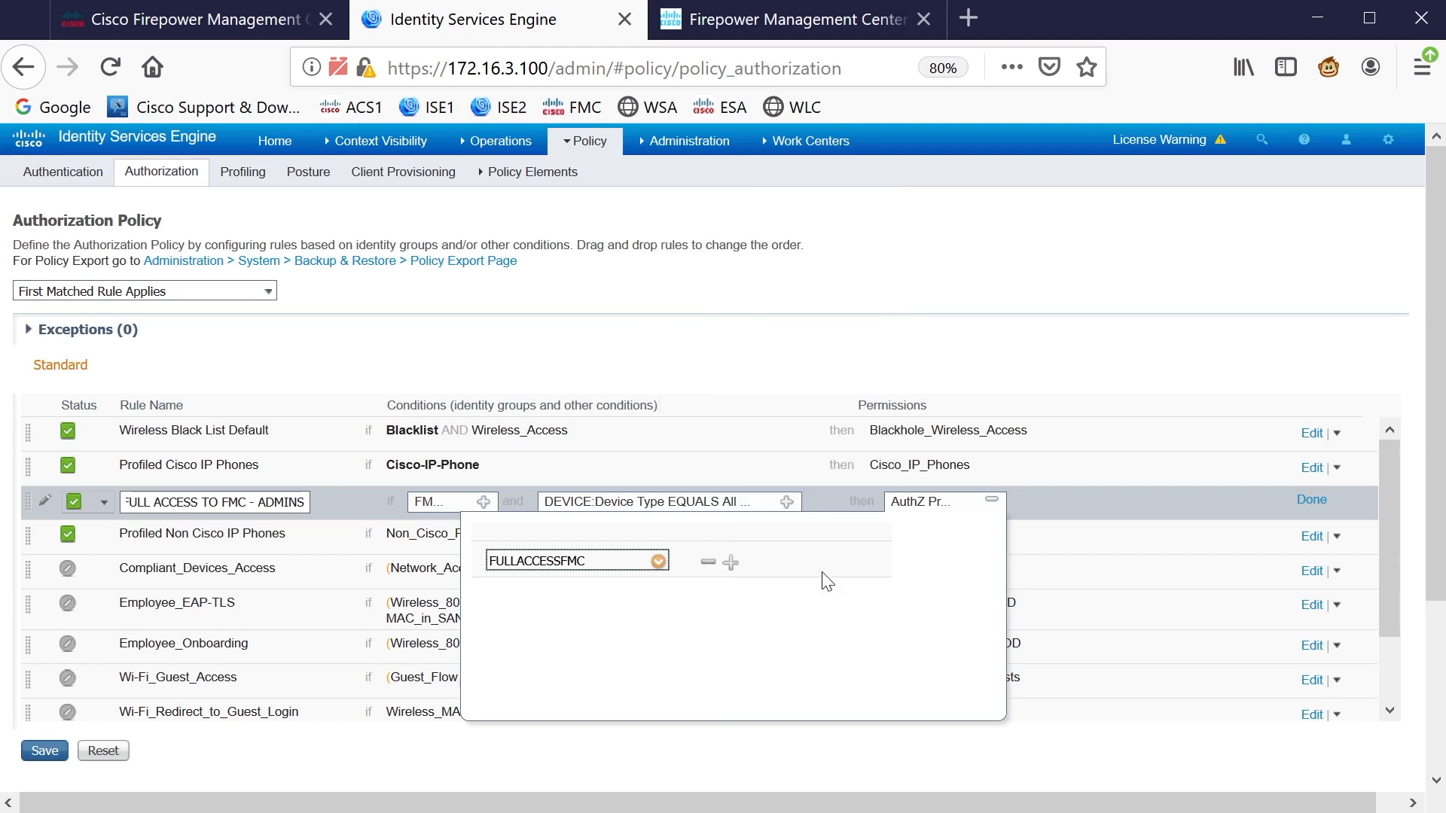
left_click(965, 773)
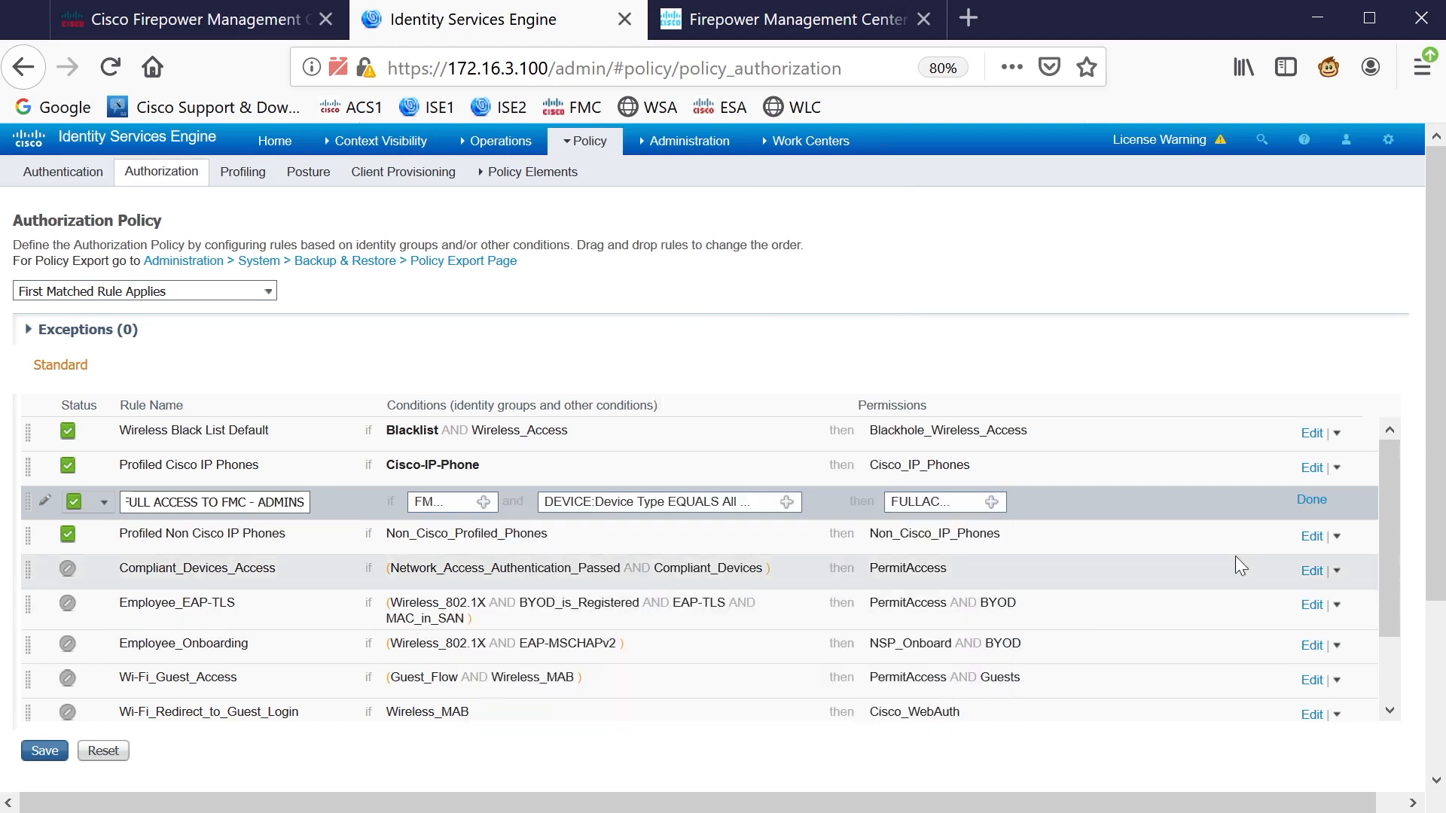
left_click(1312, 499)
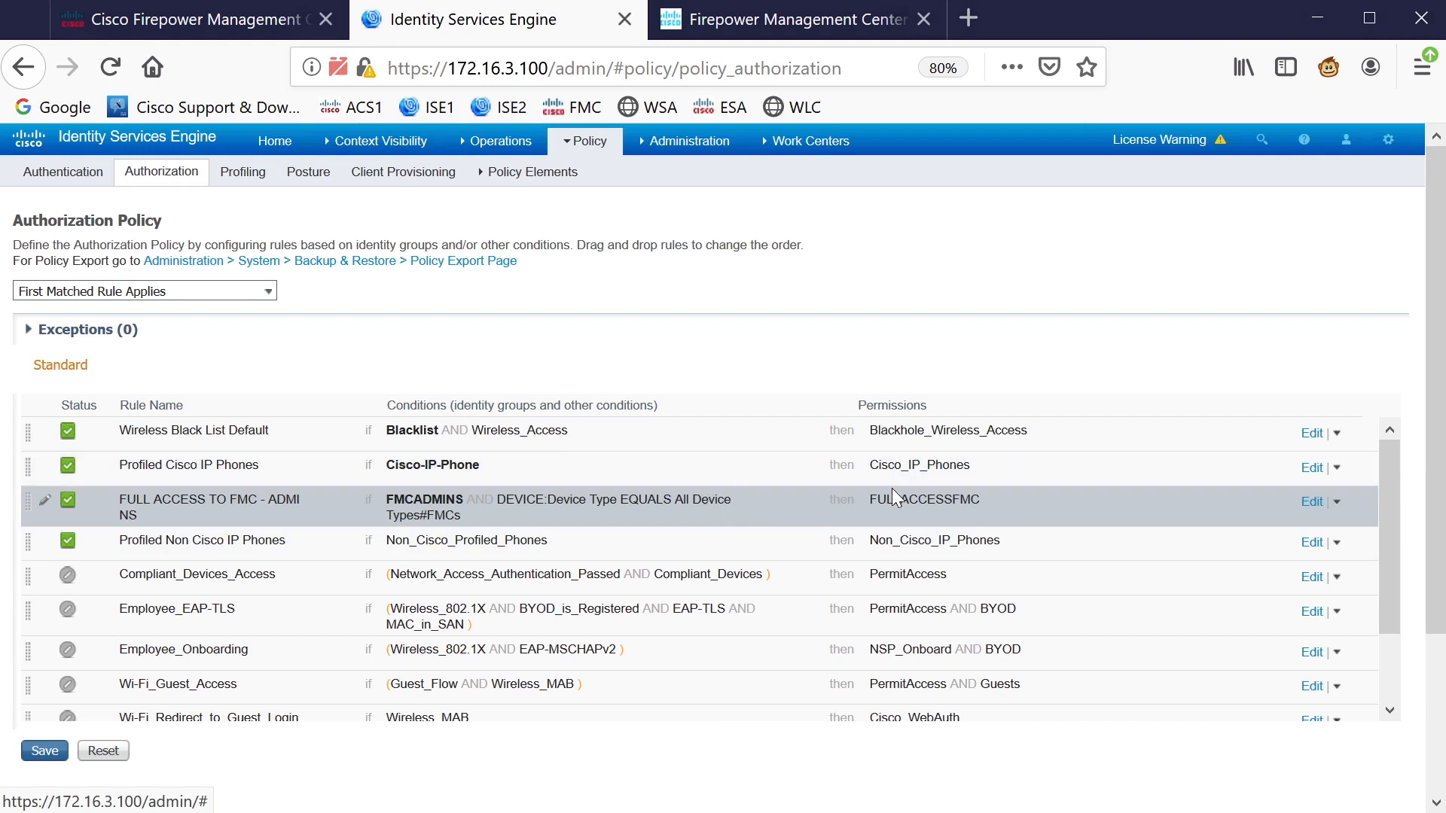
mouse_move(894, 481)
left_mouse_down()
mouse_move(977, 427)
mouse_move(1035, 504)
left_mouse_up()
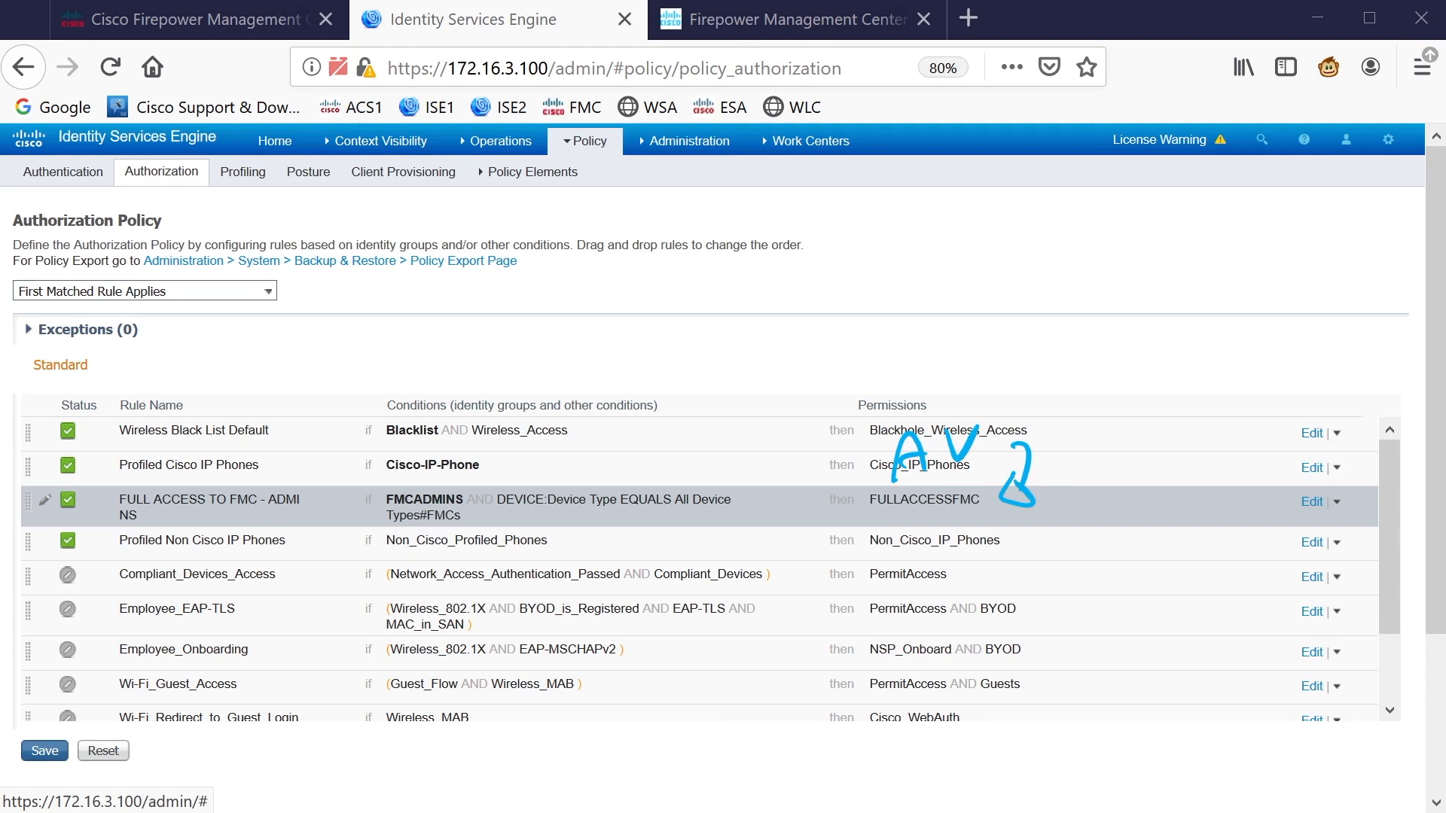
left_click_drag(992, 296, 1023, 294)
left_click_drag(1047, 298, 1037, 334)
mouse_move(1057, 302)
left_mouse_down()
mouse_move(1072, 335)
mouse_move(1069, 298)
left_mouse_up()
mouse_move(1085, 298)
left_mouse_down()
mouse_move(1087, 335)
mouse_move(1106, 332)
left_mouse_up()
mouse_move(1160, 288)
left_mouse_down()
mouse_move(1166, 327)
mouse_move(1210, 330)
left_mouse_up()
mouse_move(1228, 309)
left_mouse_down()
mouse_move(1247, 305)
mouse_move(1239, 339)
left_mouse_up()
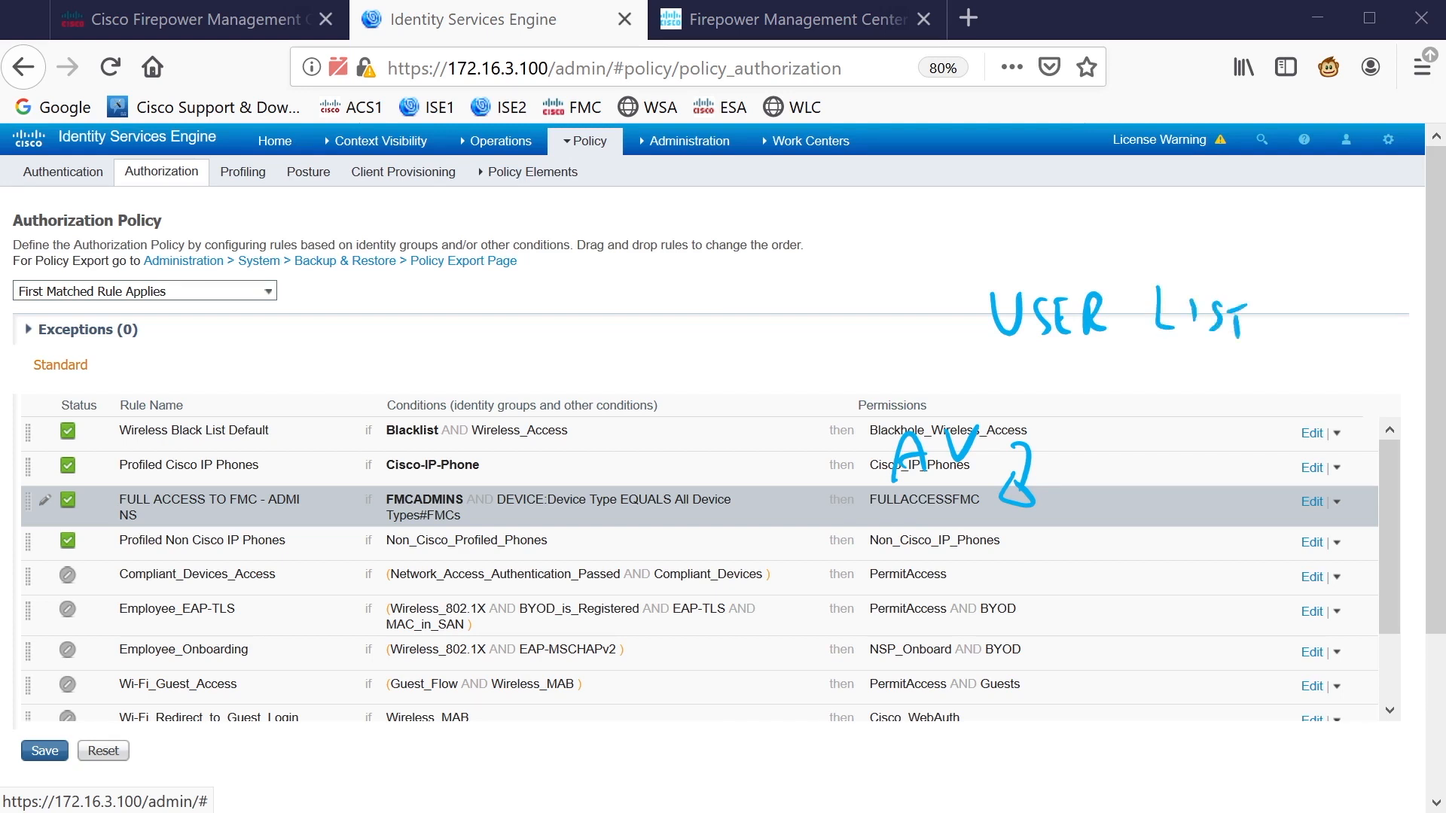
left_click_drag(1116, 278, 1128, 220)
mouse_move(1104, 240)
left_mouse_down()
mouse_move(1129, 218)
mouse_move(1153, 235)
left_mouse_up()
left_click_drag(1111, 164, 1112, 204)
mouse_move(1110, 162)
left_mouse_down()
mouse_move(1139, 159)
mouse_move(1160, 194)
mouse_move(1190, 205)
left_mouse_up()
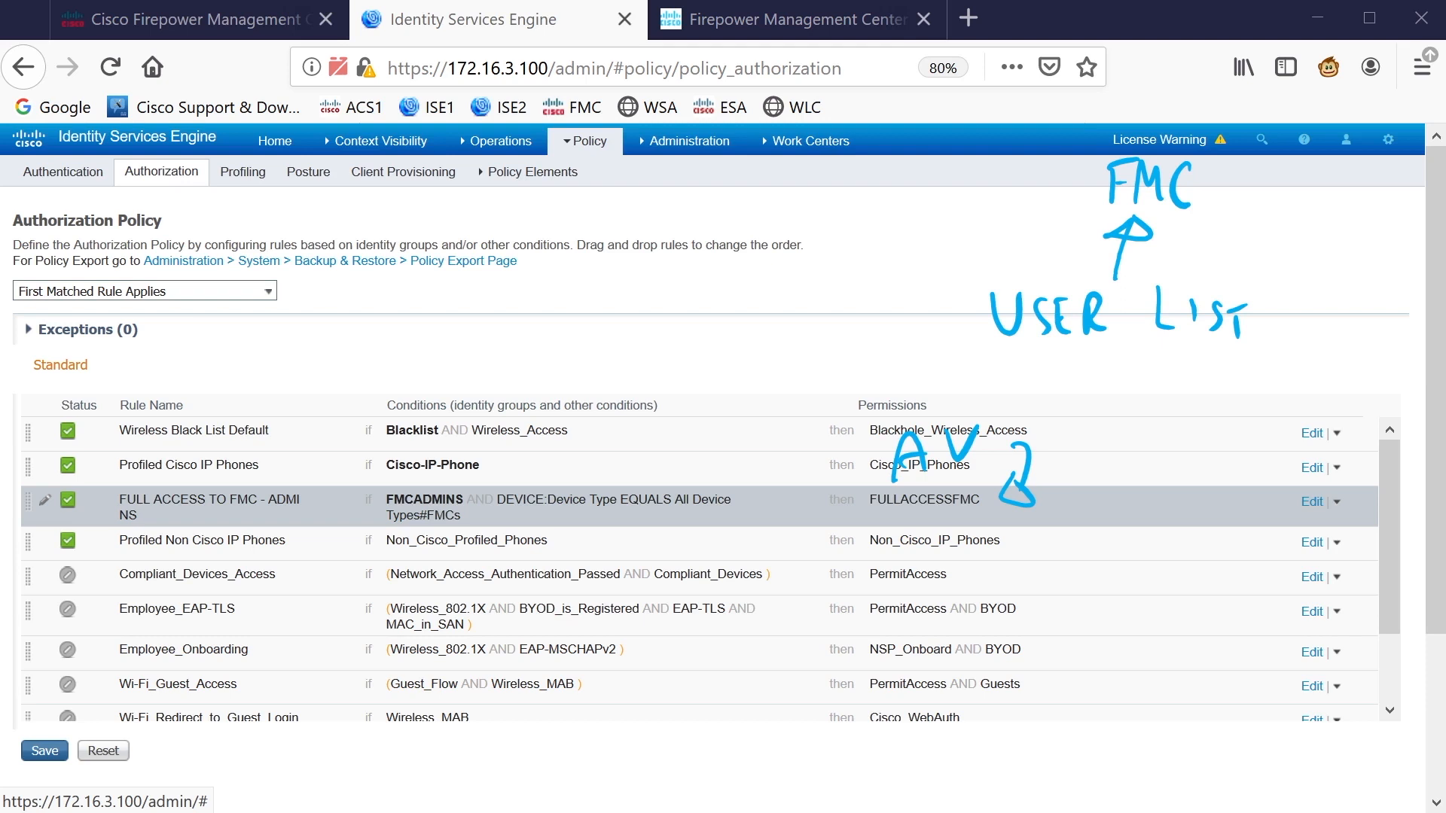
left_click_drag(1156, 379, 1157, 421)
mouse_move(1154, 377)
left_mouse_down()
mouse_move(1158, 420)
mouse_move(1194, 417)
left_mouse_up()
mouse_move(1194, 401)
left_mouse_down()
mouse_move(1211, 399)
mouse_move(1207, 382)
left_mouse_up()
left_click_drag(1222, 385, 1221, 410)
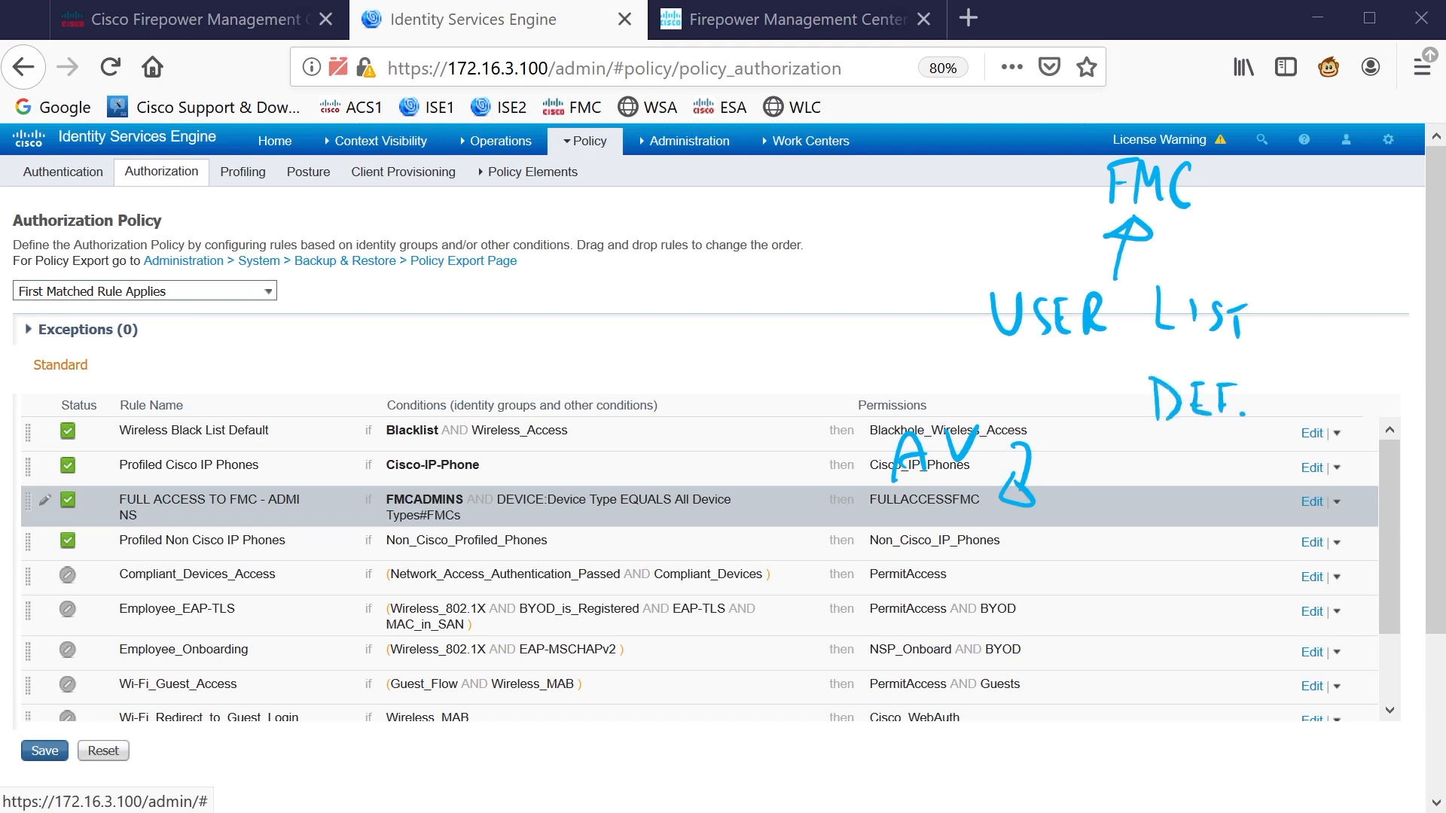
left_click_drag(1278, 379, 1278, 418)
mouse_move(1273, 381)
left_mouse_down()
mouse_move(1281, 403)
mouse_move(1309, 389)
mouse_move(1327, 413)
left_mouse_up()
left_click_drag(1344, 385, 1348, 409)
left_click_drag(1287, 352, 1229, 196)
left_click_drag(1235, 195, 1263, 183)
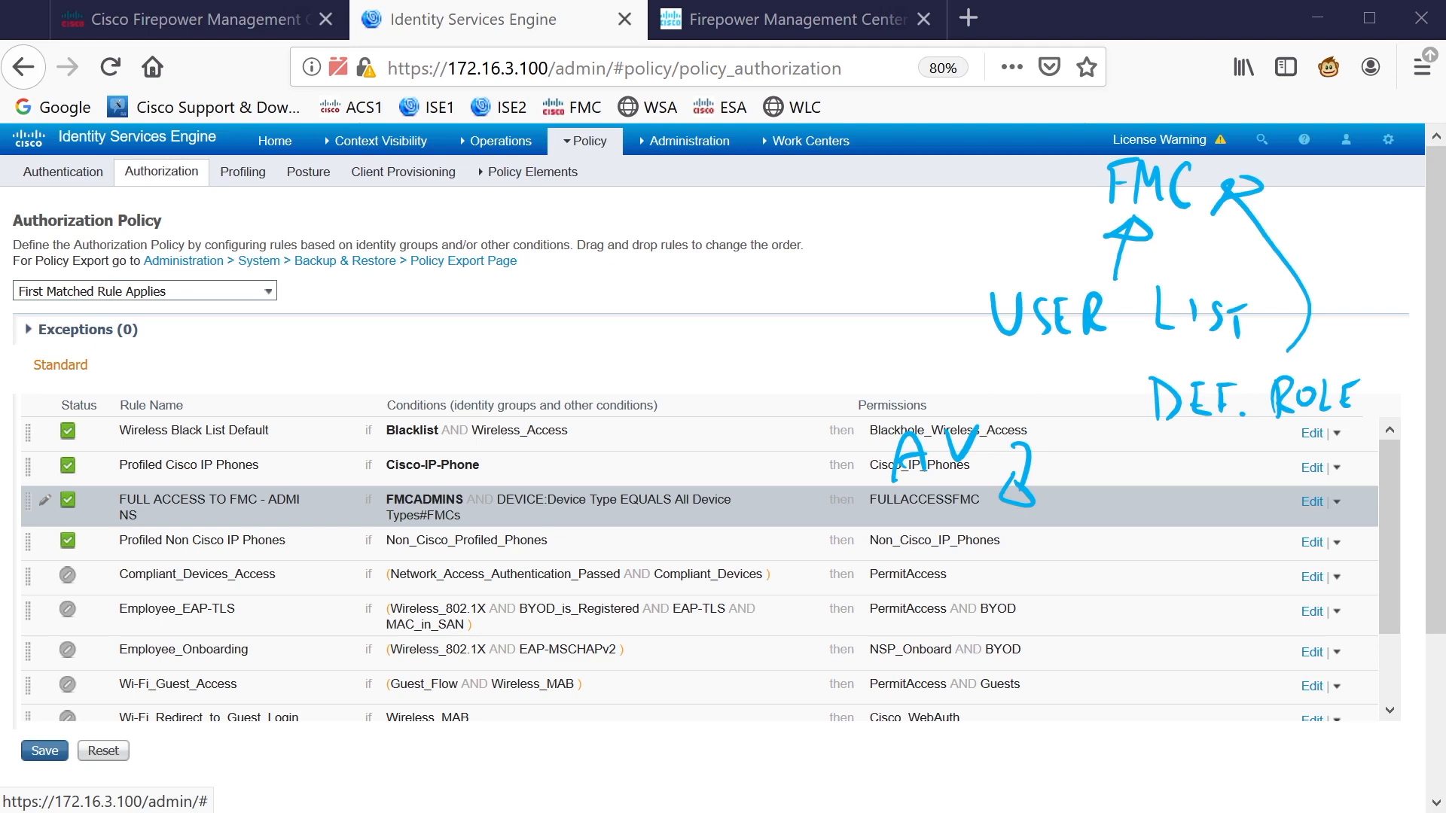
key("Escape")
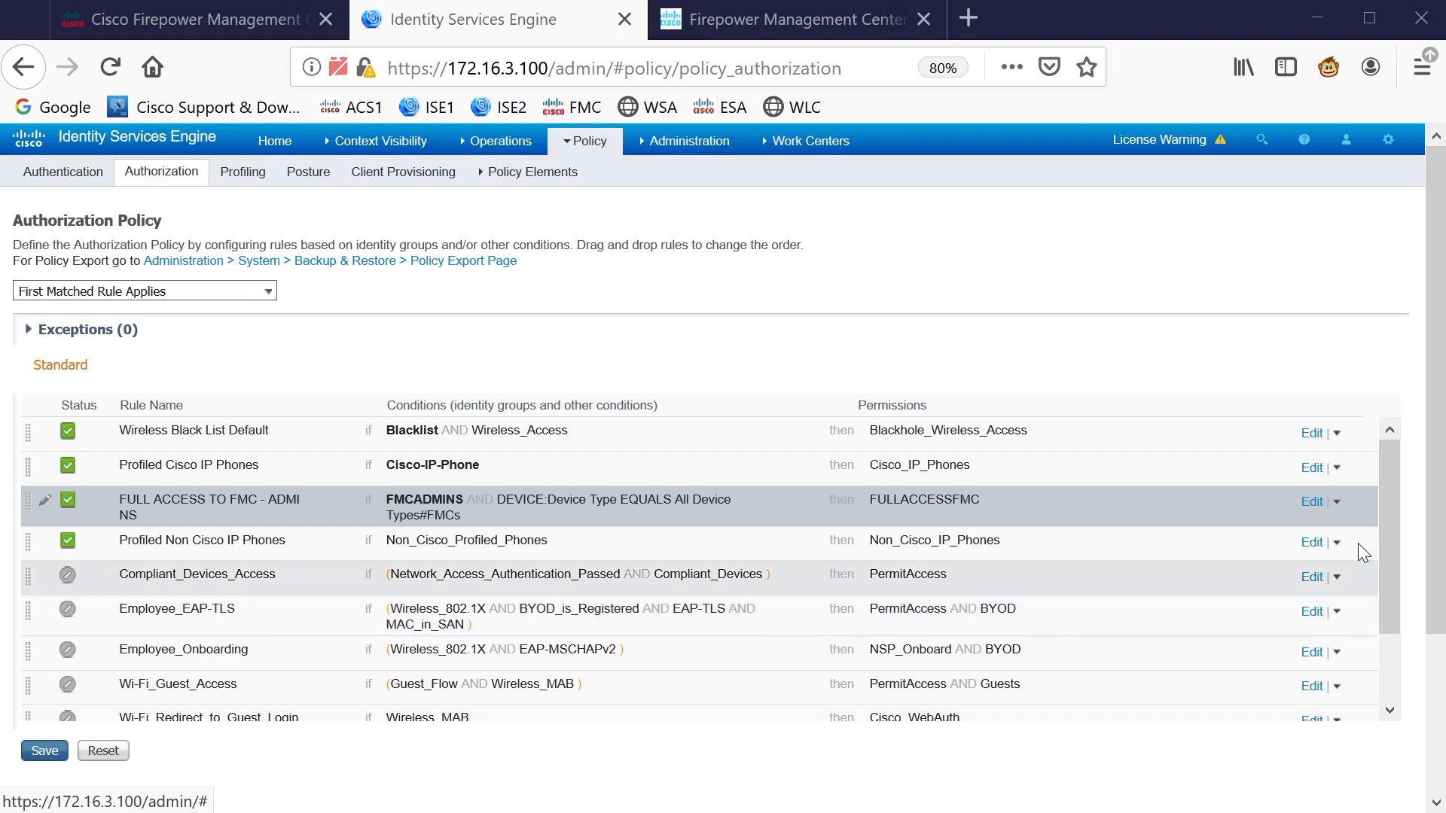
Duplicate the FULL ACCESS rule below itself and rename the copy PARTIAL ACCESS TO FMC
left_click(1336, 505)
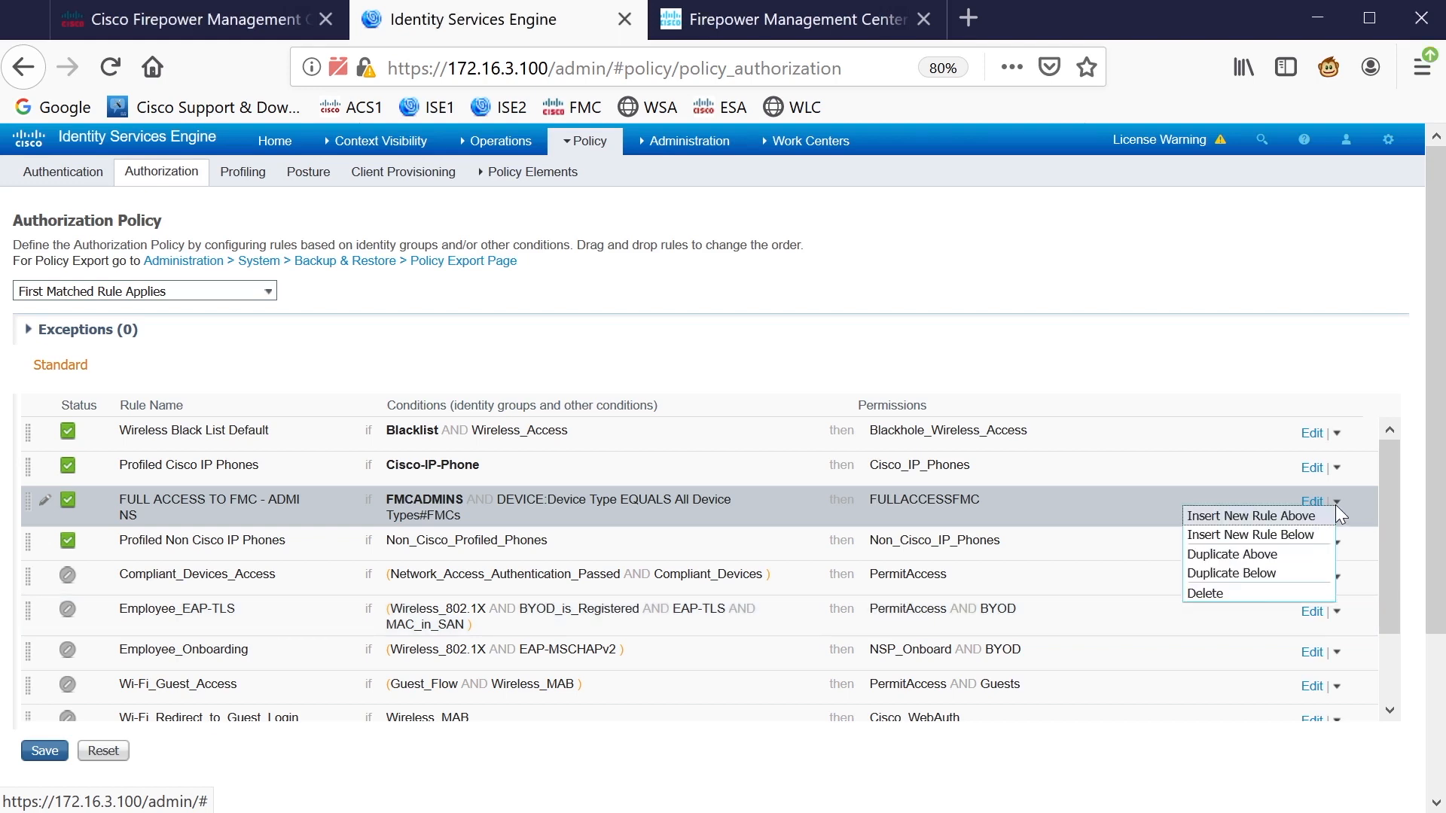
left_click(1254, 575)
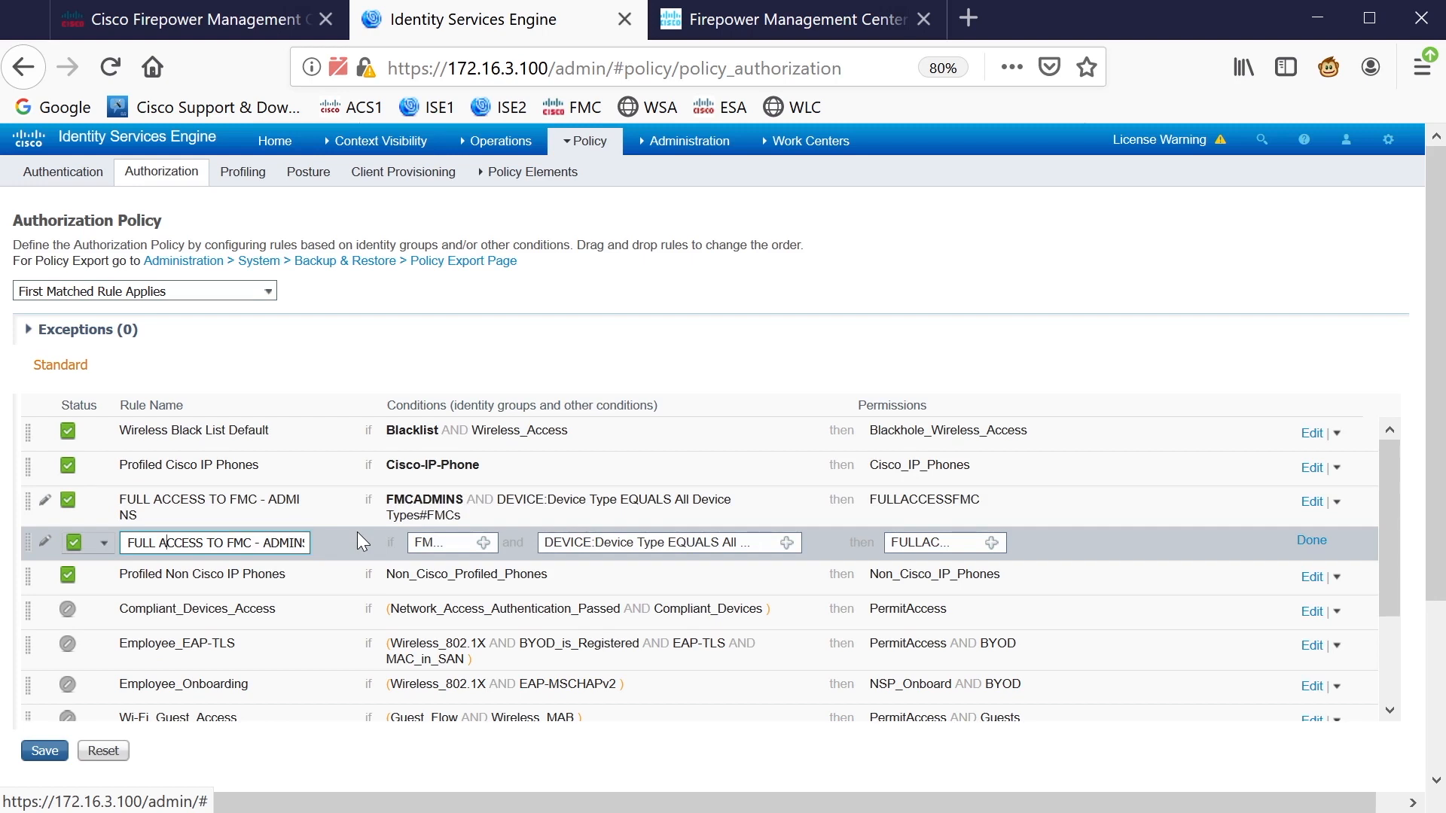
key("shift+Left")
key("shift+Left")
key("shift+Left")
key("shift+Left")
type("PARTIAL")
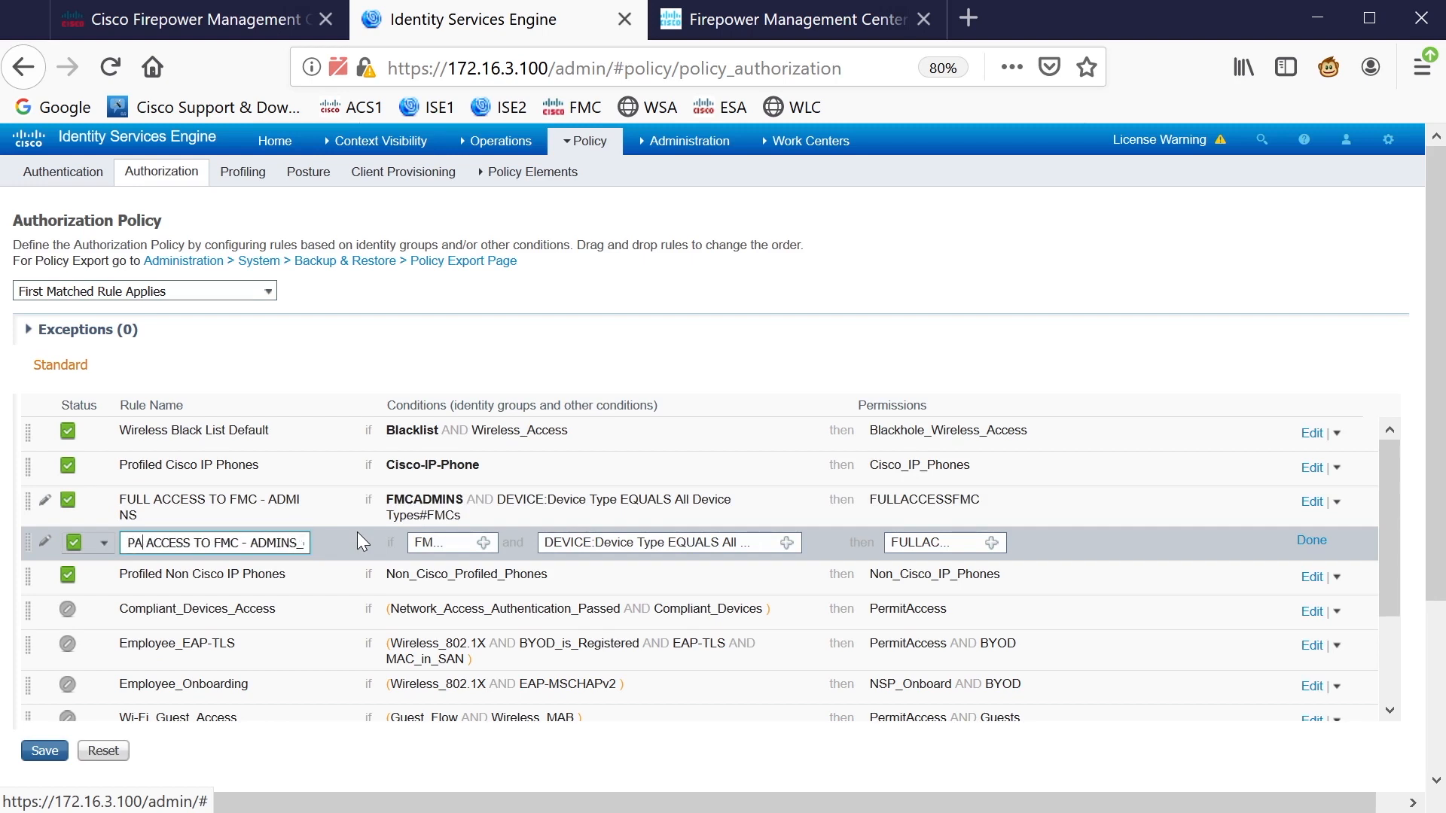
key("End")
key("BackSpace")
key("BackSpace")
key("BackSpace")
key("BackSpace")
key("BackSpace")
key("BackSpace")
key("BackSpace")
key("BackSpace")
key("BackSpace")
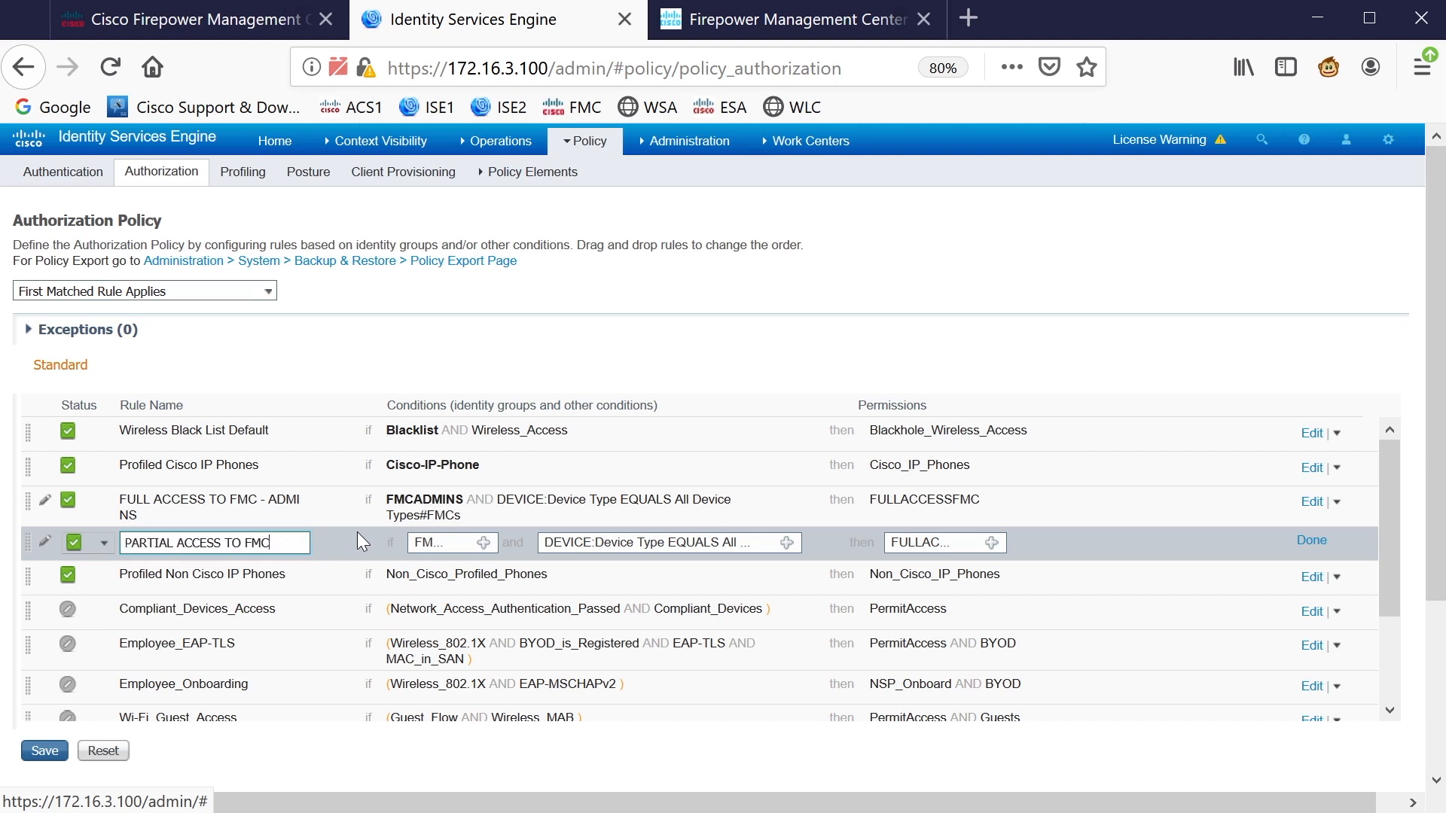
Remove the FMCADMINS identity group from the copied rule and finish editing it
left_click(485, 543)
left_click(686, 604)
left_click(1311, 541)
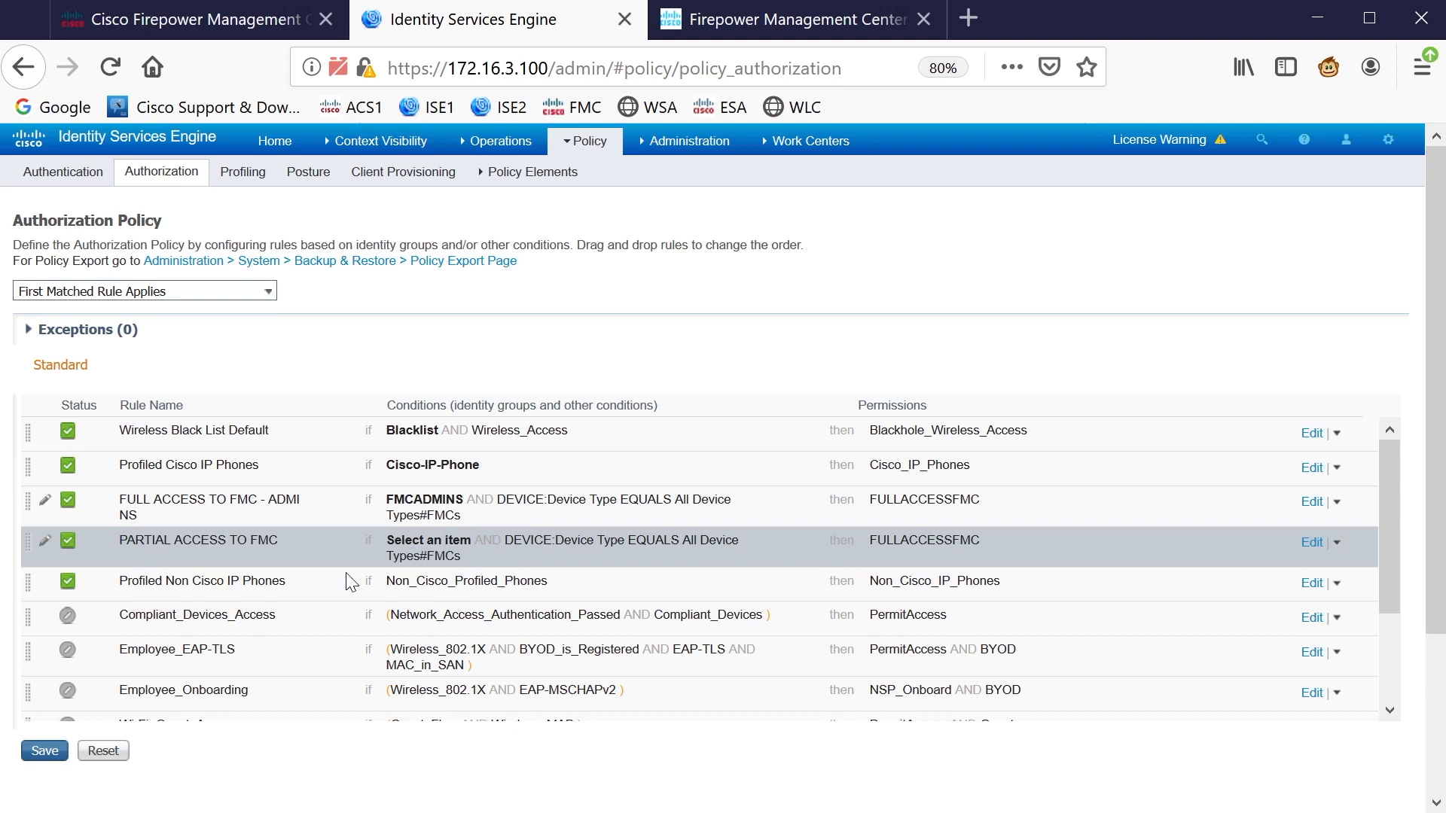
Try saving the policy, dismiss the missing identity group error, and reopen PARTIAL ACCESS TO FMC
left_click(45, 751)
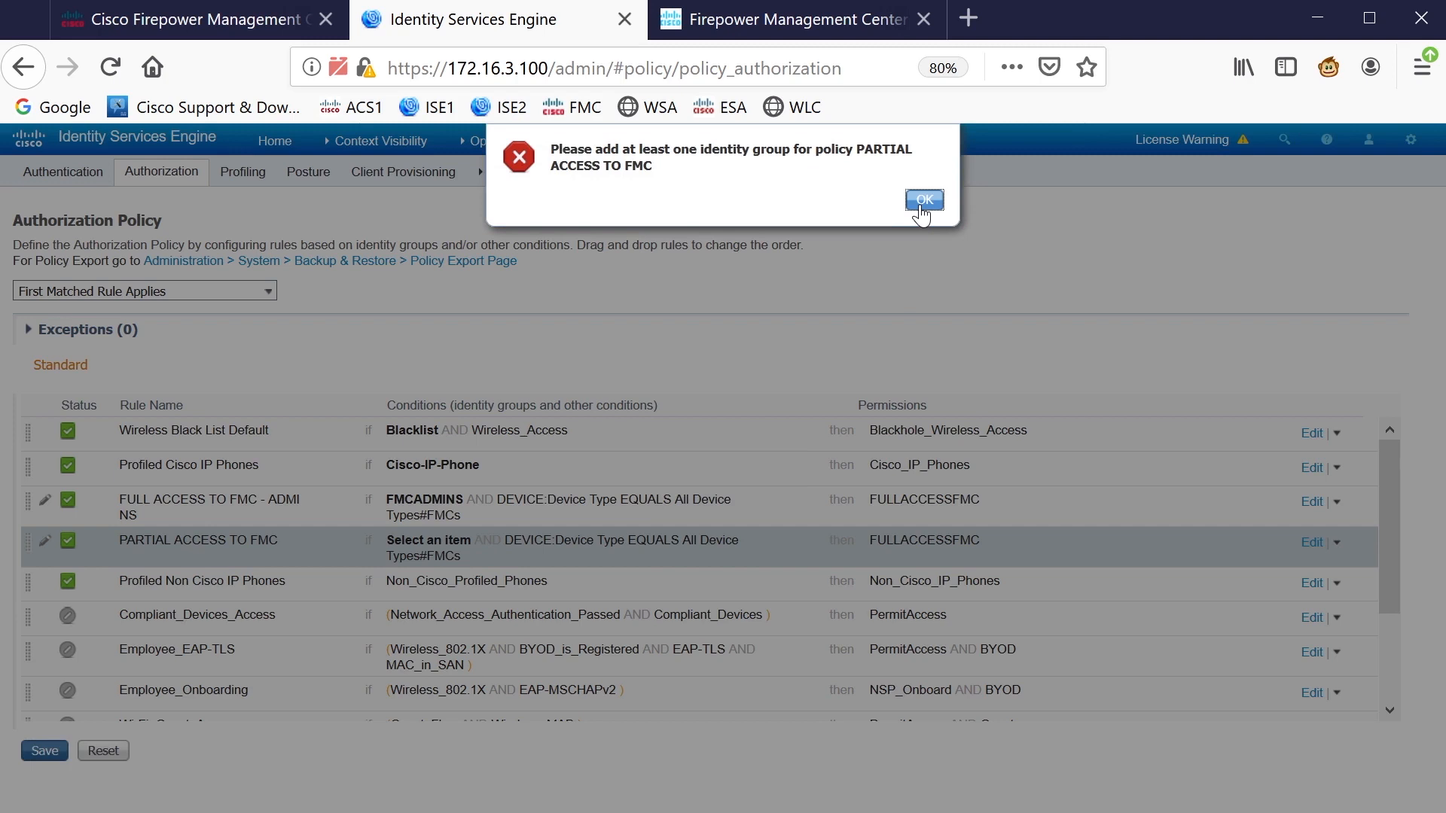
left_click(924, 200)
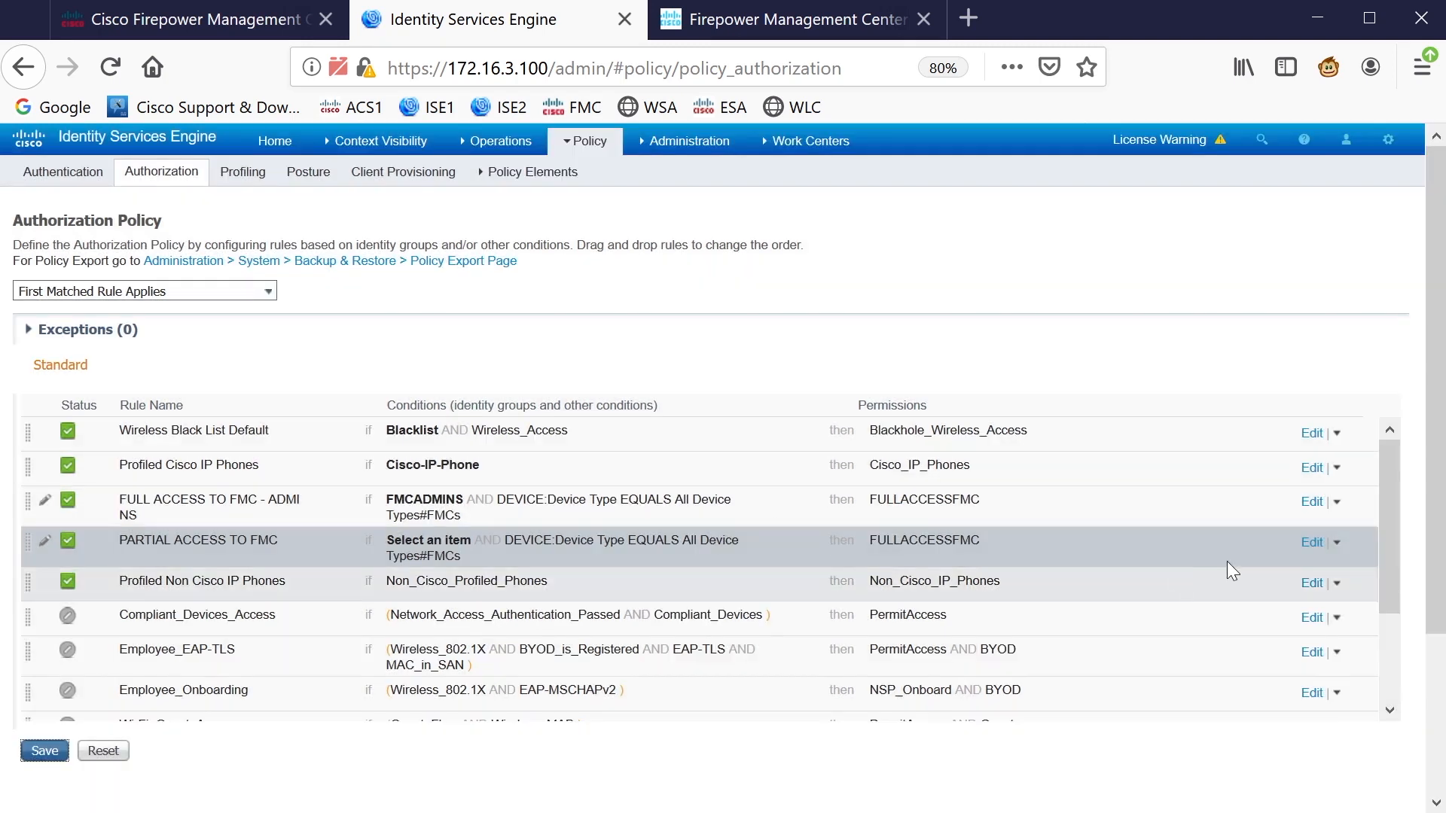
left_click(1313, 544)
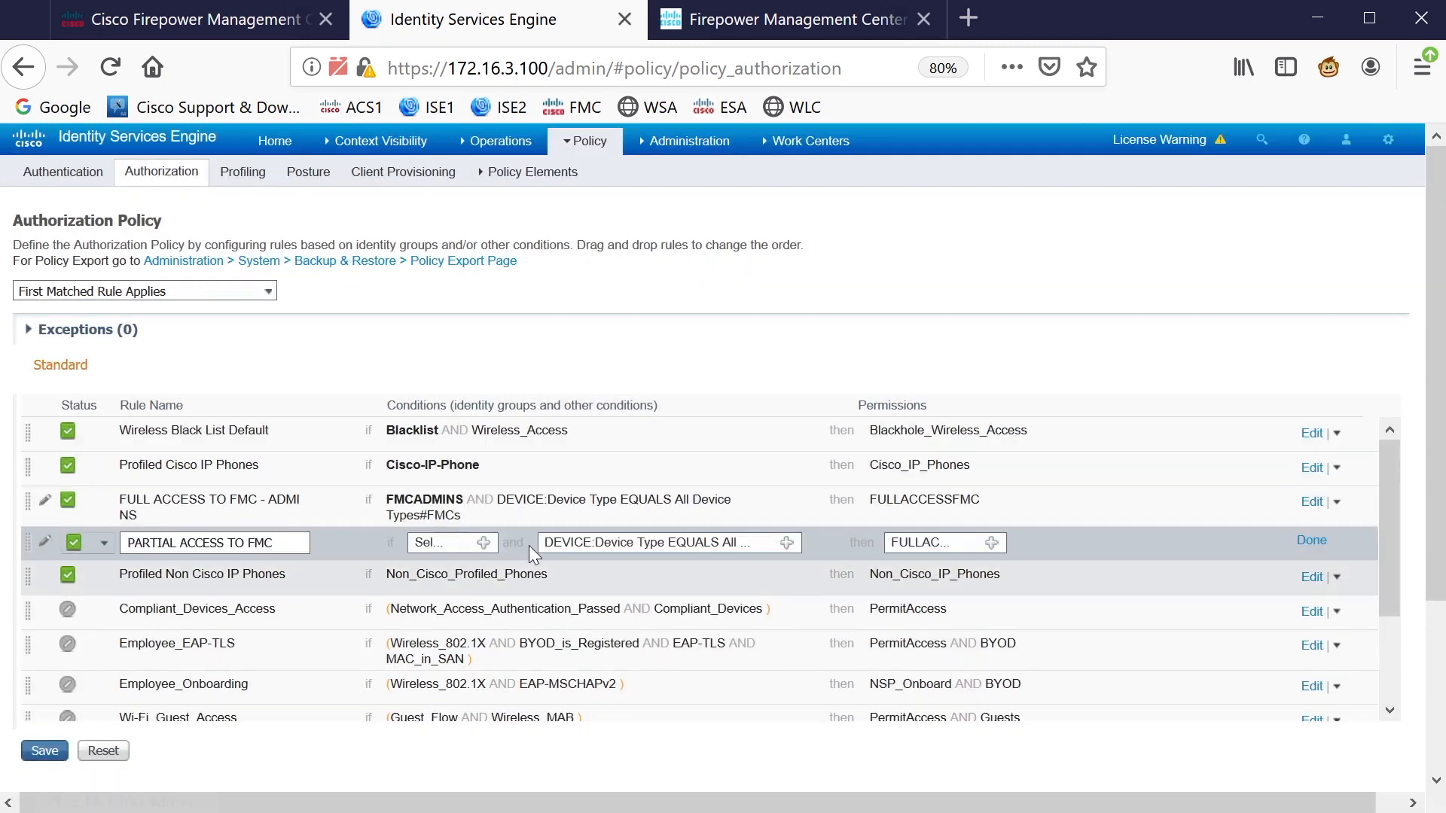
left_click(485, 540)
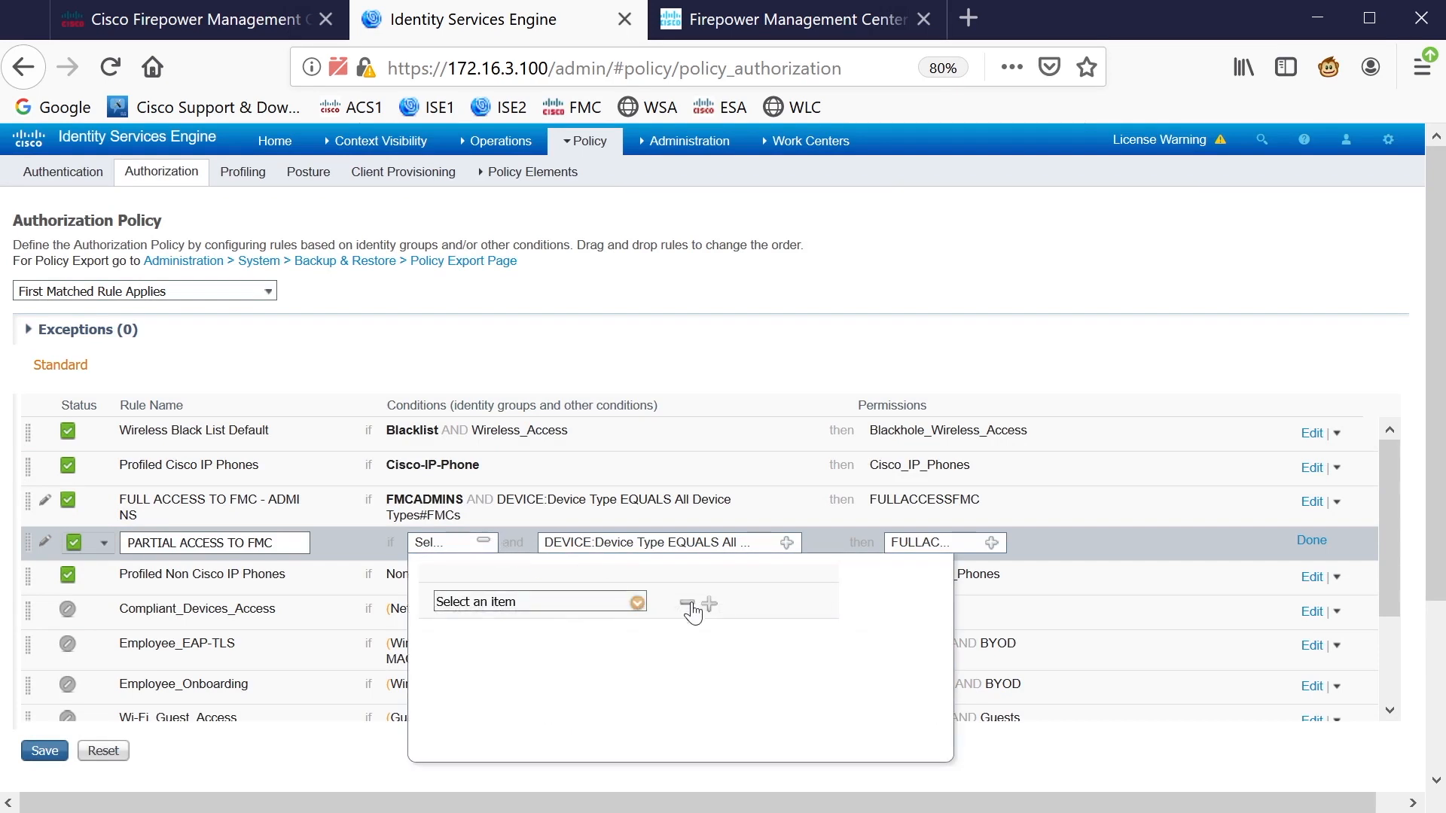
left_click(339, 784)
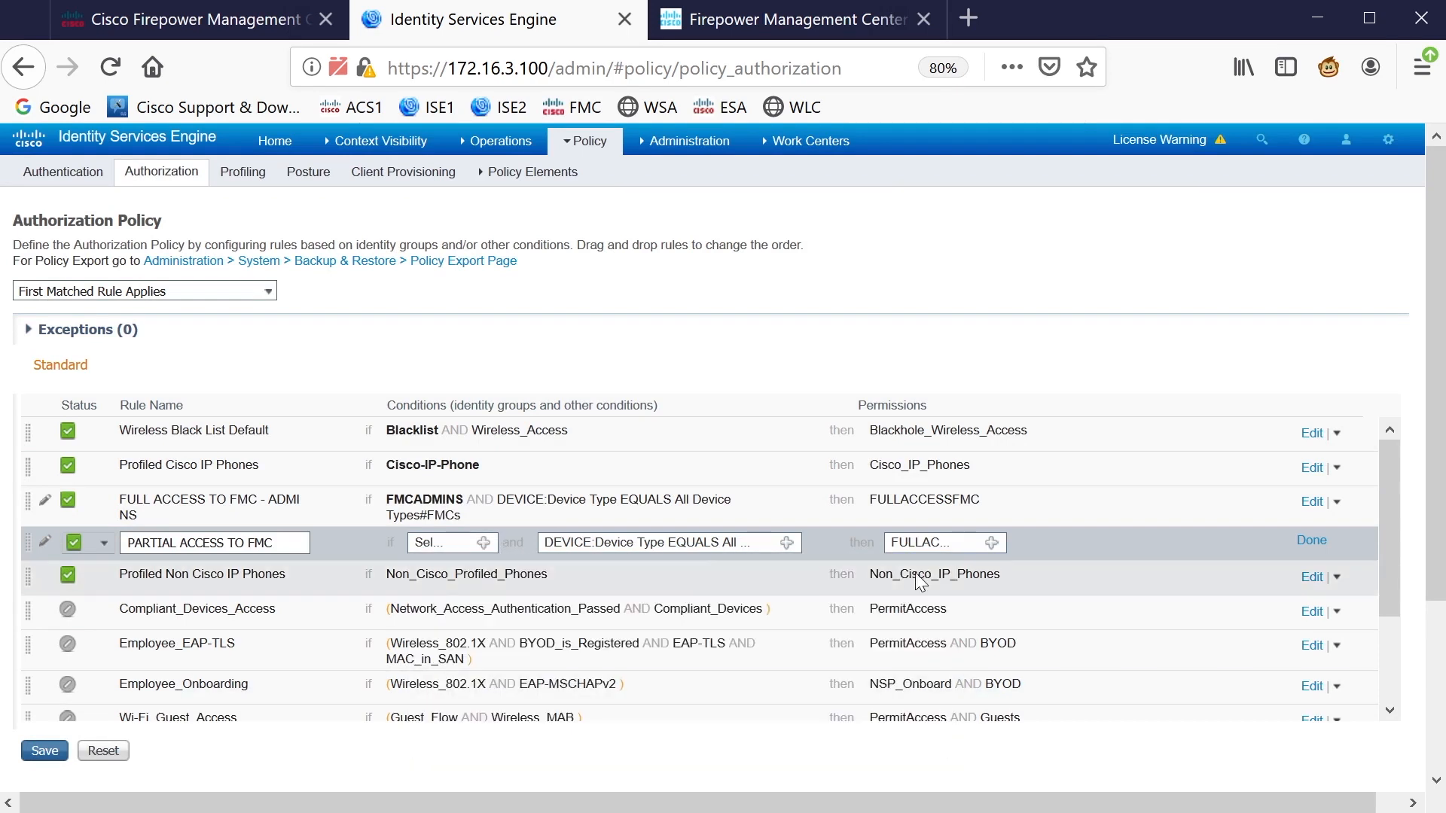
Change the PARTIAL ACCESS TO FMC permission to Standard > PermitAccess
left_click(992, 542)
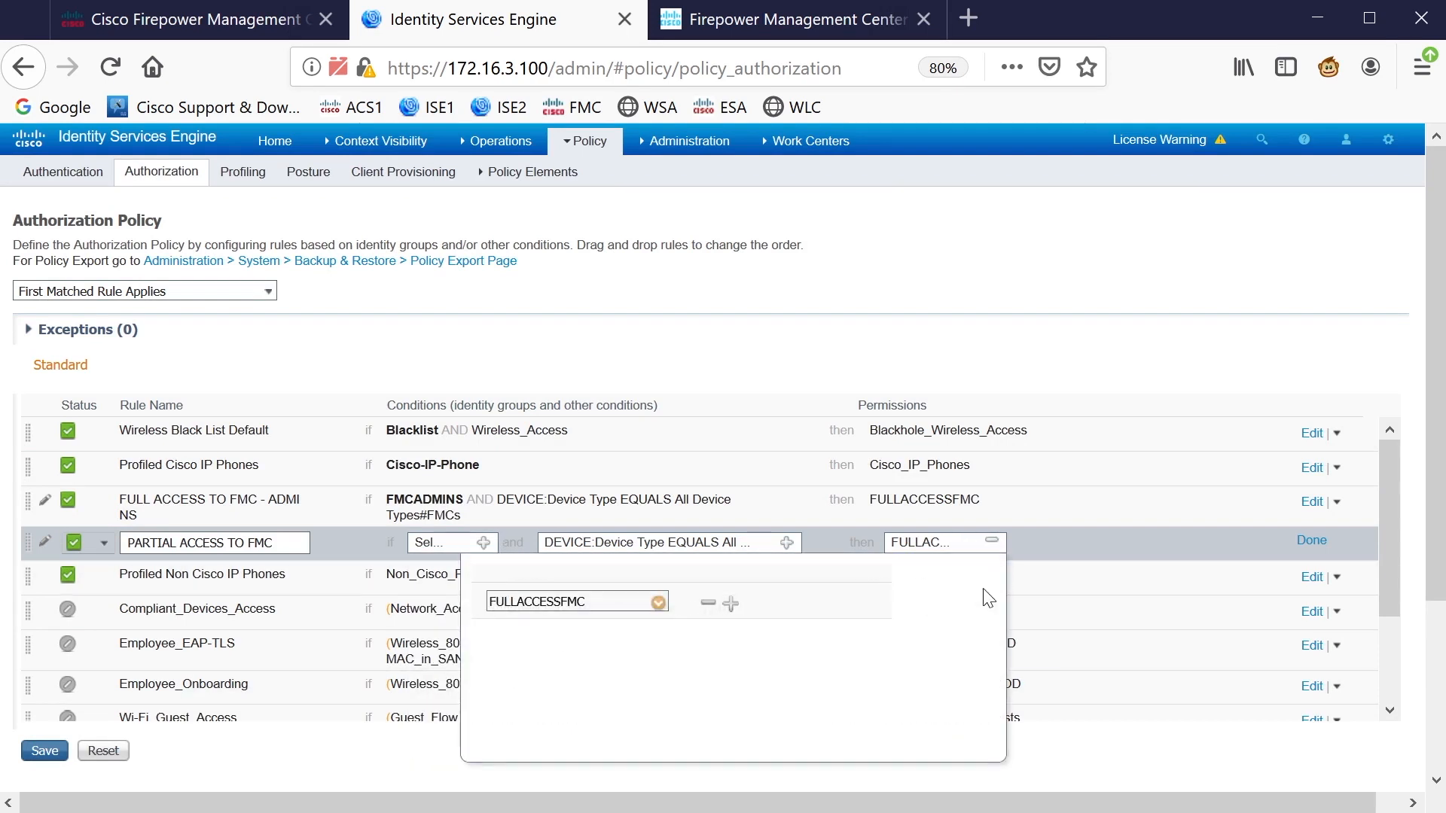
left_click(659, 603)
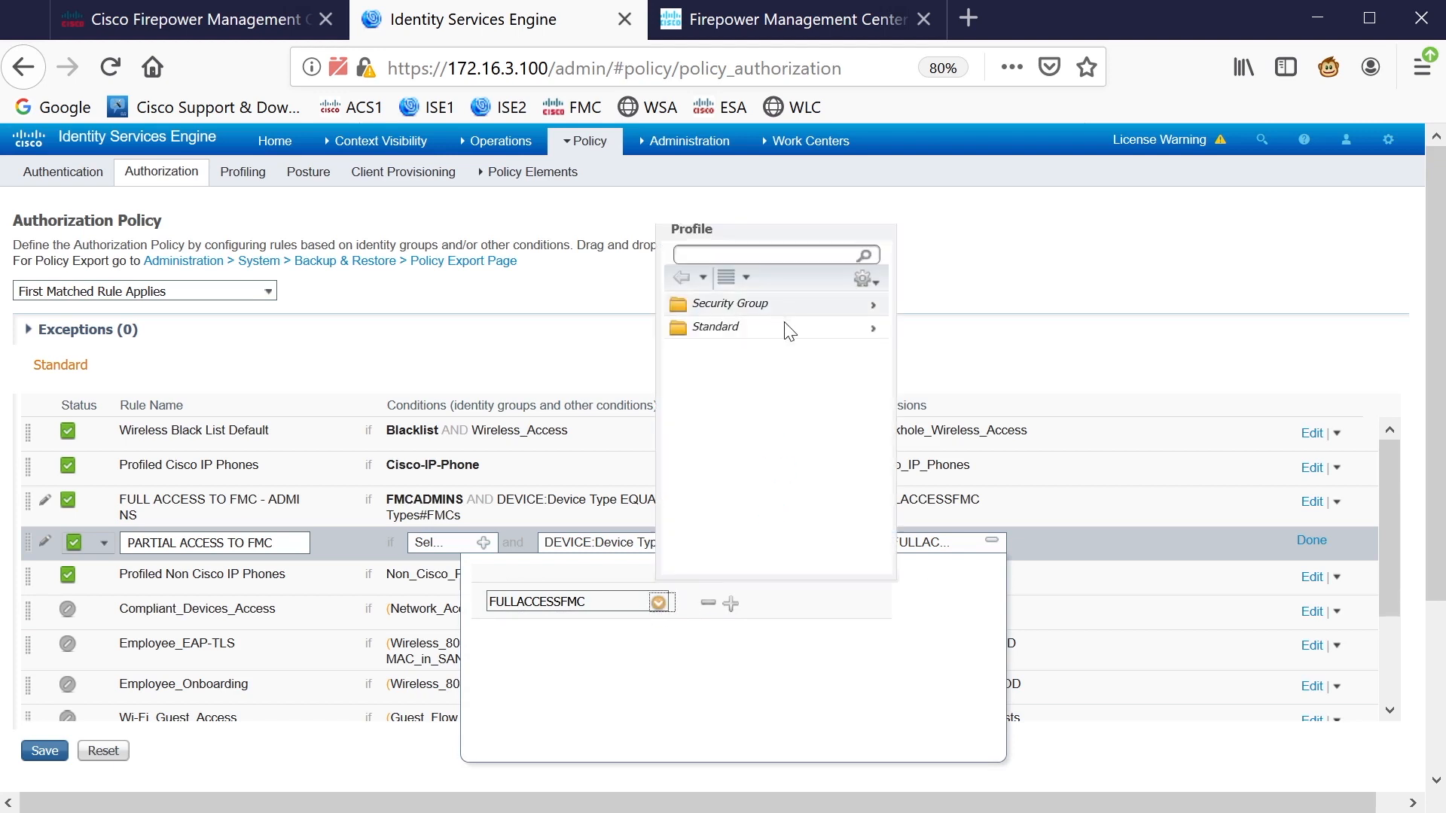
left_click(872, 328)
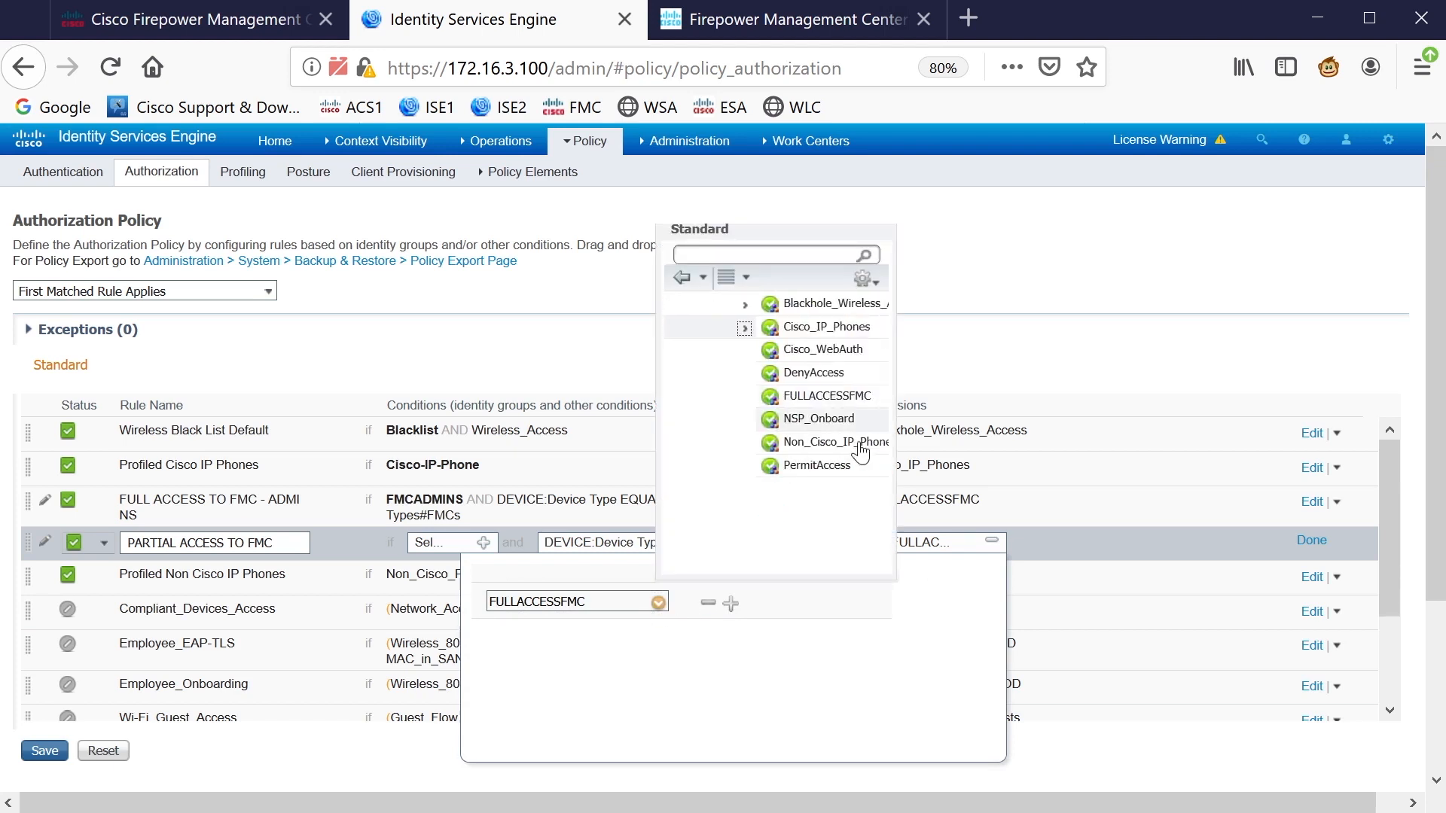
left_click(723, 466)
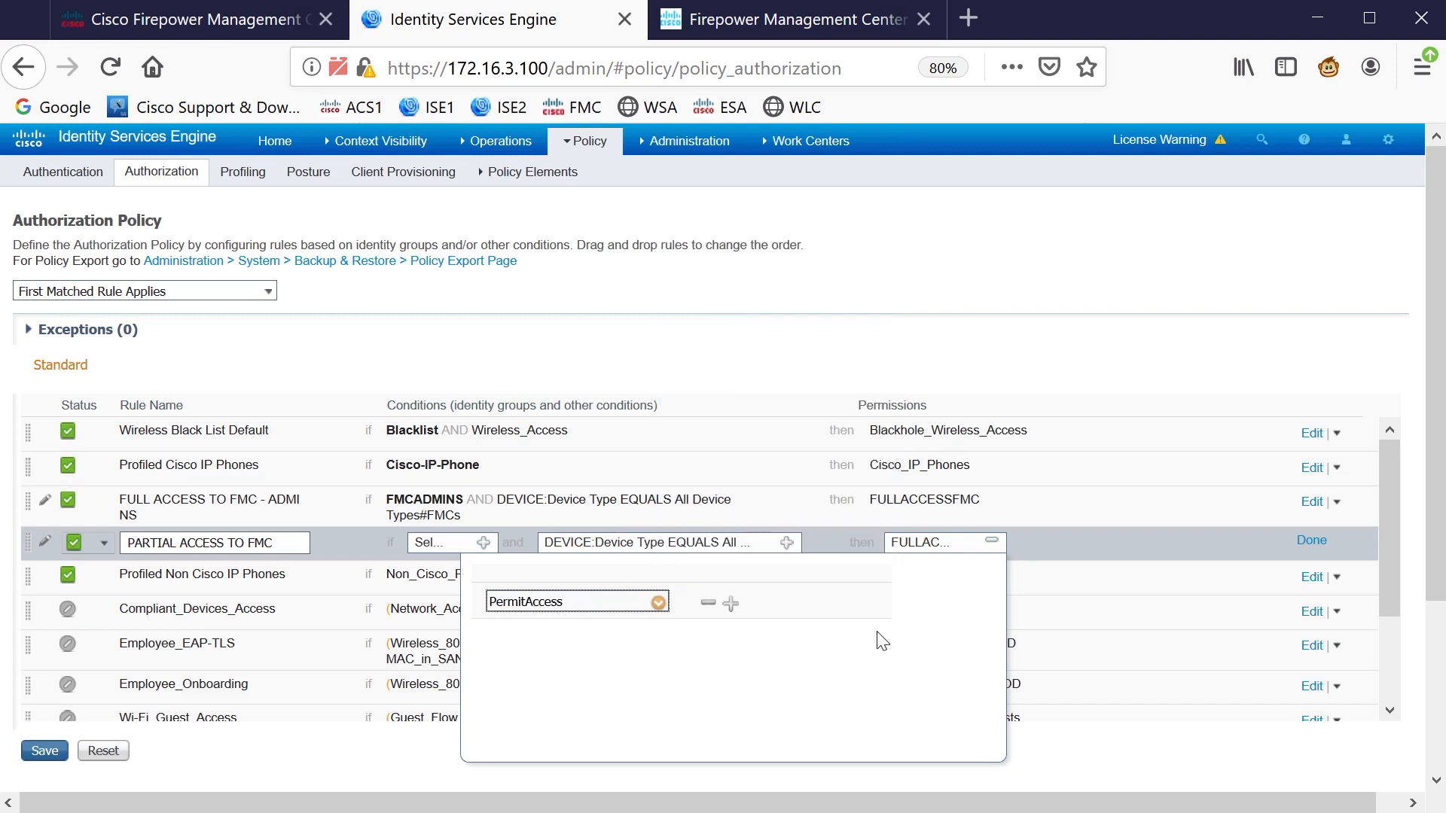
left_click(1311, 540)
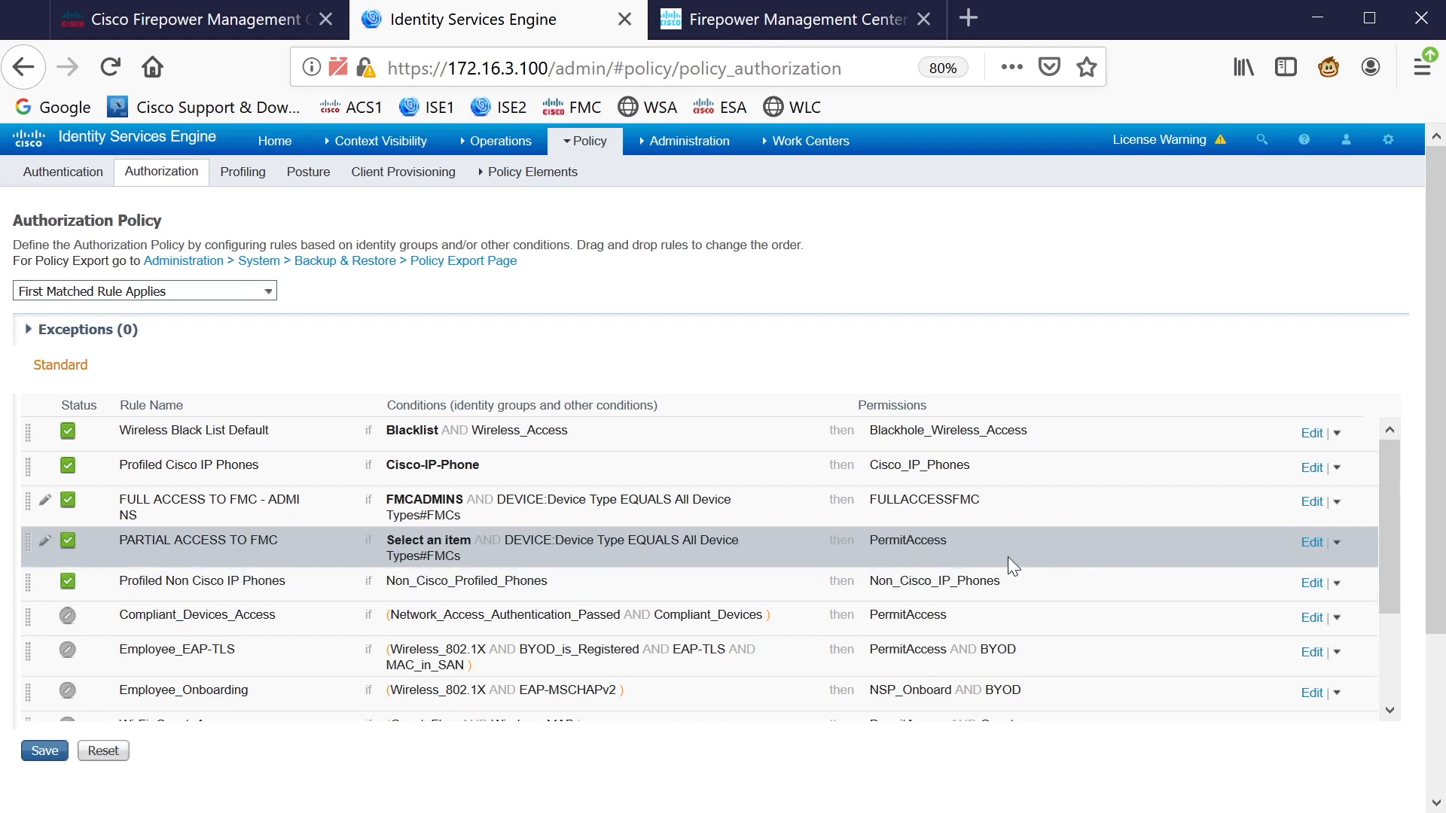
Review the PermitAccess profile details, noting its ACCESS_ACCEPT access type
left_click(1311, 542)
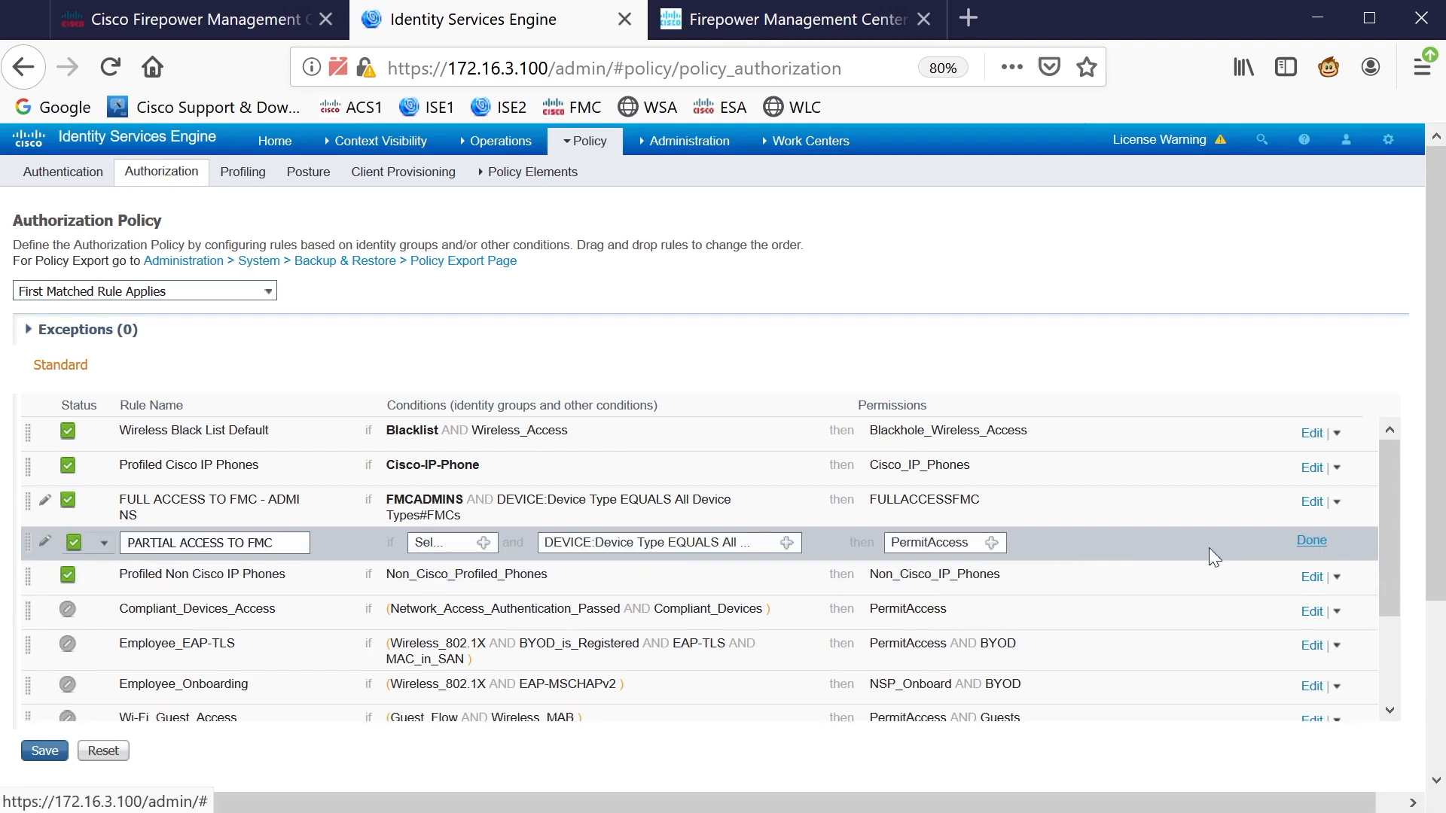
left_click(967, 543)
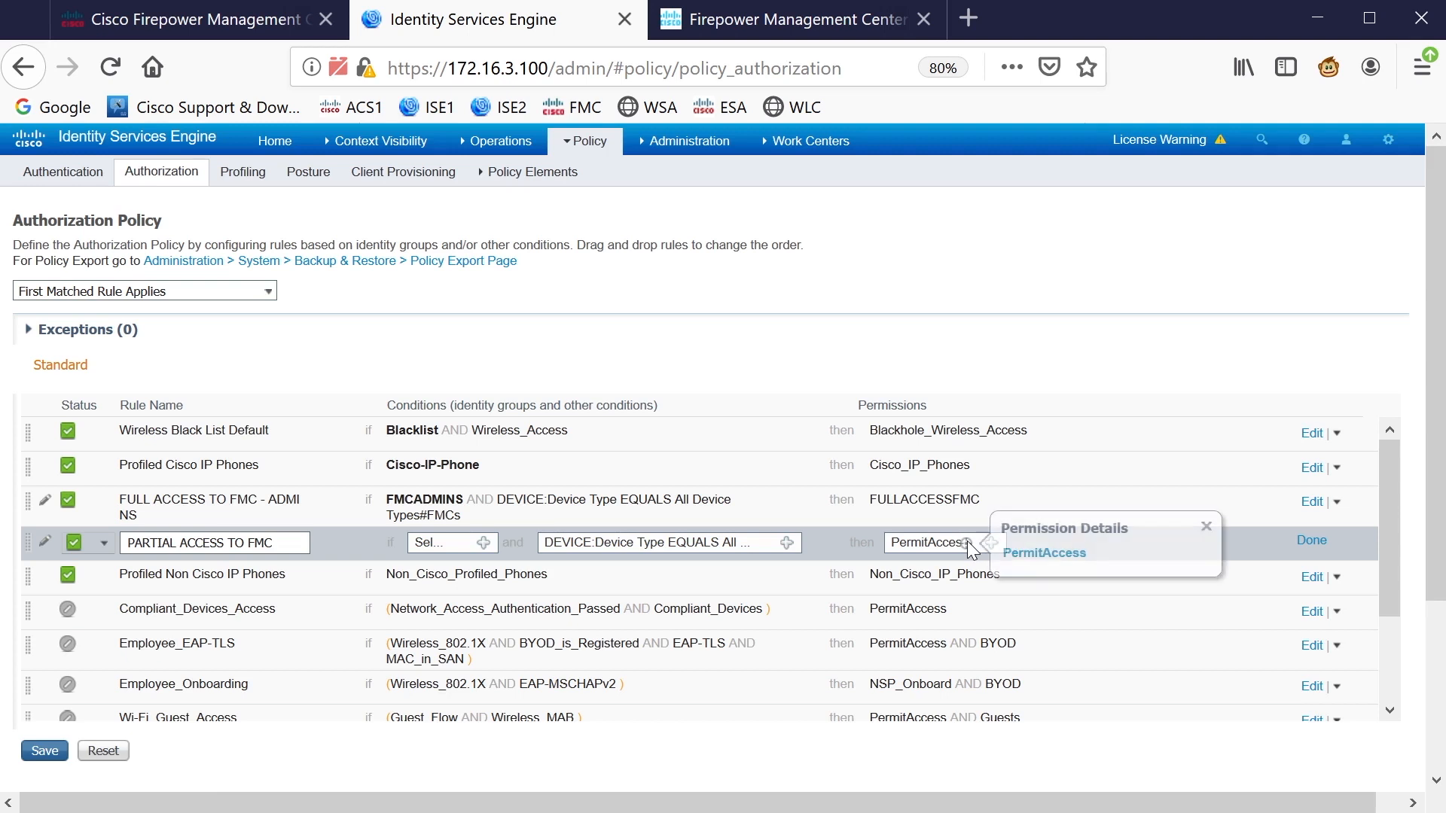
left_click(1044, 552)
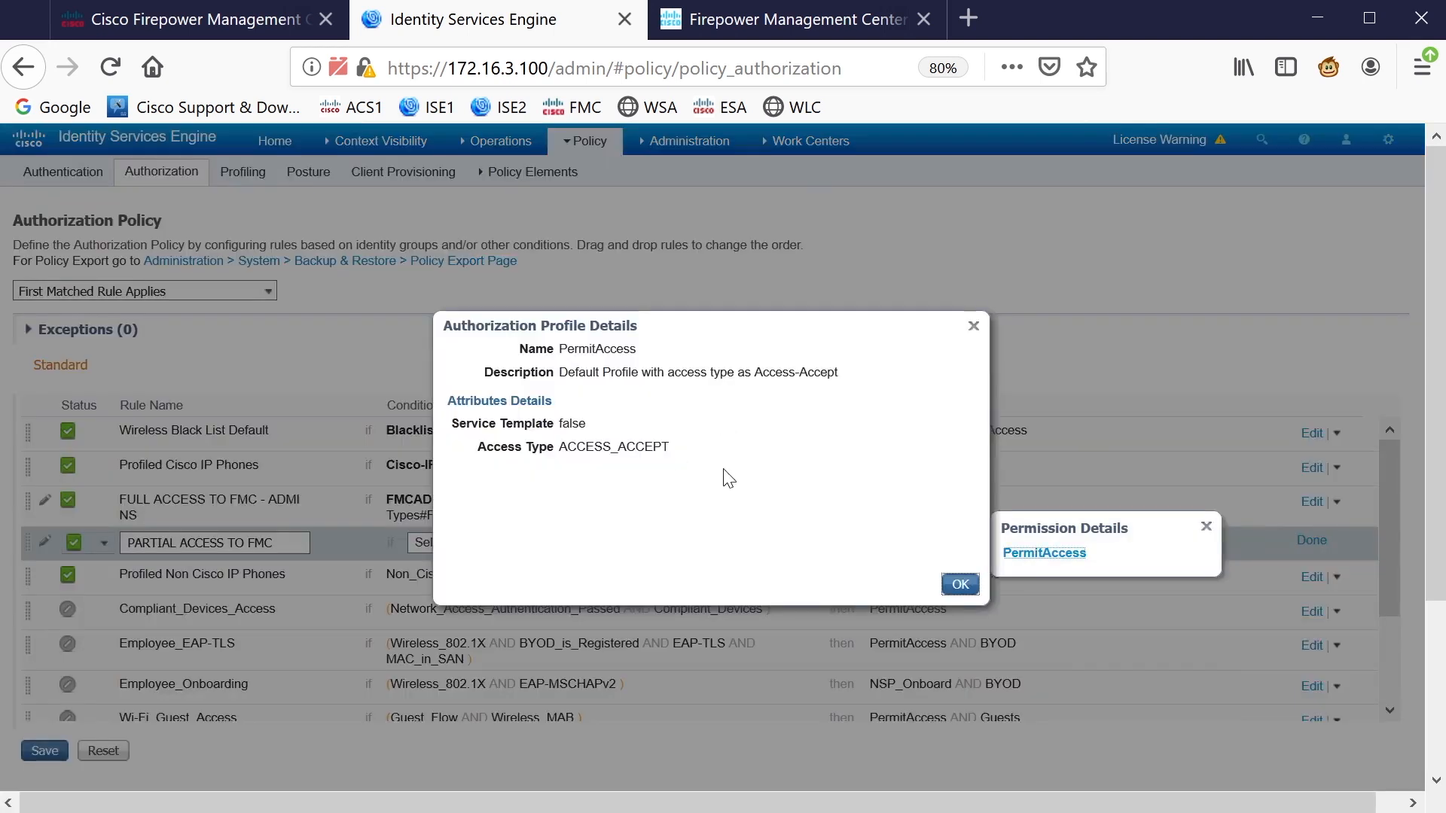
left_click_drag(672, 449, 557, 454)
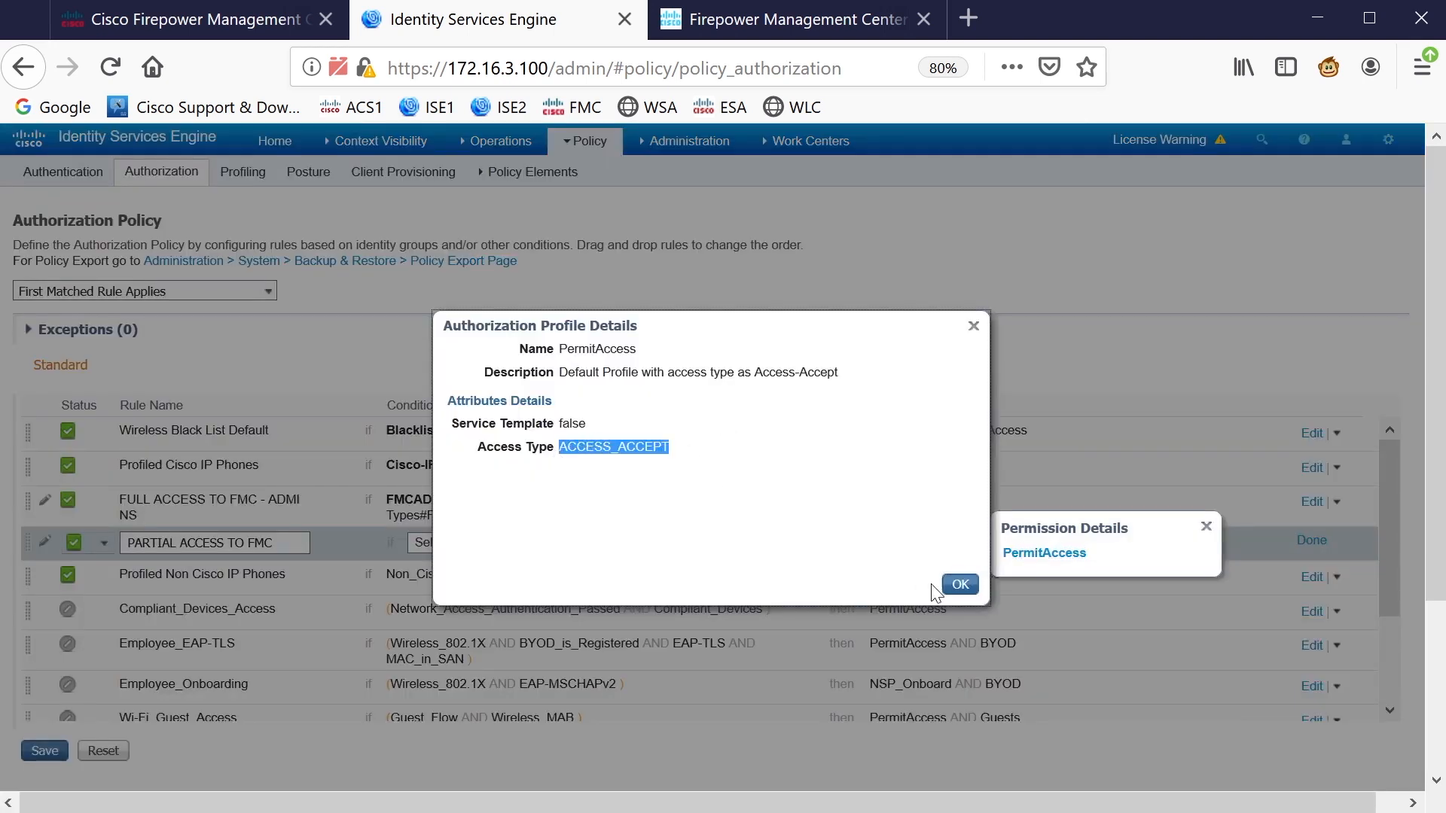
left_click(960, 585)
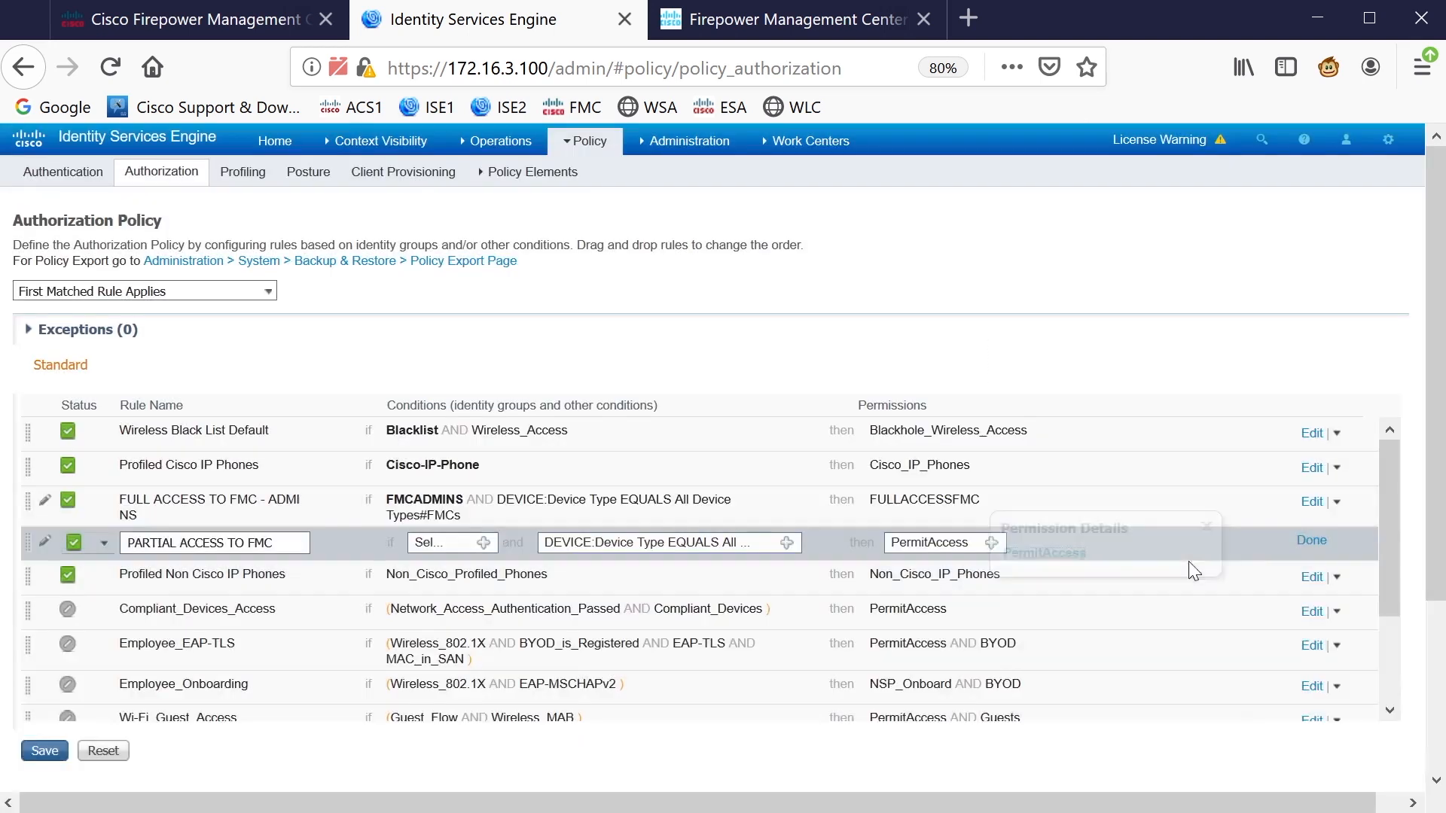
Review the FULLACCESSFMC profile attributes on the FULL ACCESS TO FMC rule
left_click(1309, 502)
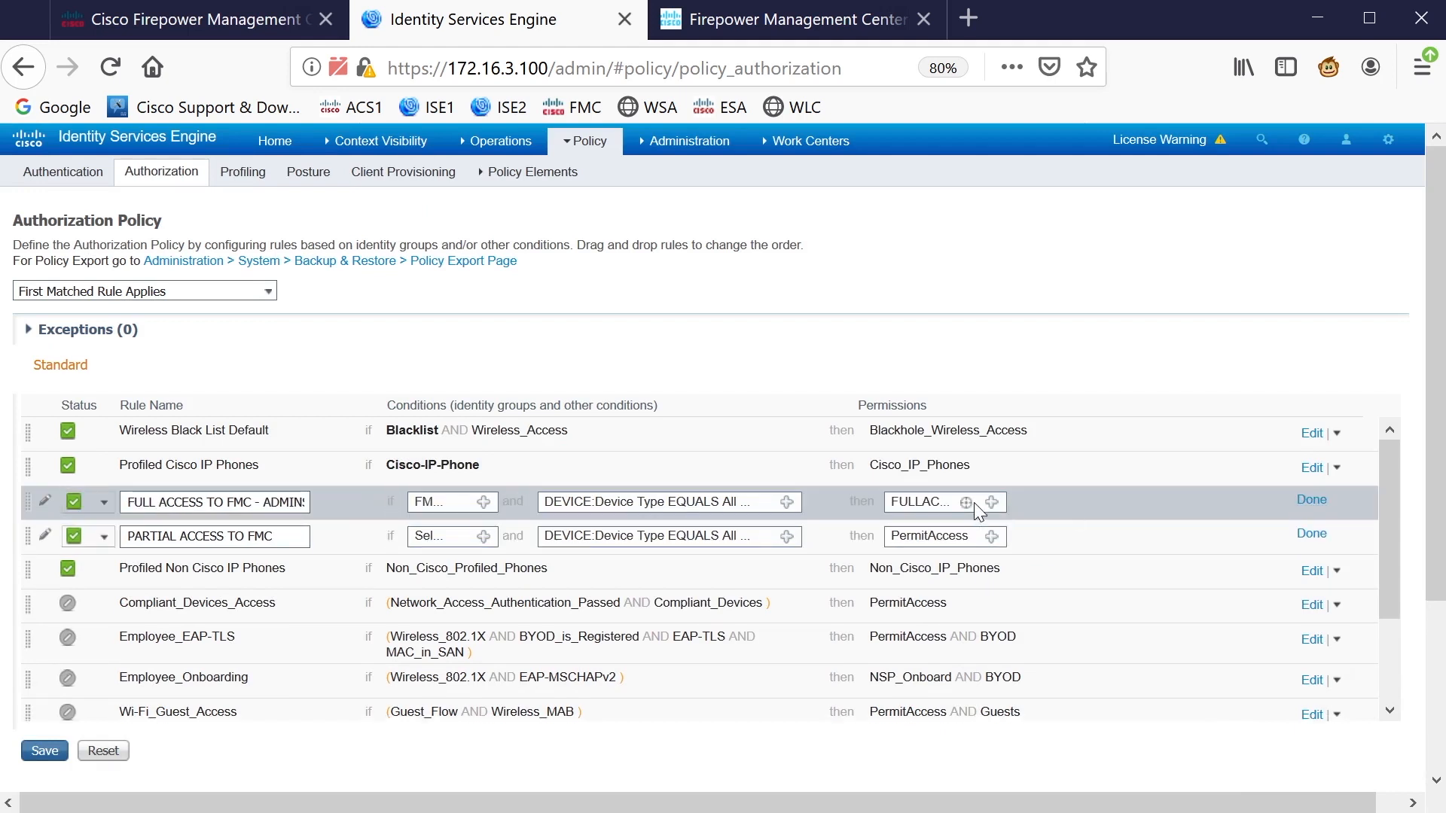
left_click(1059, 512)
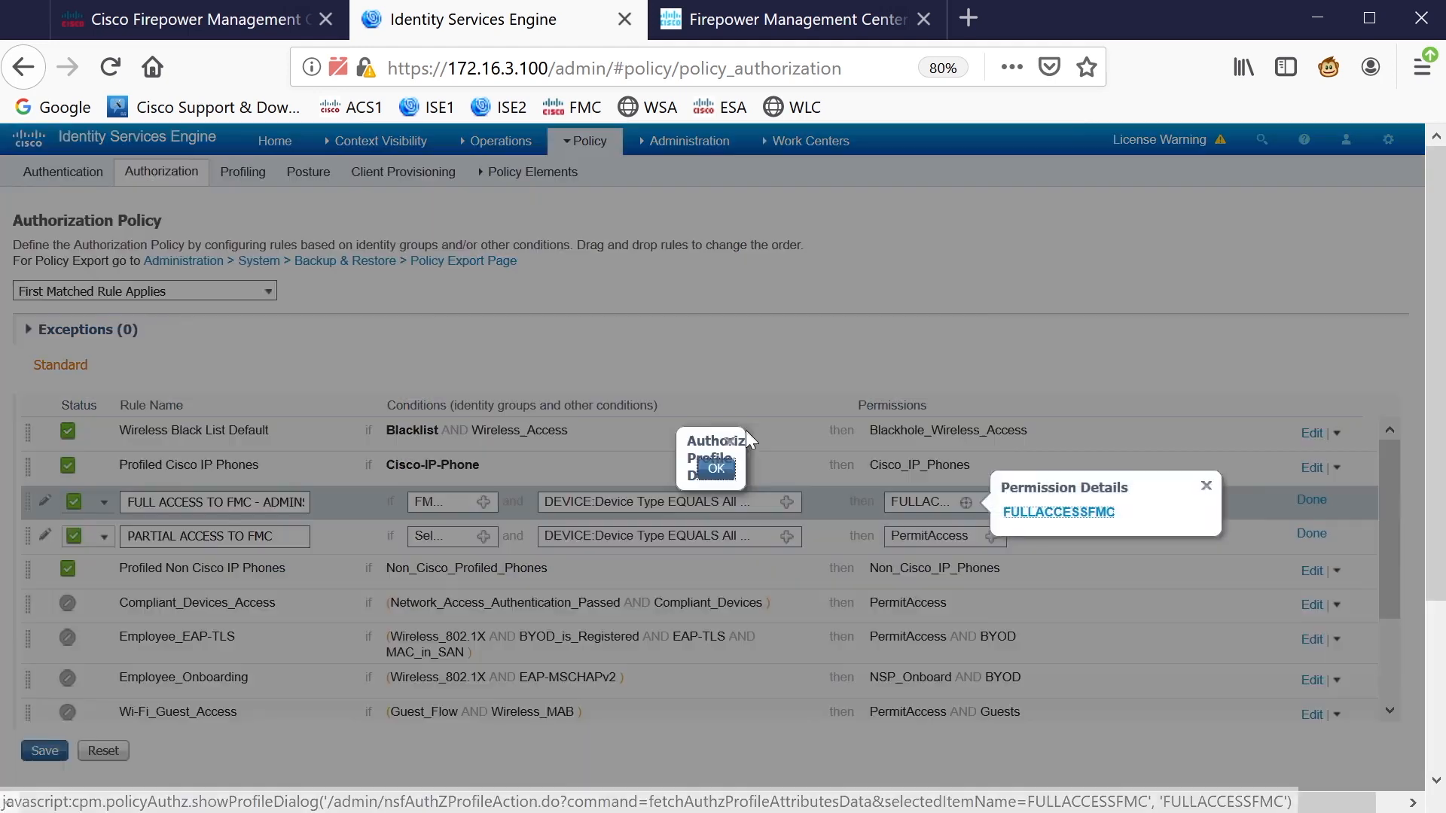
left_click_drag(674, 470, 560, 468)
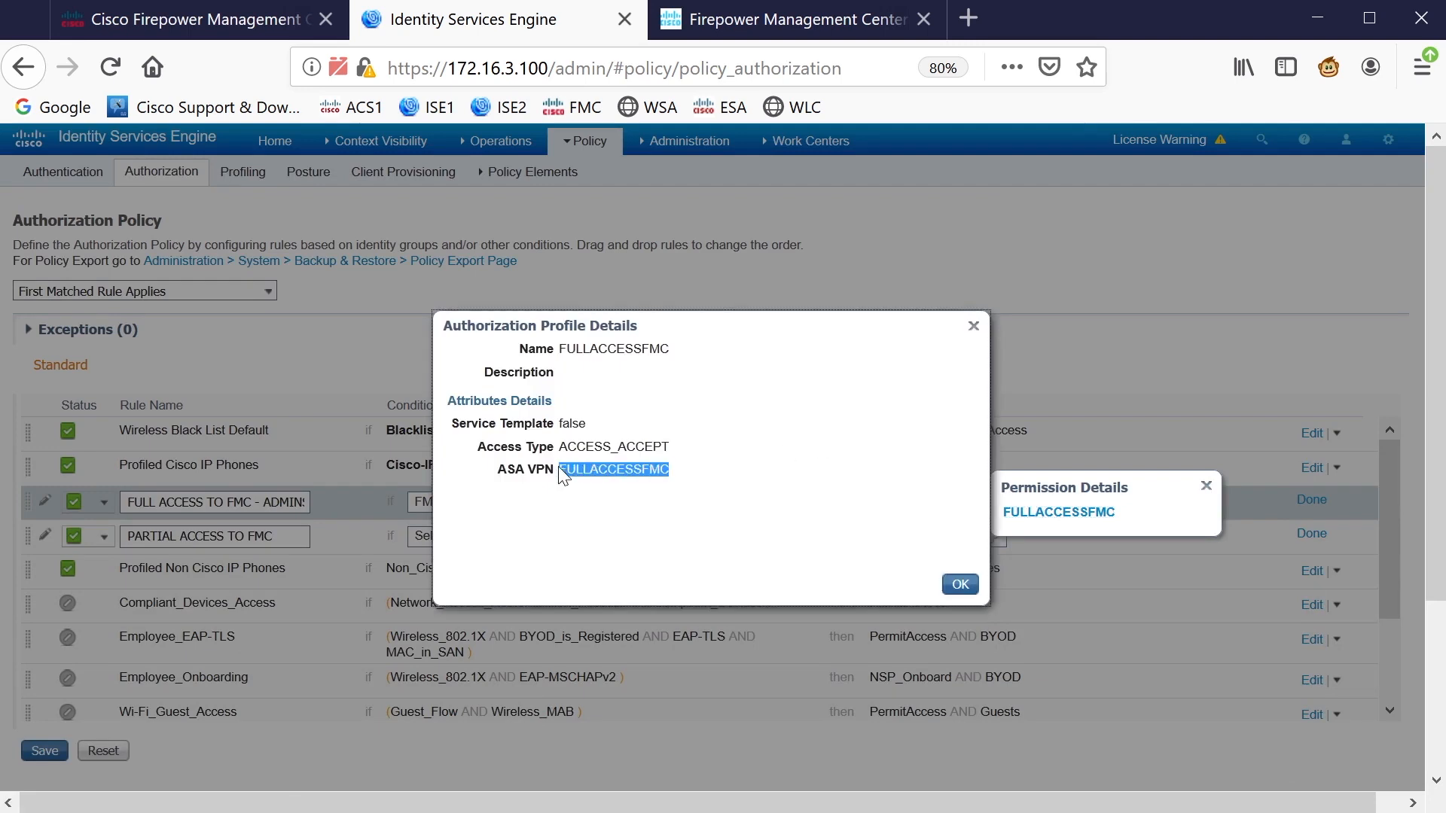
left_click(961, 585)
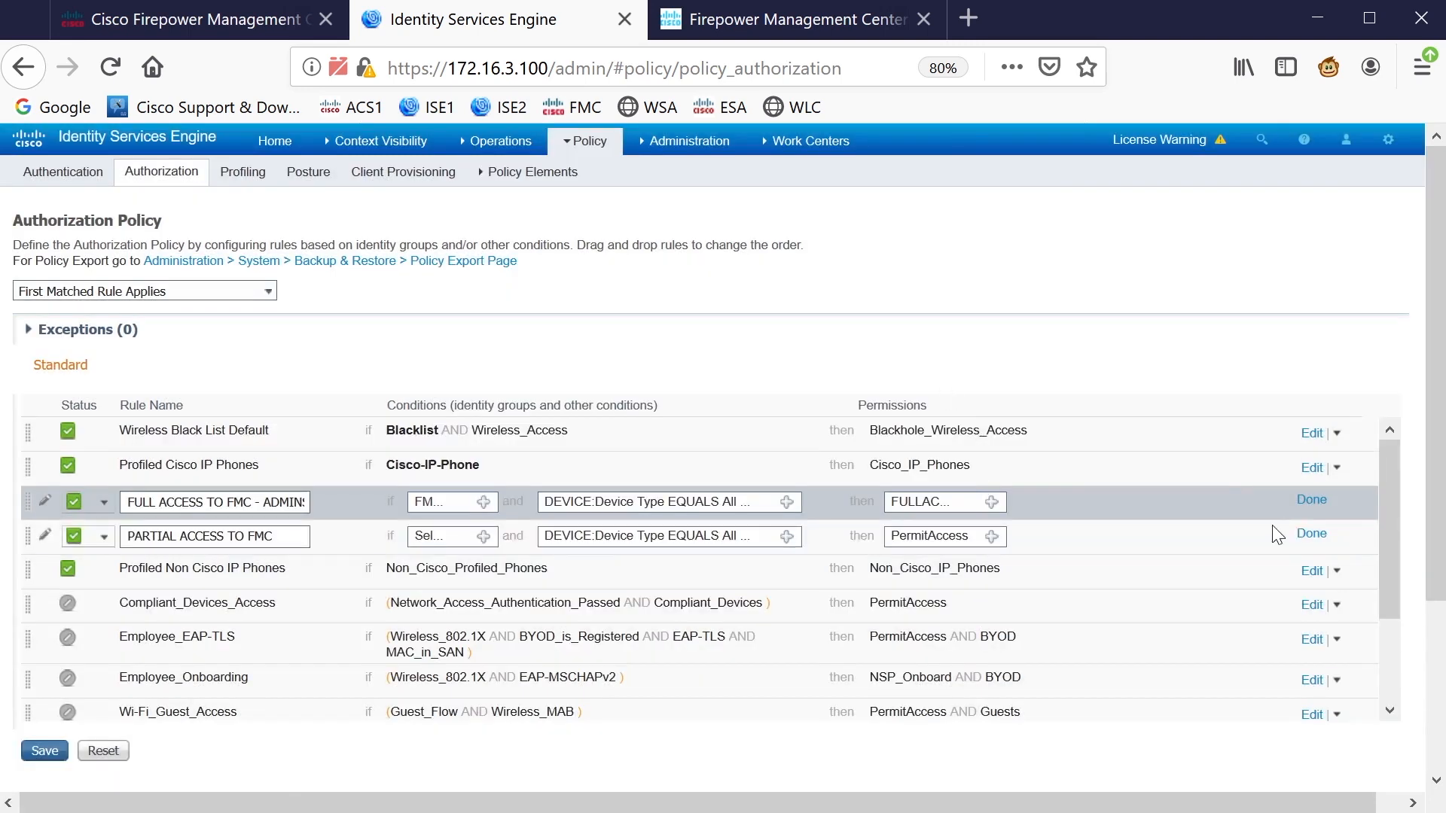
Finish both rules, save the policy, dismiss the PARTIAL ACCESS error, and reopen that rule
left_click(1307, 535)
left_click(1311, 500)
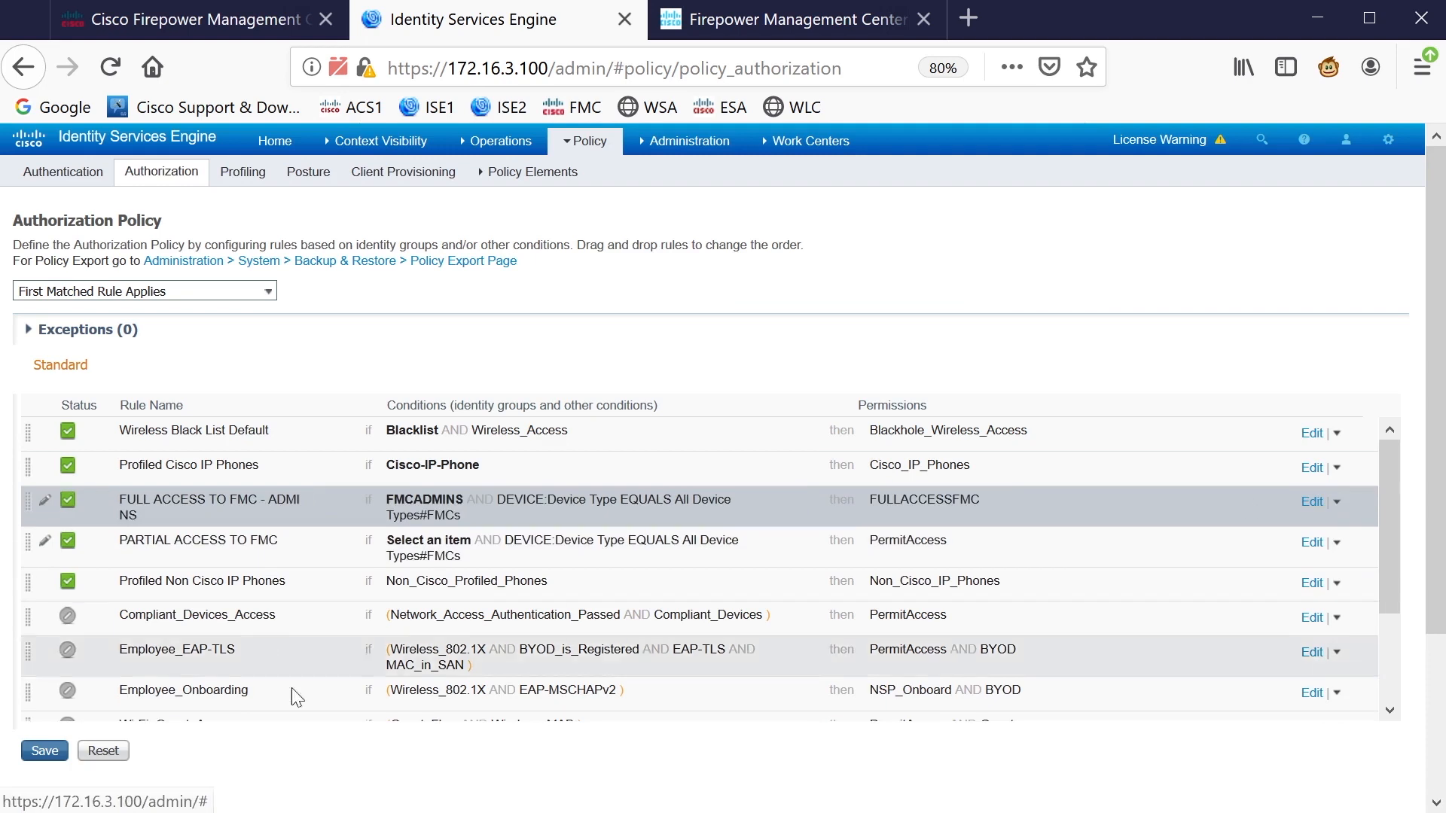
left_click(45, 751)
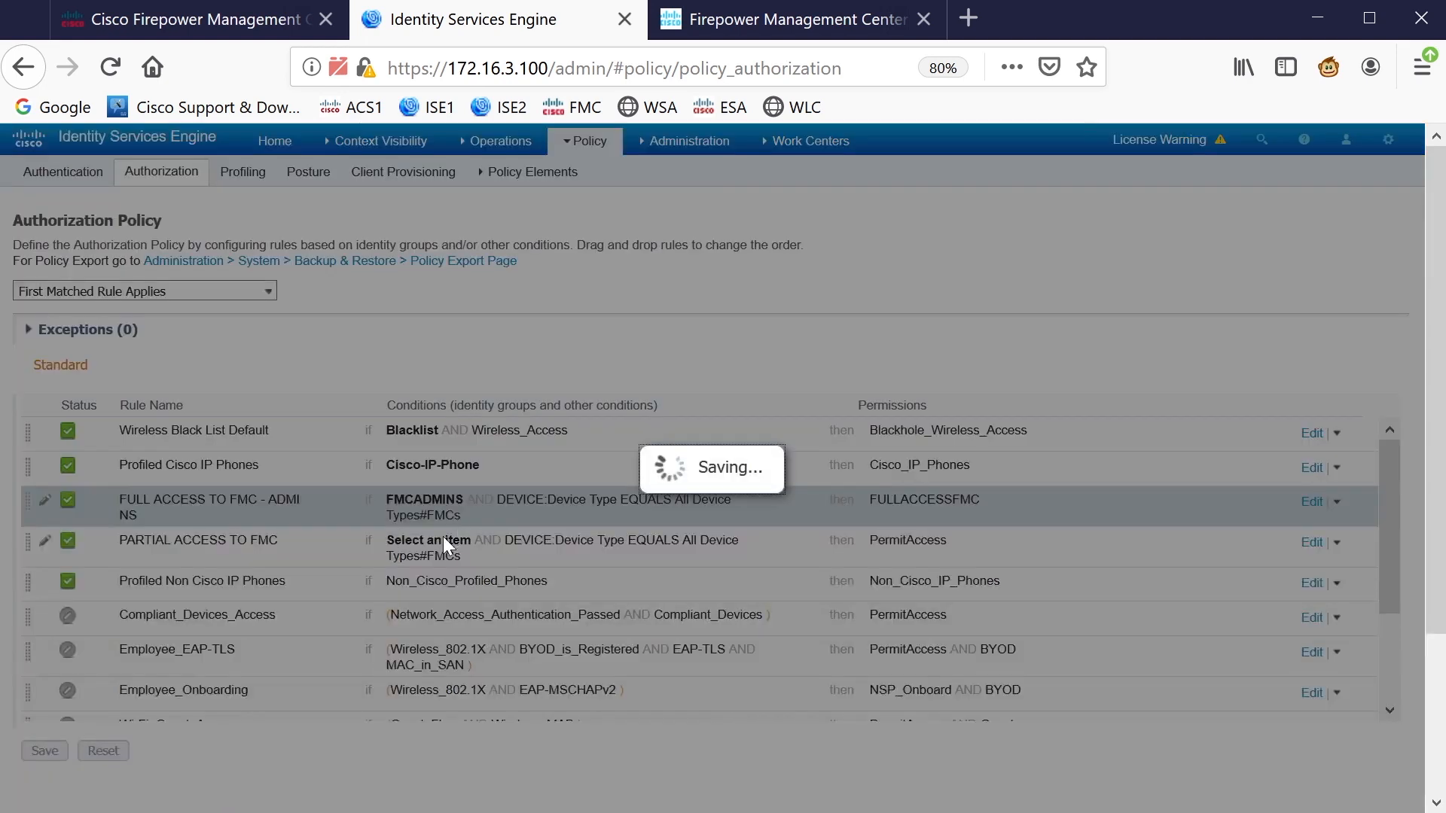
left_click(925, 198)
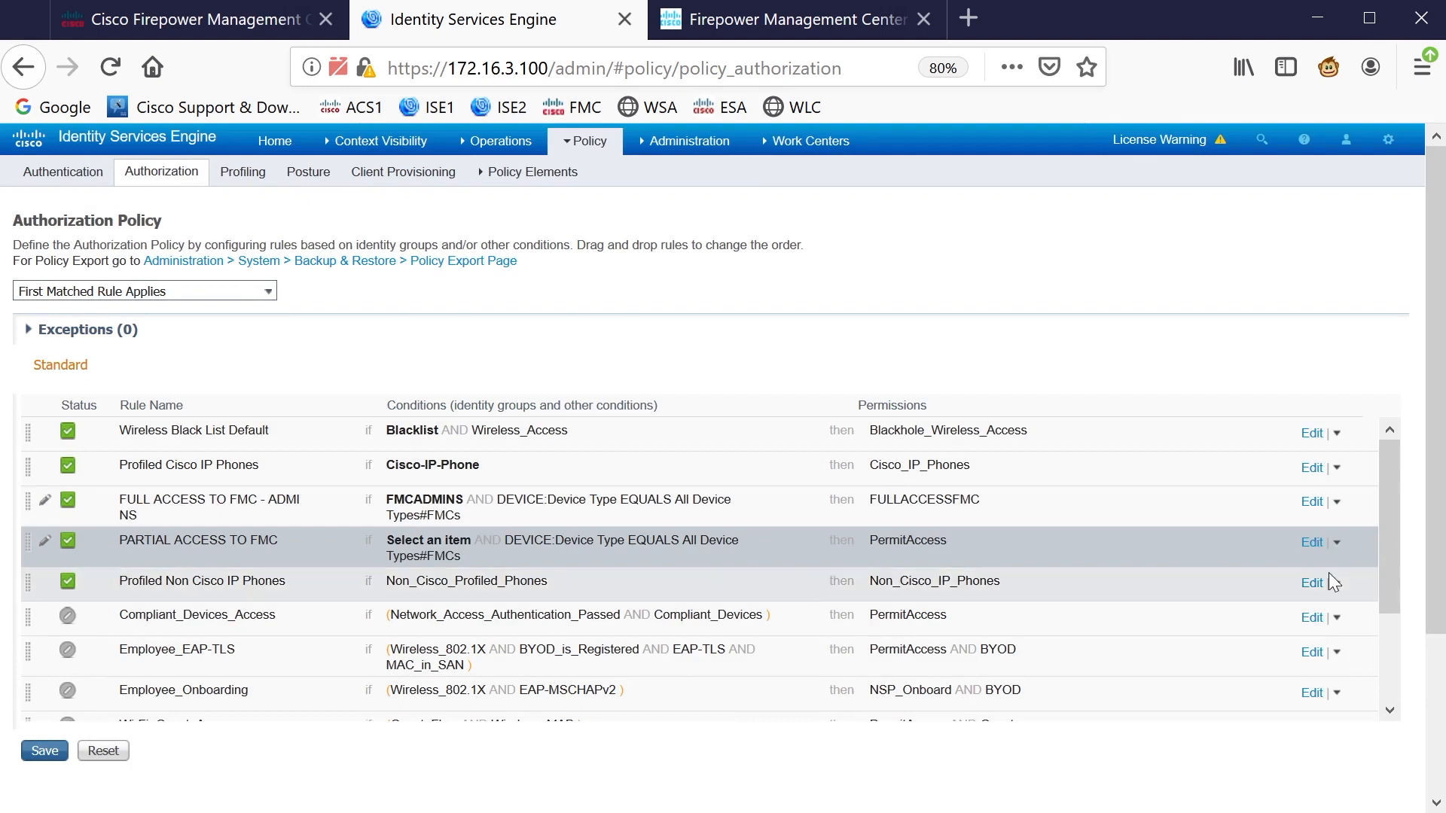
left_click(1313, 543)
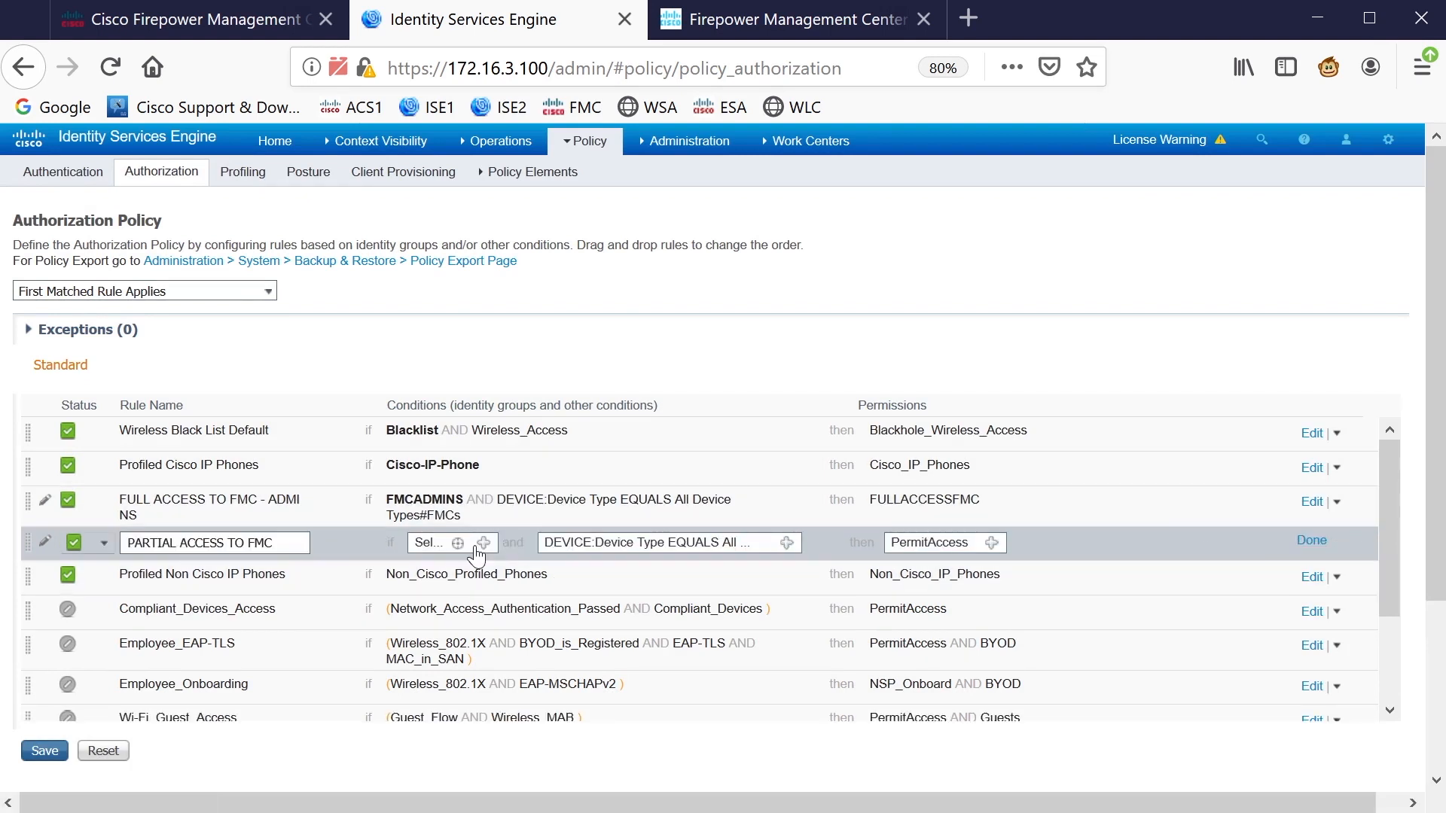
Set the PARTIAL ACCESS TO FMC identity group to Any and save the authorization policy
left_click(485, 543)
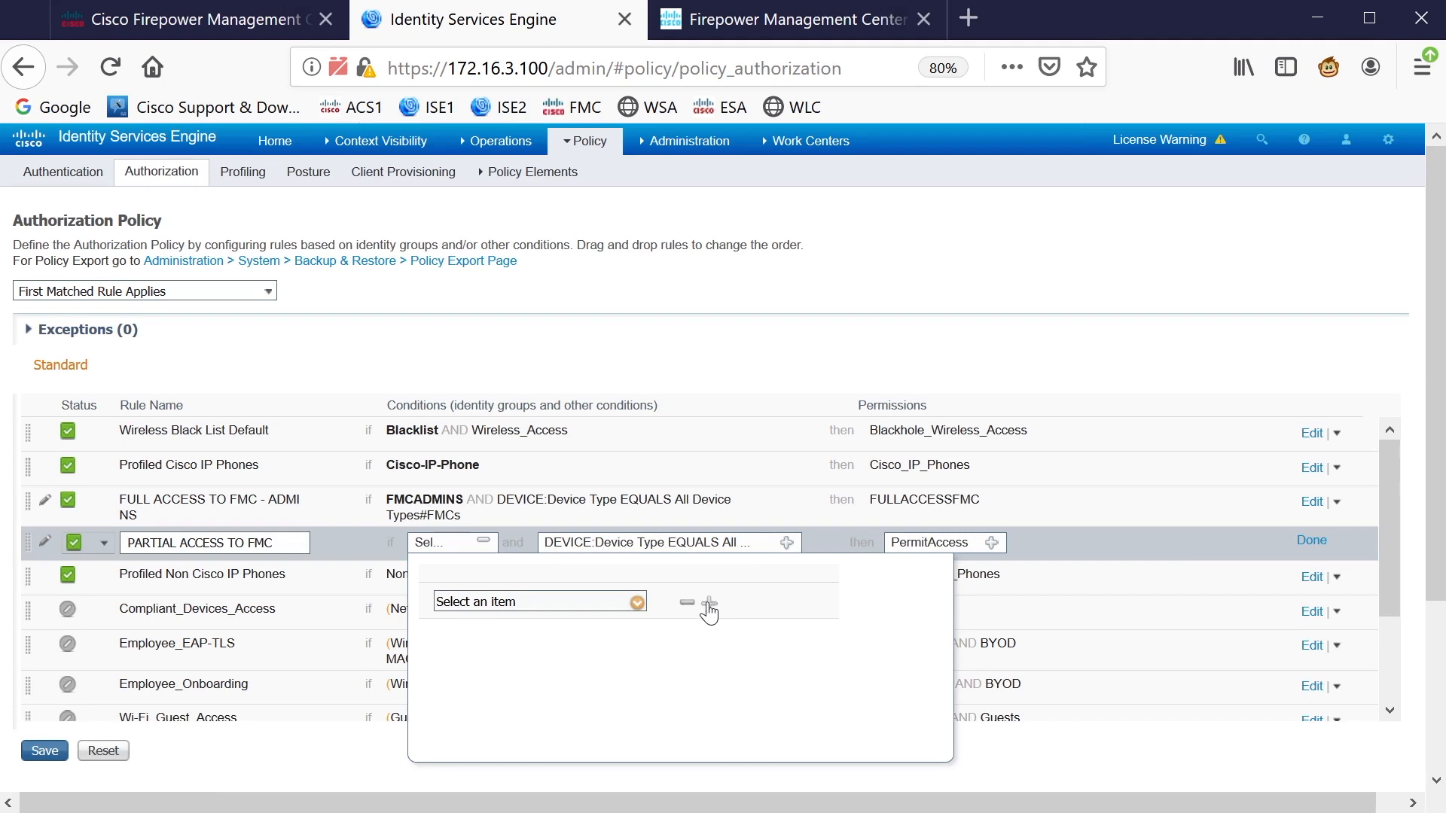
left_click(638, 603)
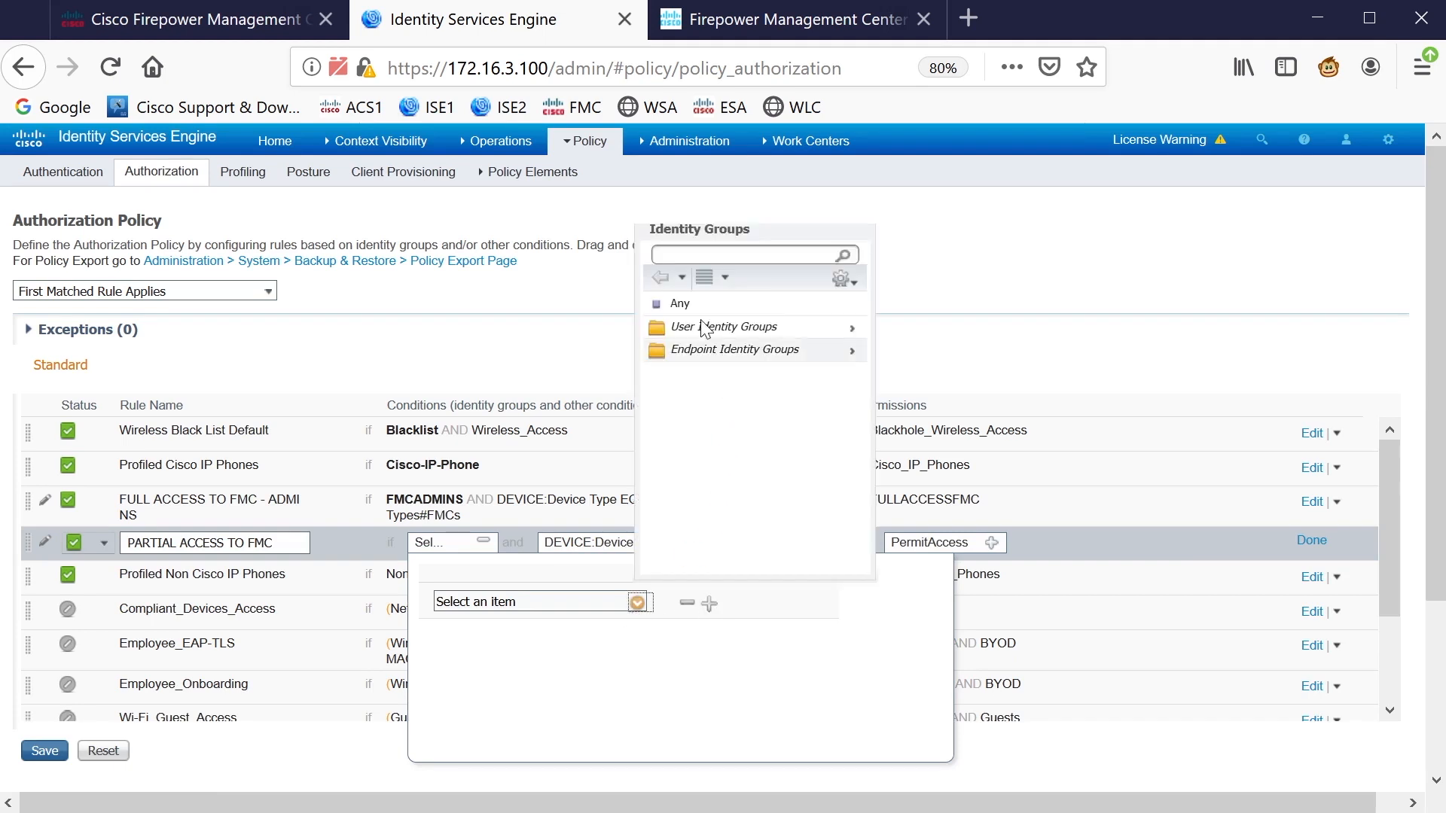
left_click(680, 302)
left_click(1037, 770)
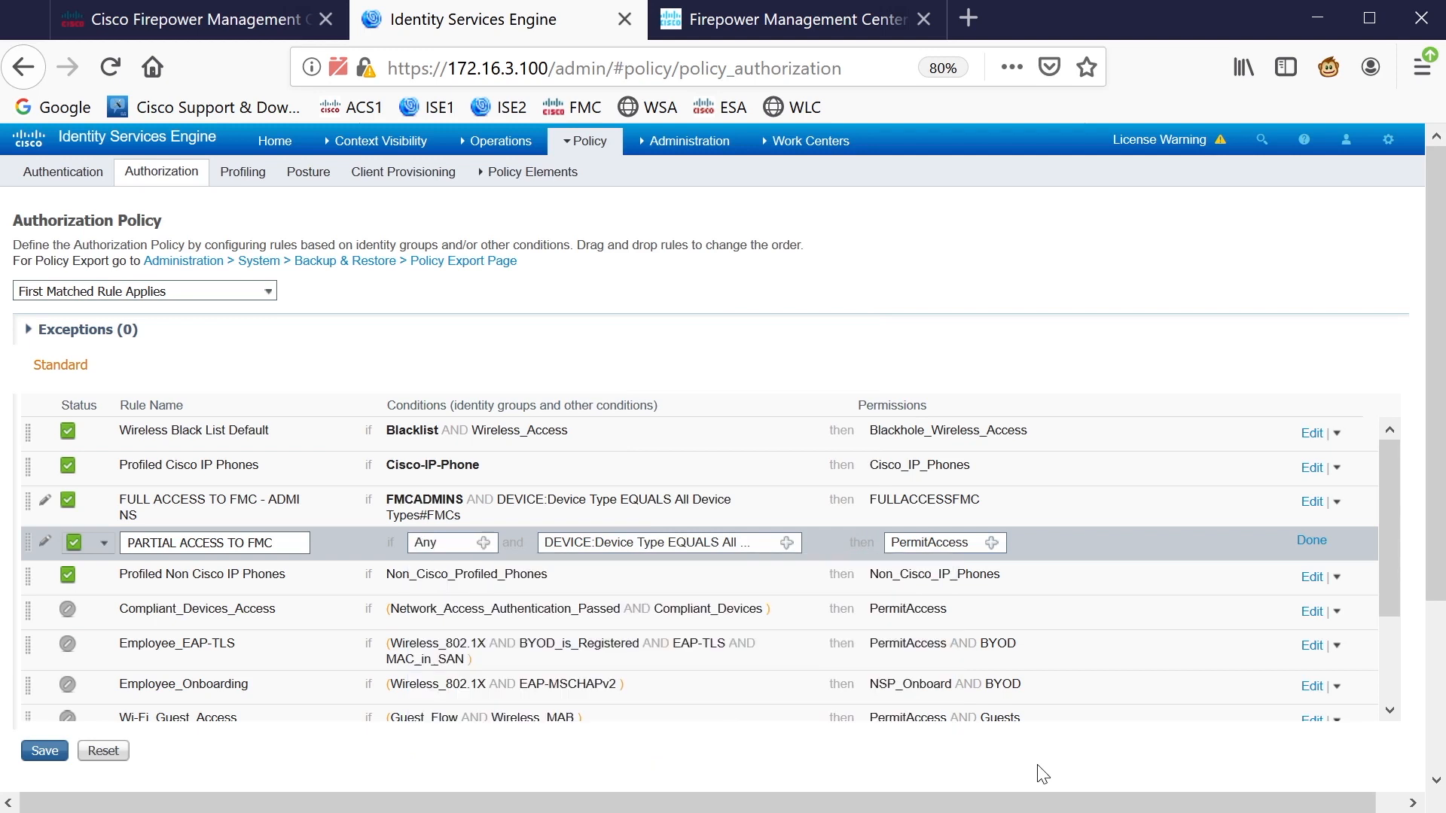
left_click(1312, 541)
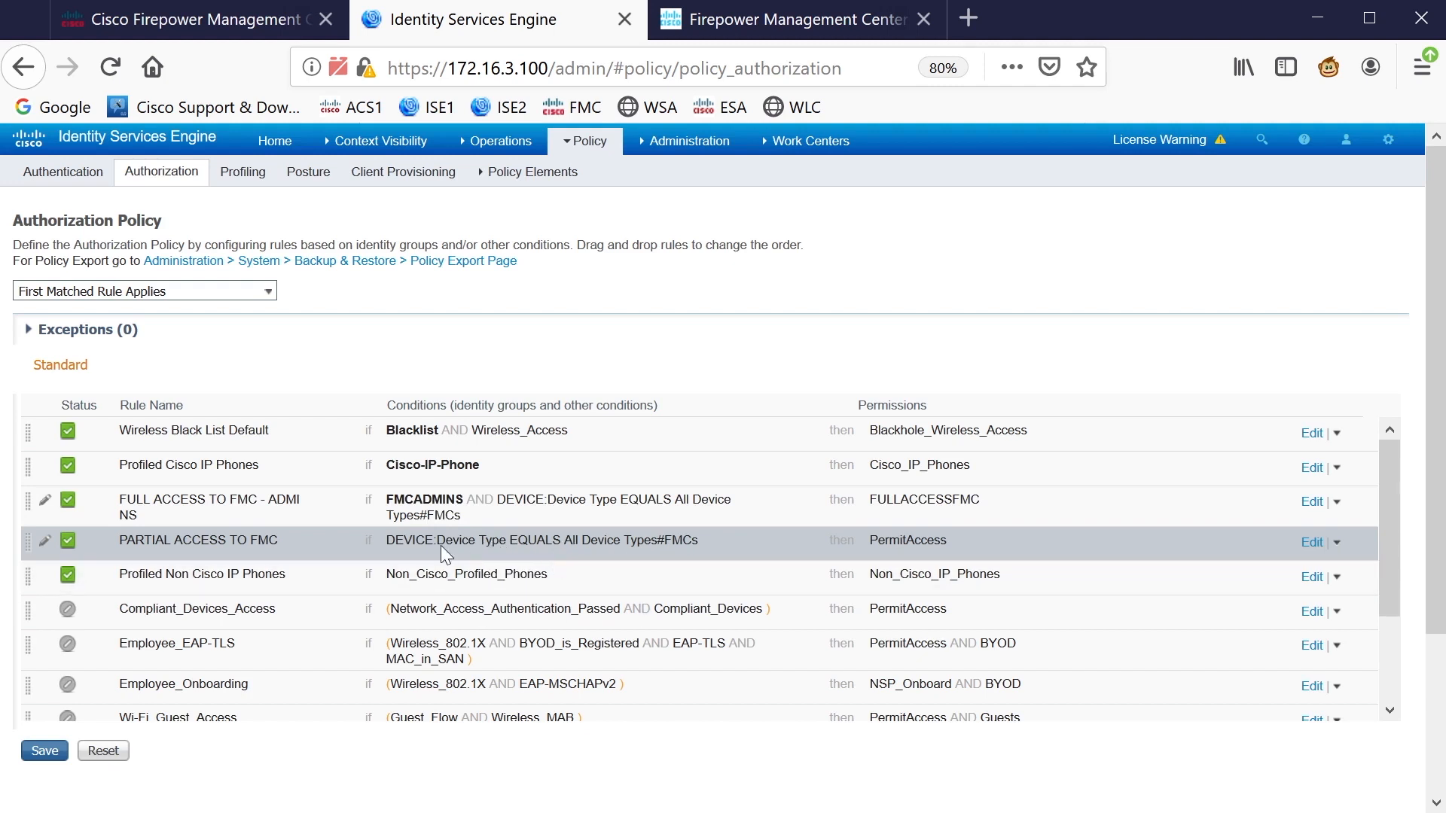
left_click(44, 751)
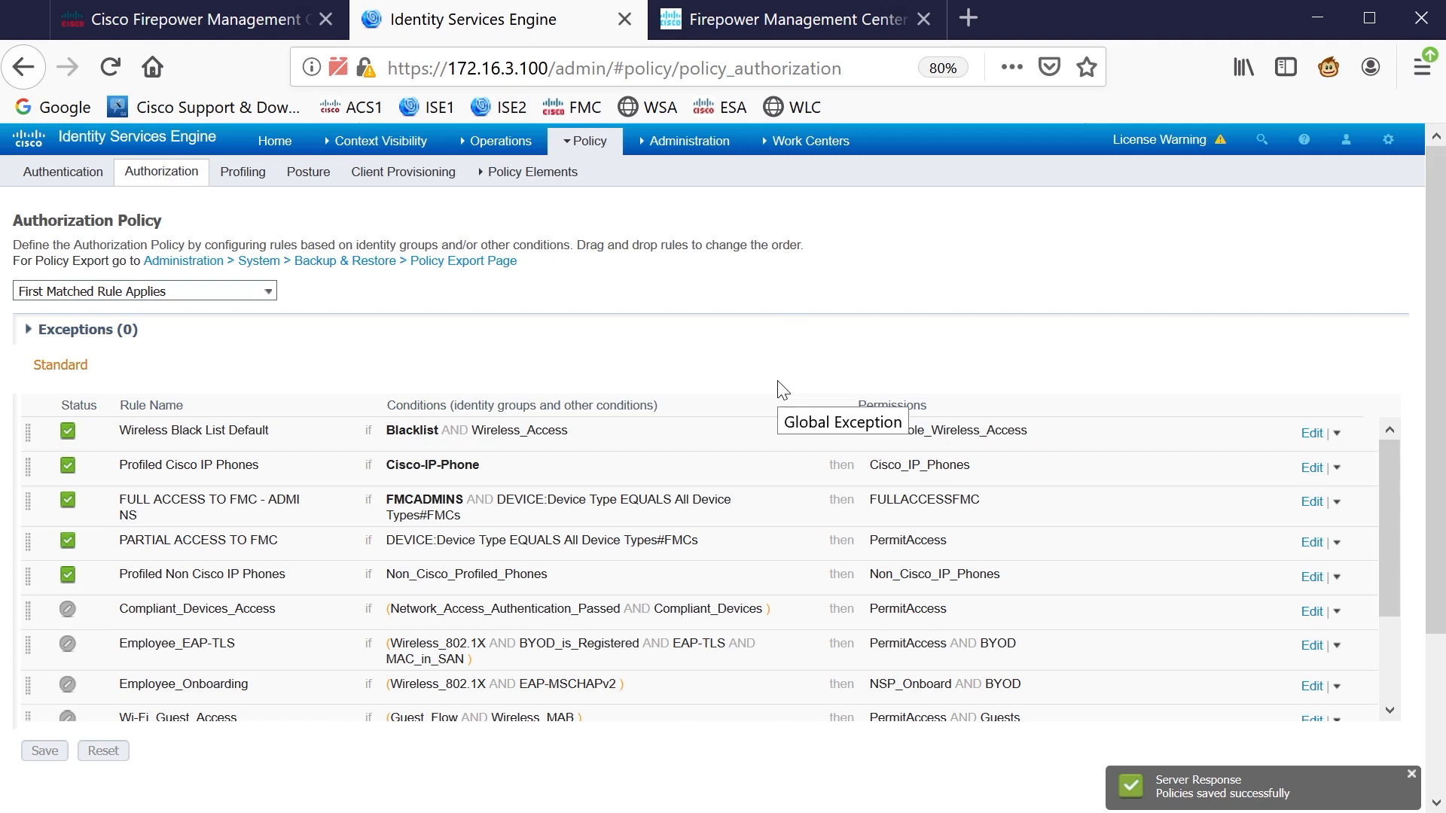
left_click(196, 32)
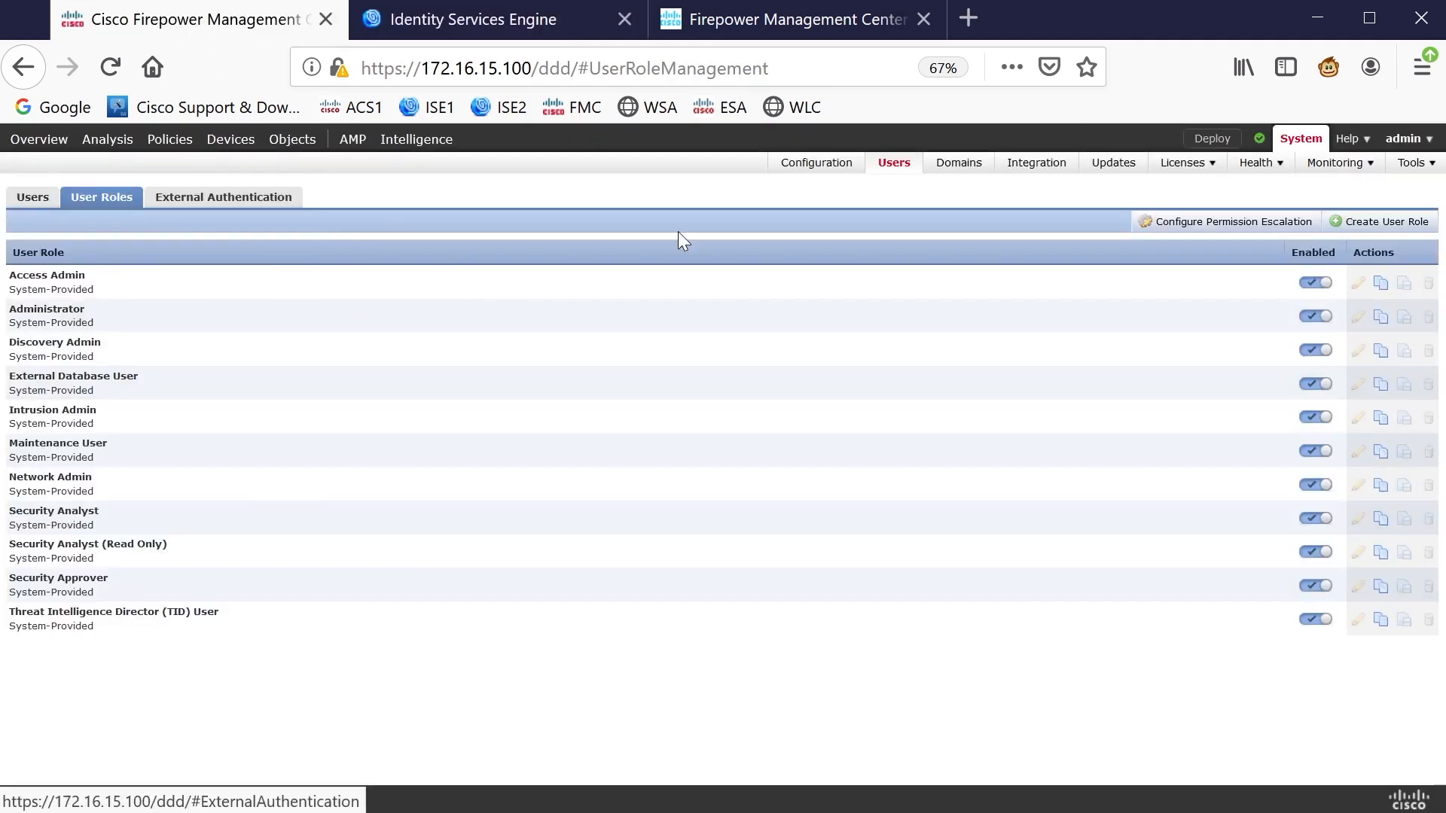
Start a new RADIUS external authentication object
left_click(222, 198)
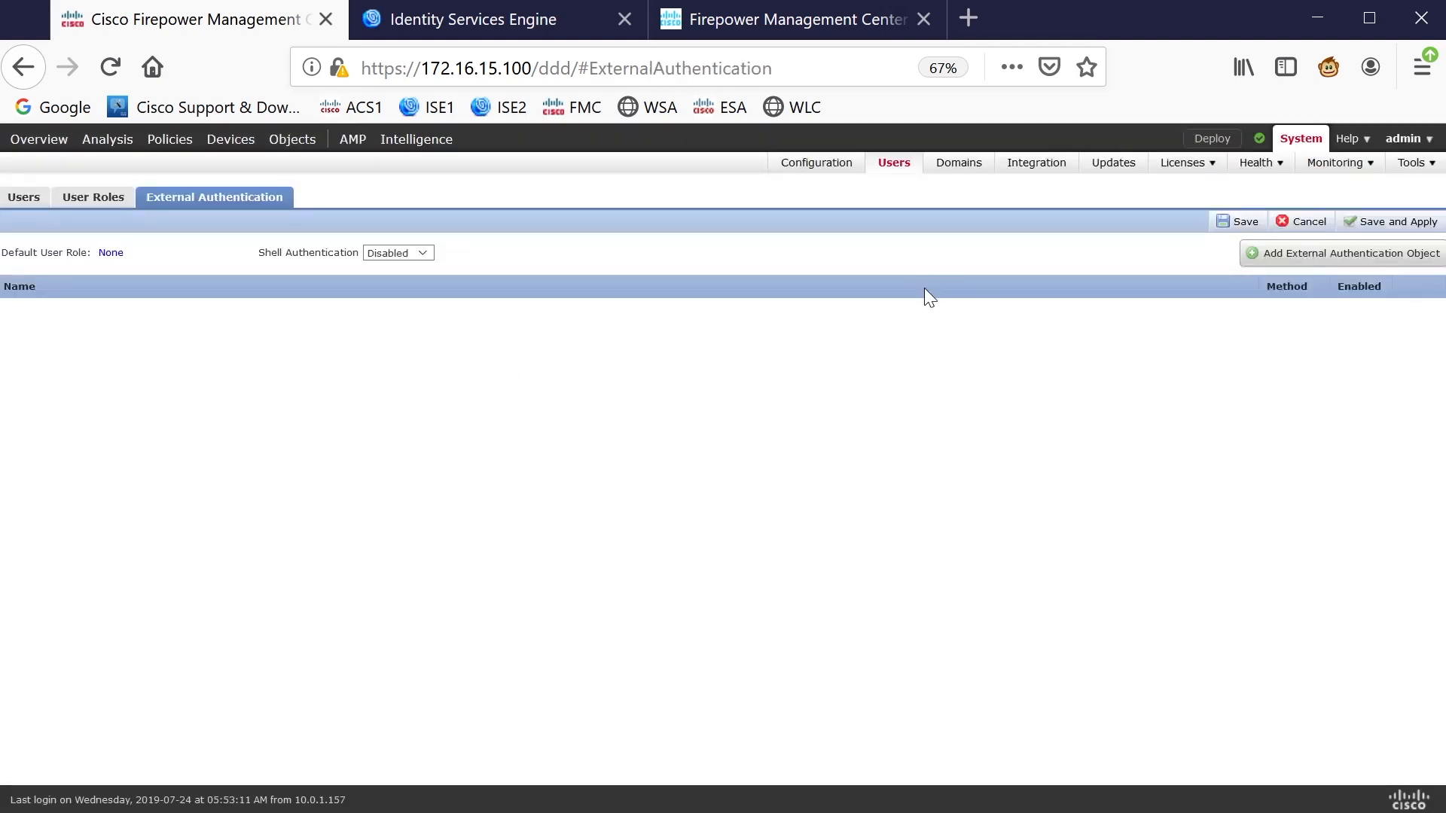
left_click(1345, 262)
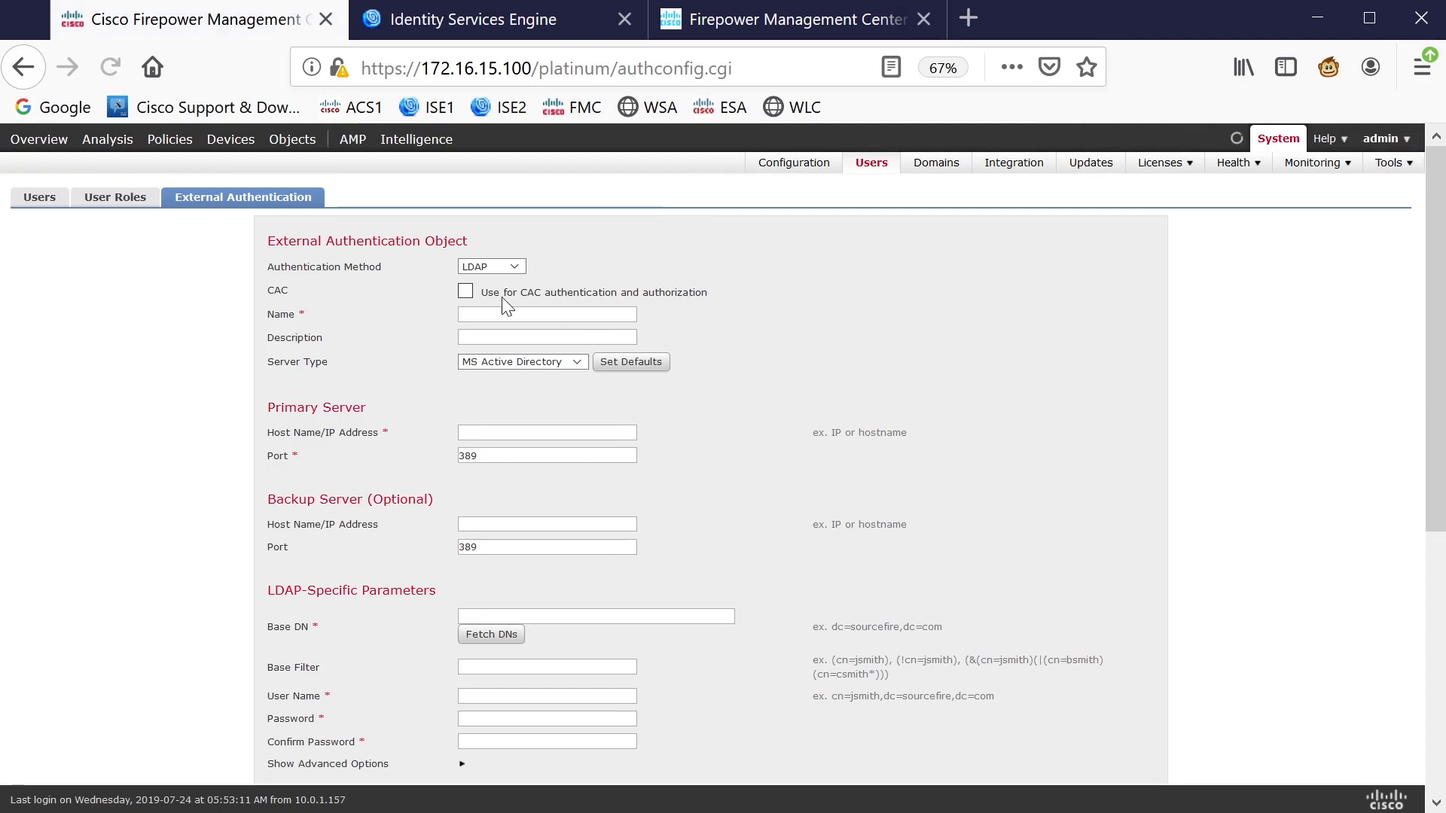
left_click(512, 268)
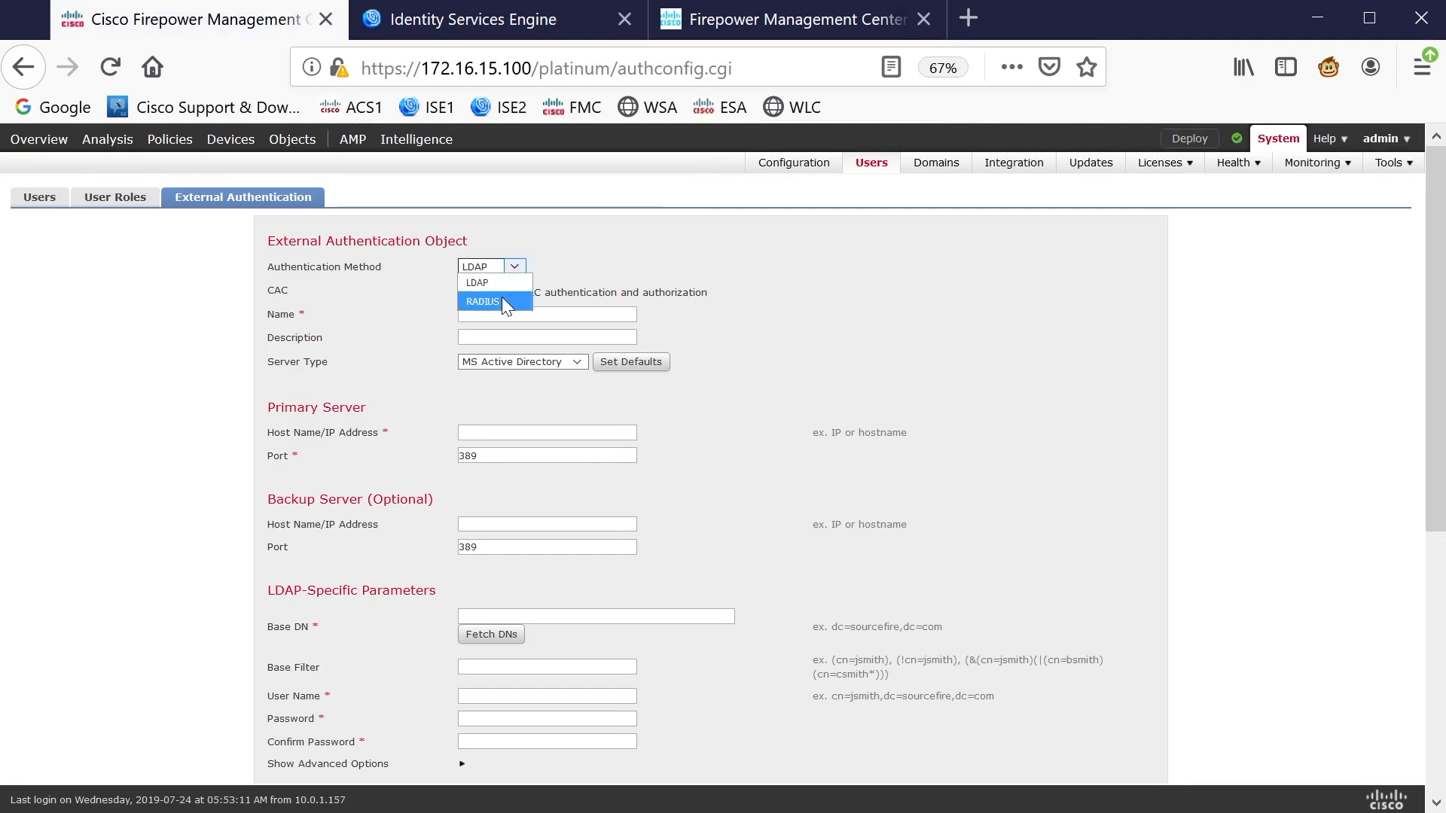
left_click(503, 300)
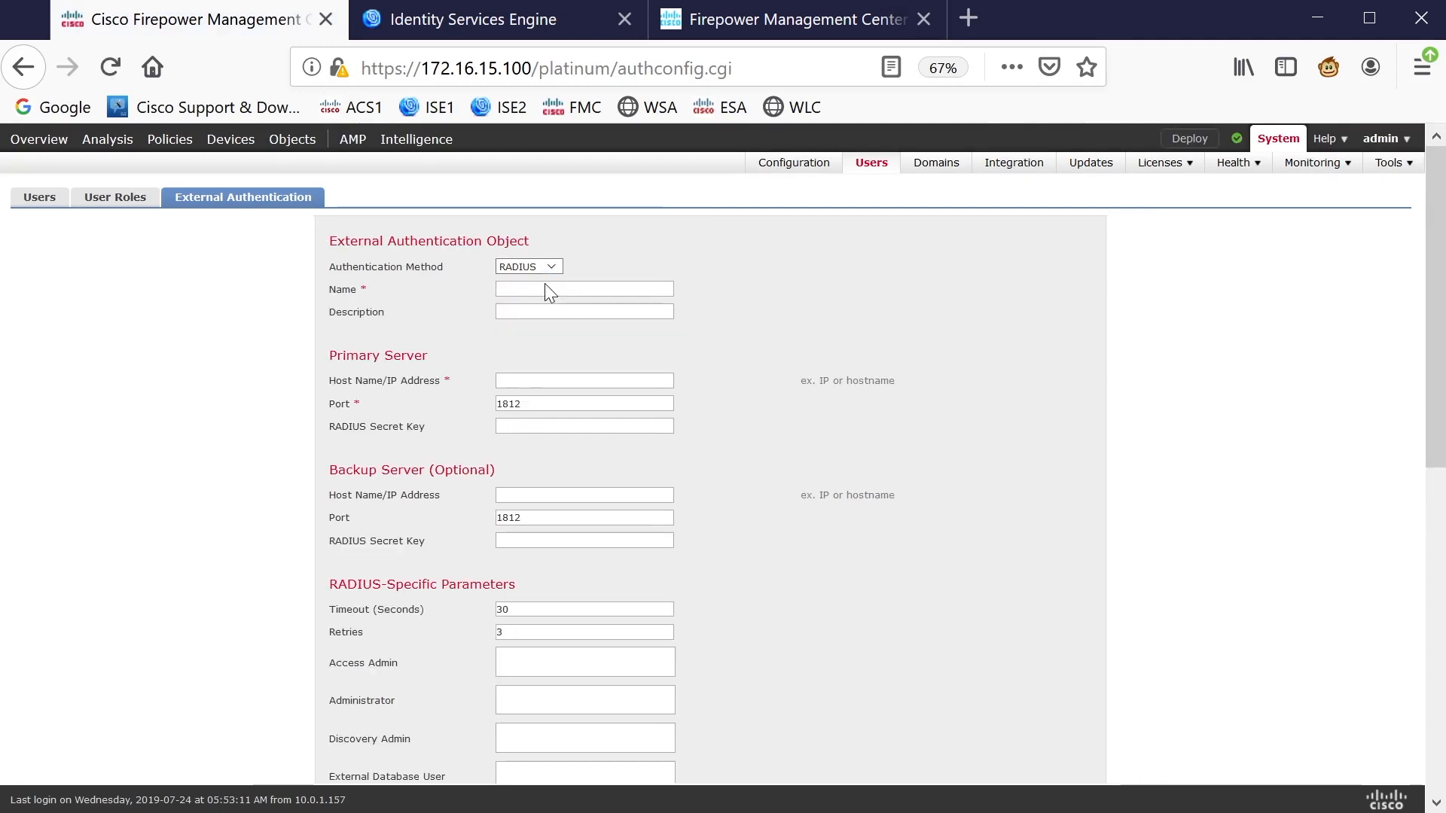
Name the object ISE1 with primary server 172.16.3.100 on port 1812
left_click(558, 289)
type("F")
key("BackSpace")
type("172.16.3.100")
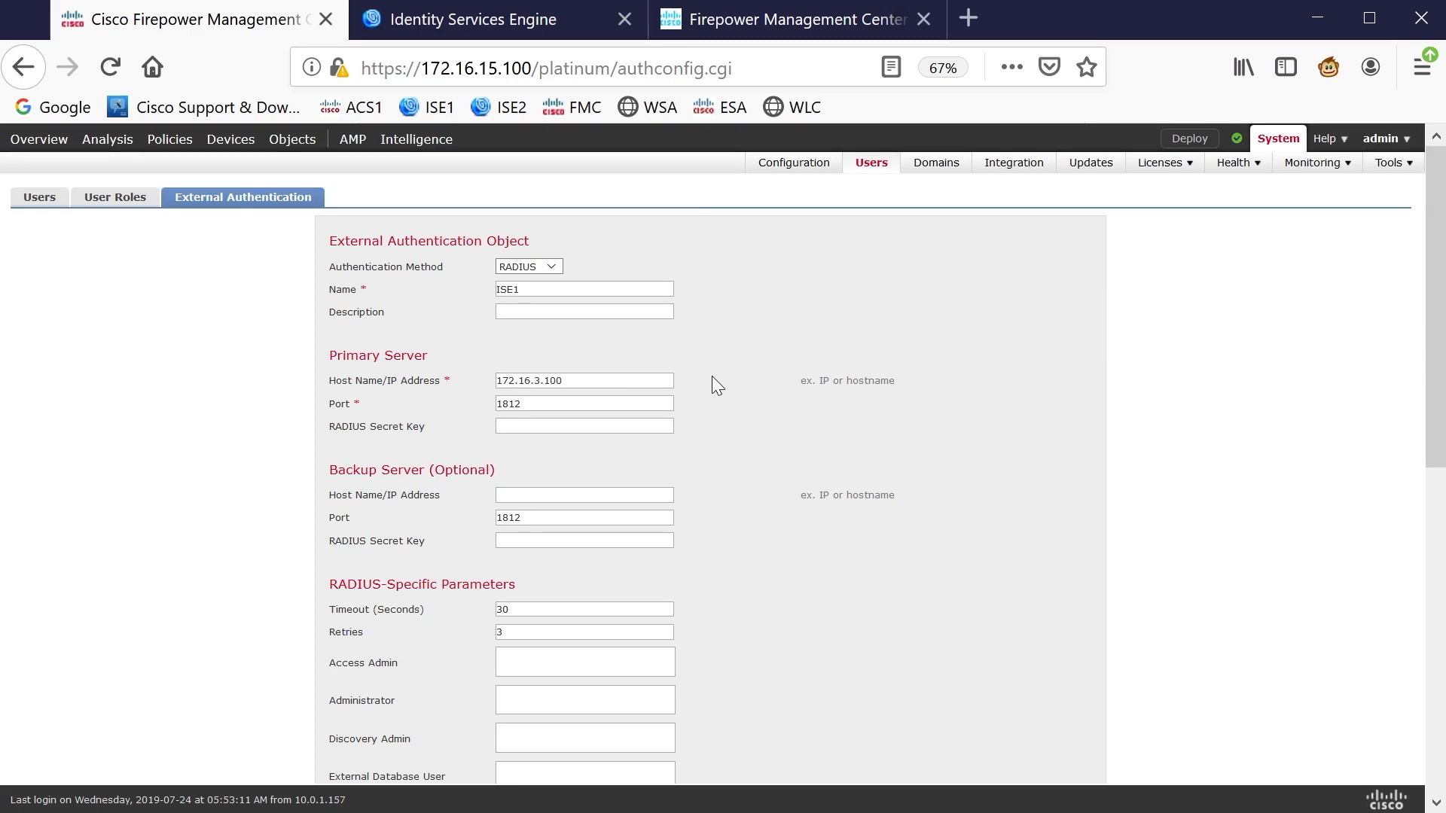
scroll(565, 388, "down", 3)
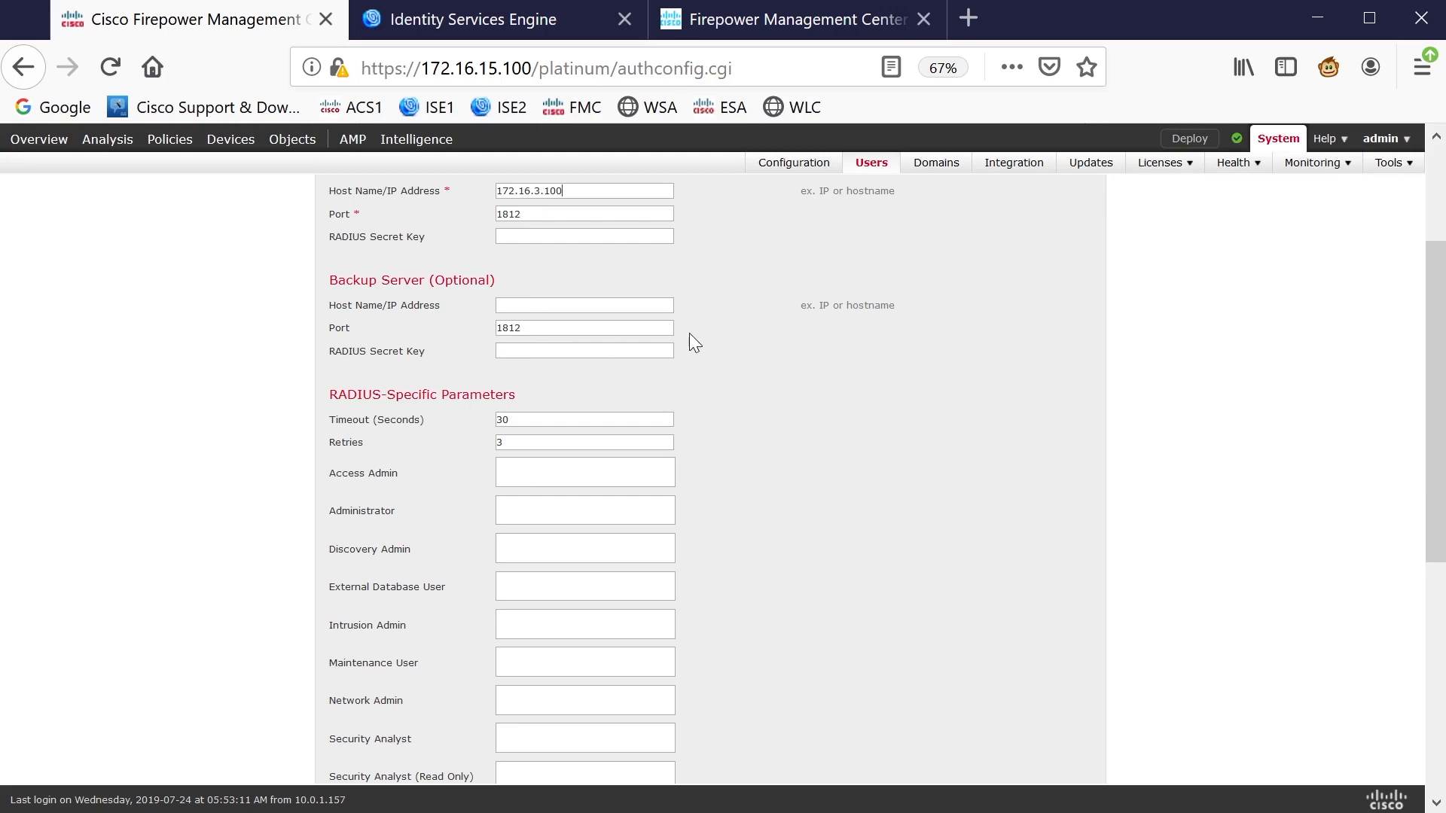
scroll(687, 333, "down", 1)
scroll(687, 333, "down", 1)
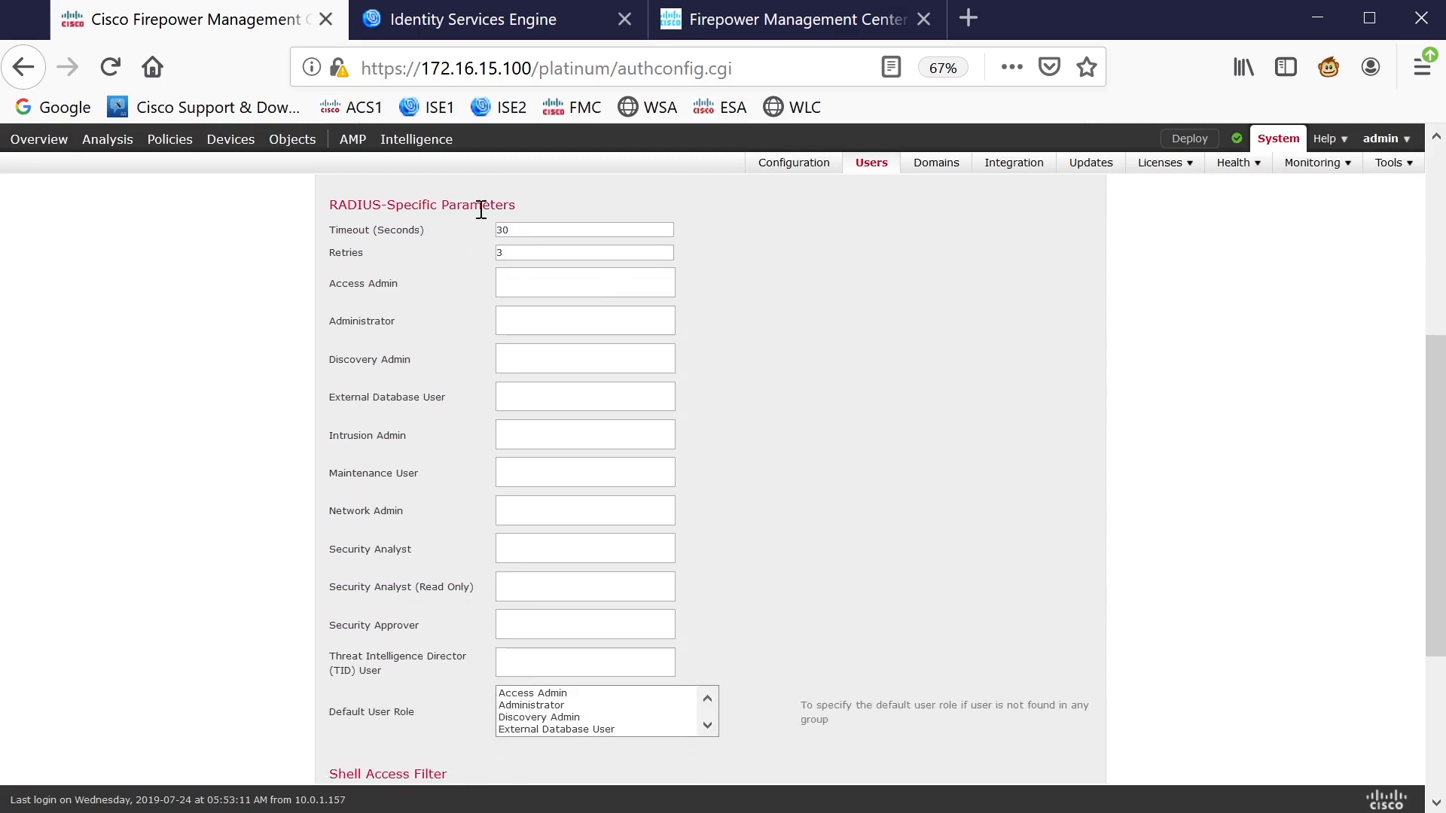
left_click_drag(522, 200, 312, 202)
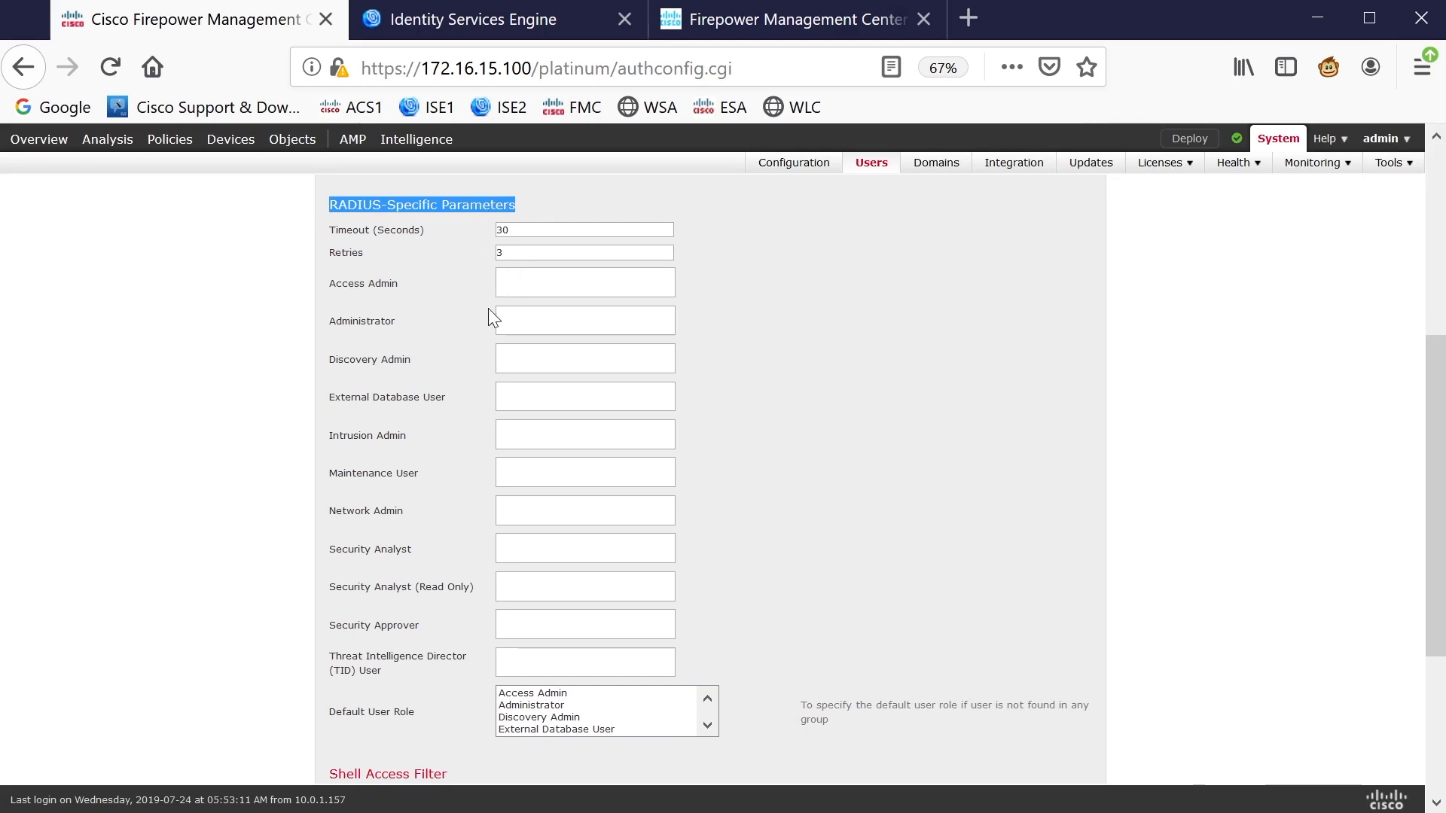
left_click(536, 315)
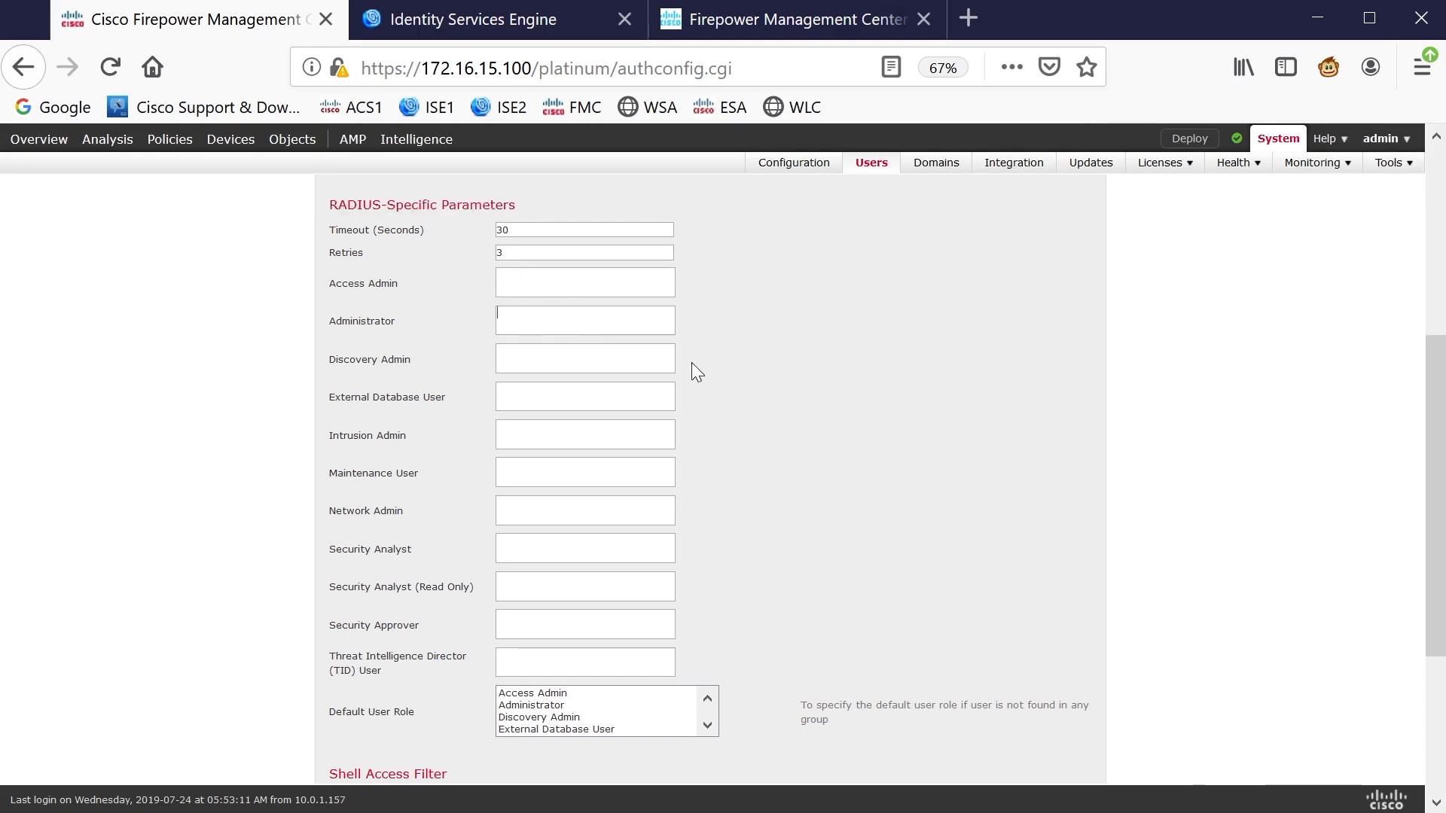
Map the Administrator role to Class=FULLACCESSFMC, checking the profile name in ISE
type("Class=")
left_click(457, 10)
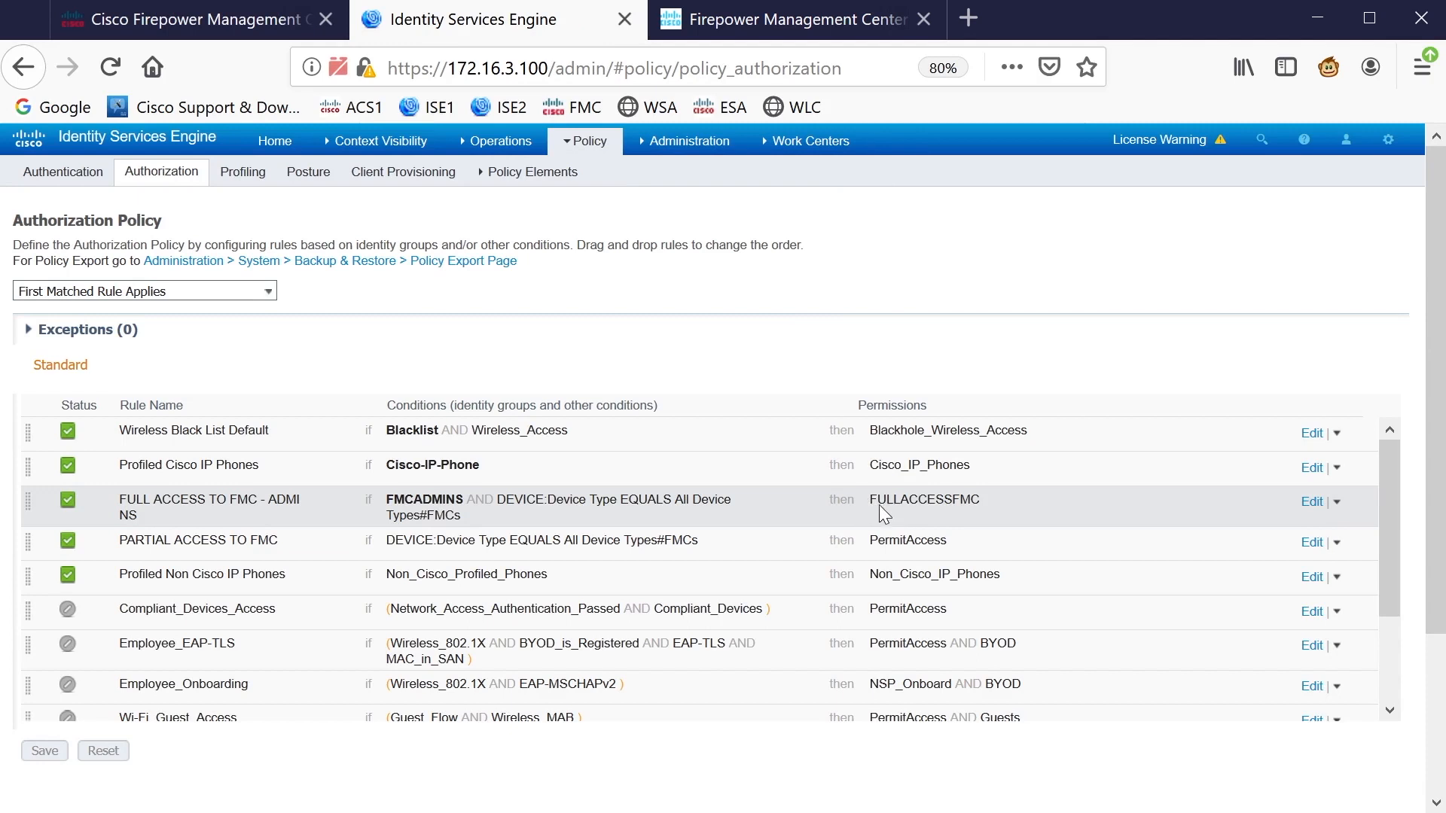
left_click(226, 19)
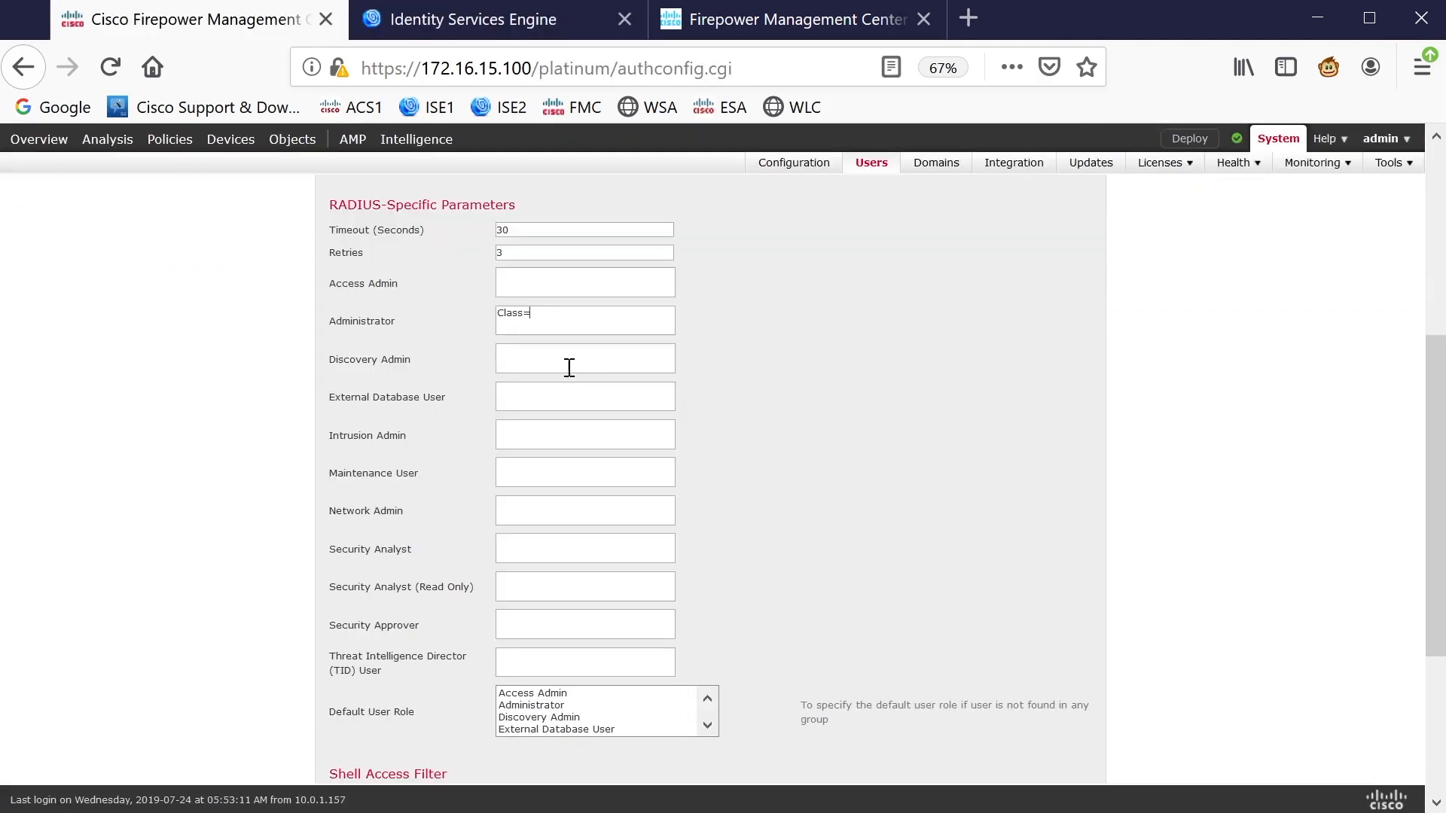
type("ESSFMC")
left_click_drag(492, 314, 524, 319)
left_click_drag(622, 317, 530, 316)
Make Security Analyst (Read Only) the default user role and attempt to save ISE1
left_click(499, 280)
scroll(714, 331, "down", 6)
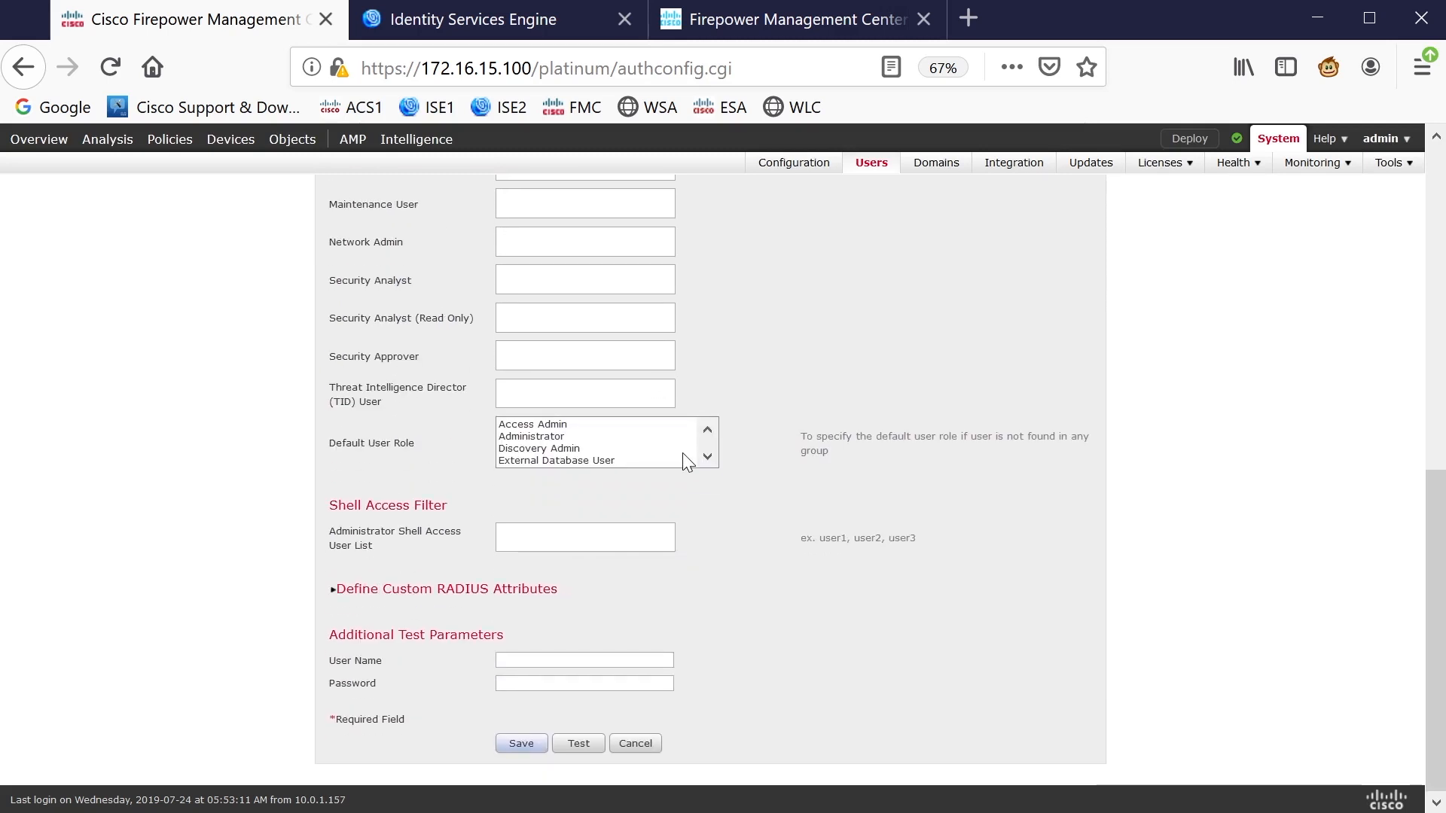
scroll(707, 459, "down", 2)
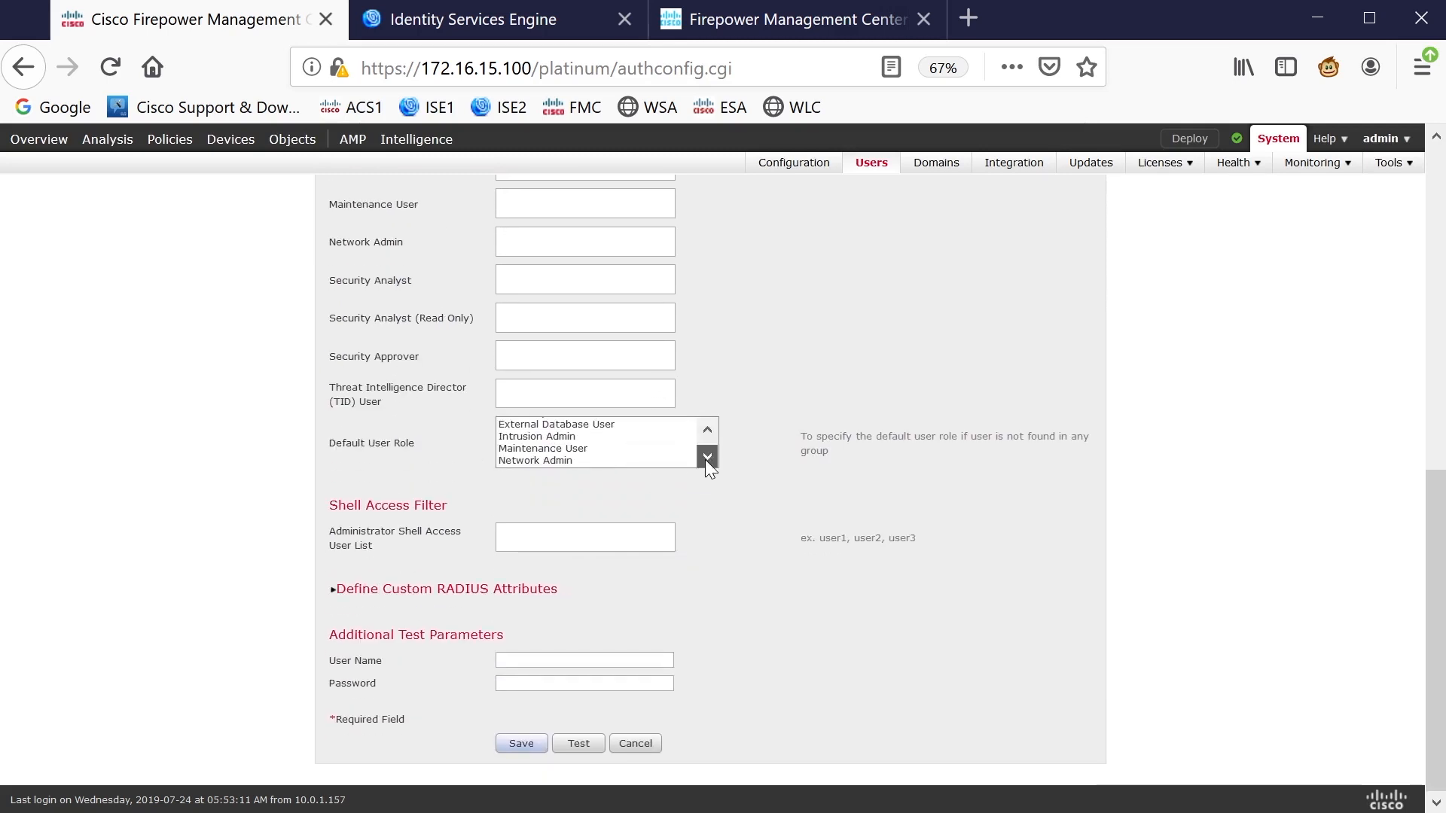
left_click(596, 450)
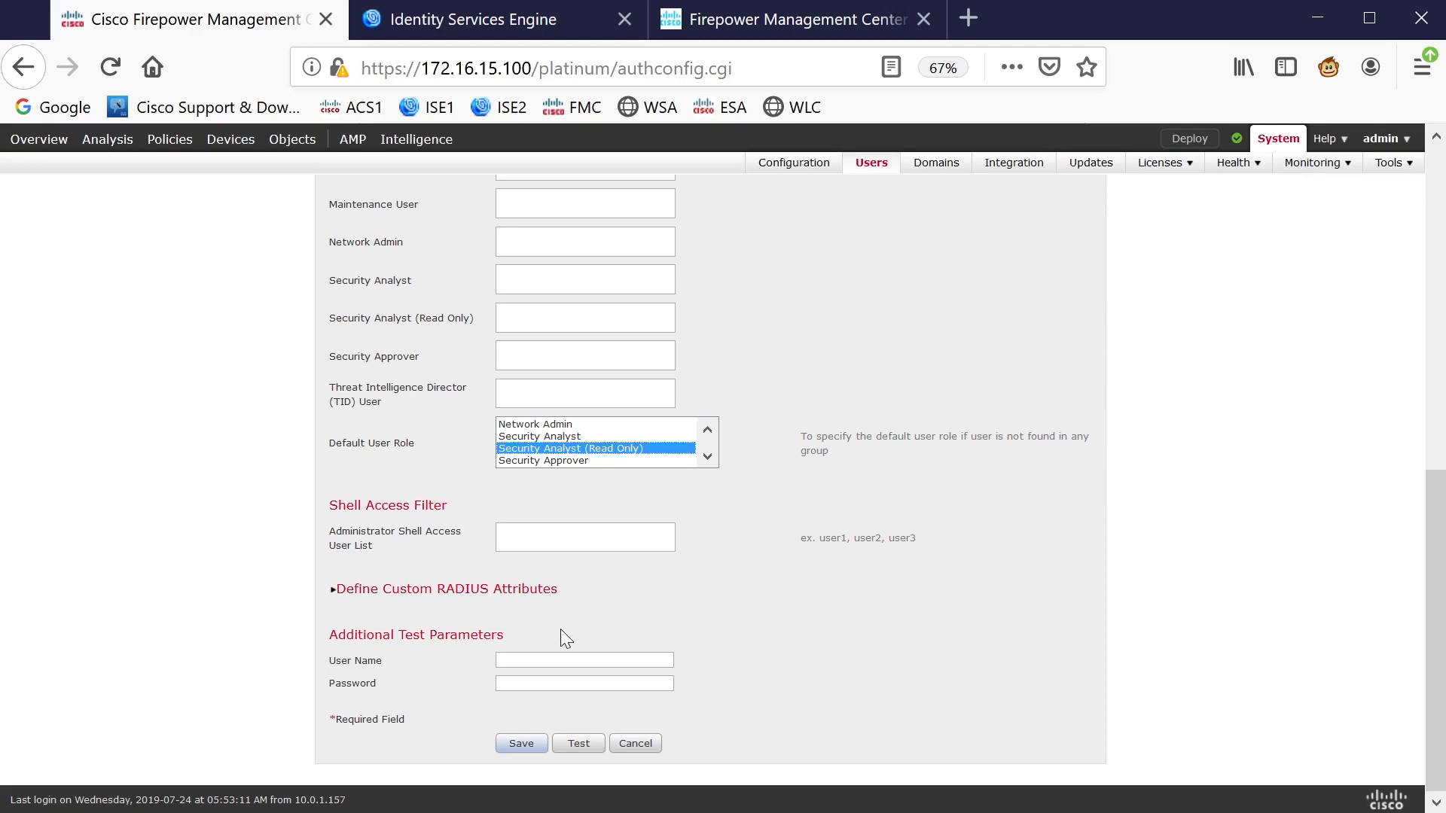
left_click(522, 742)
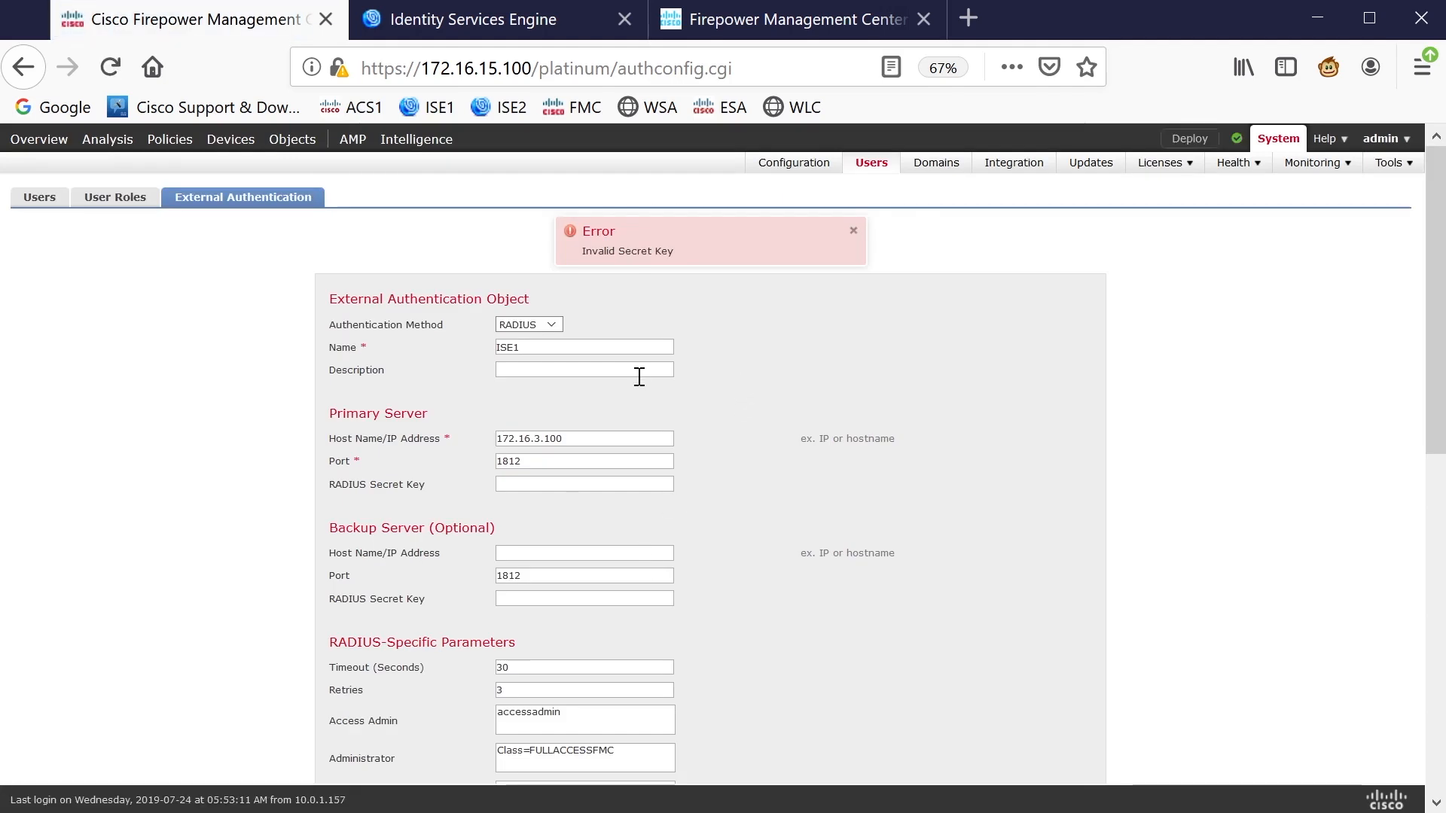
Enter the RADIUS secret key and save the ISE1 object
left_click(549, 485)
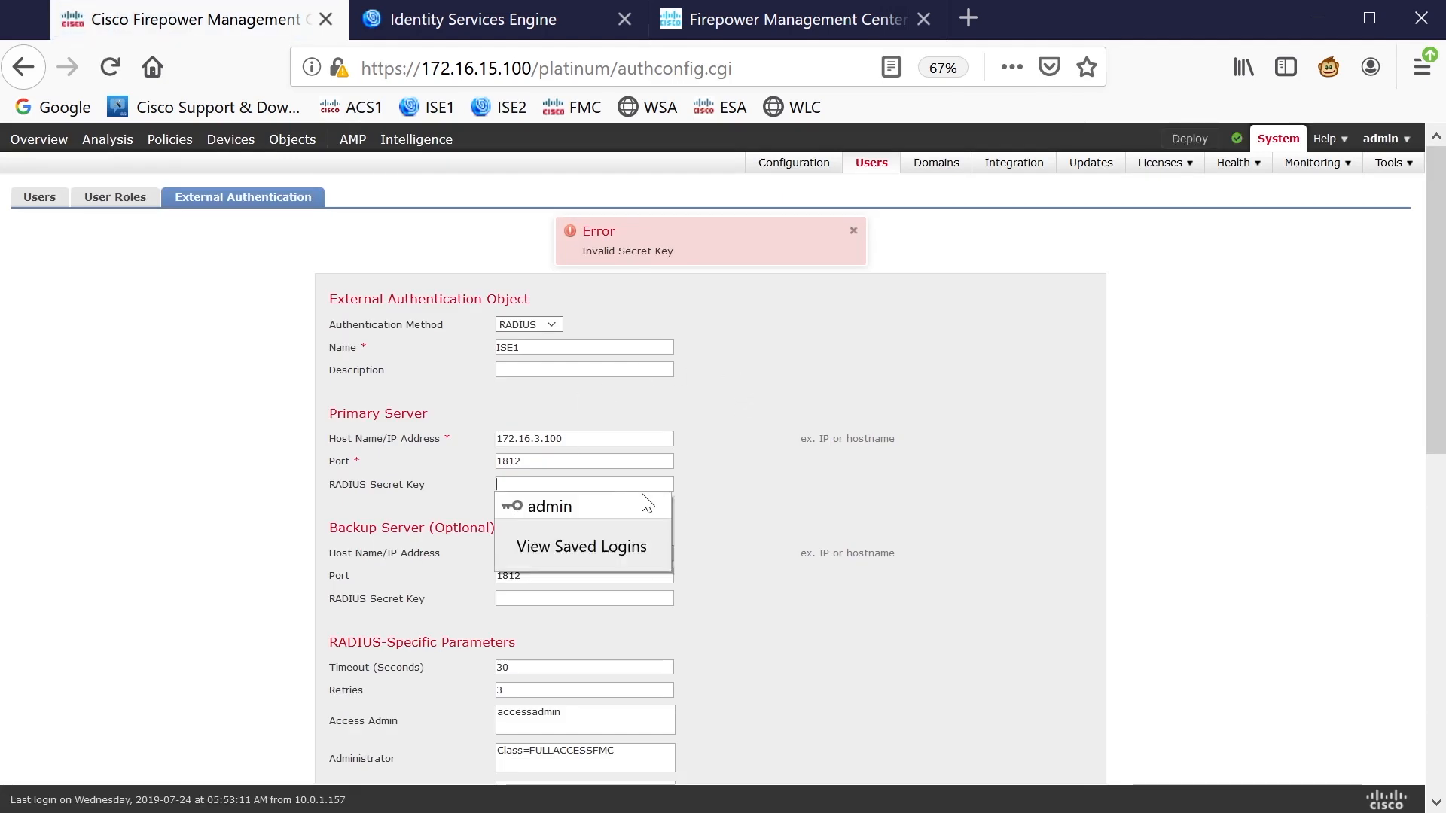
type("cisco")
scroll(874, 487, "down", 10)
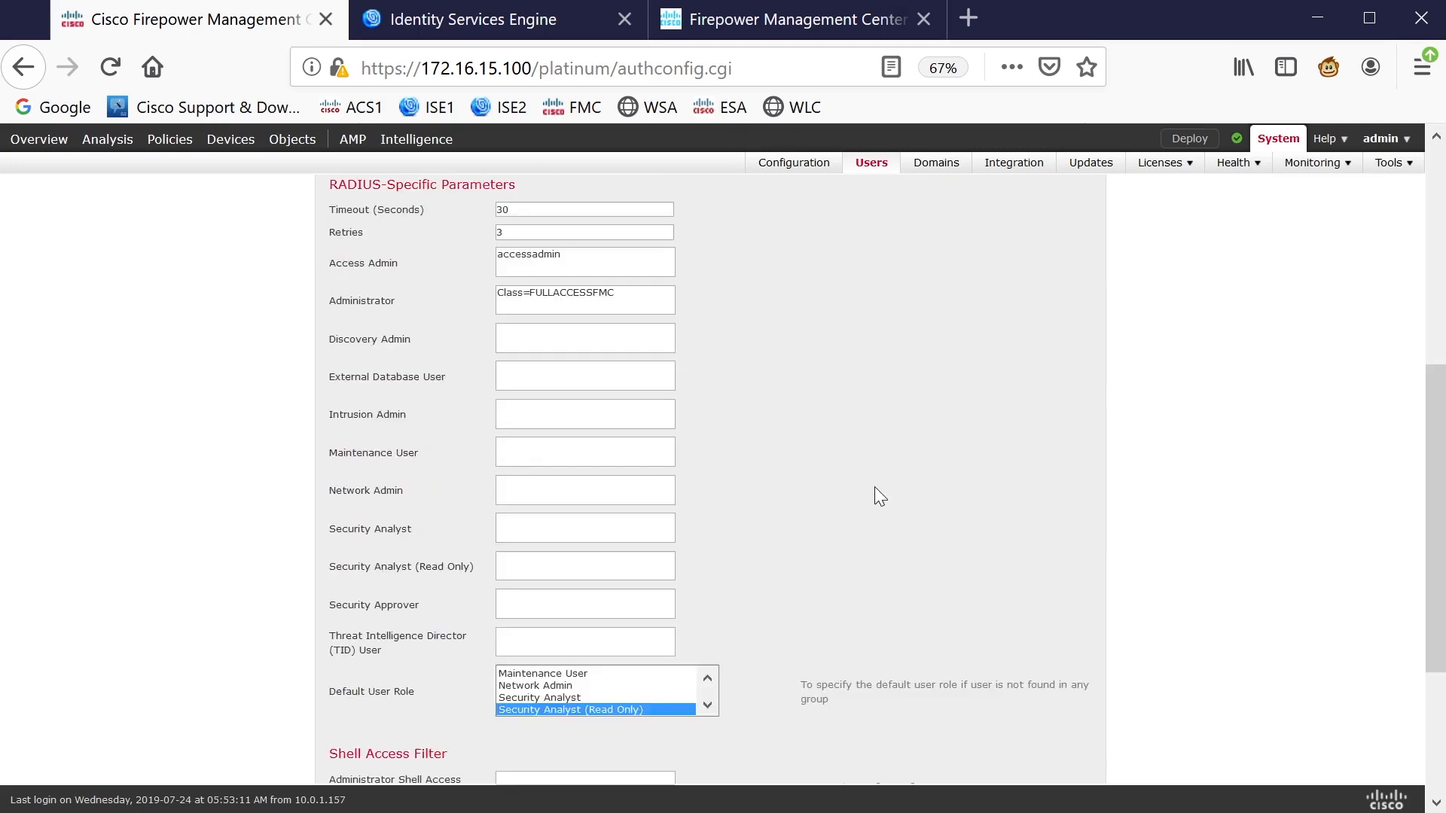
left_click(522, 743)
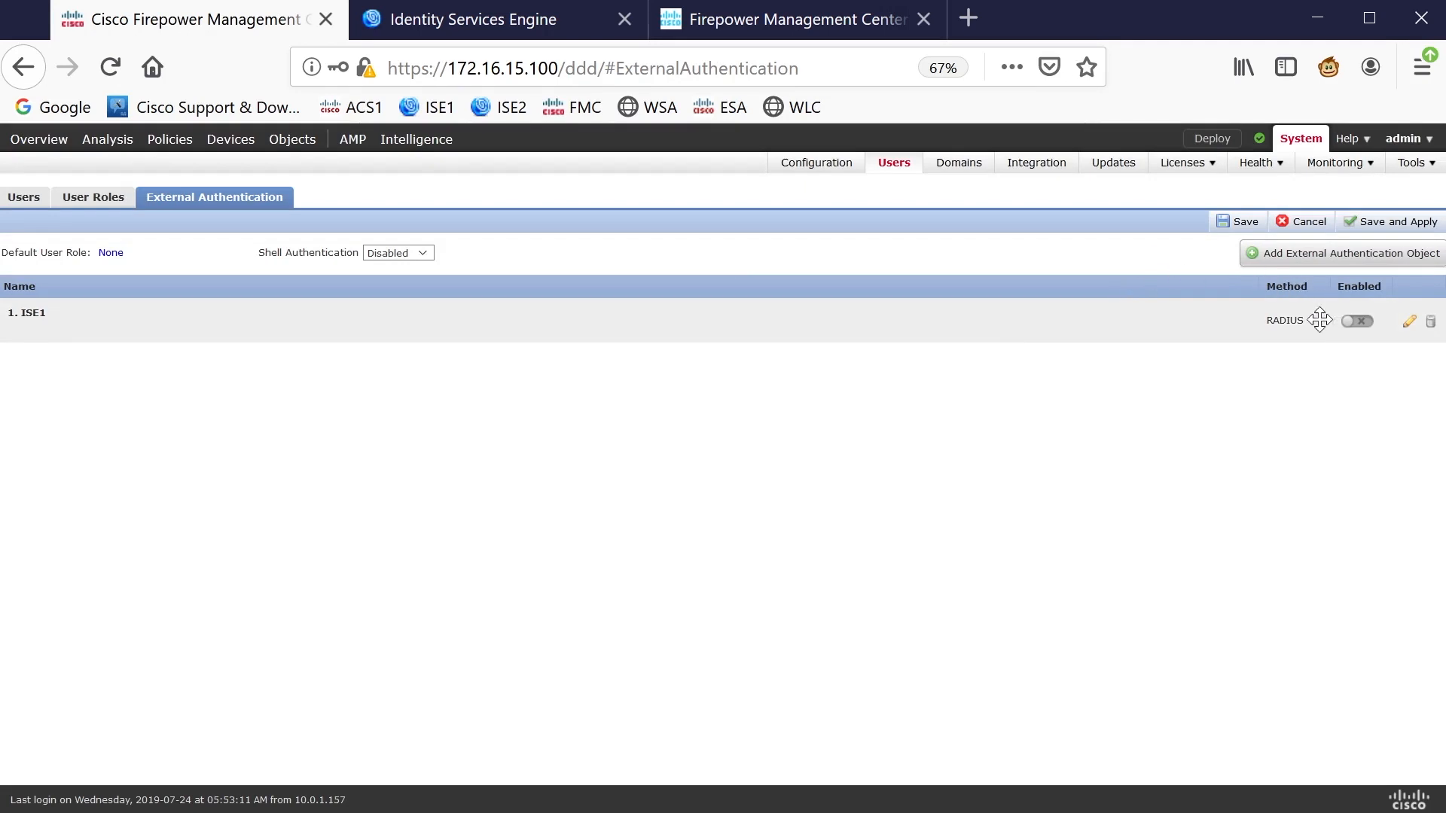
Enable ISE1 in the External Authentication list, stay on the page, and save
left_click(1358, 321)
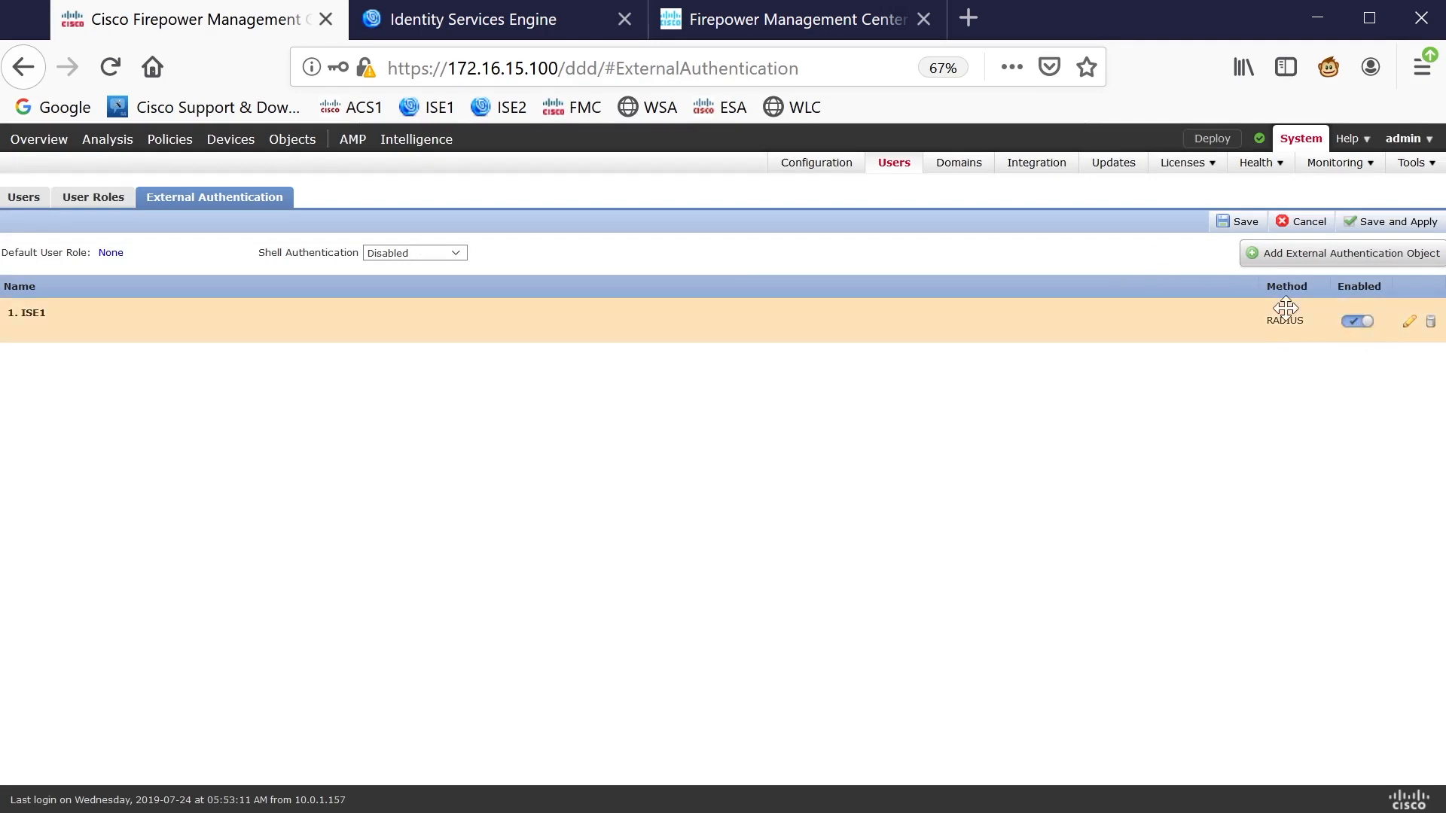
left_click(1408, 324)
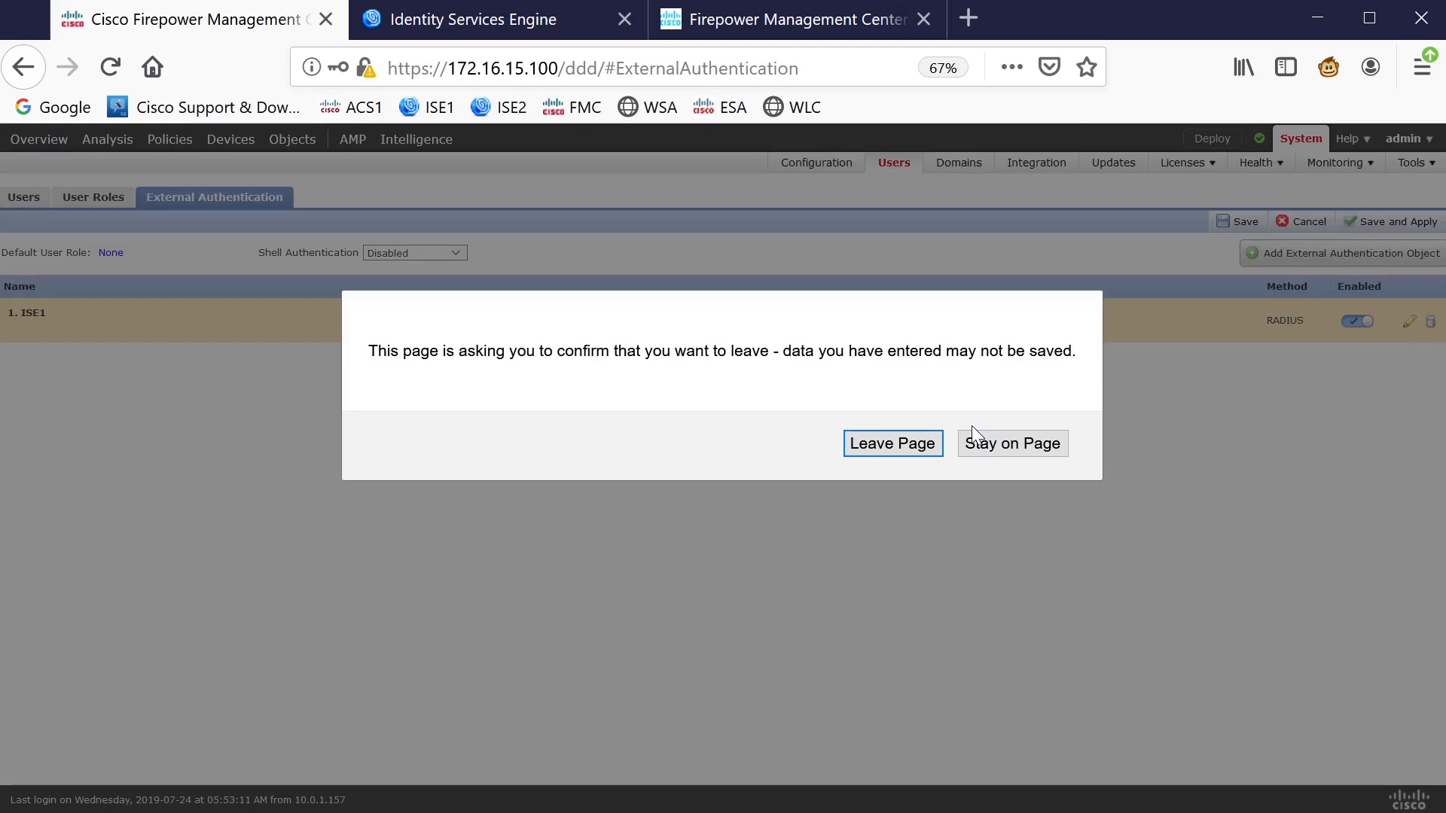
left_click(1010, 446)
left_click(1246, 226)
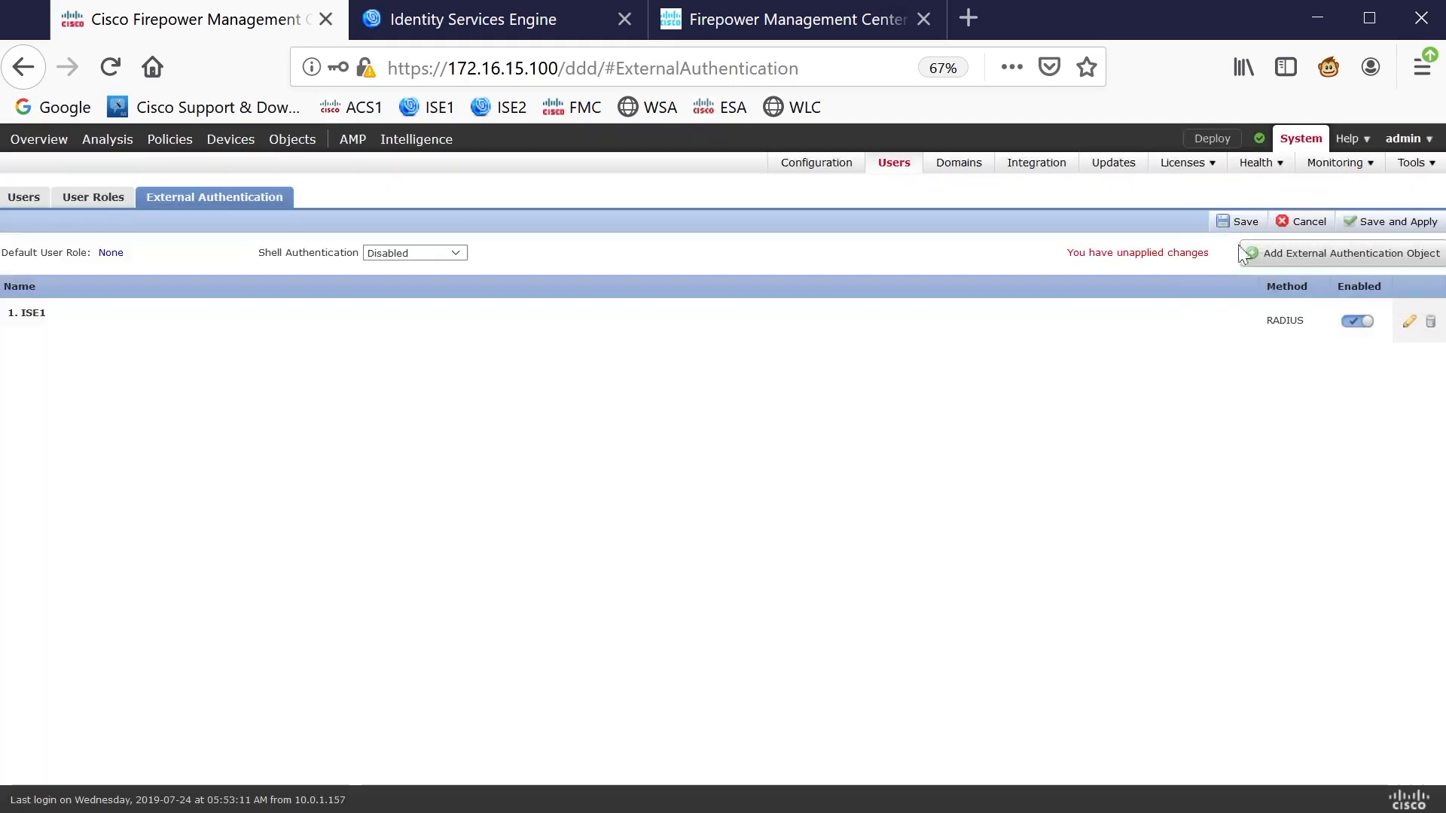
Test ISE1 using the access-admin test account's user name and password
left_click(1409, 324)
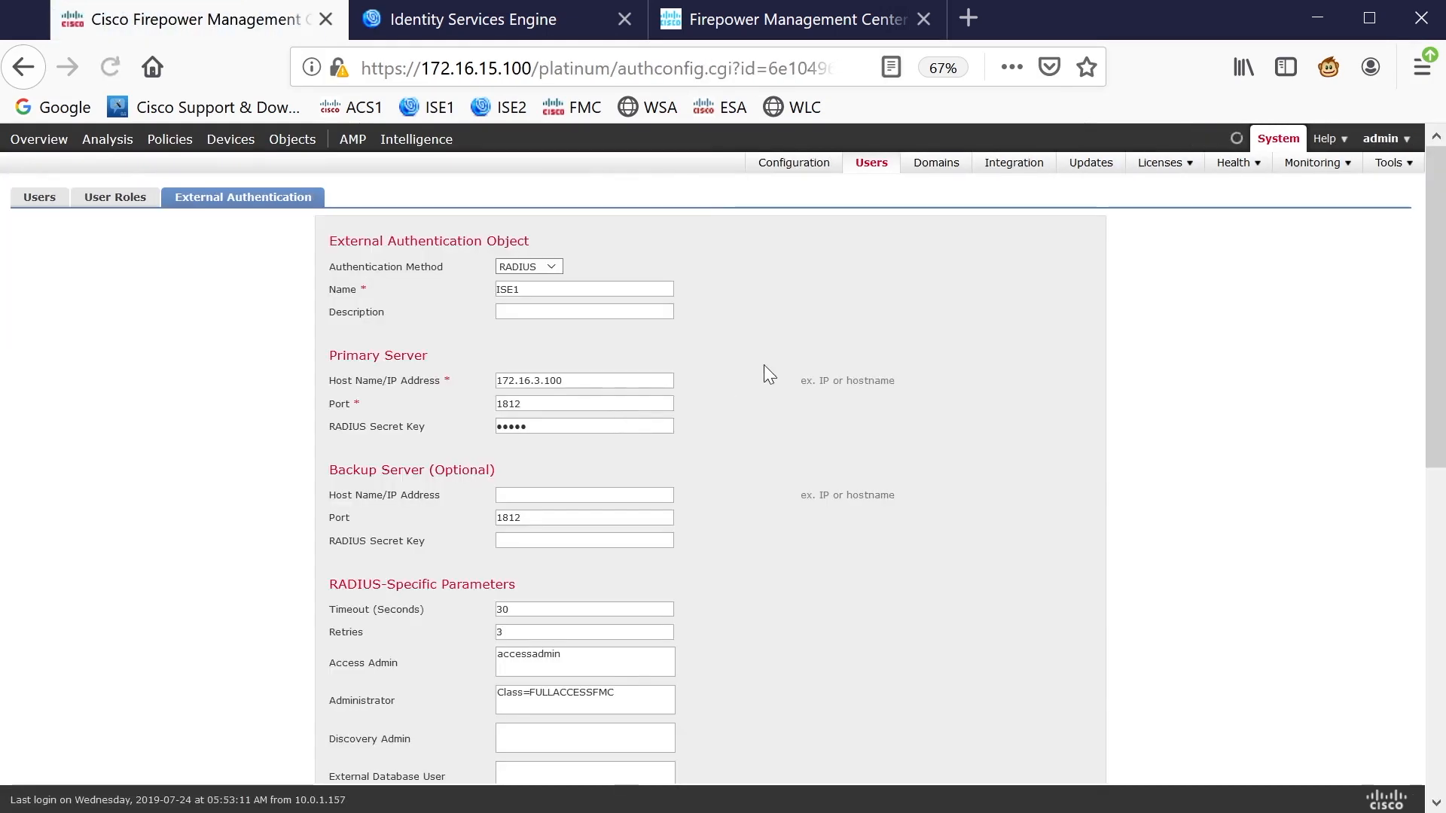
scroll(723, 376, "down", 10)
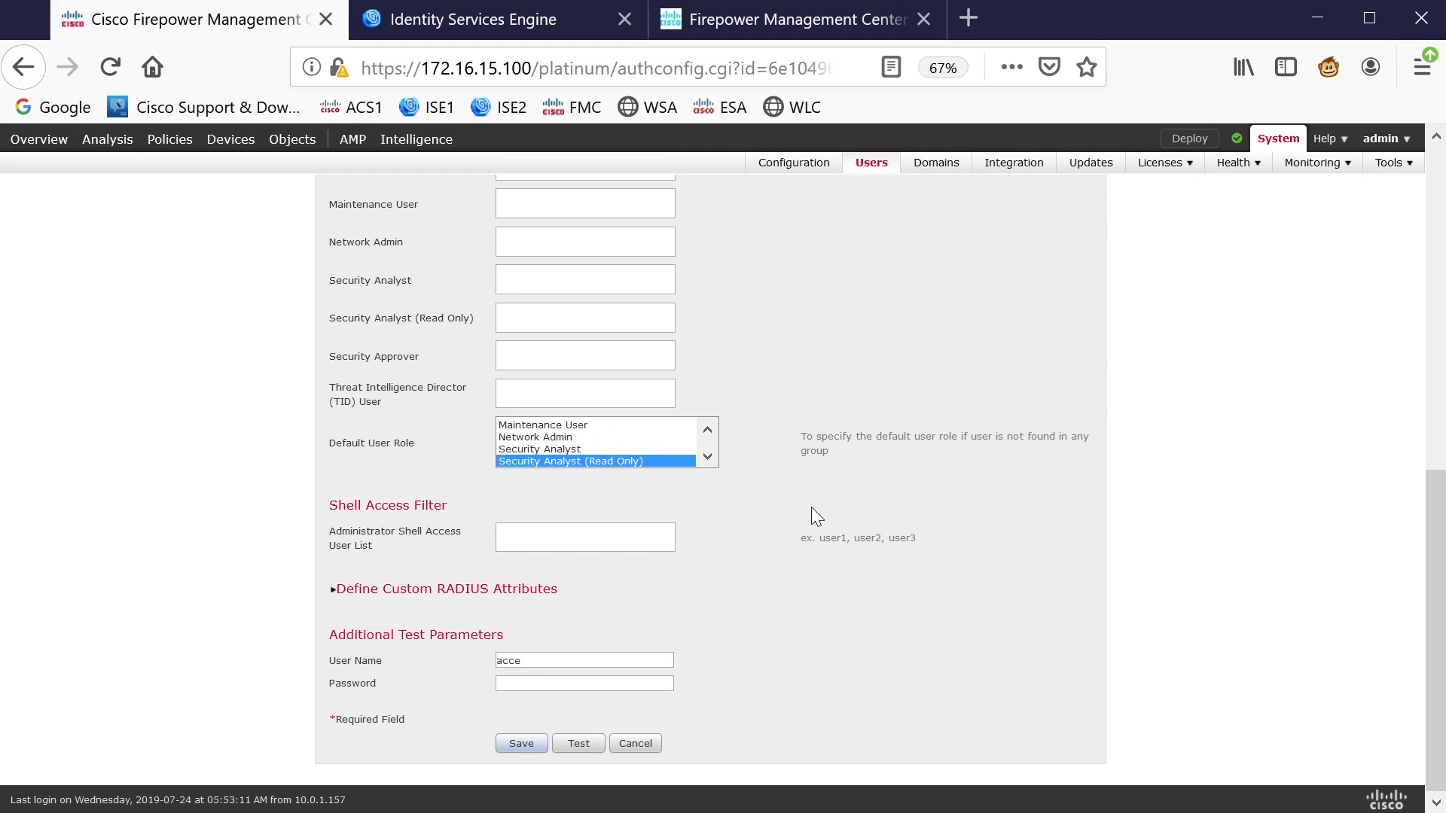
type("admin")
left_click(520, 681)
type("Cisco123")
left_click(594, 743)
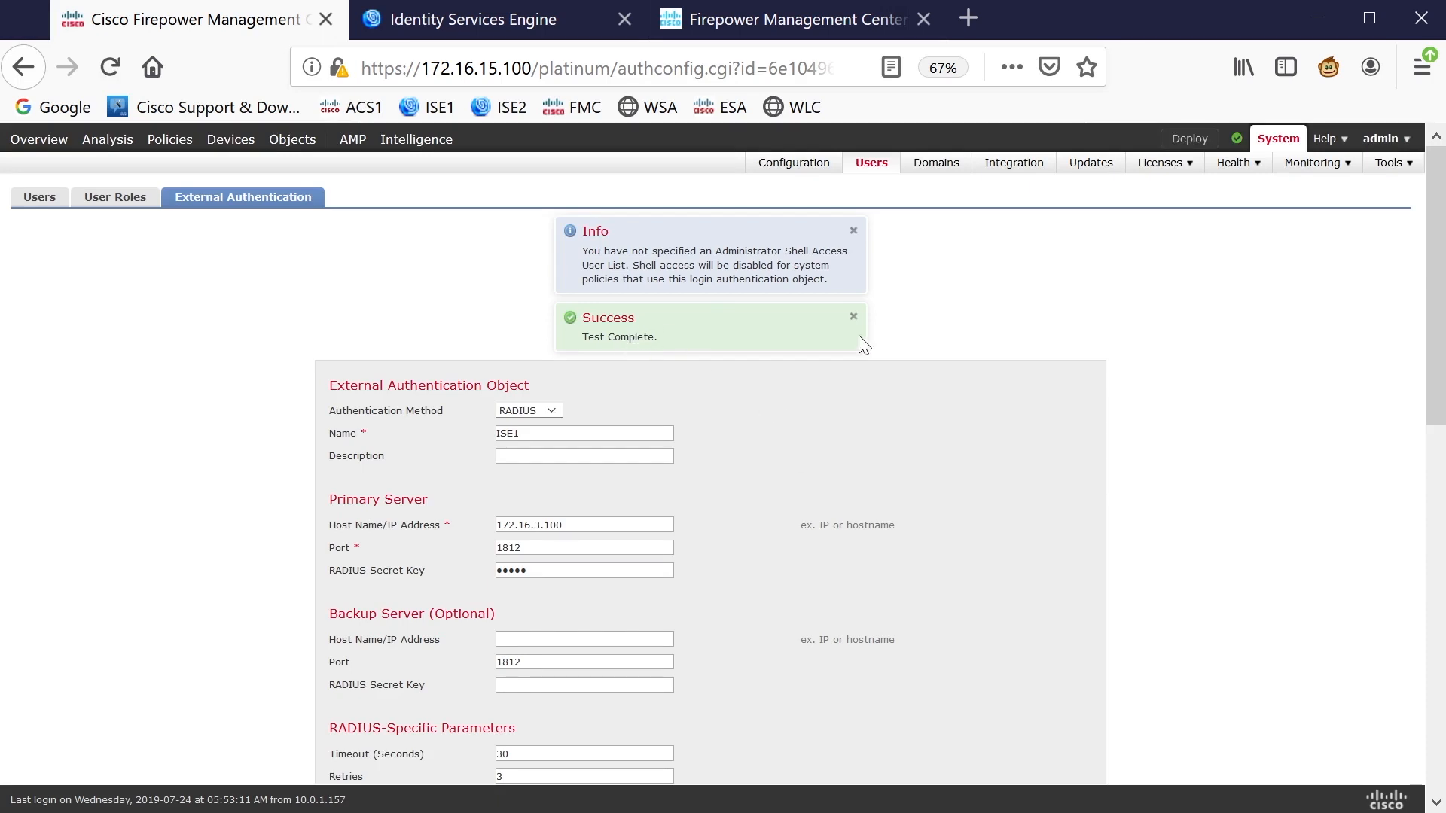
Expand the test details and highlight RADIUS Authentication OK and the member user match
scroll(807, 399, "down", 10)
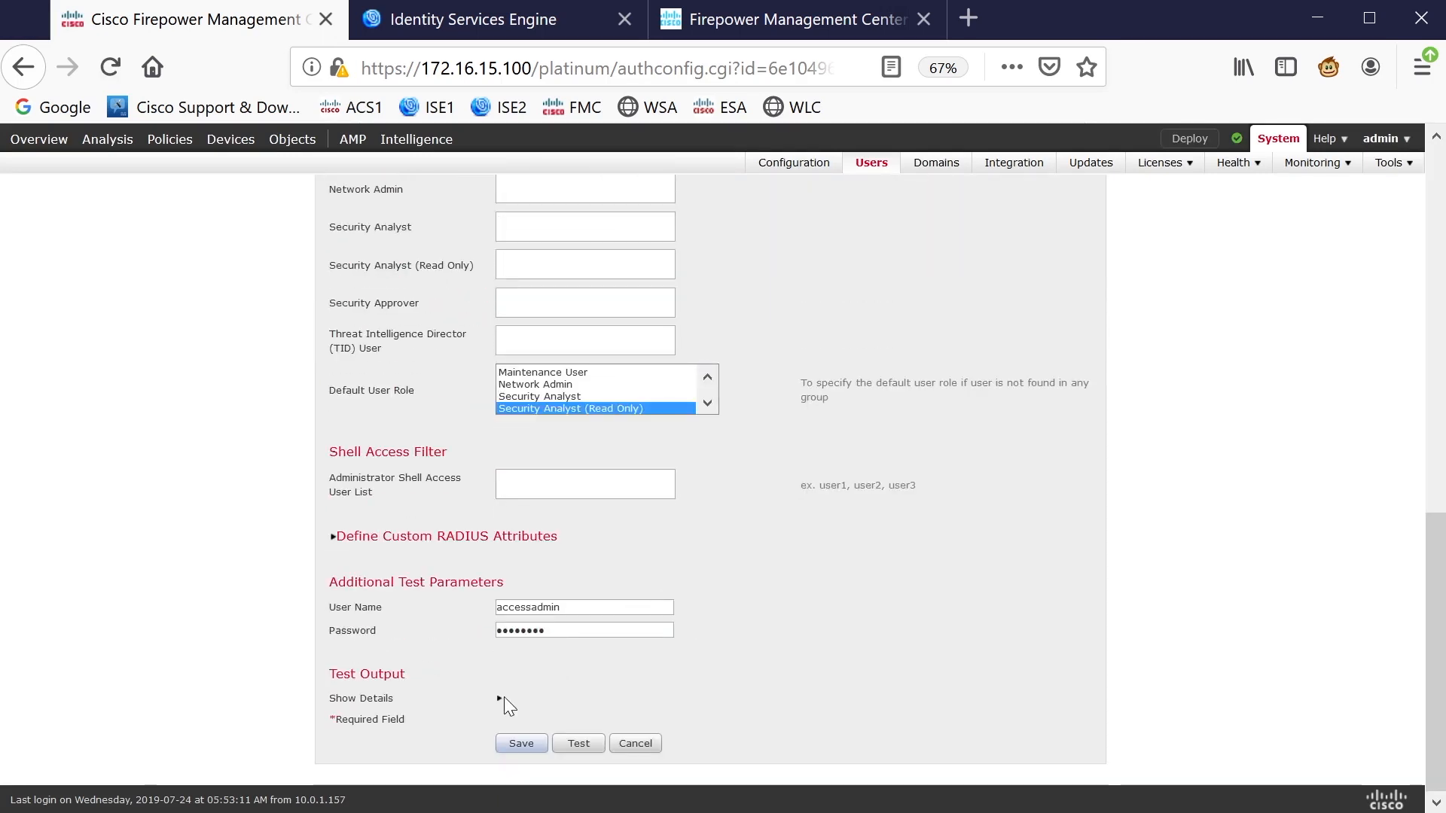
left_click(499, 699)
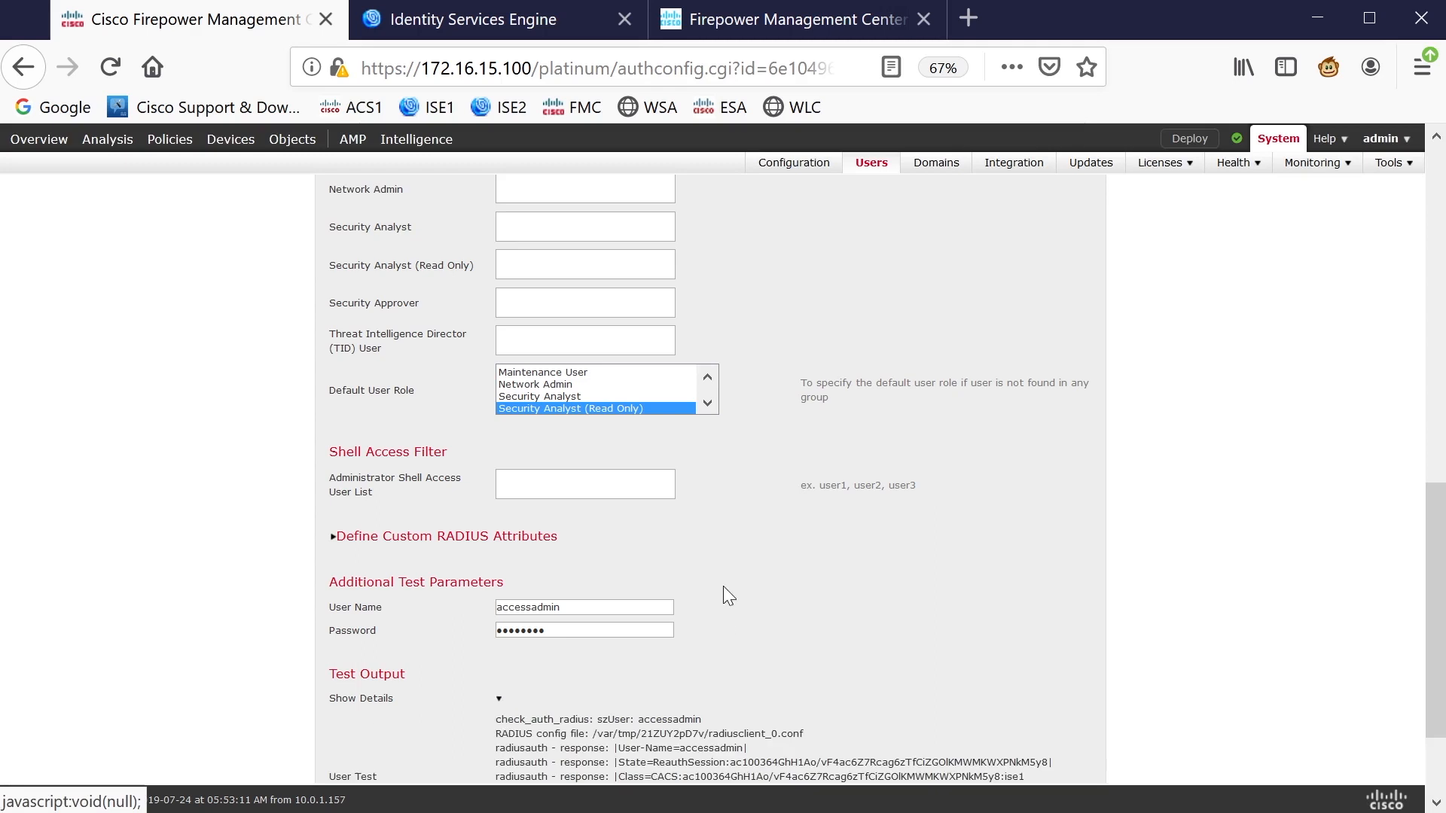
scroll(725, 589, "down", 3)
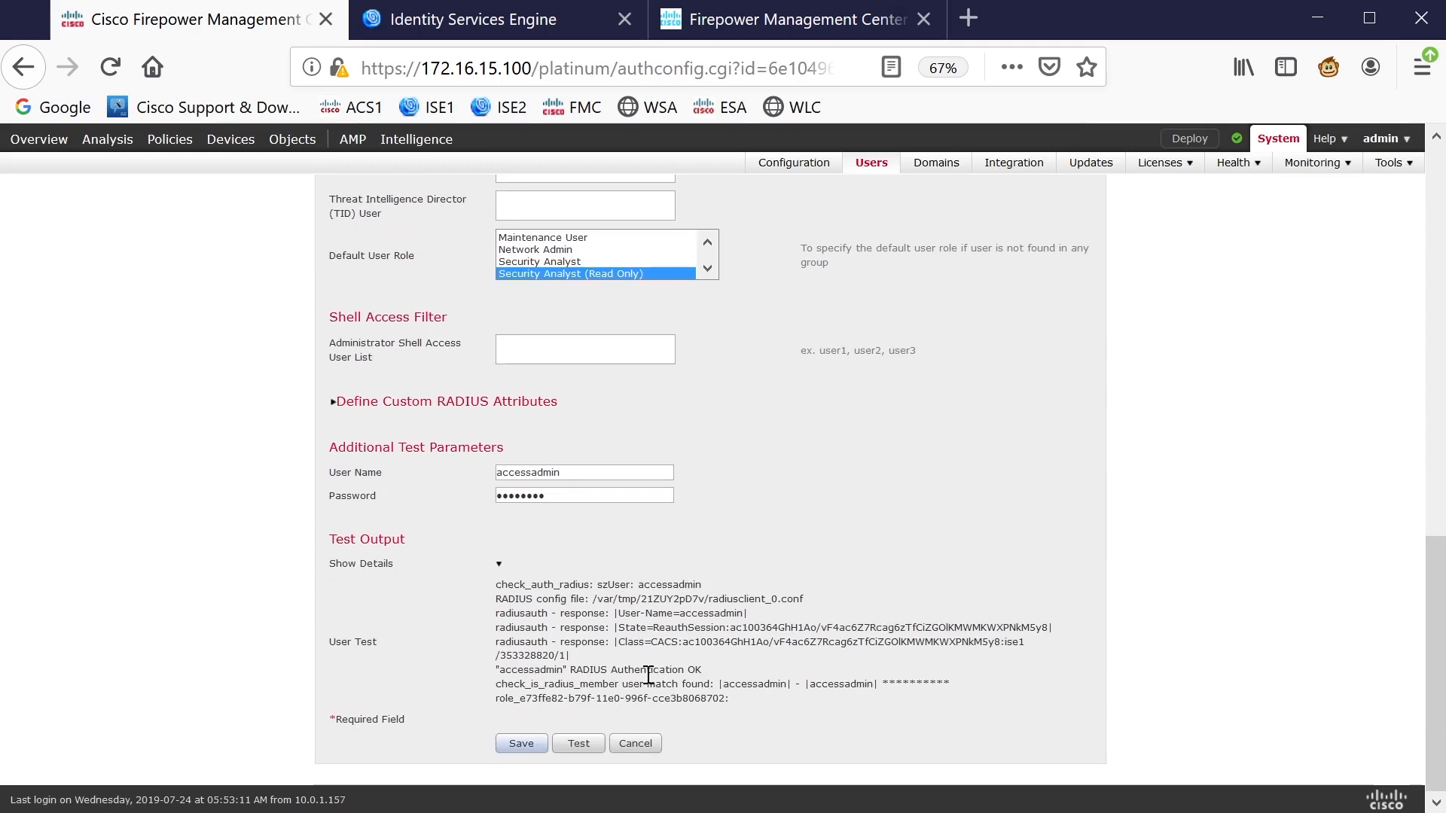
left_click_drag(703, 670, 572, 671)
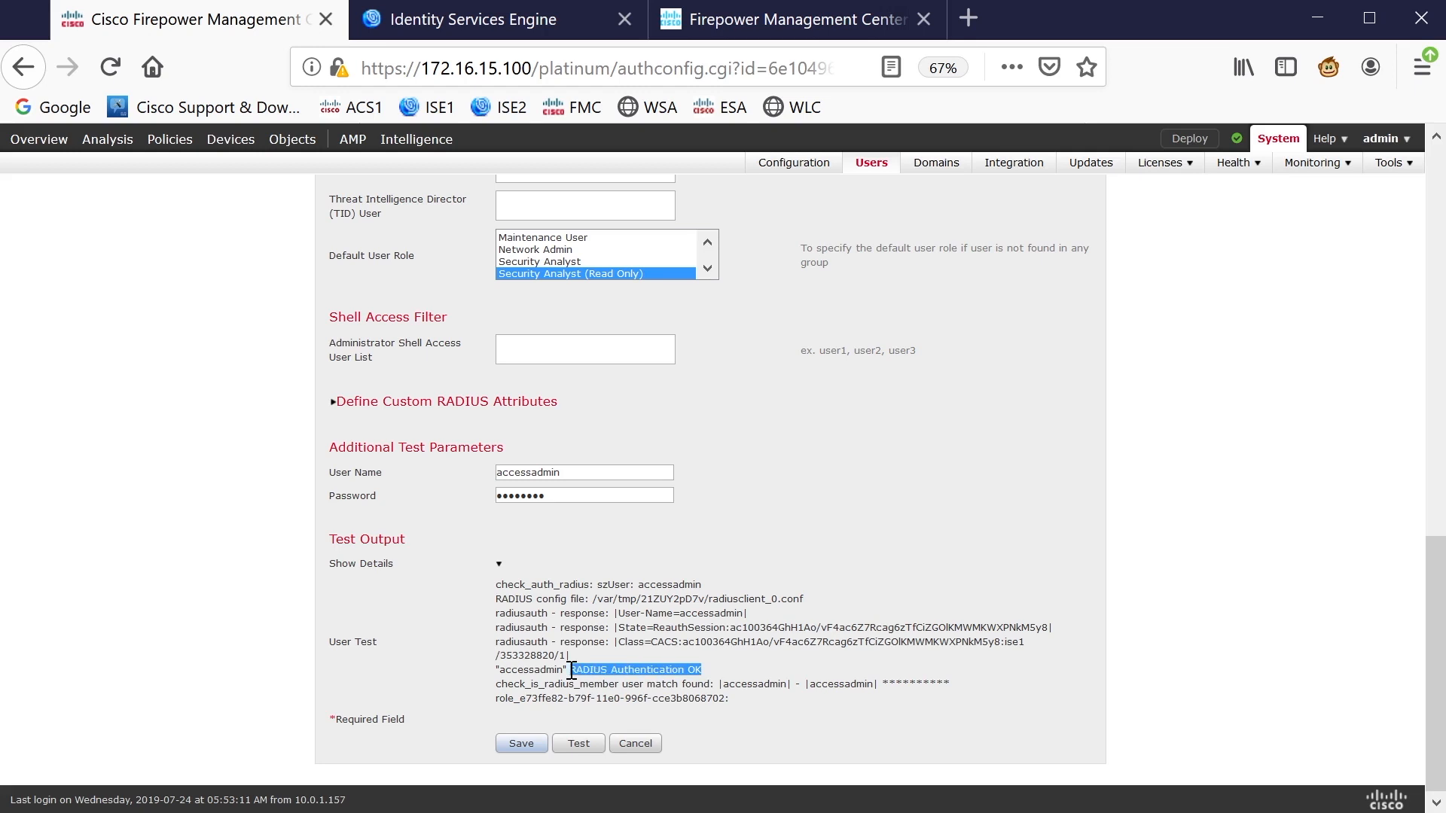
left_click_drag(742, 613, 659, 614)
left_click_drag(713, 686, 729, 684)
double_click(730, 684)
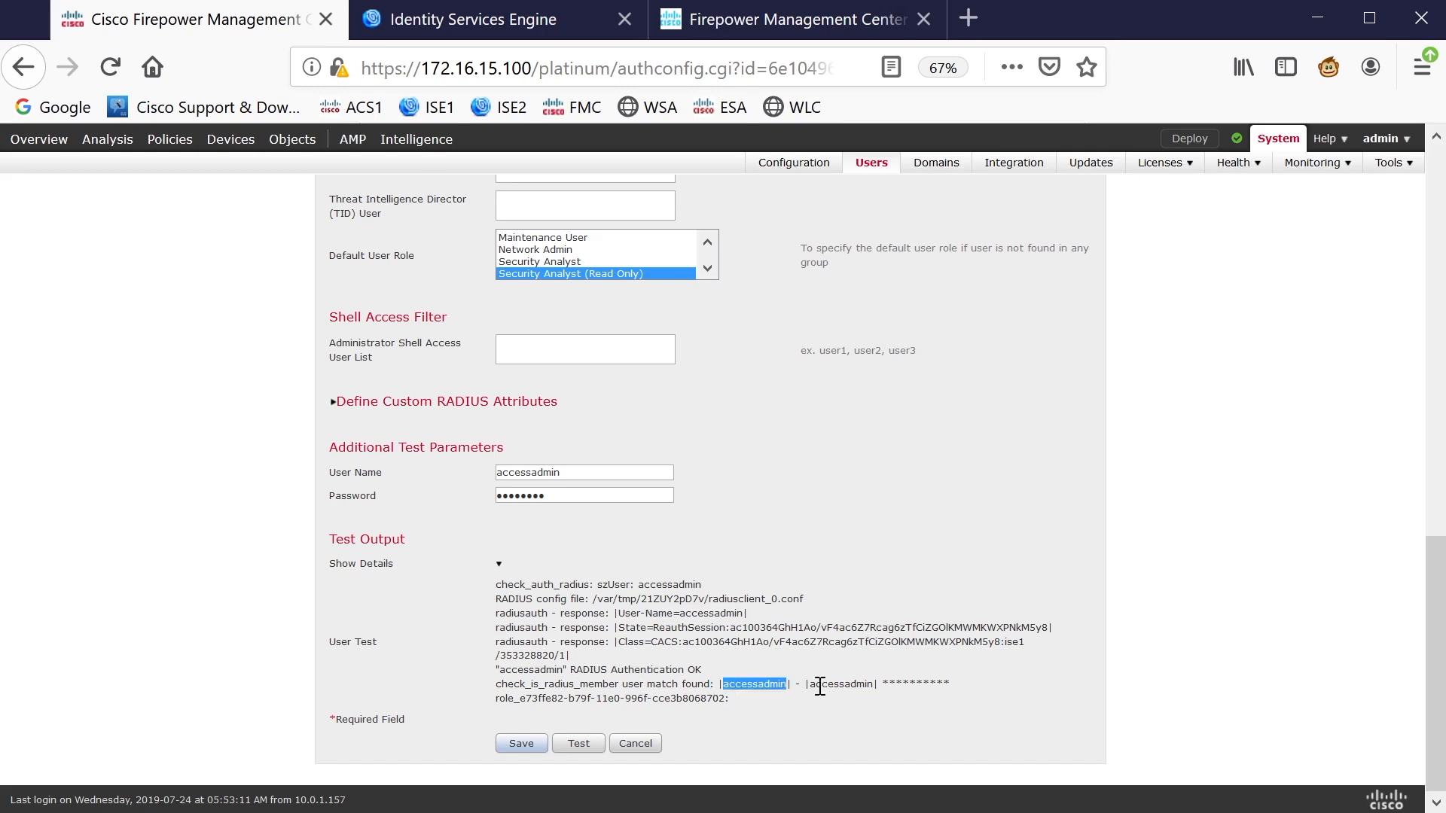
left_click_drag(580, 684, 705, 688)
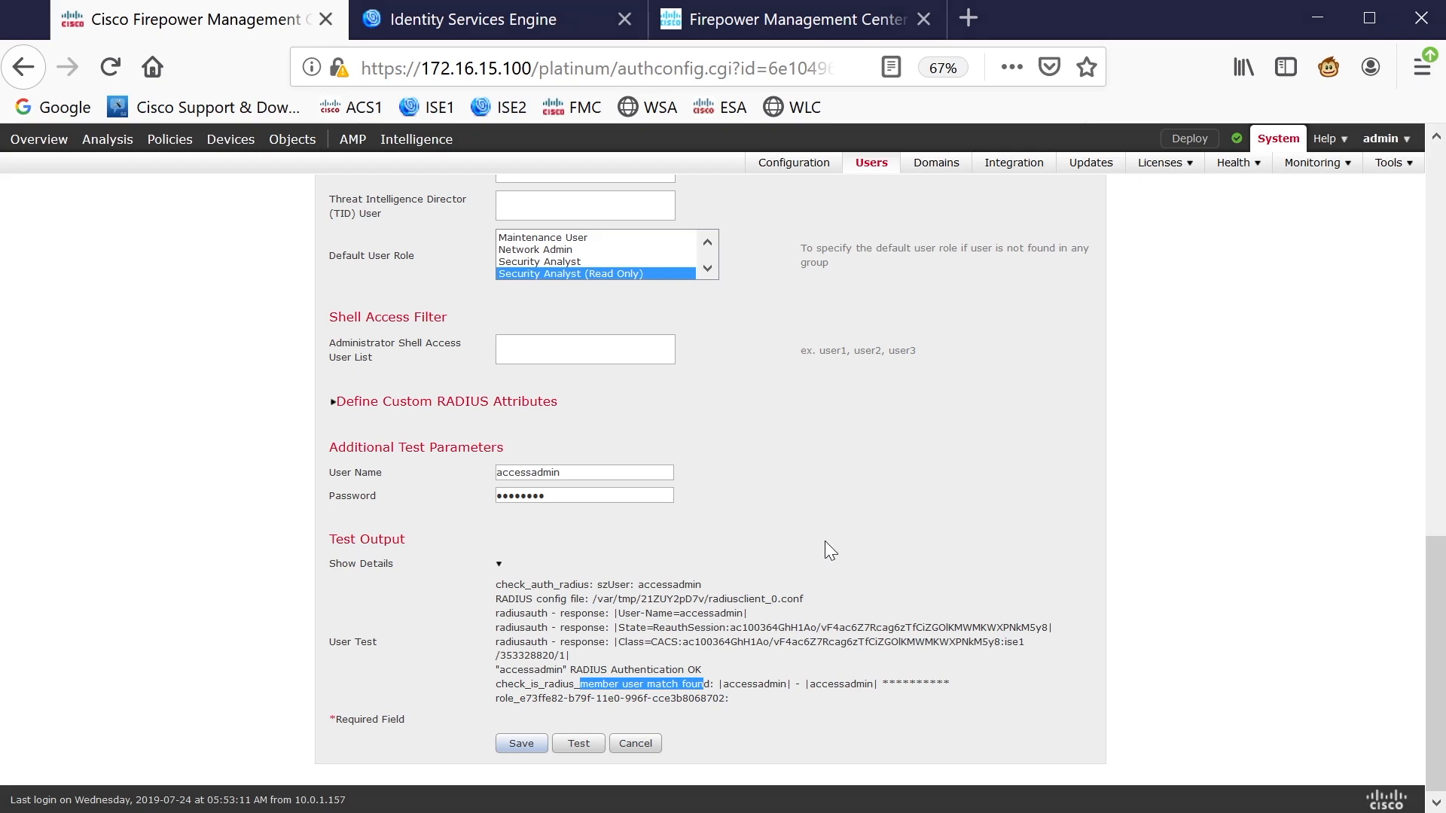
Drag across further areas of the test output page, then press Escape
mouse_move(690, 682)
left_mouse_down()
mouse_move(732, 627)
mouse_move(694, 471)
left_mouse_up()
mouse_move(680, 381)
left_mouse_down()
mouse_move(682, 414)
mouse_move(681, 391)
mouse_move(697, 414)
mouse_move(761, 388)
mouse_move(790, 413)
left_mouse_up()
mouse_move(819, 386)
left_mouse_down()
mouse_move(806, 414)
mouse_move(881, 400)
left_mouse_up()
left_click_drag(913, 387, 899, 414)
mouse_move(973, 352)
left_mouse_down()
mouse_move(968, 422)
mouse_move(1014, 379)
mouse_move(1021, 412)
left_mouse_up()
mouse_move(1049, 383)
left_mouse_down()
mouse_move(1049, 413)
mouse_move(1068, 378)
mouse_move(1072, 418)
left_mouse_up()
left_click_drag(1074, 378, 1091, 414)
mouse_move(1153, 374)
left_mouse_down()
mouse_move(1153, 416)
mouse_move(1172, 411)
left_mouse_up()
left_click_drag(1198, 396, 1213, 419)
mouse_move(1242, 391)
left_mouse_down()
mouse_move(1239, 419)
mouse_move(1254, 384)
left_mouse_up()
left_click_drag(1283, 382, 1270, 419)
left_click_drag(1289, 342, 1297, 422)
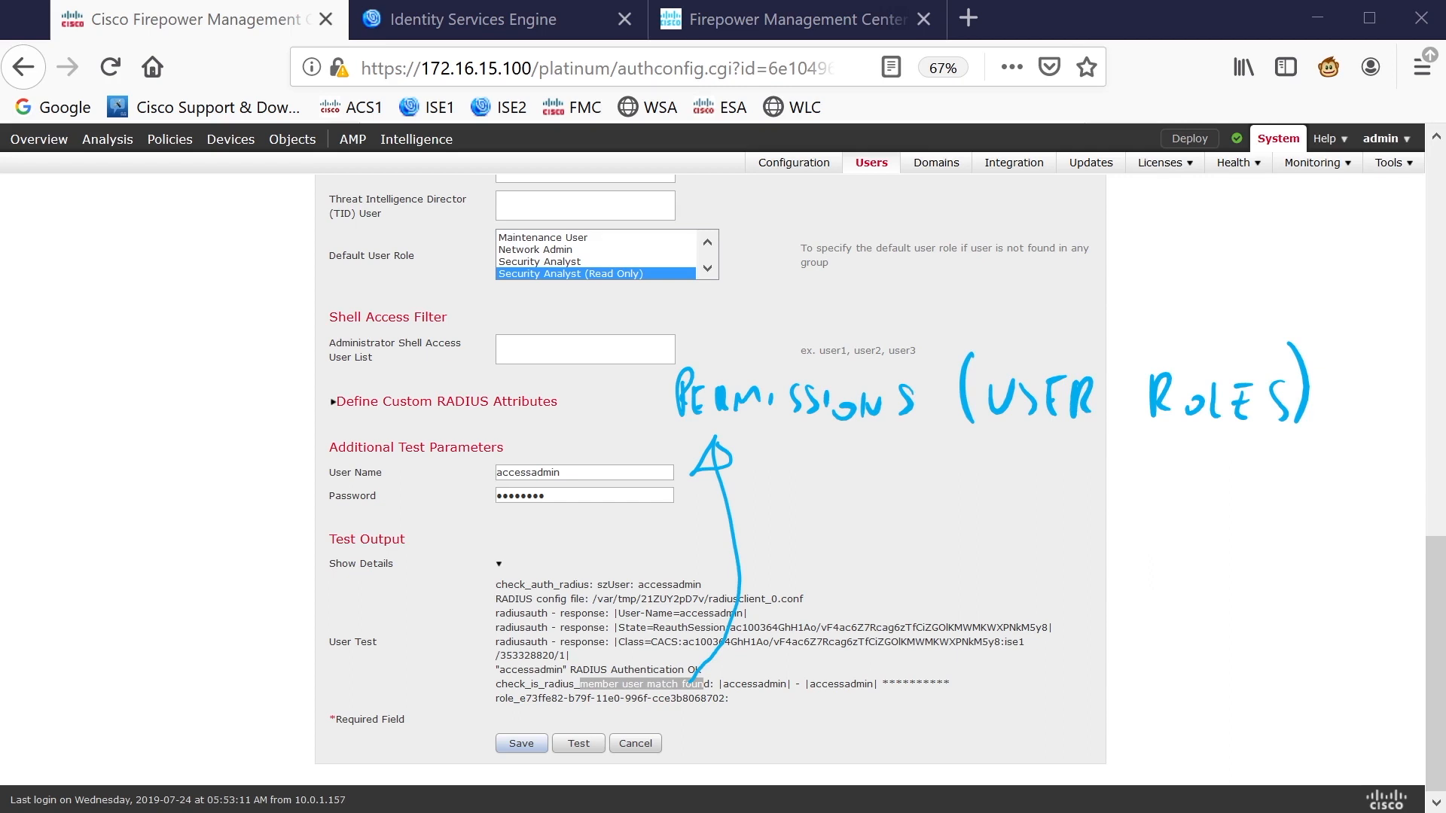
left_click_drag(743, 271, 691, 192)
left_click_drag(670, 211, 717, 190)
left_click_drag(705, 186, 719, 200)
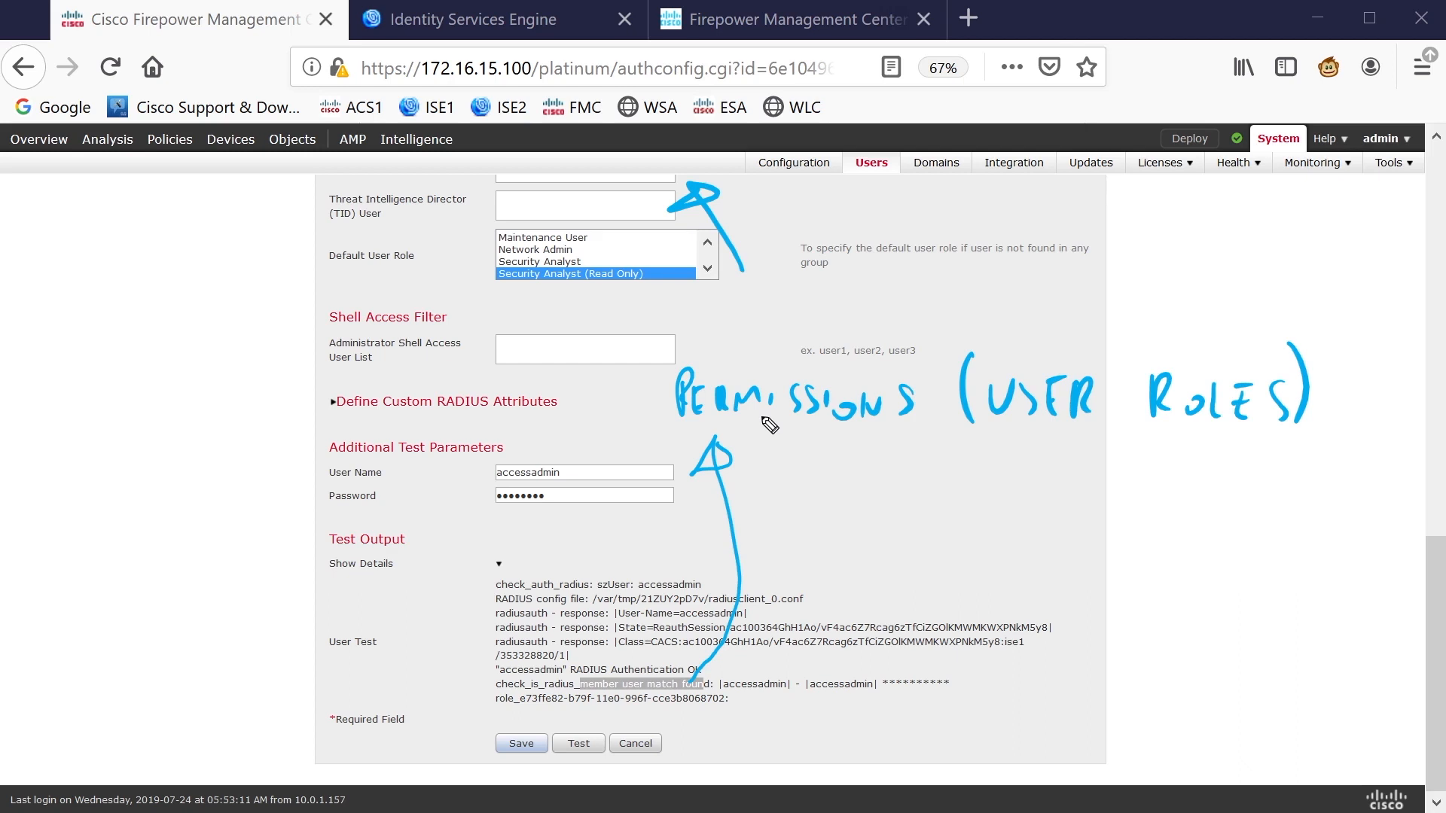
key("Escape")
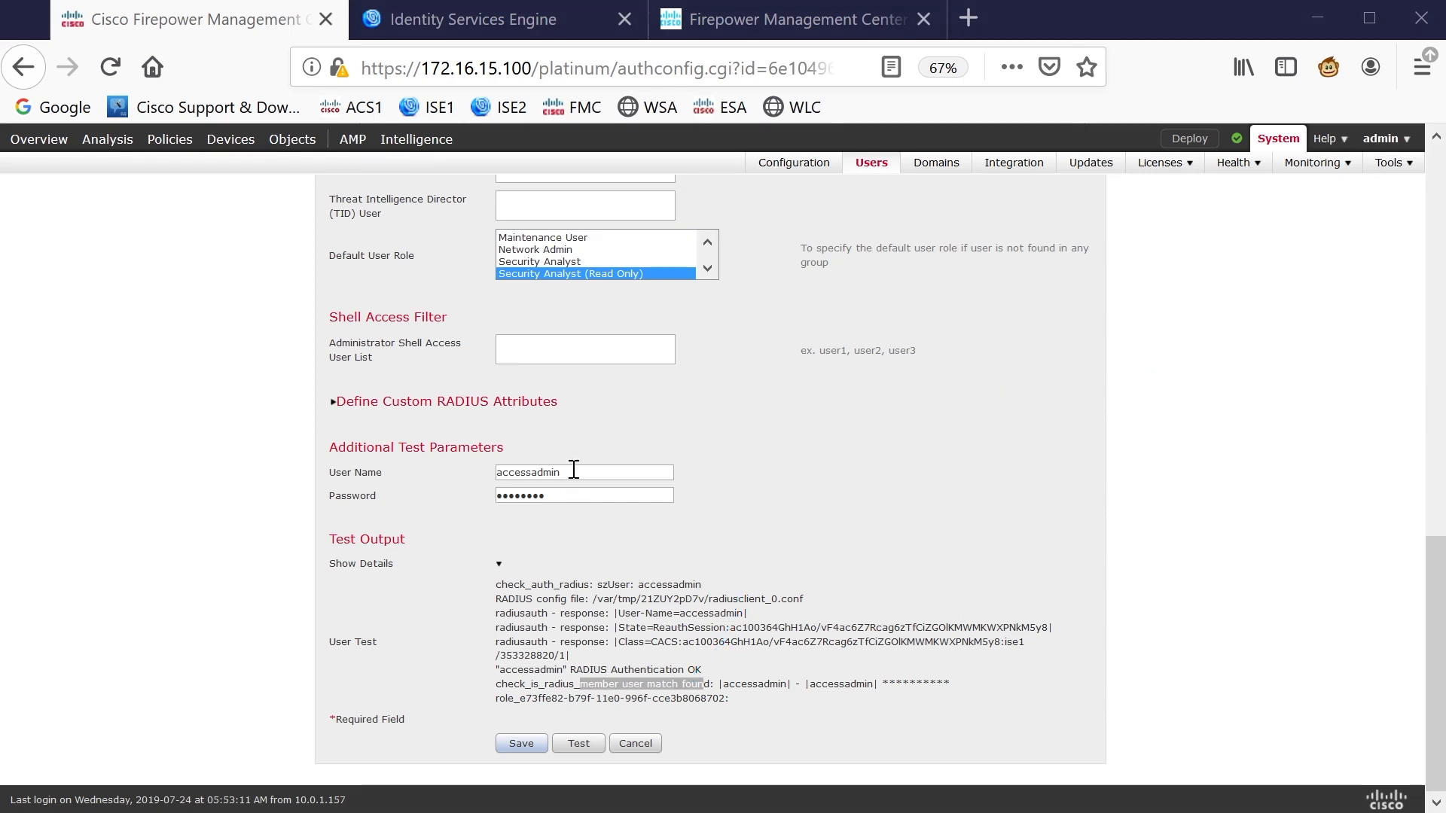
Rerun the ISE1 test with the FMC admin account as the user name
left_click_drag(575, 470, 440, 471)
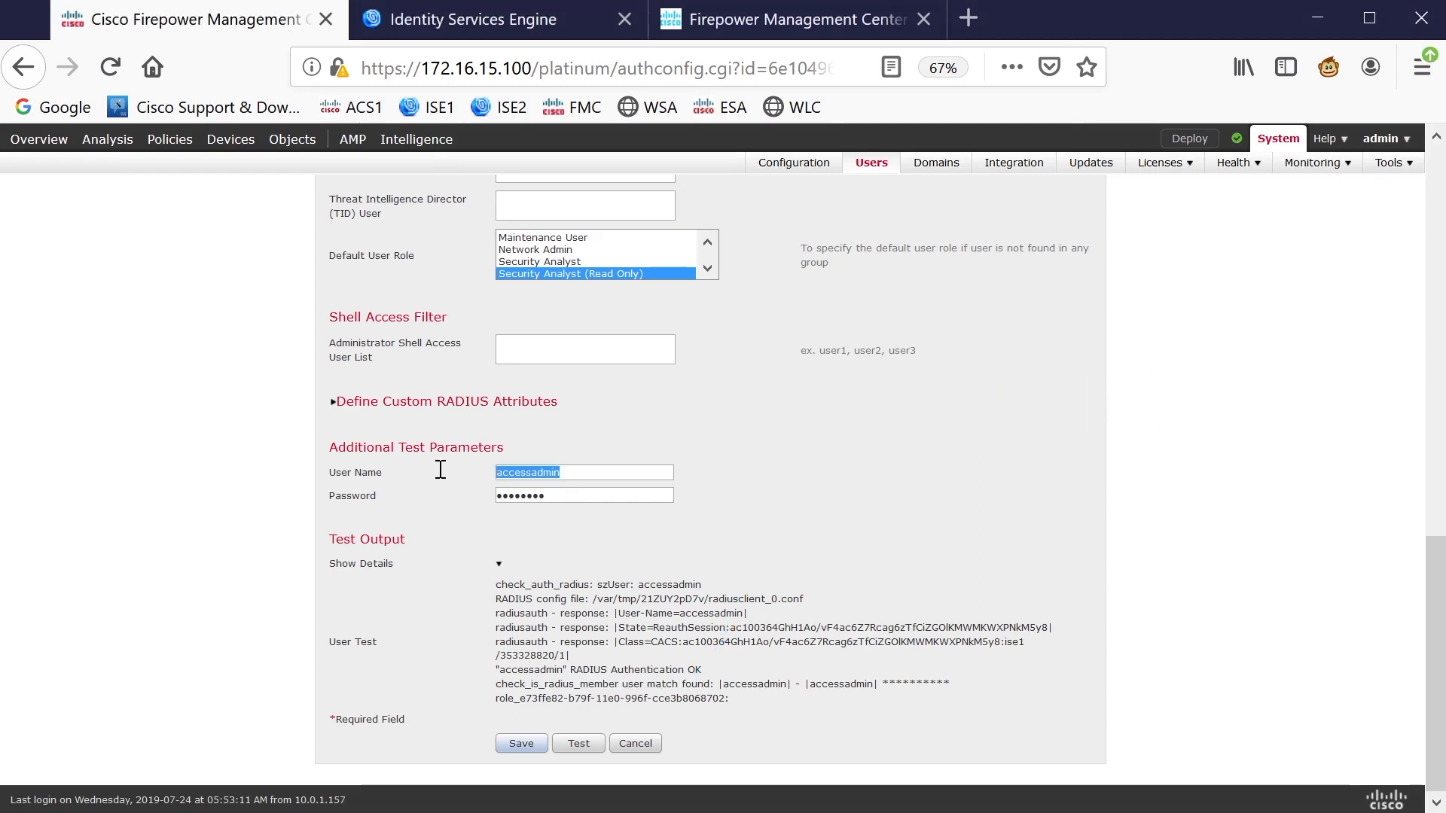
type("fmcadmins")
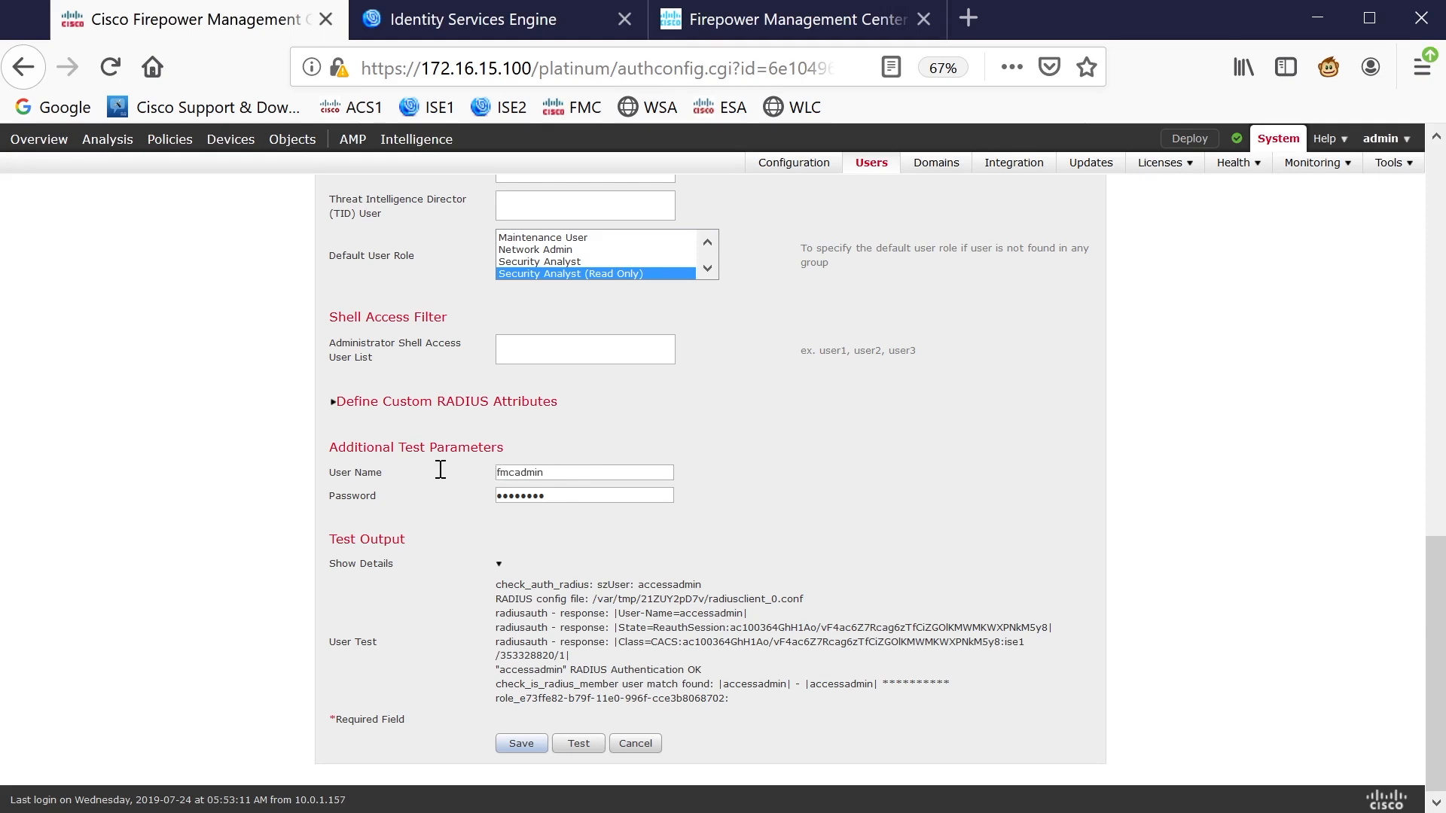
left_click(580, 748)
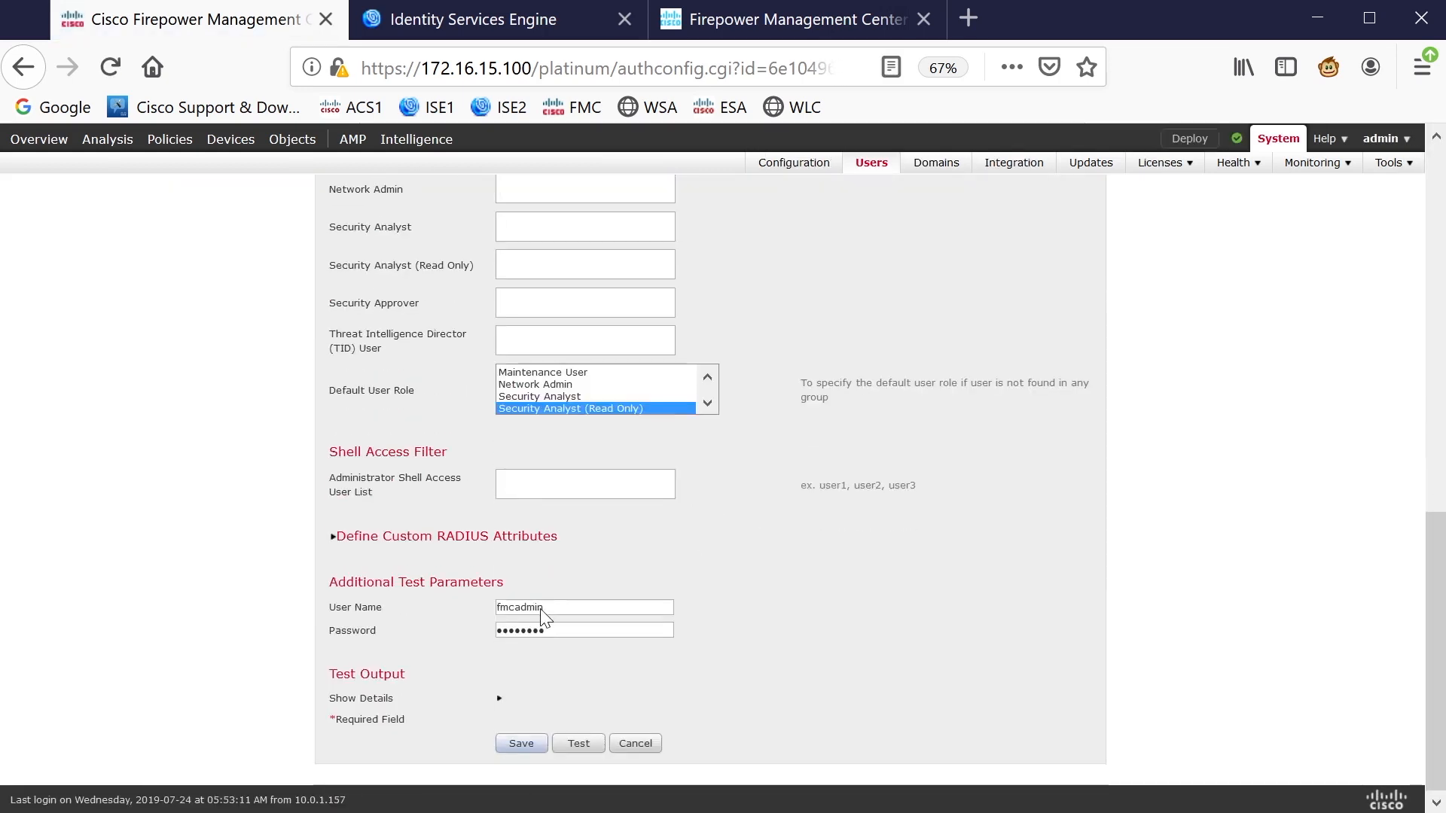
Expand the test details and highlight the Class=FULLACCESSFMC attribute match
left_click(500, 699)
scroll(791, 452, "down", 3)
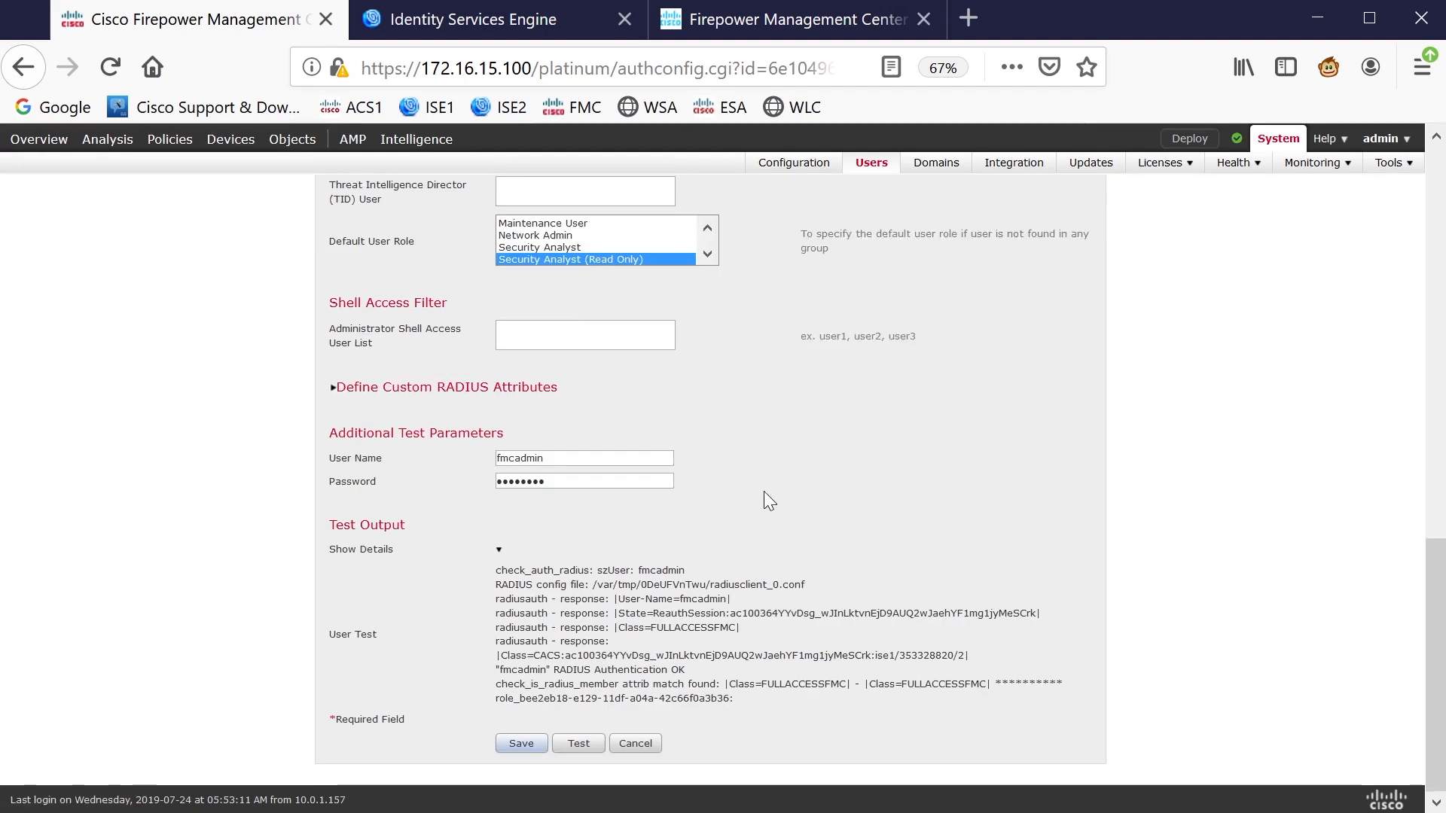
left_click_drag(616, 626, 732, 634)
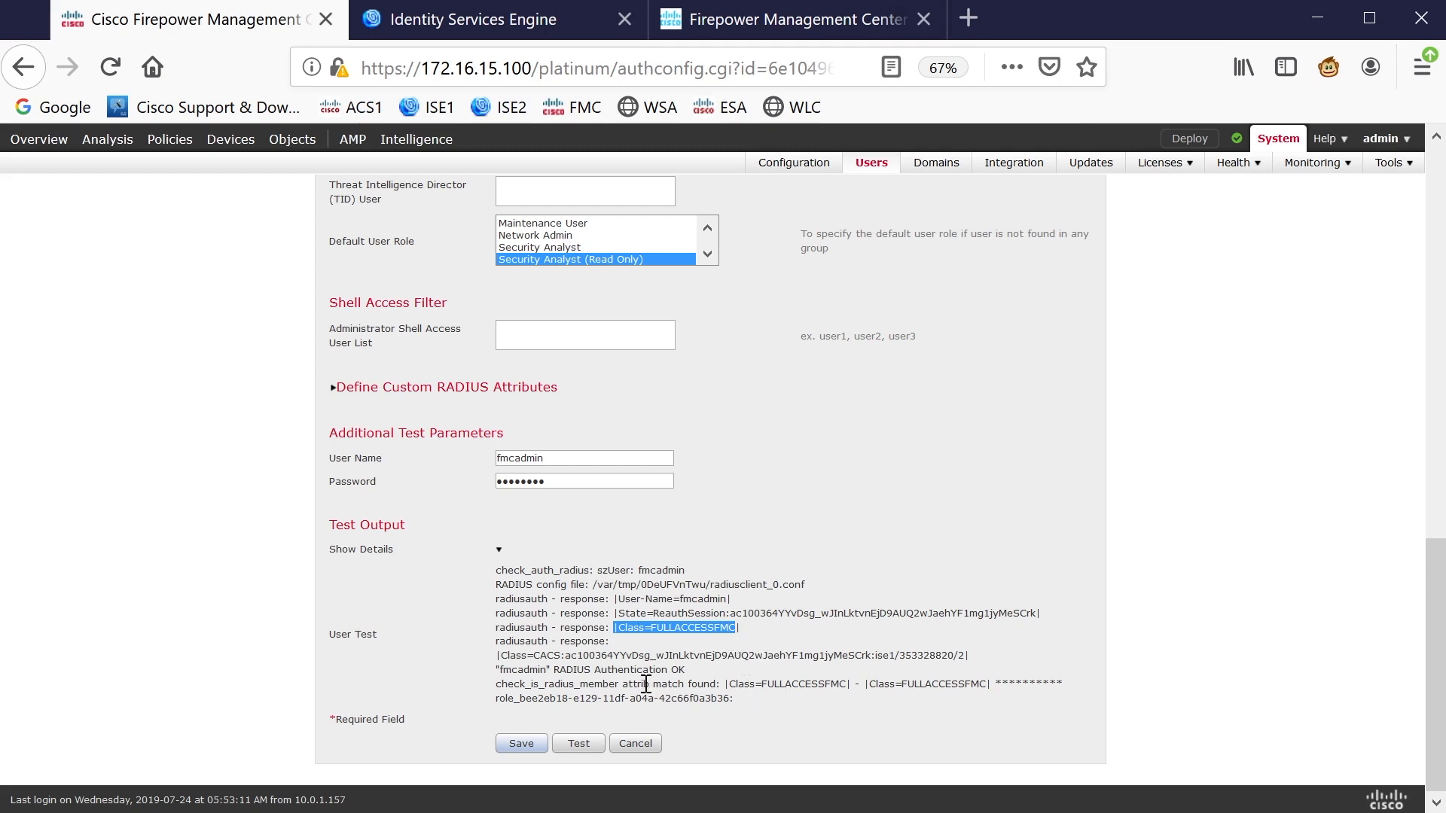
left_click_drag(616, 684, 715, 684)
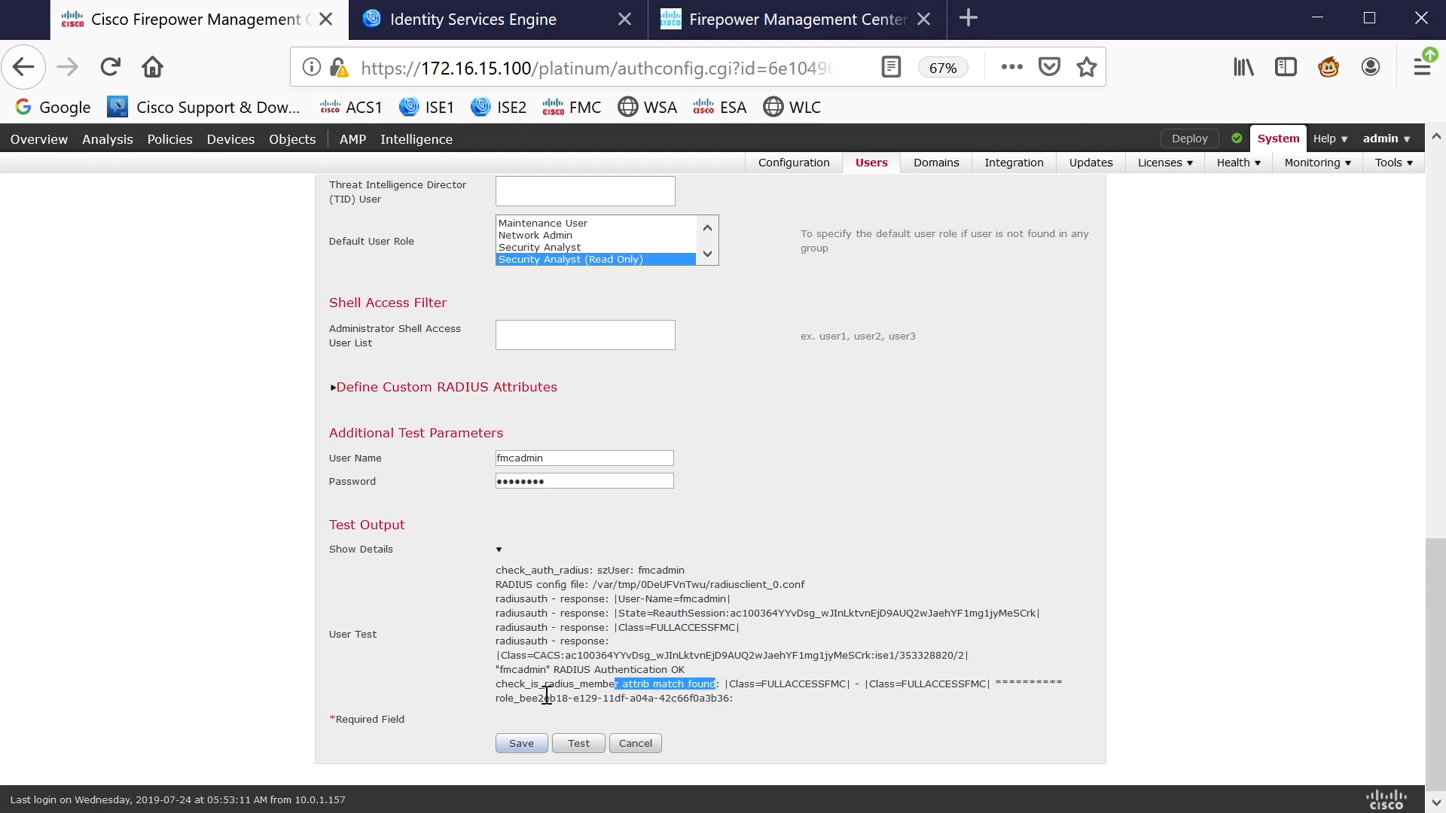
left_click_drag(546, 694, 669, 684)
triple_click(601, 684)
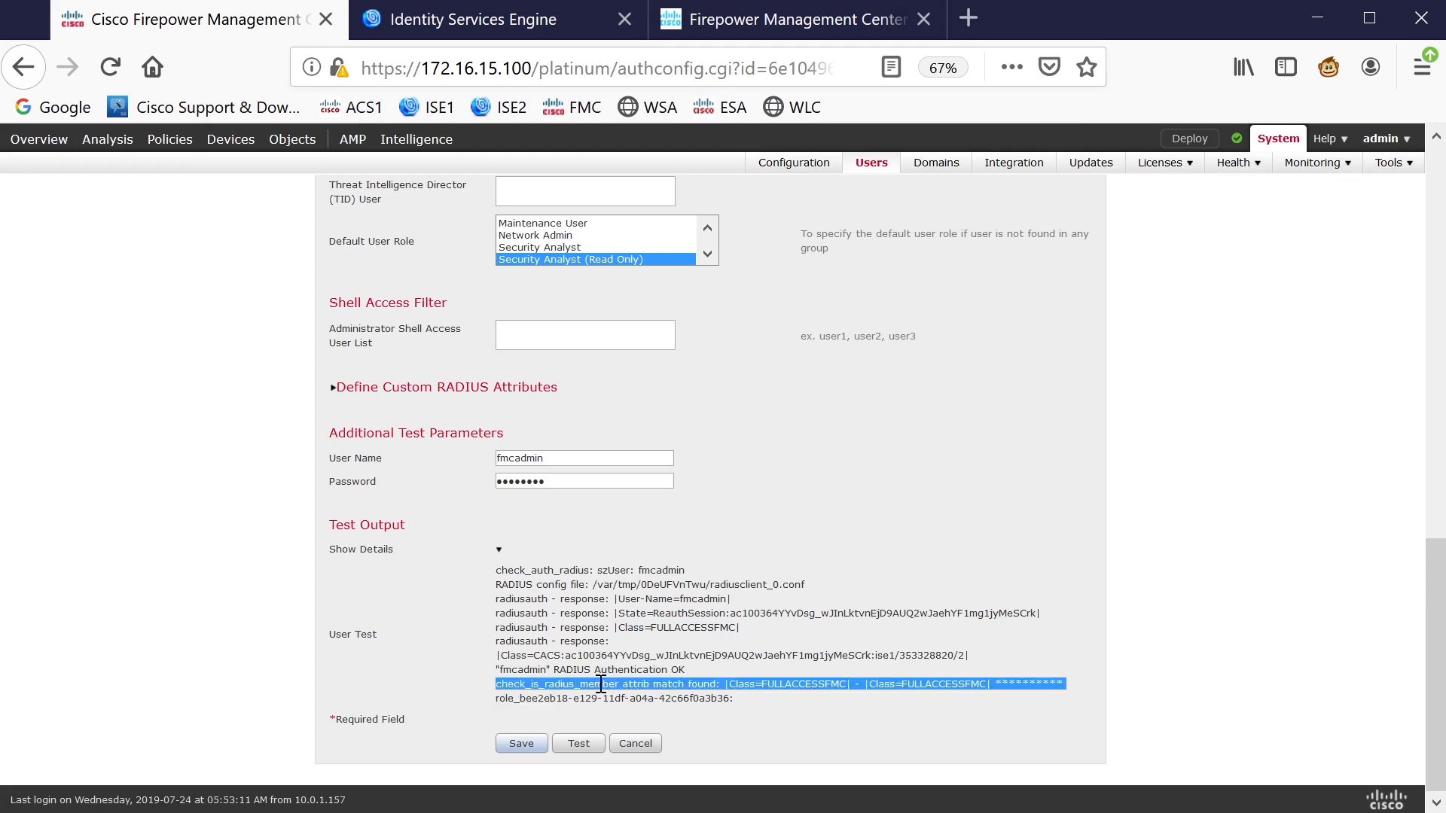
left_click(814, 702)
left_click_drag(738, 684, 982, 689)
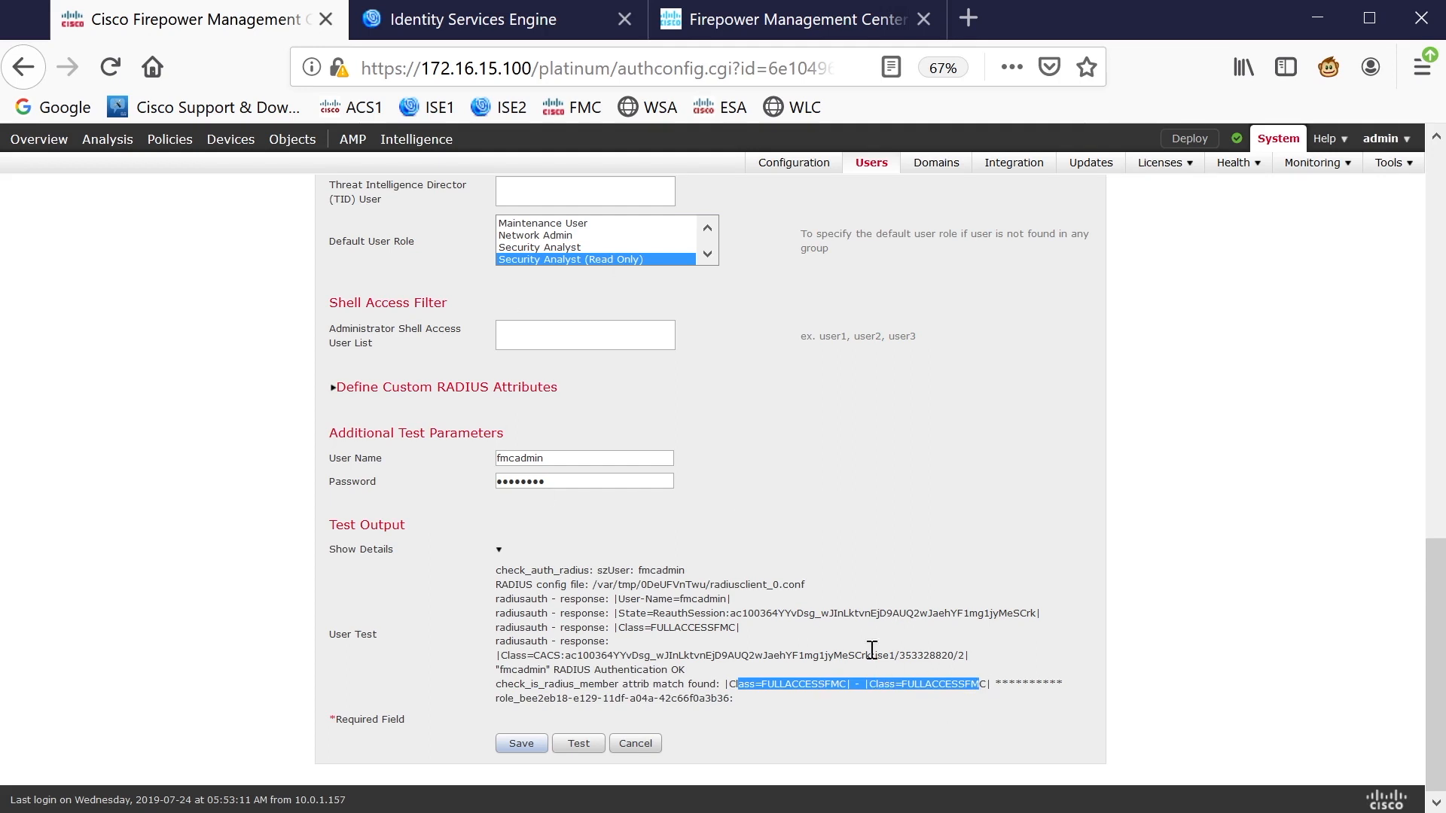
Scroll through the test output and parameters to review the results
scroll(868, 649, "up", 4)
scroll(824, 632, "down", 4)
scroll(783, 565, "up", 10)
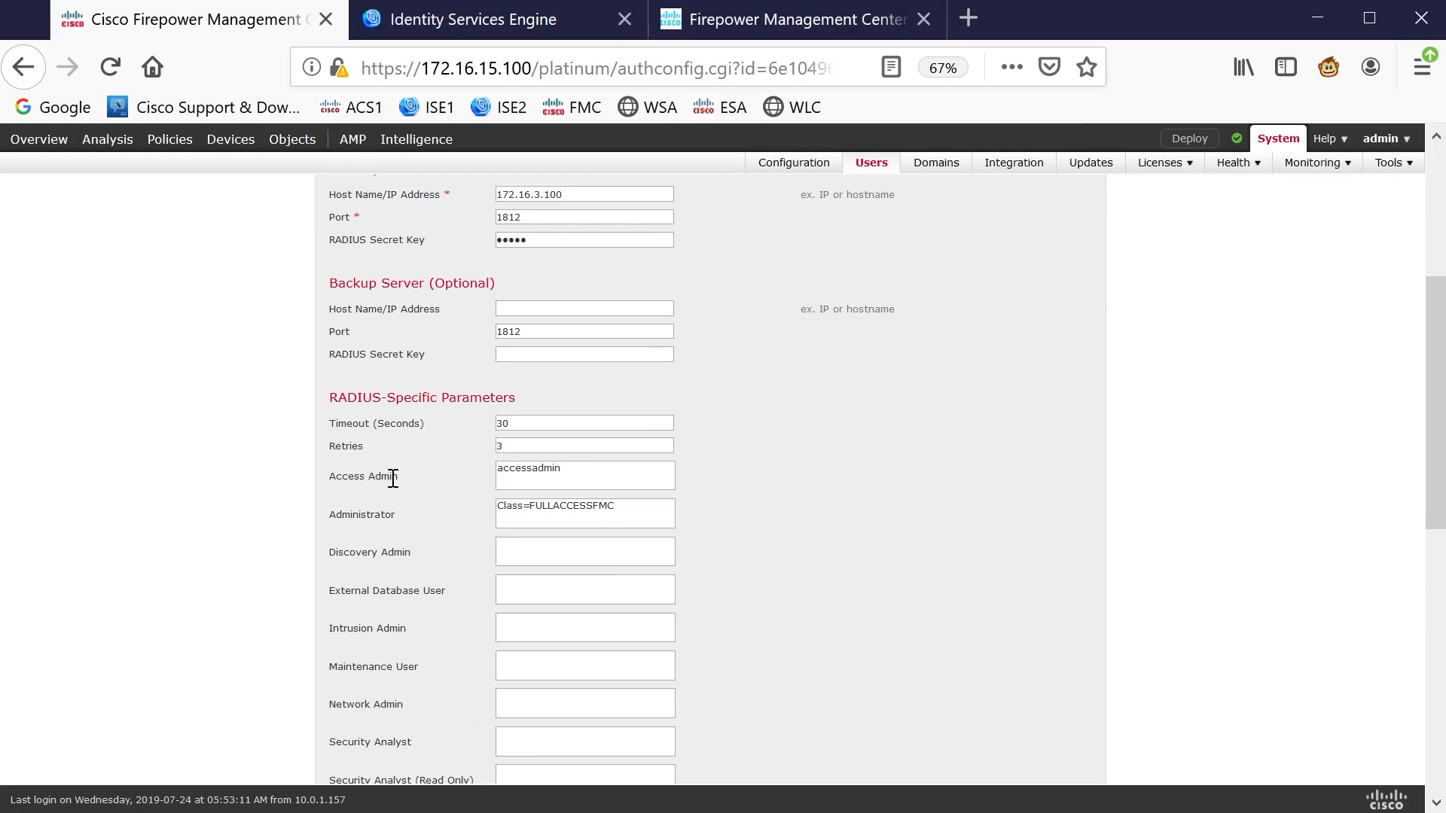
scroll(414, 491, "down", 10)
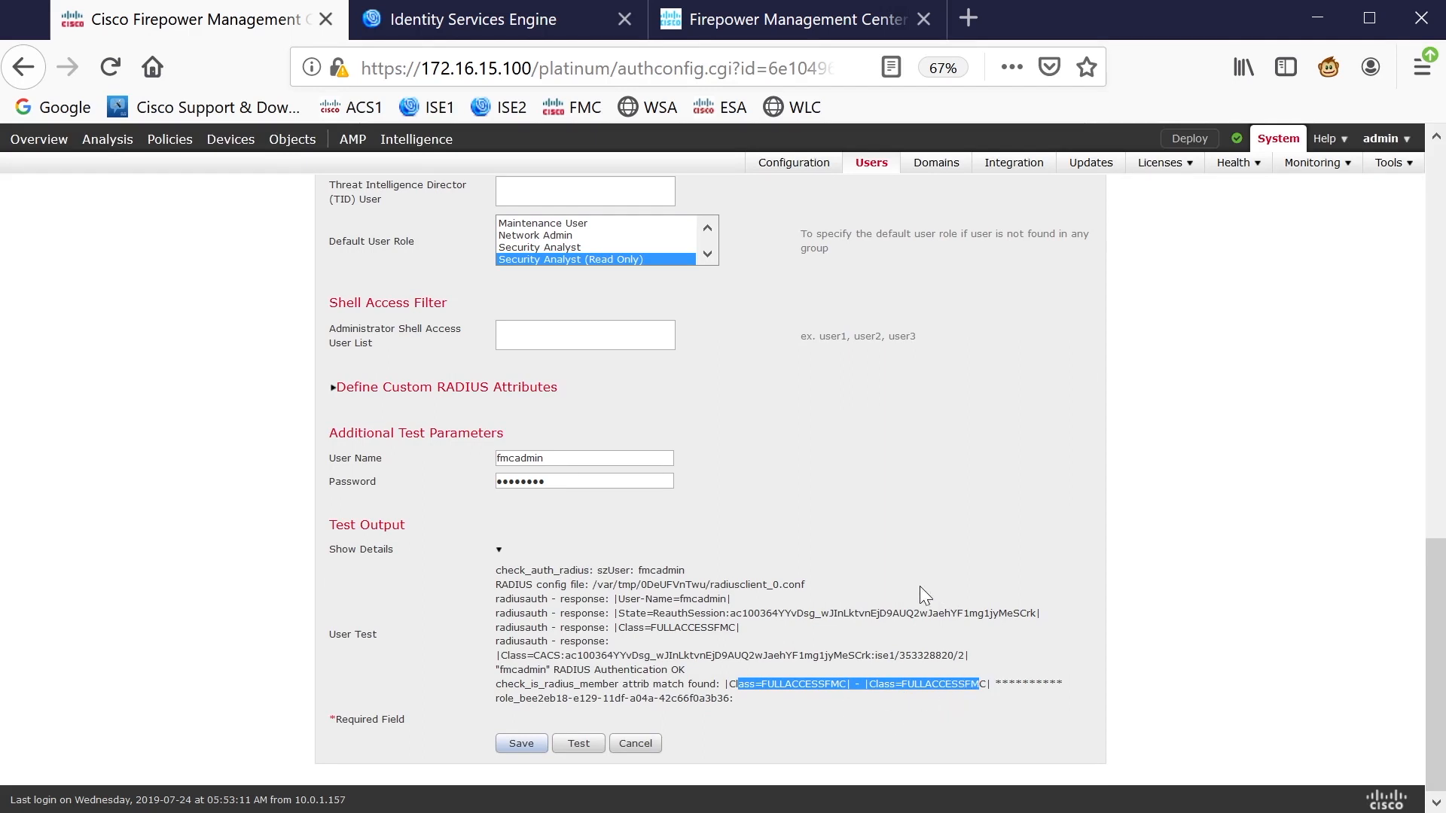
scroll(737, 563, "up", 3)
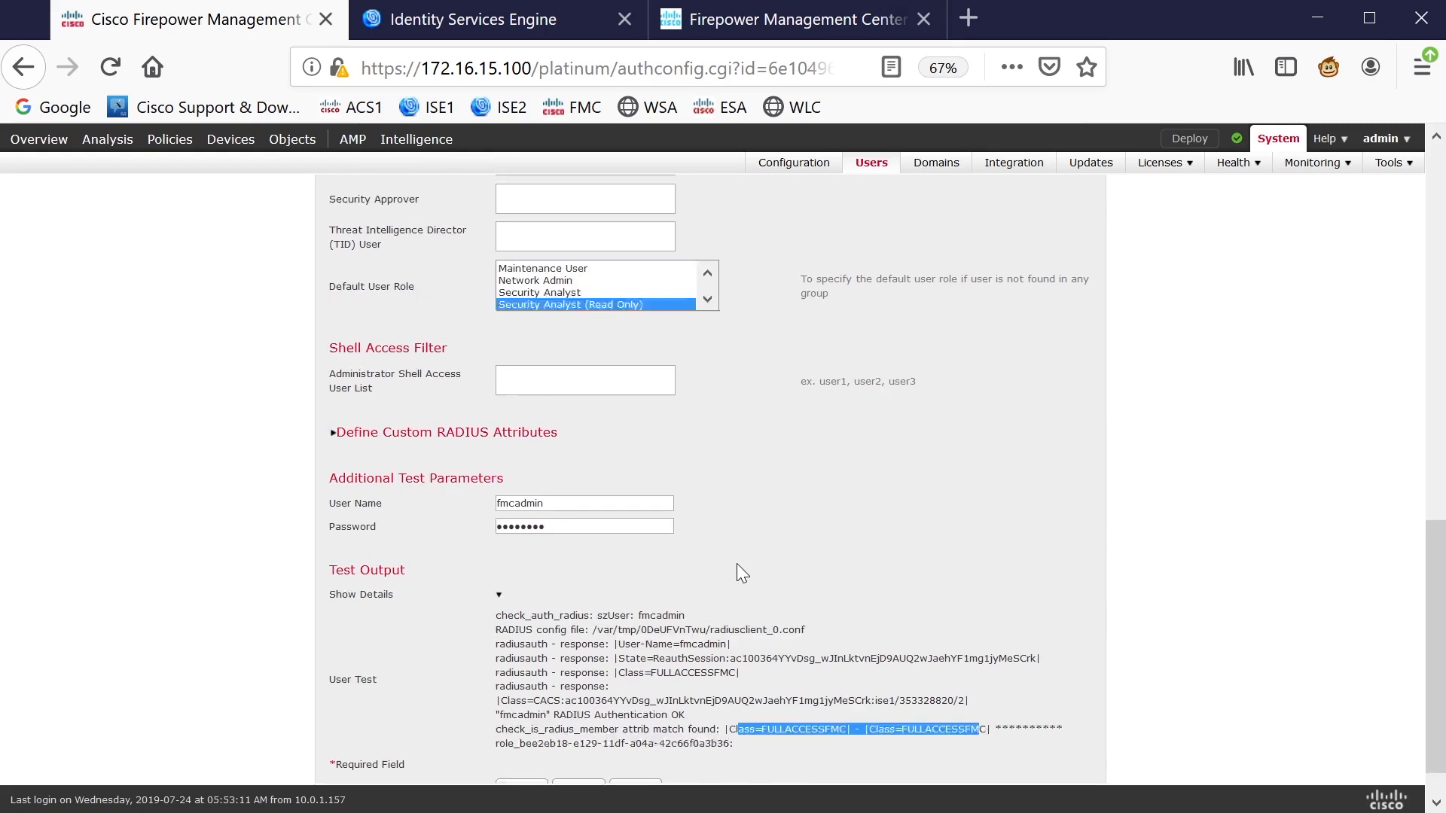
scroll(791, 556, "down", 3)
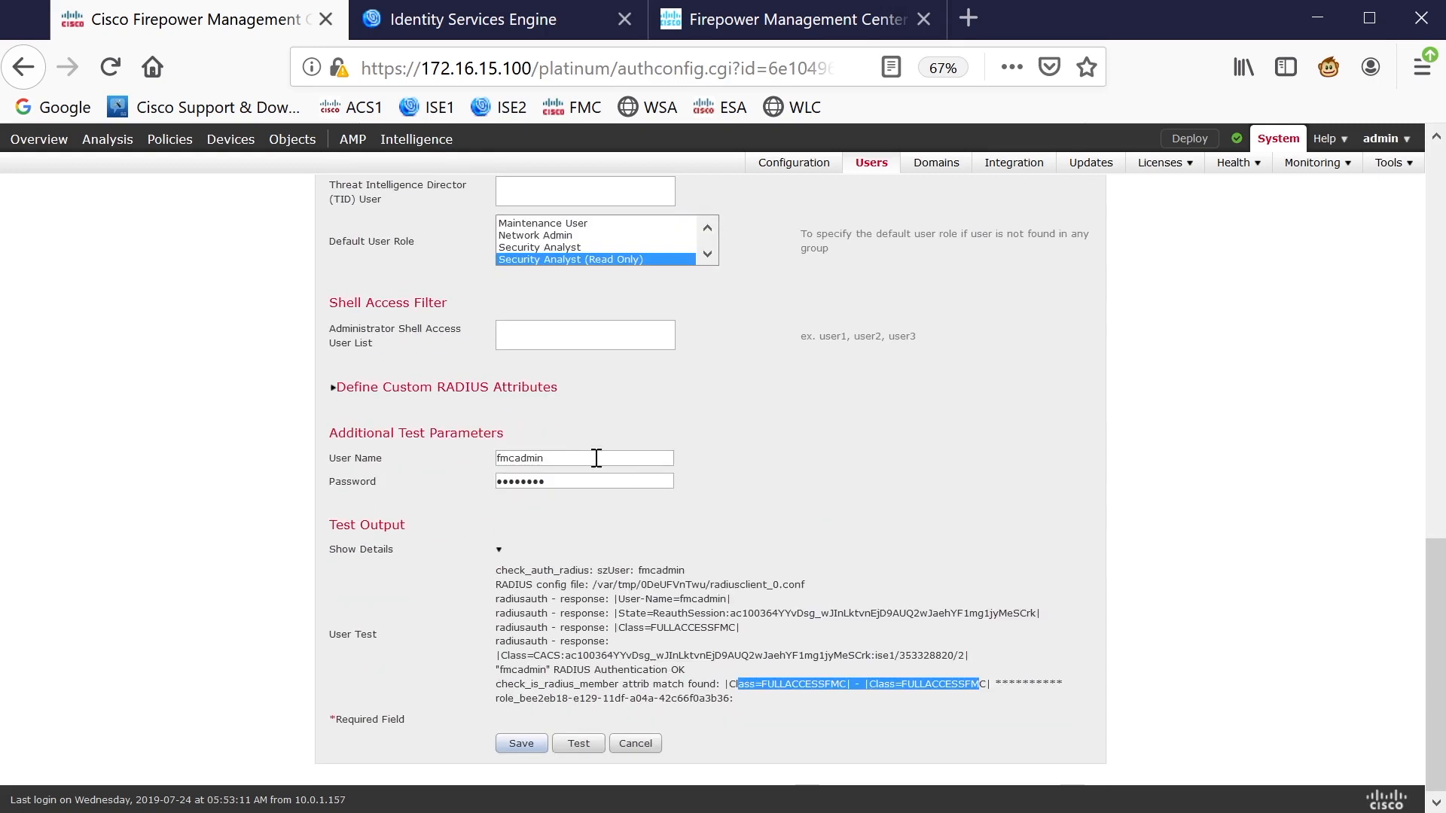
left_click_drag(597, 458, 427, 445)
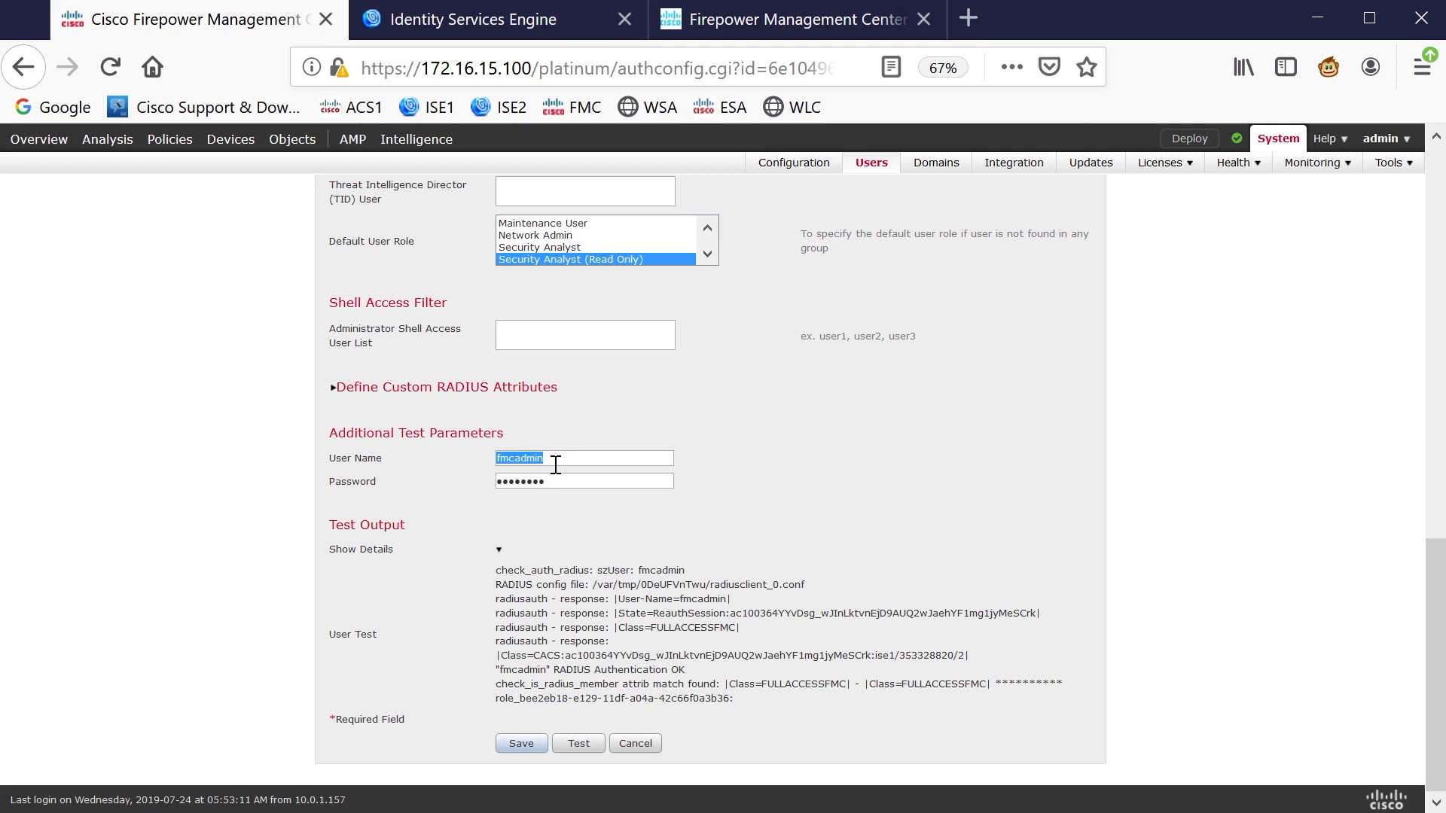
Rerun the ISE1 test as user cisco123 with a wrong password; it reports Bind failed
type("admin")
key("Tab")
key("BackSpace")
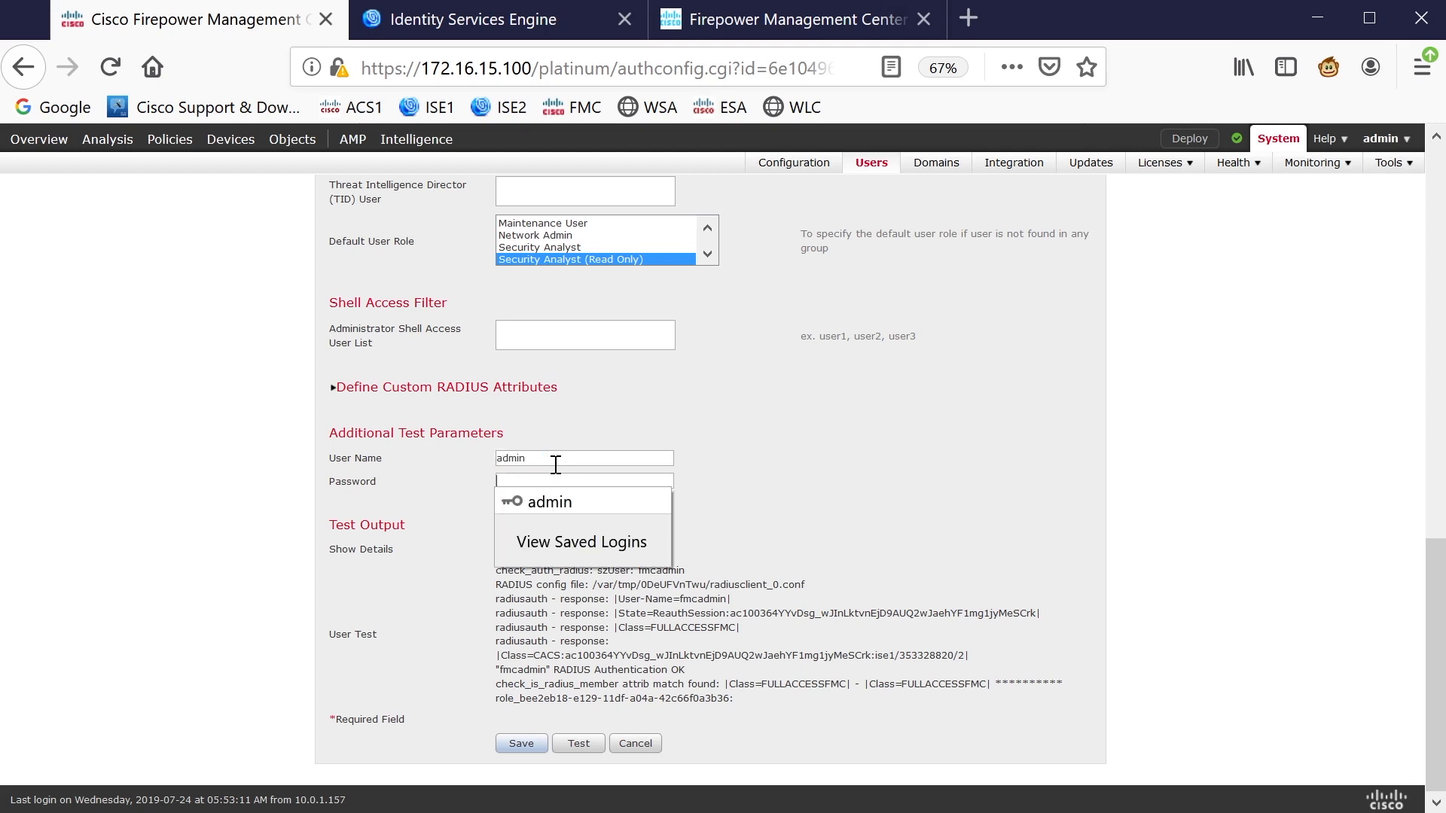
left_click_drag(554, 462, 445, 462)
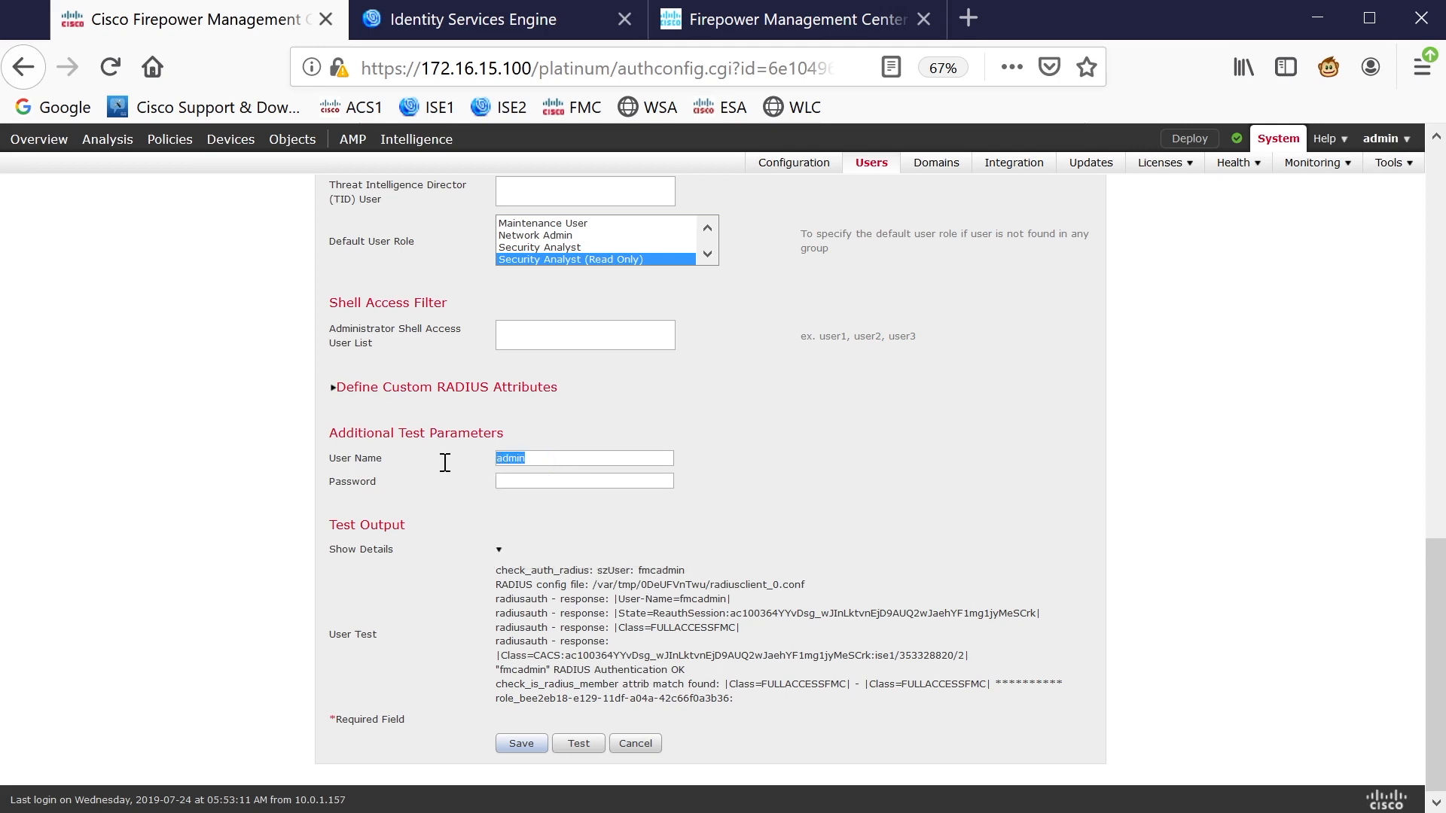
type("cisco123")
key("Tab")
type("cisco123")
left_click(588, 744)
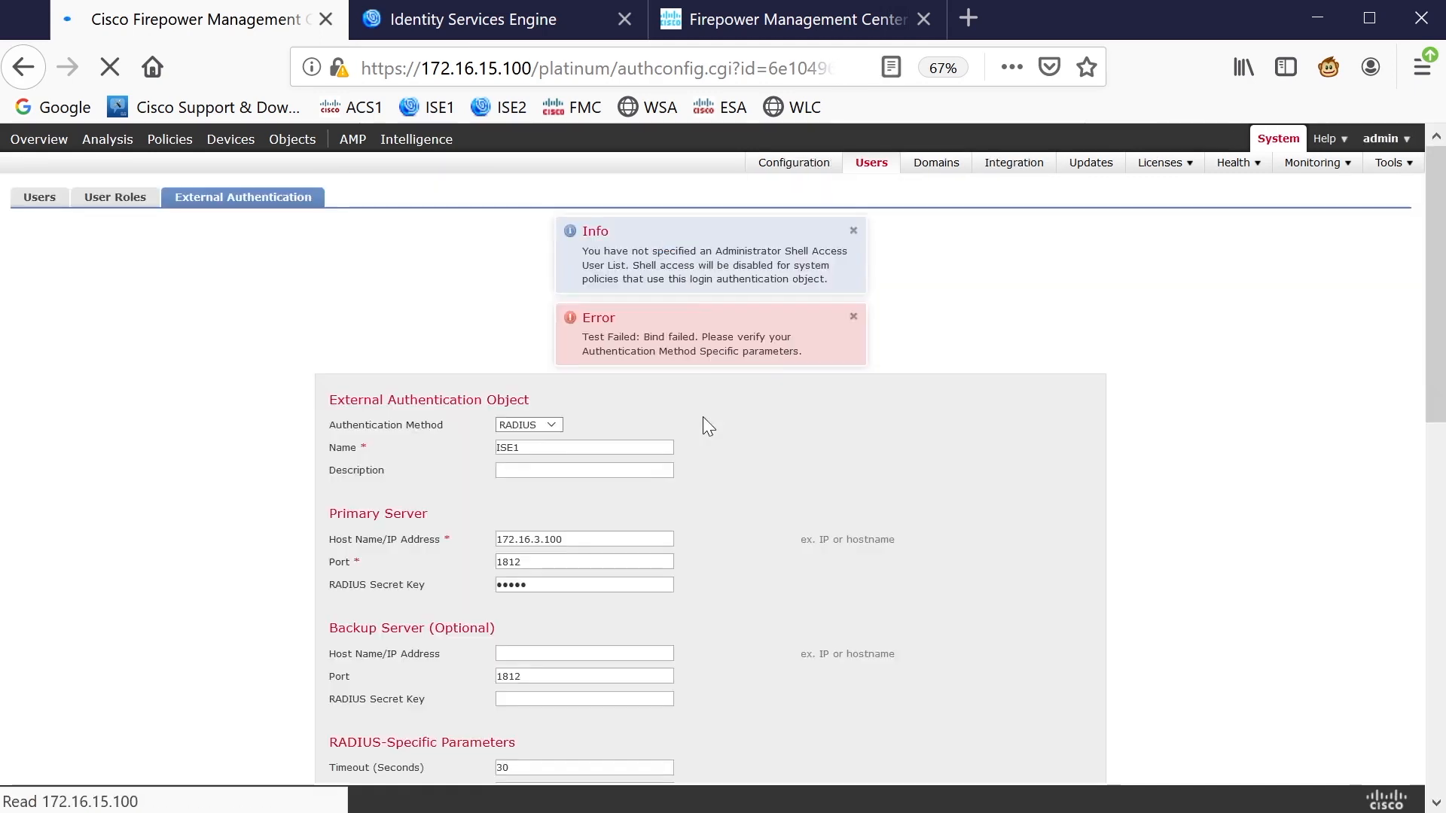
scroll(756, 408, "down", 10)
scroll(812, 419, "down", 3)
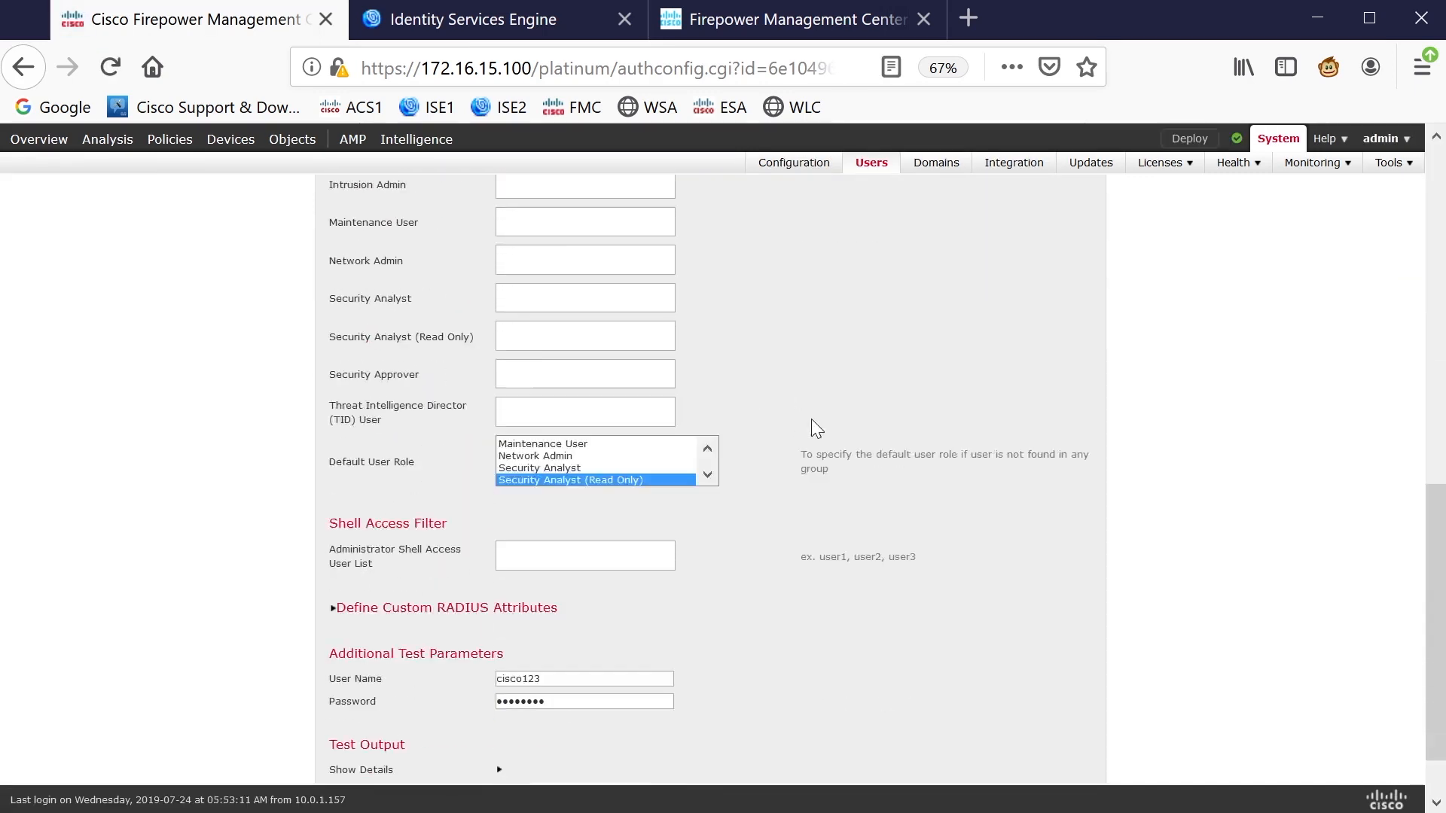
scroll(812, 418, "down", 2)
Review the failed test's details and clear the Access Admin mapping value
left_click(498, 676)
scroll(721, 541, "down", 2)
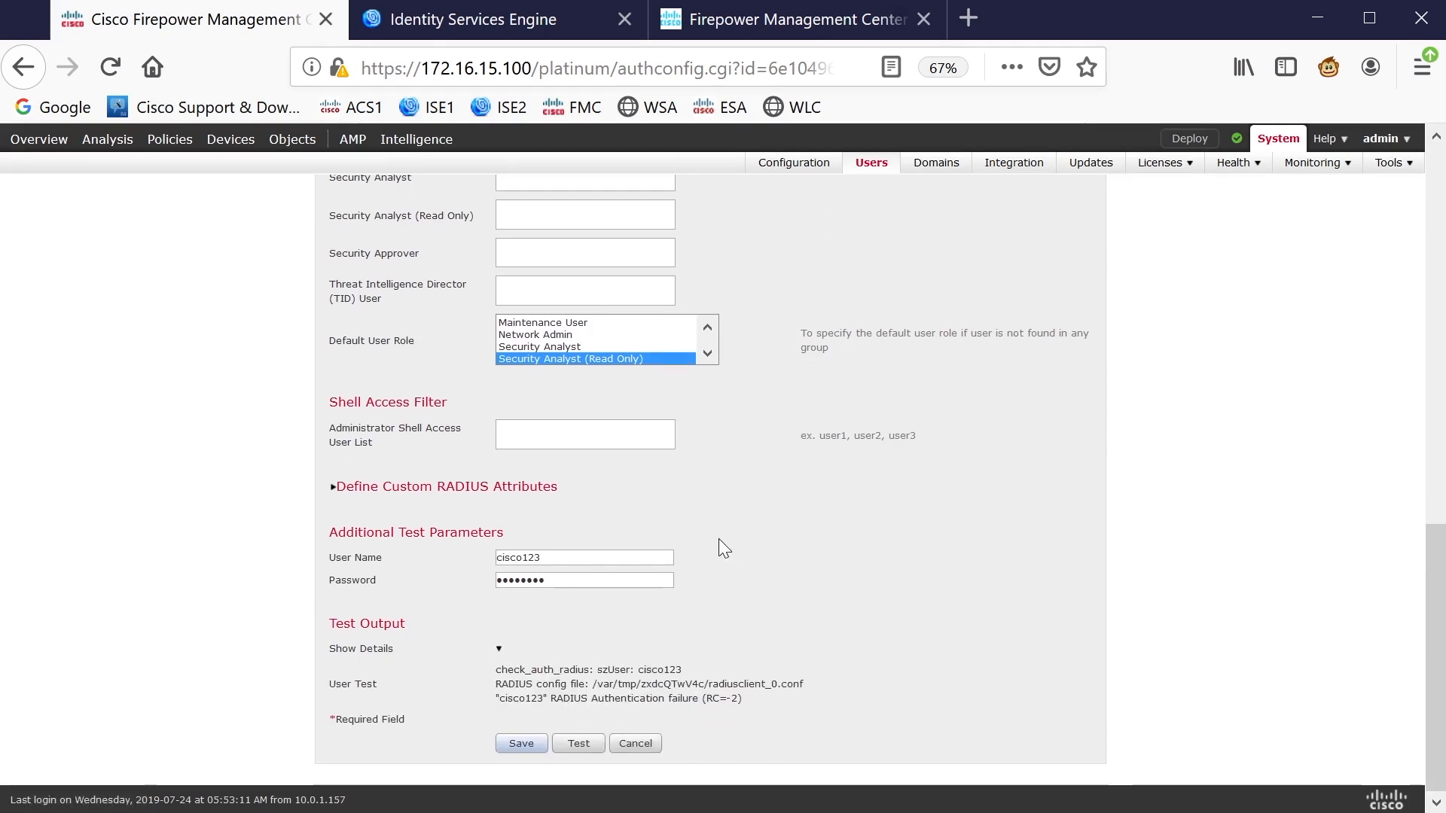
scroll(793, 464, "up", 8)
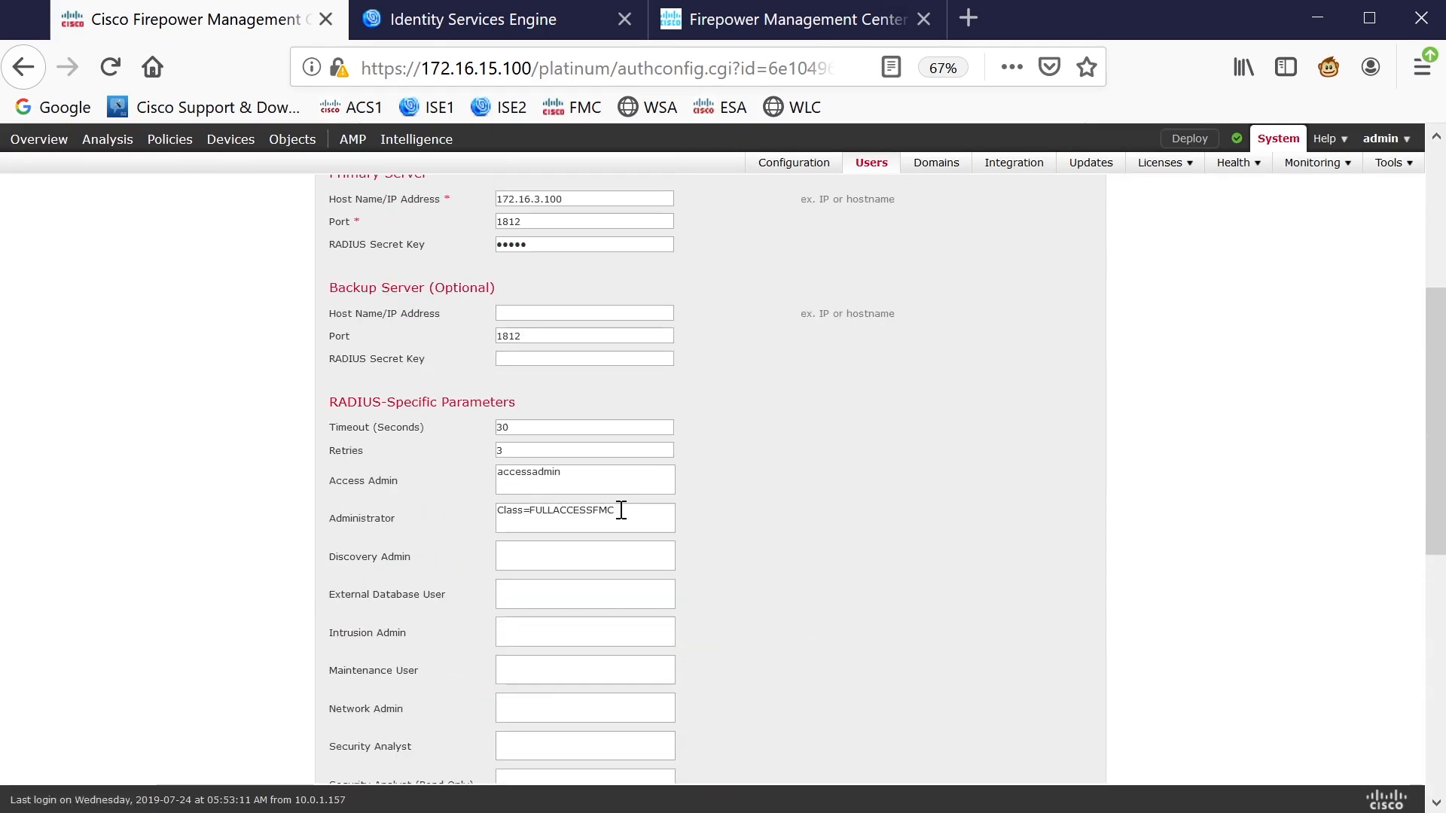
left_click_drag(581, 481, 438, 464)
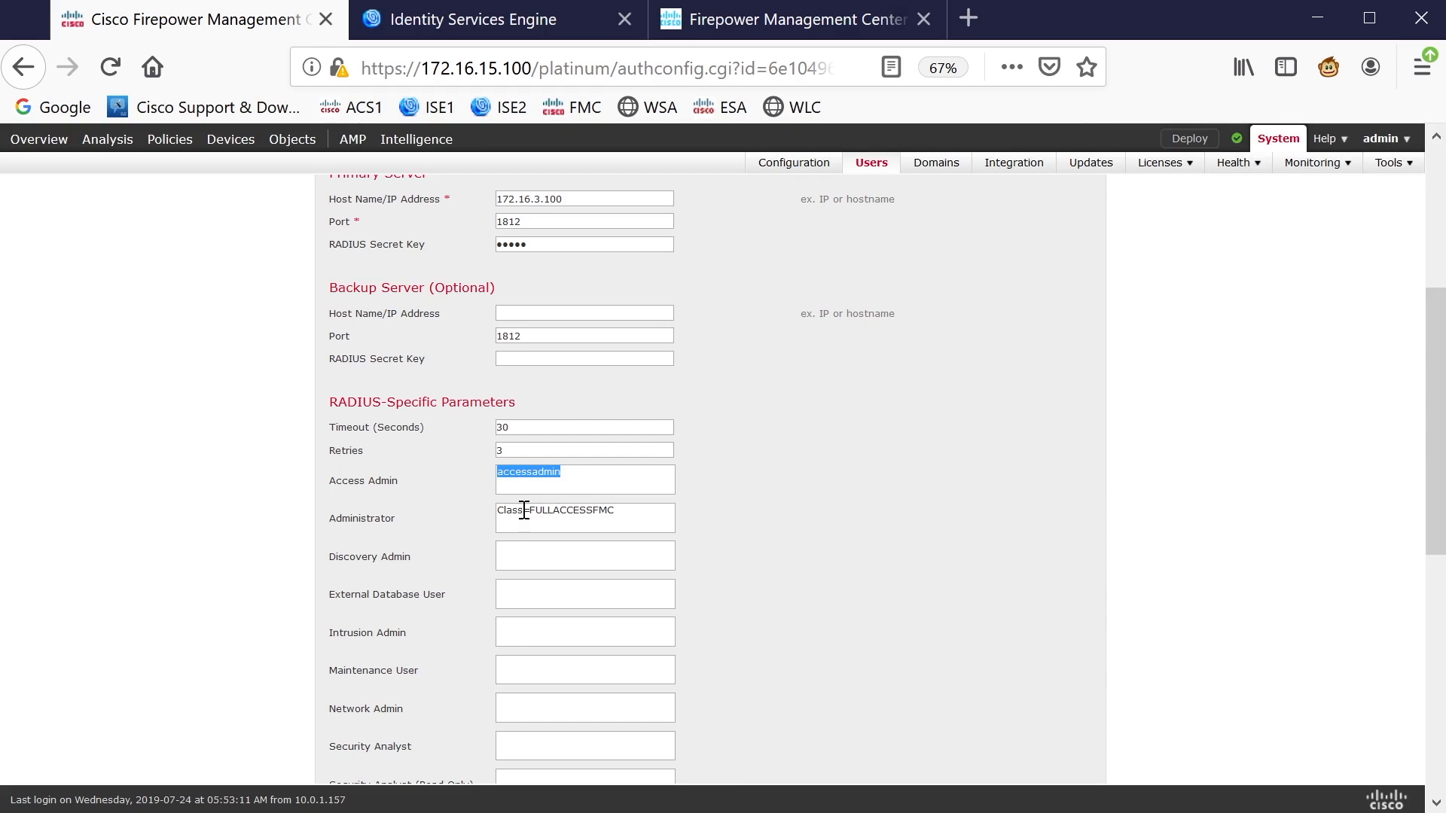
key("Delete")
scroll(854, 422, "down", 8)
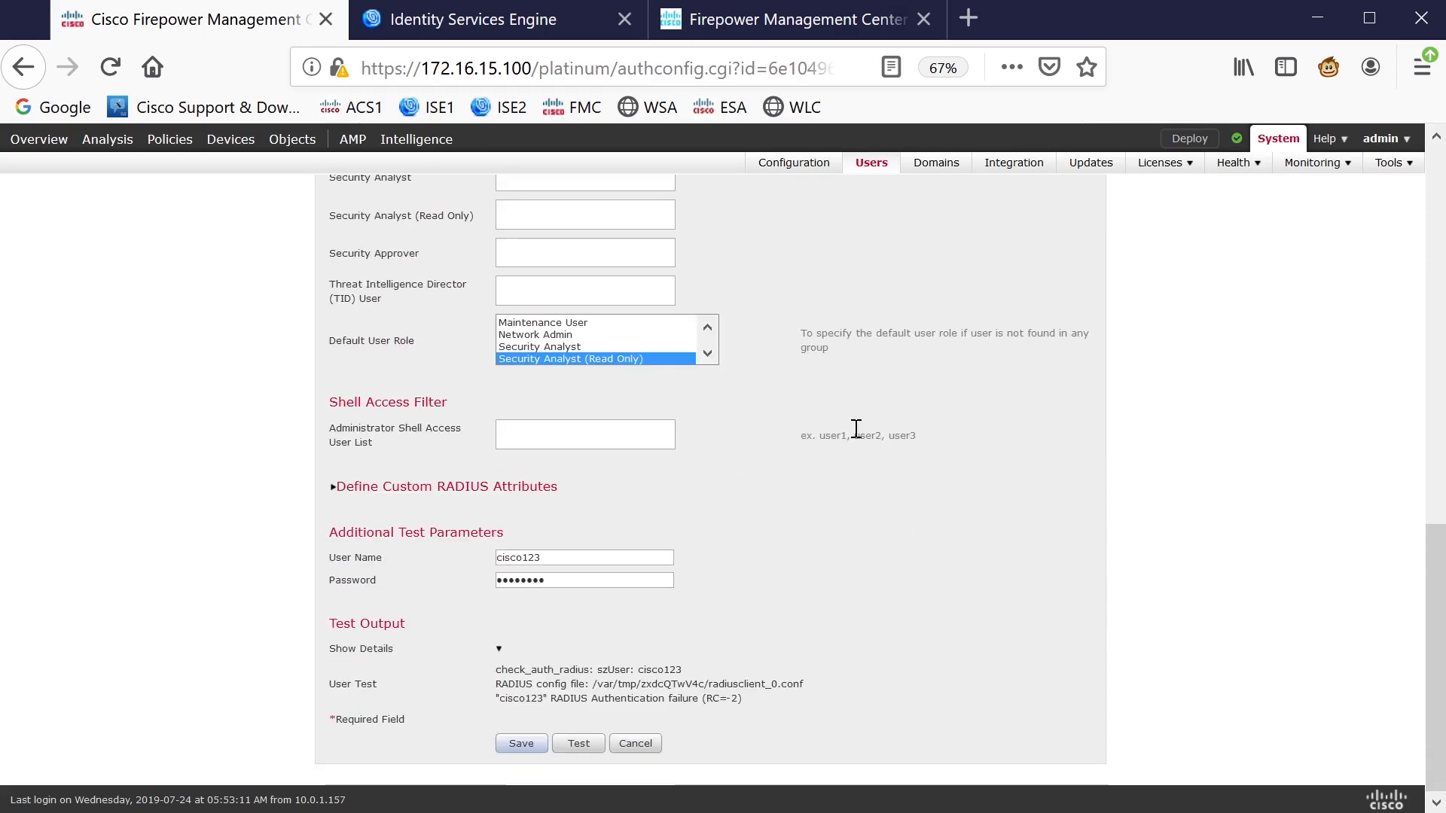
Rerun the test as accessadmin and confirm the details show RADIUS Authentication OK
left_click_drag(587, 558, 425, 560)
type("accessadmin")
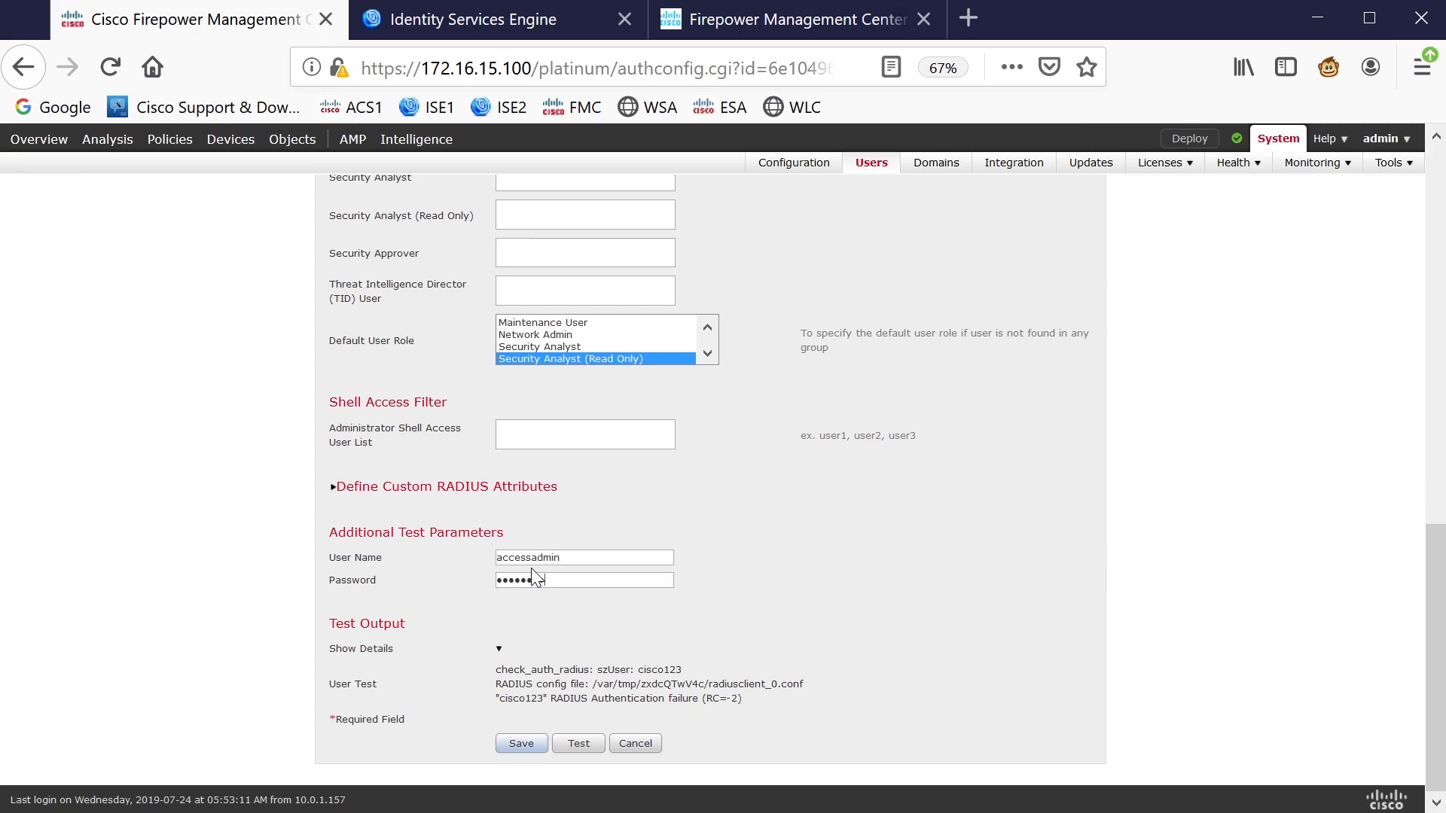
left_click(579, 743)
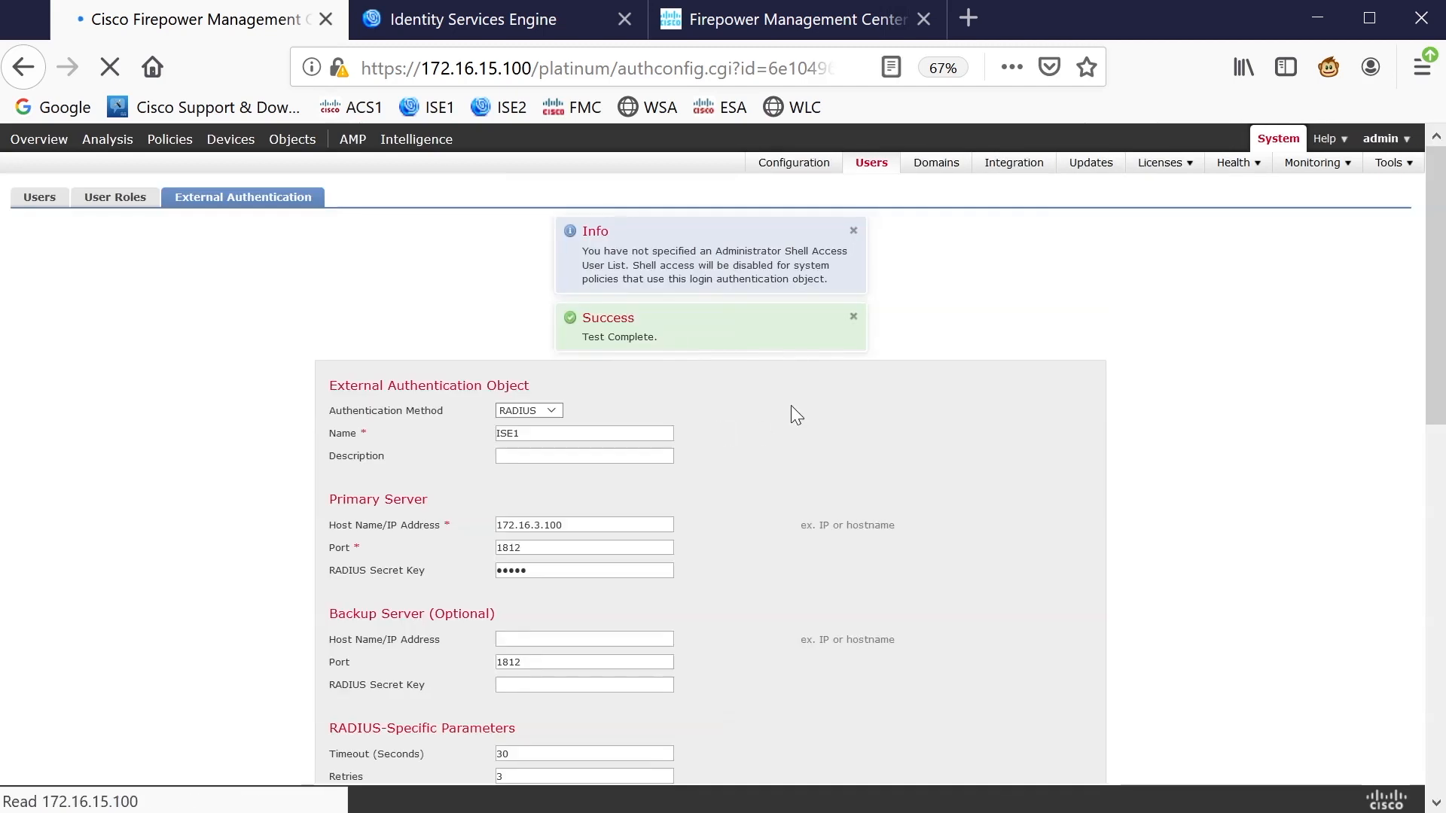
scroll(687, 445, "down", 8)
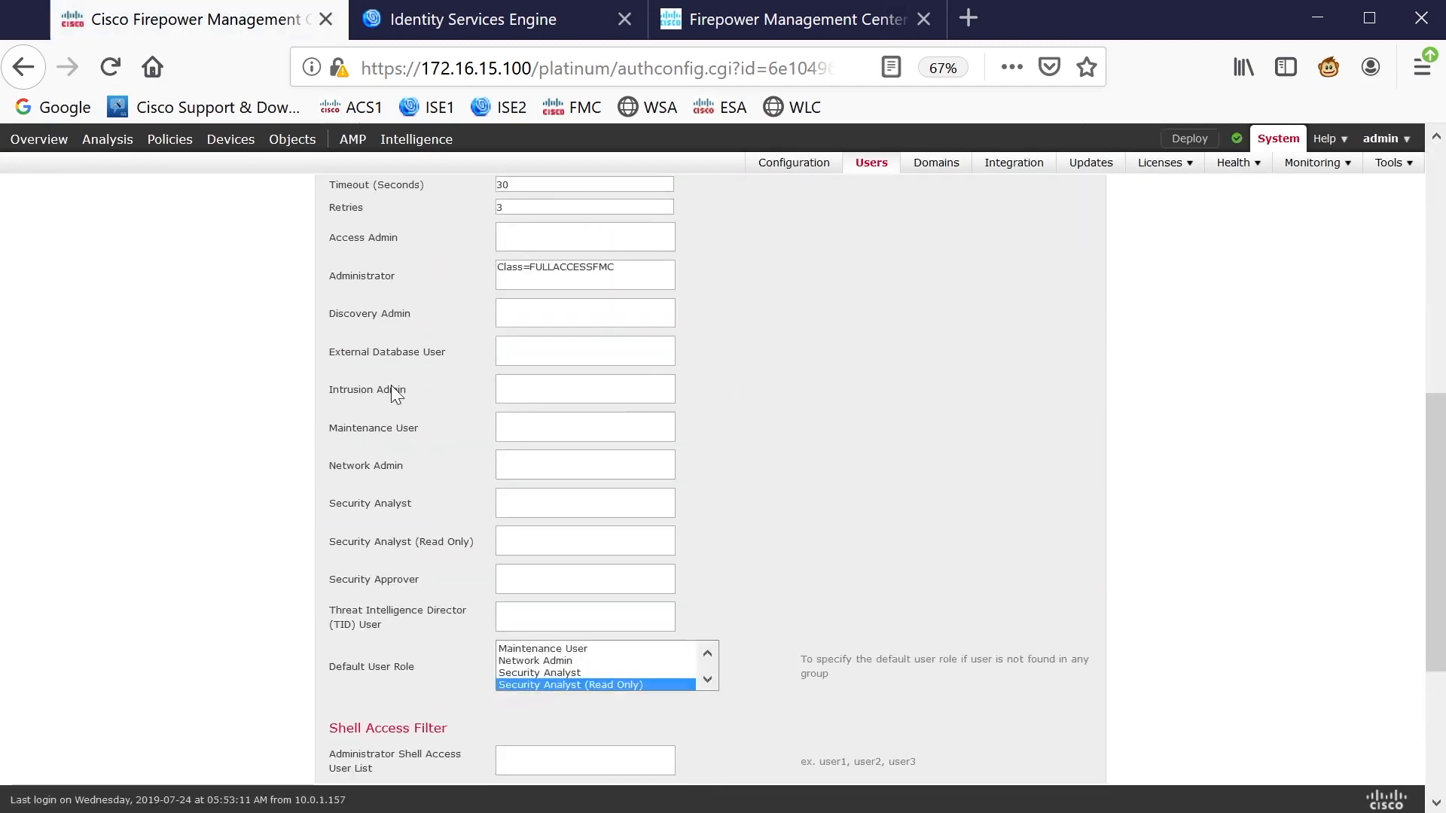
scroll(396, 391, "down", 4)
left_click(500, 699)
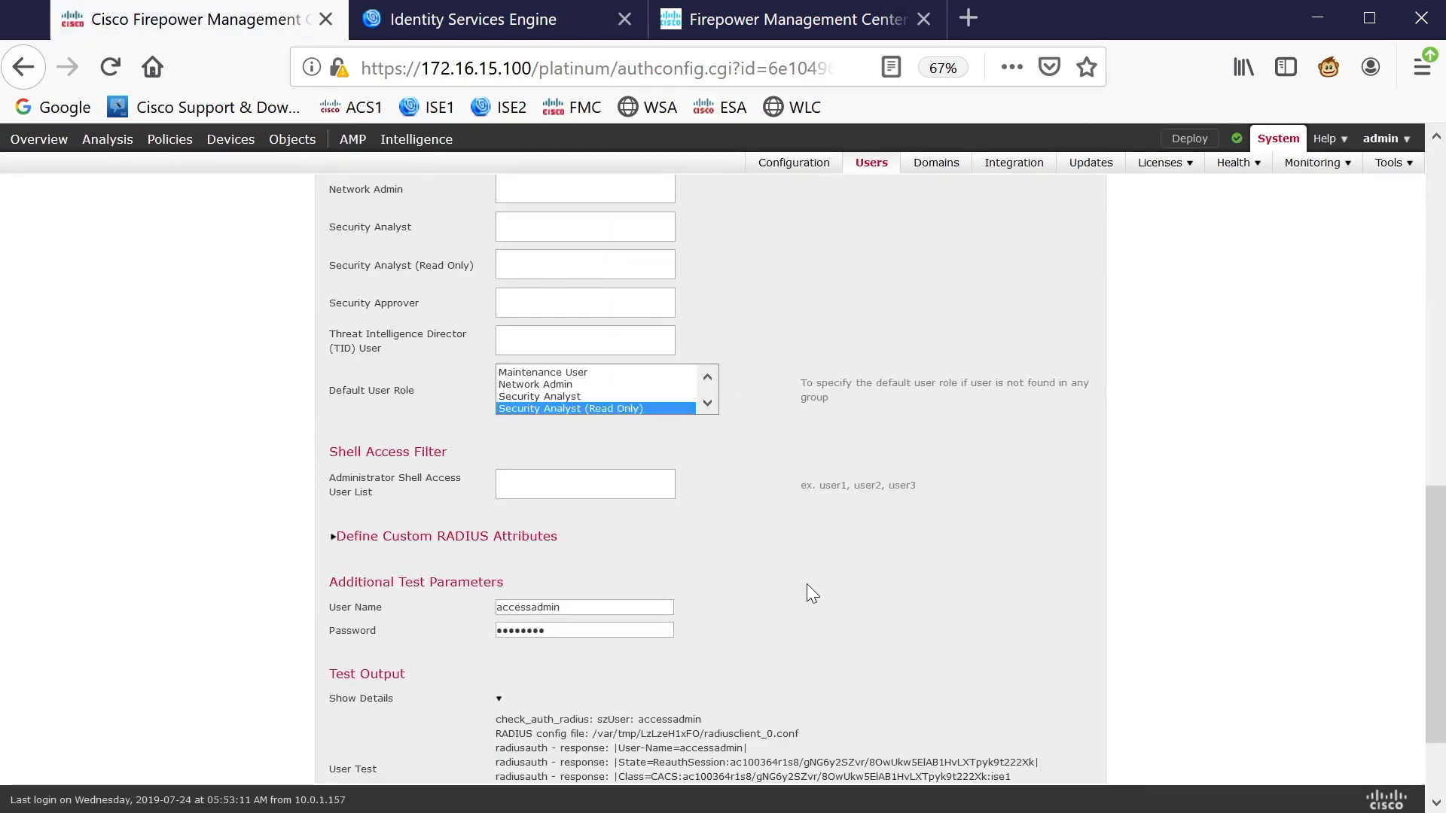
scroll(806, 588, "down", 2)
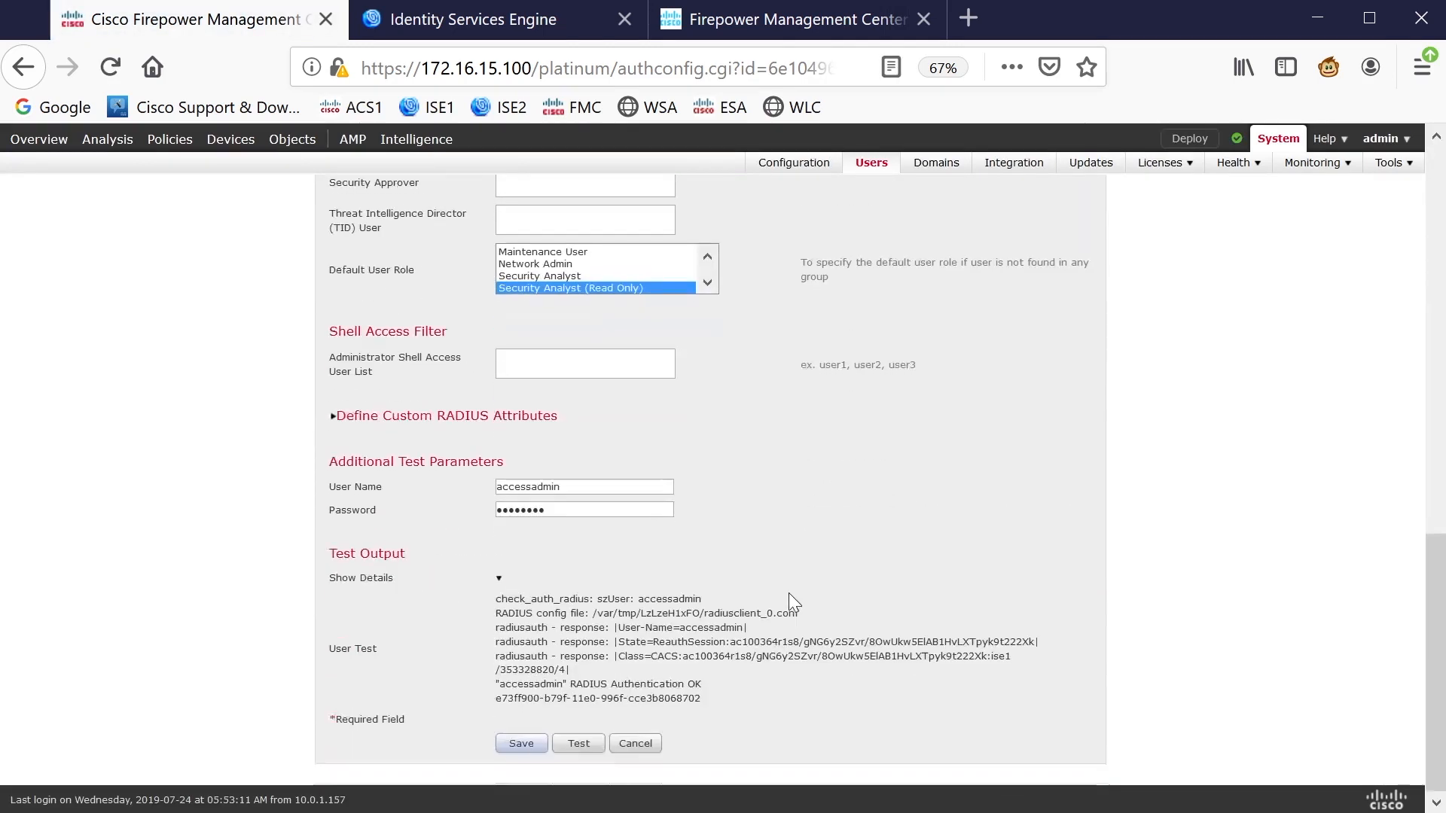
triple_click(641, 686)
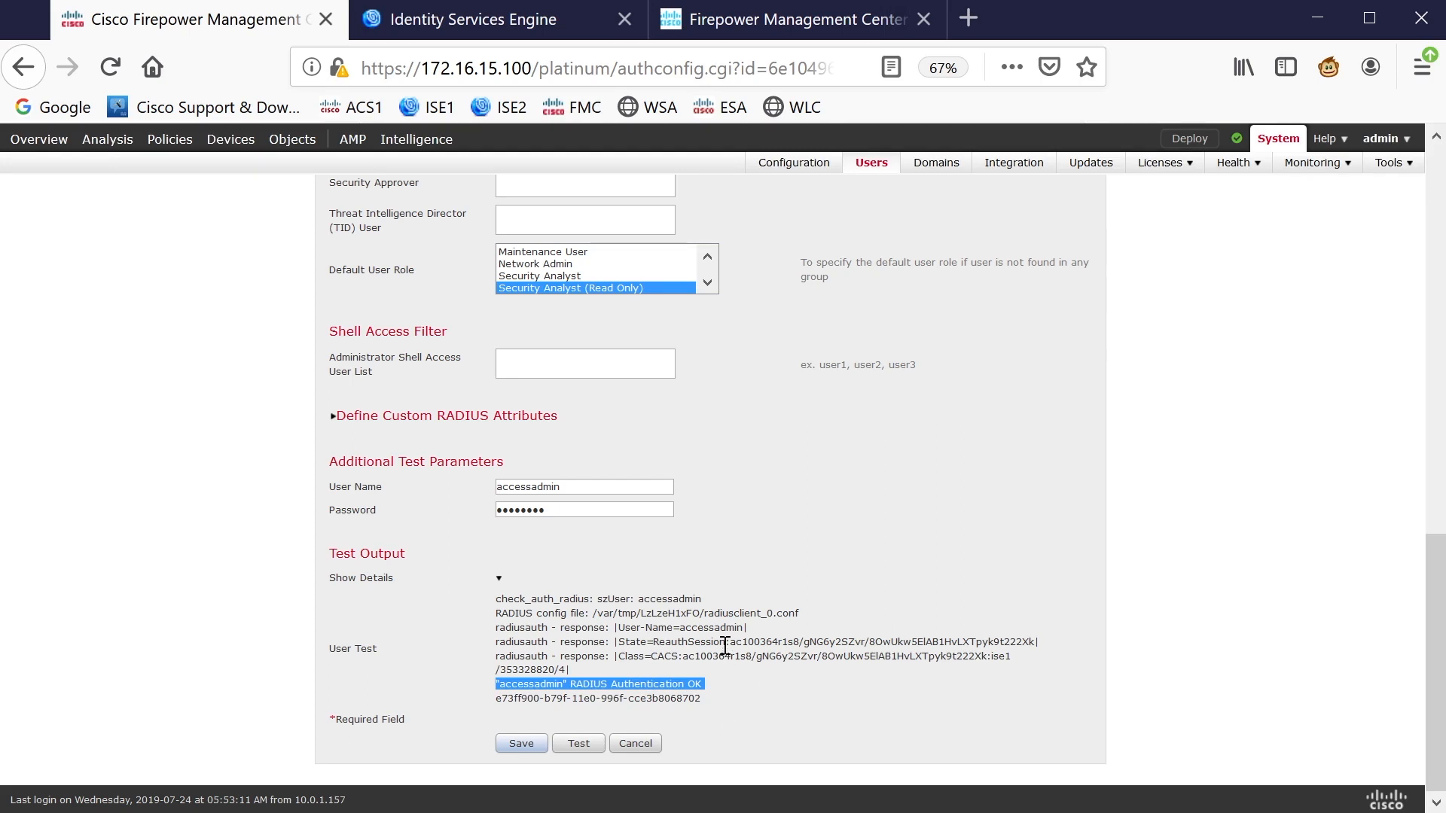
scroll(725, 645, "up", 6)
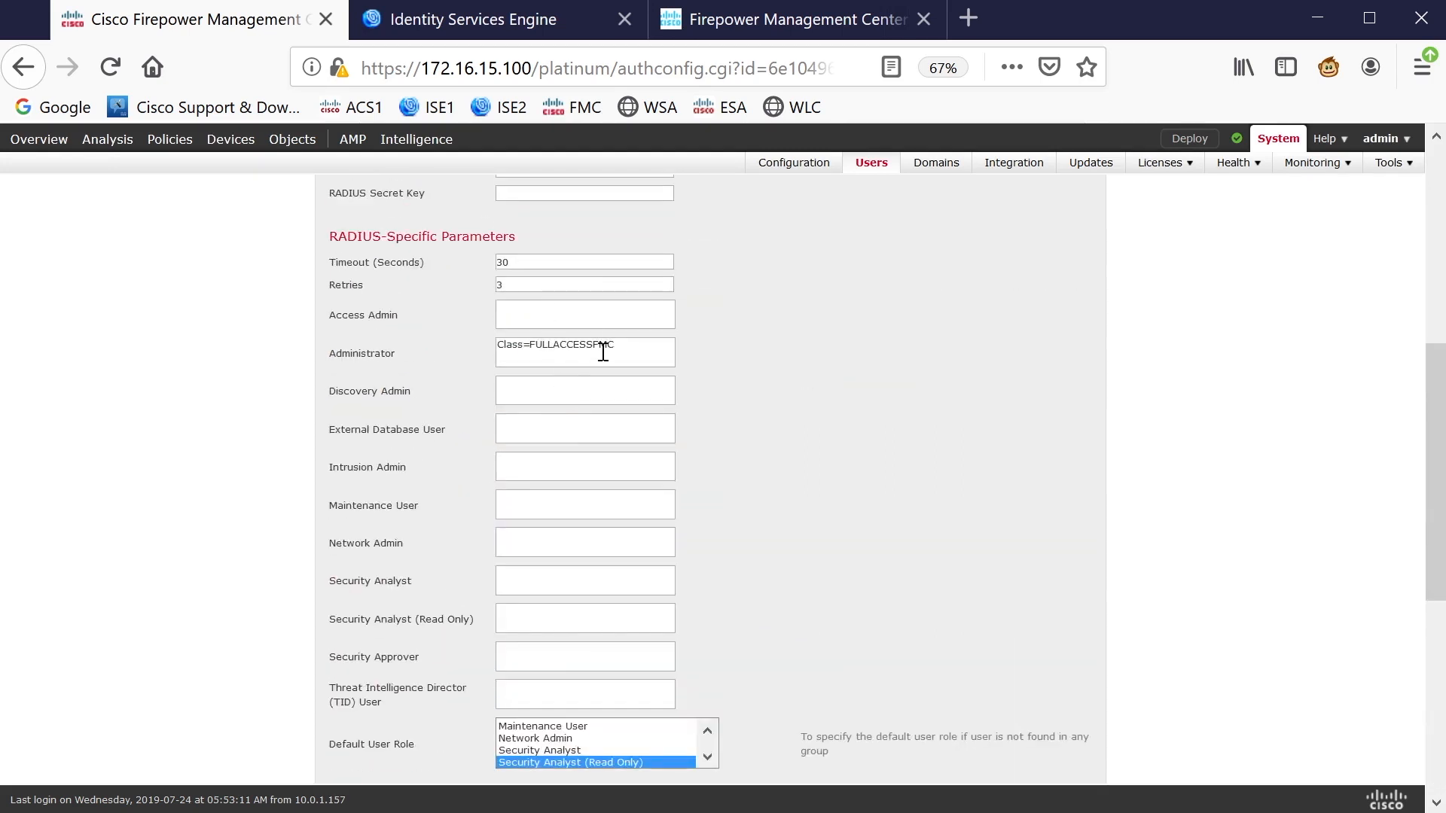
Set the Access Admin attribute to accessadmin and save the ISE1 object
left_click(540, 309)
type("accessadmin")
scroll(836, 427, "down", 6)
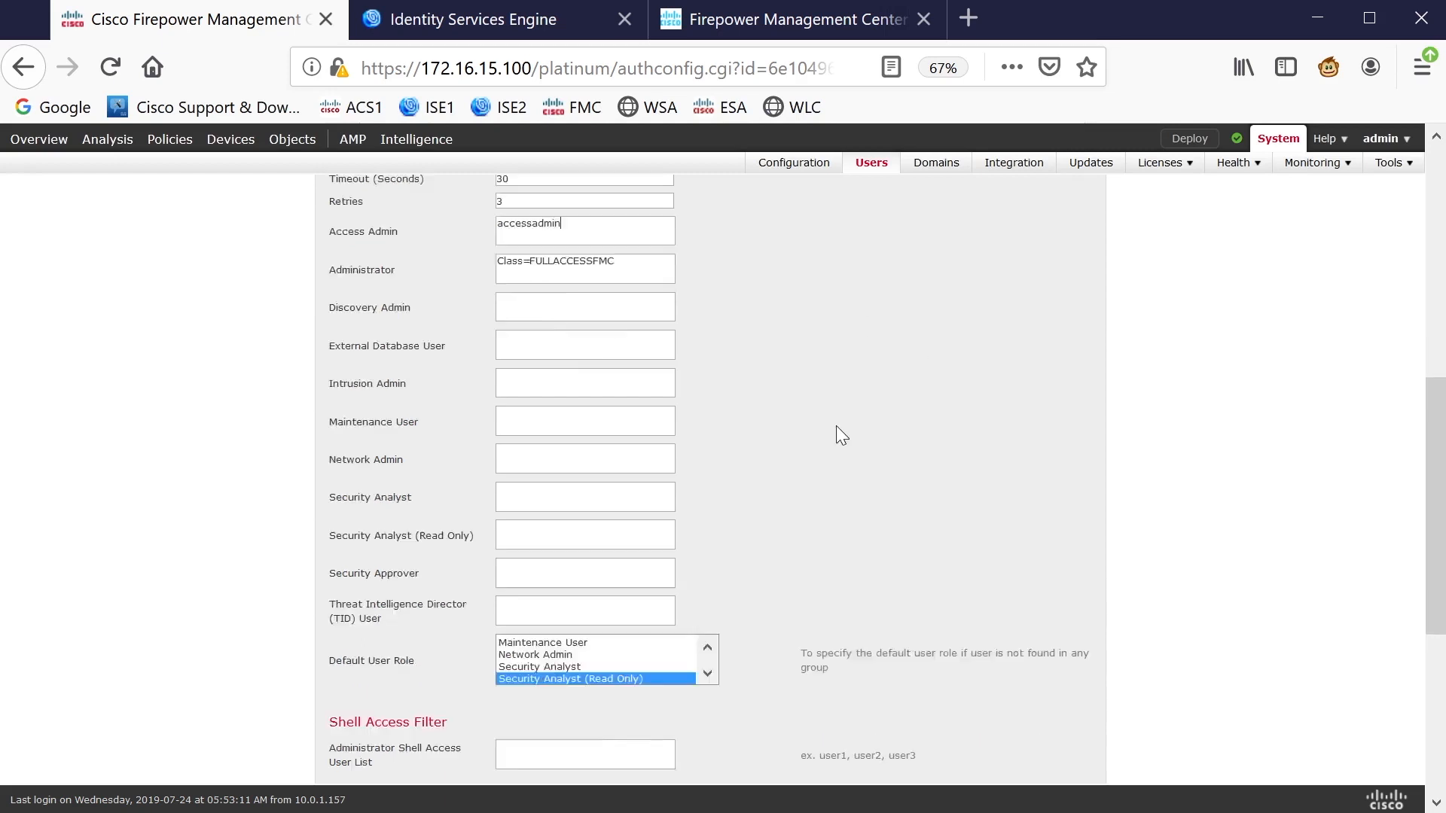
left_click(520, 745)
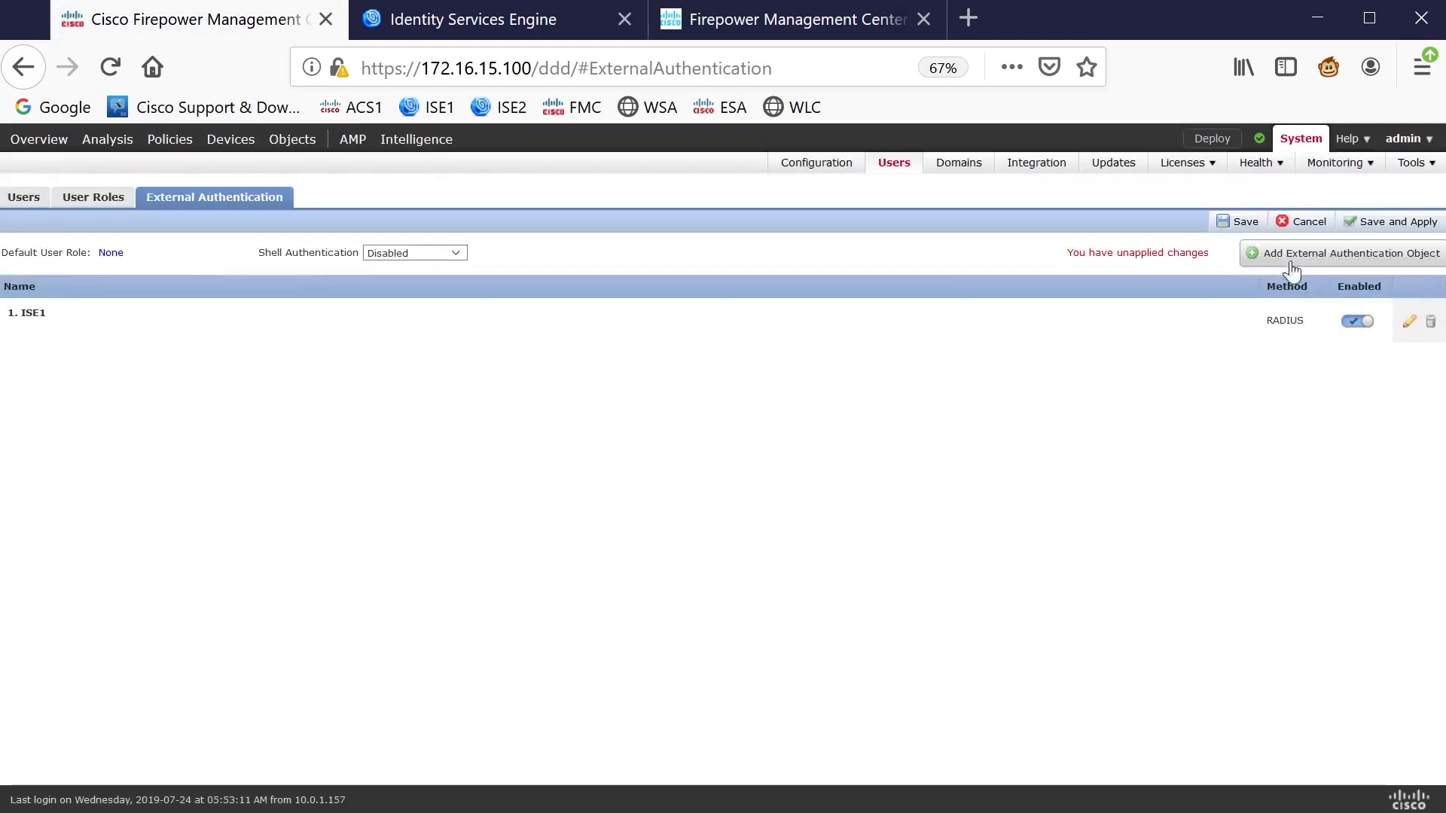
Save and apply the external authentication changes to the current domain
left_click(1244, 222)
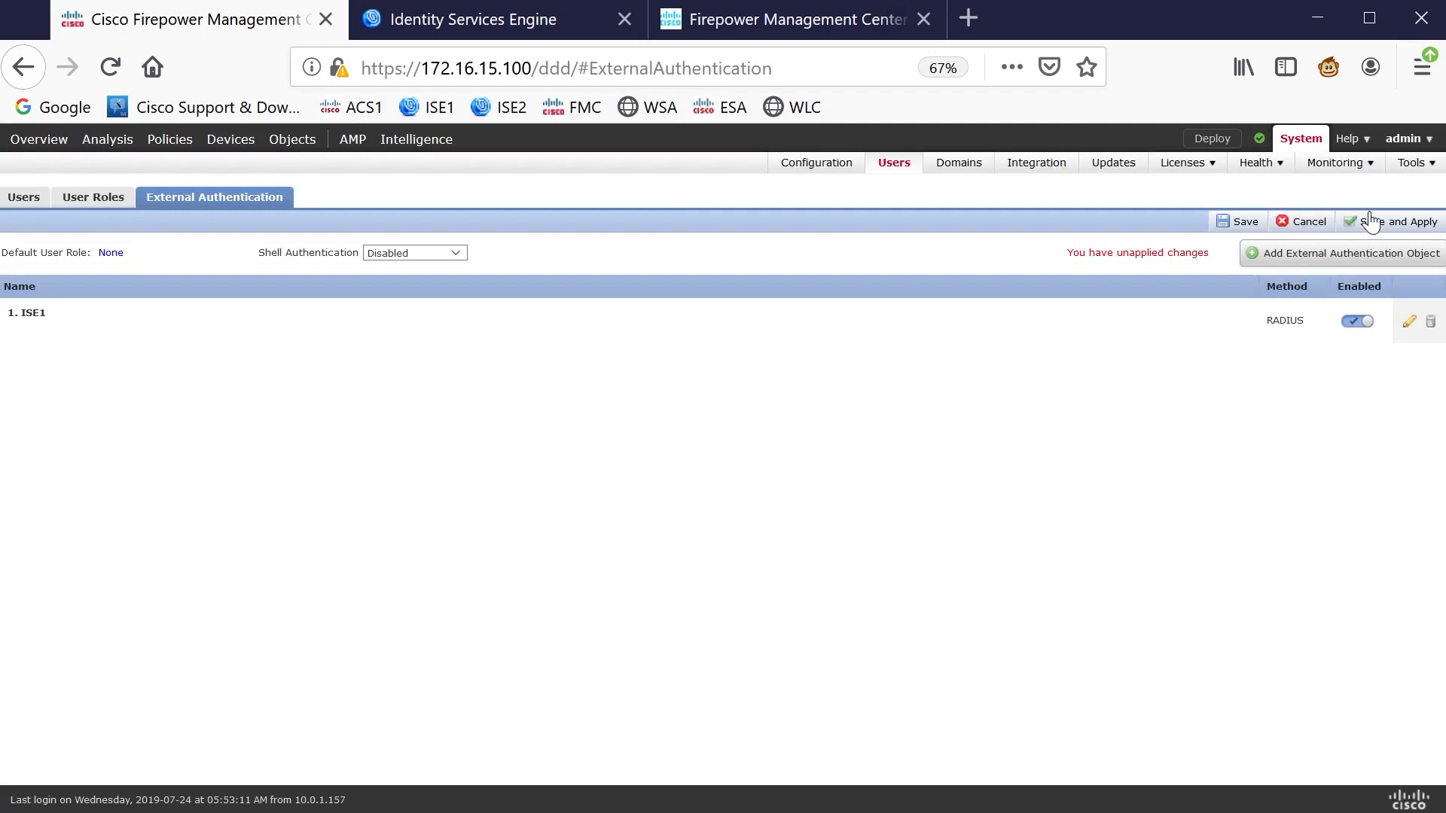
left_click(1371, 222)
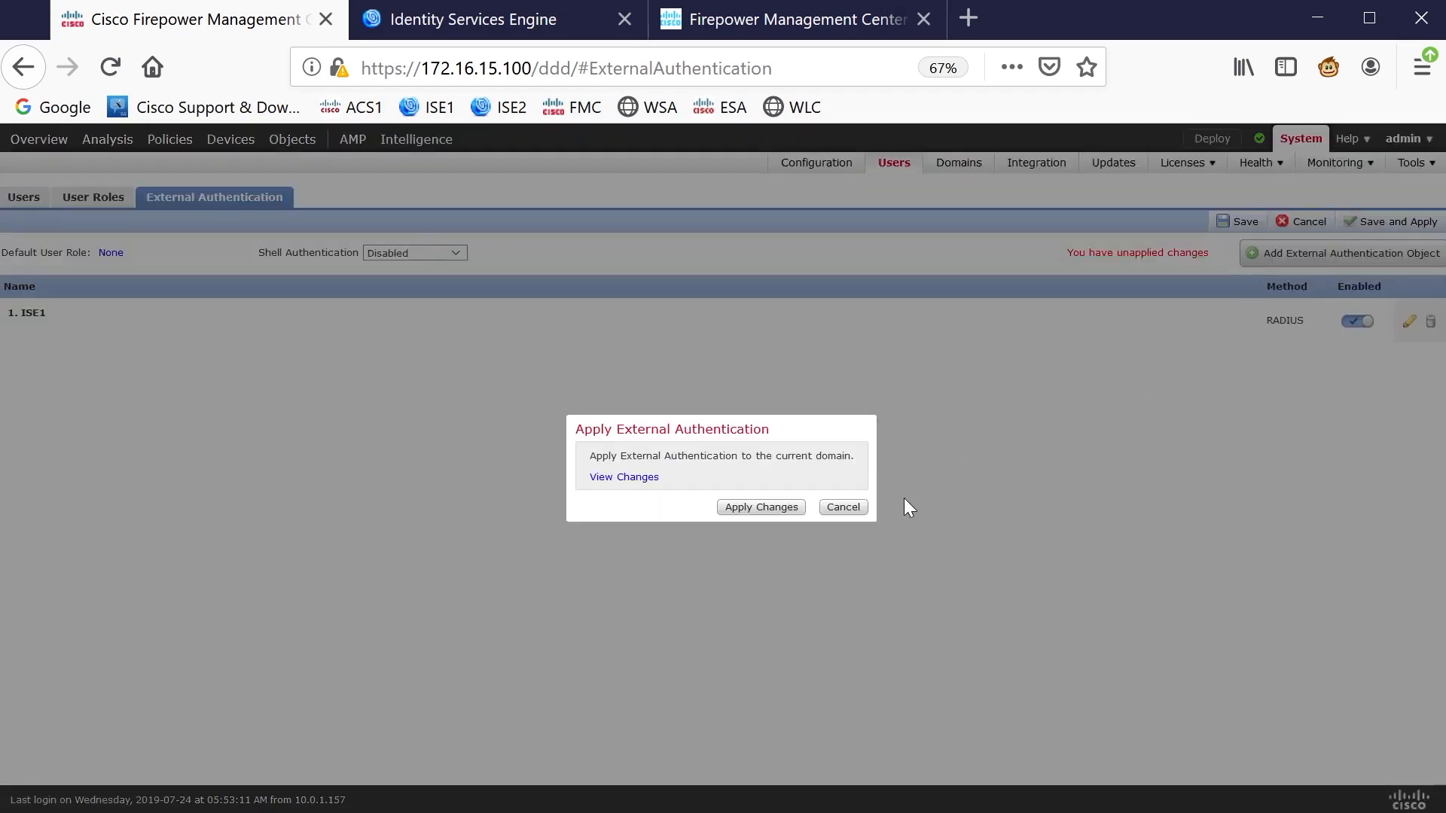
left_click(784, 508)
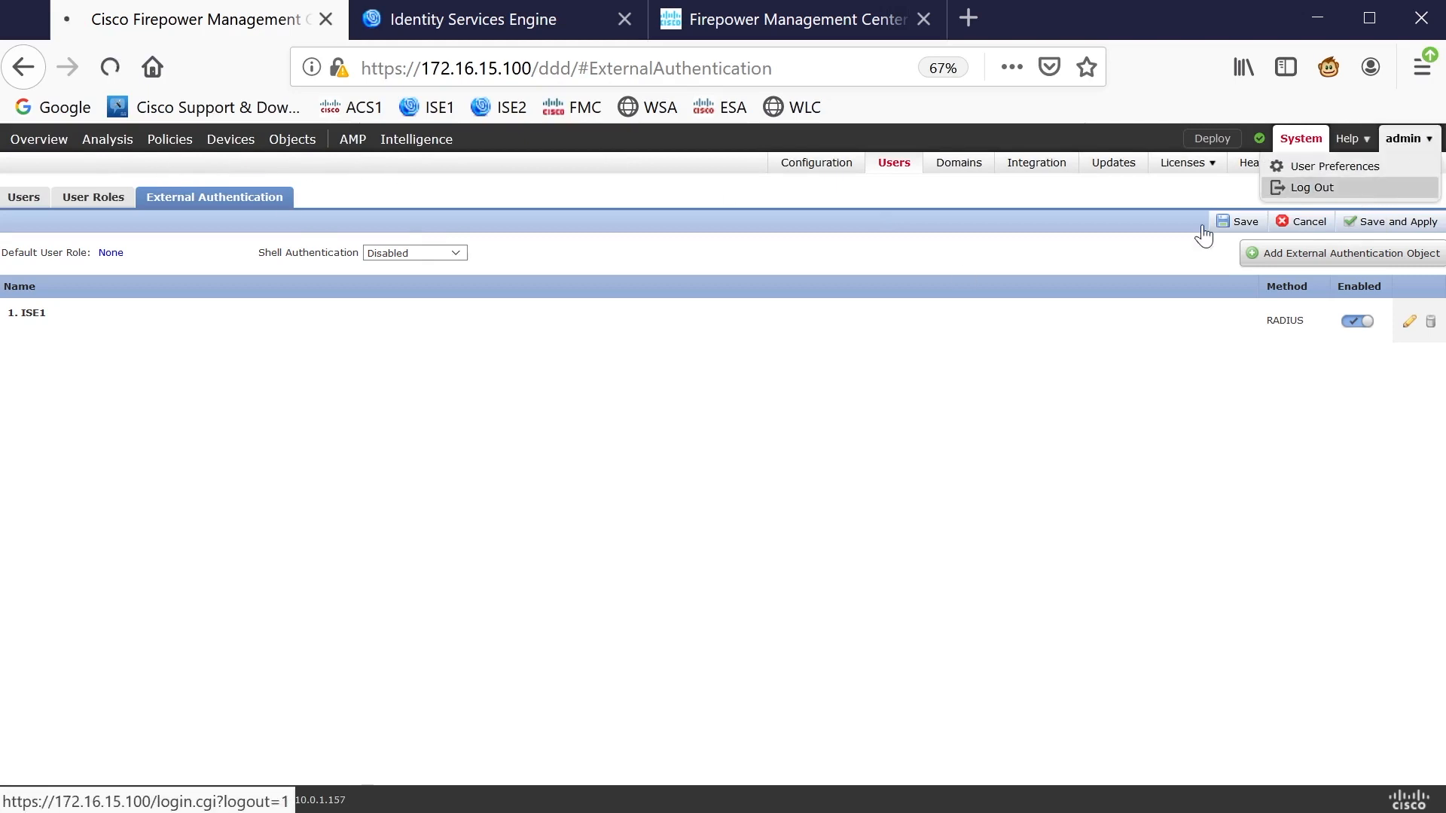
Log out of the admin session and log back in as fmcadmin with its password
left_click(1383, 186)
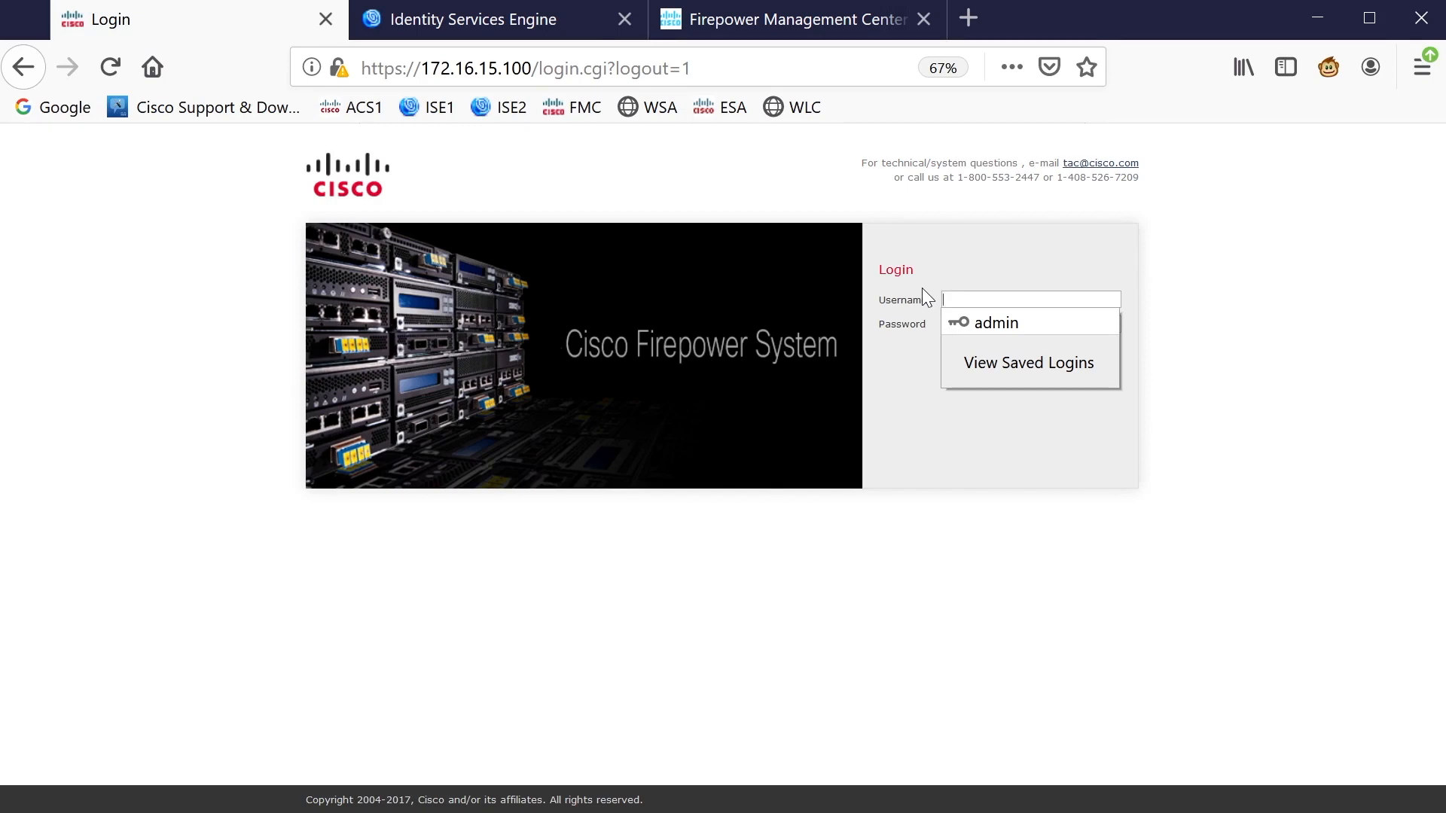
key("BackSpace")
key("BackSpace")
type("fmcadmin")
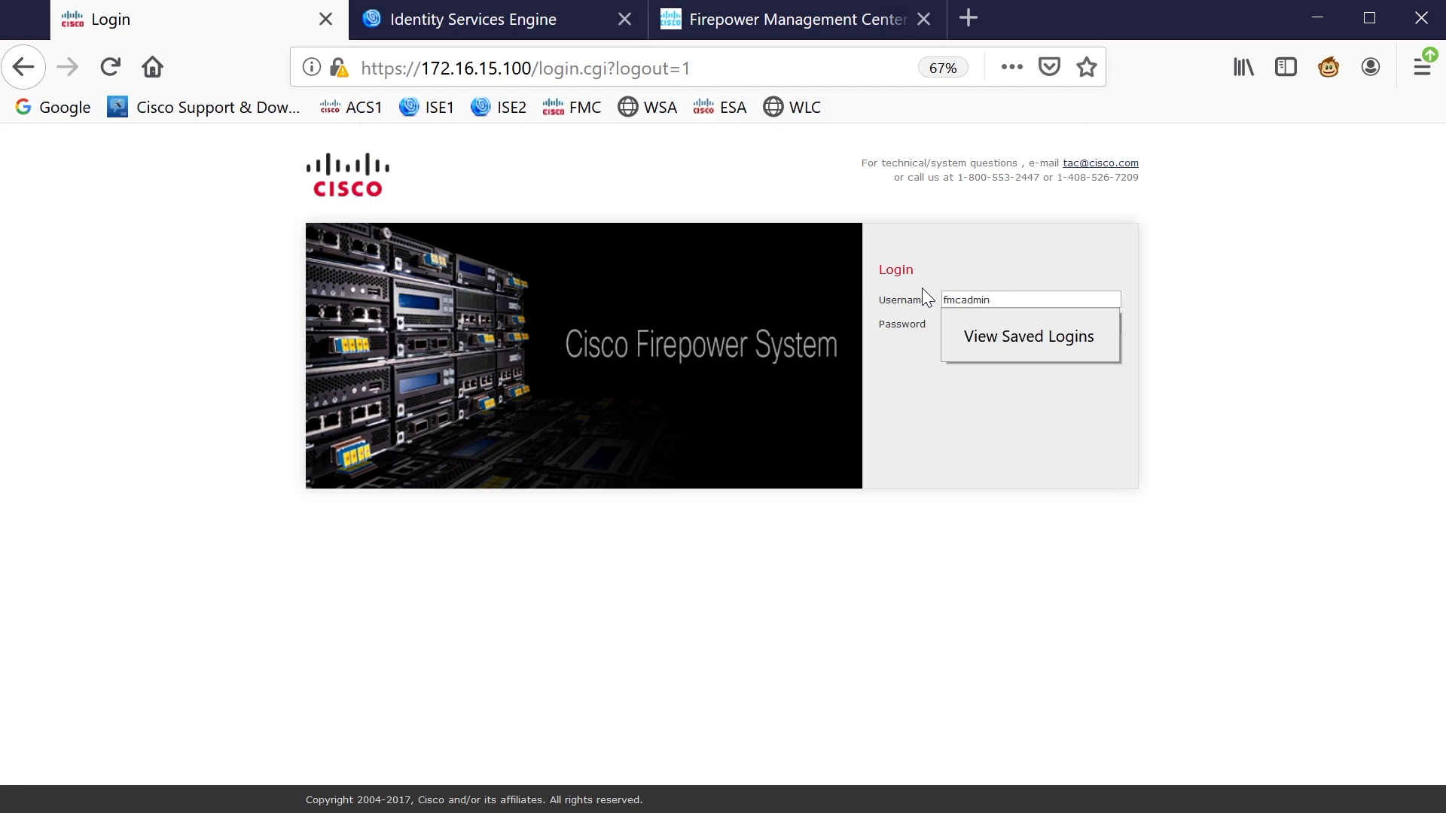
key("Tab")
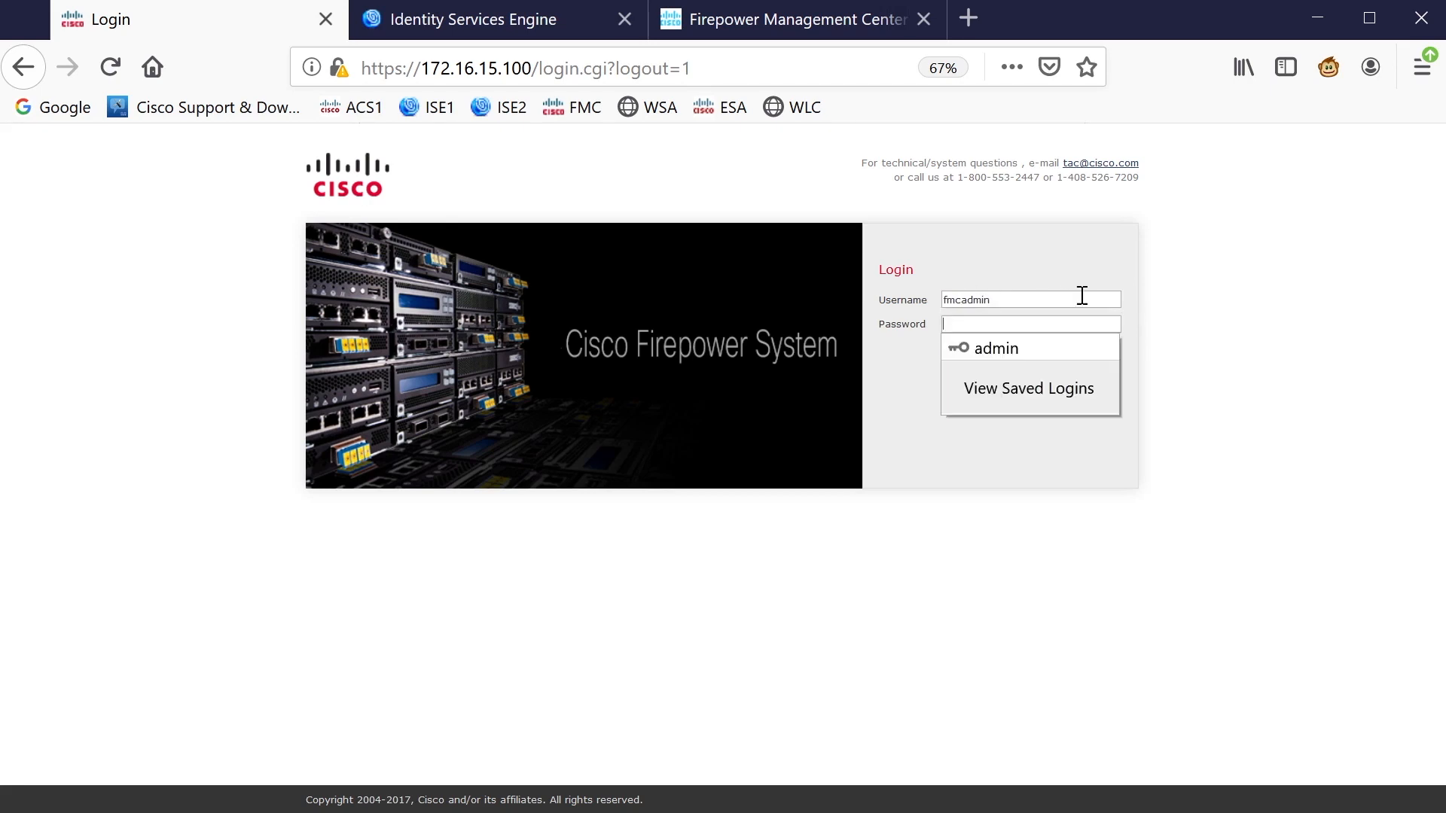
type("•")
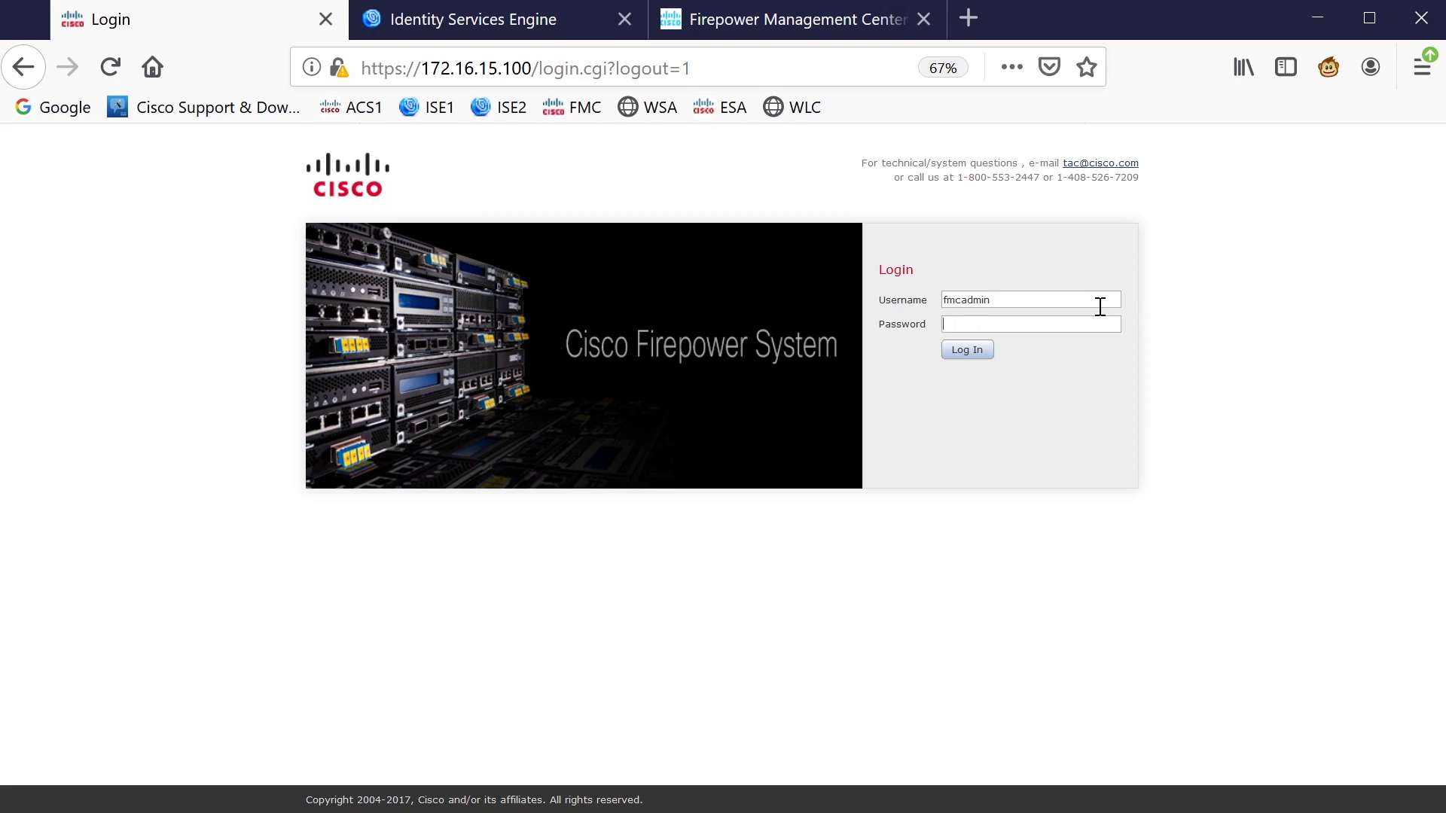
type("••••")
left_click(971, 346)
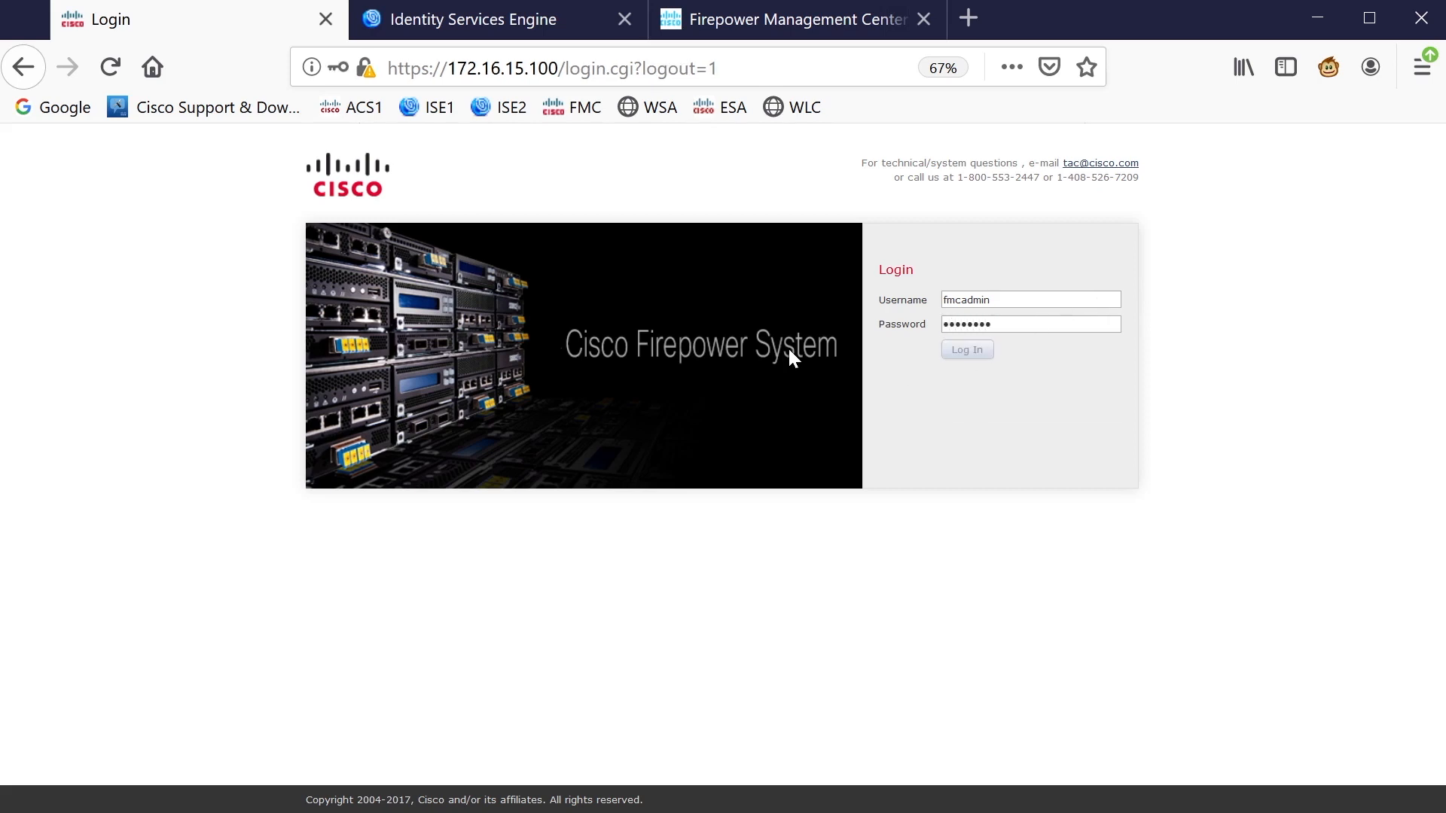
left_click(501, 20)
Check ISE RADIUS Live Logs for fmcadmin's successful FULLACCESSFMC login, then return to FMC
left_click(480, 144)
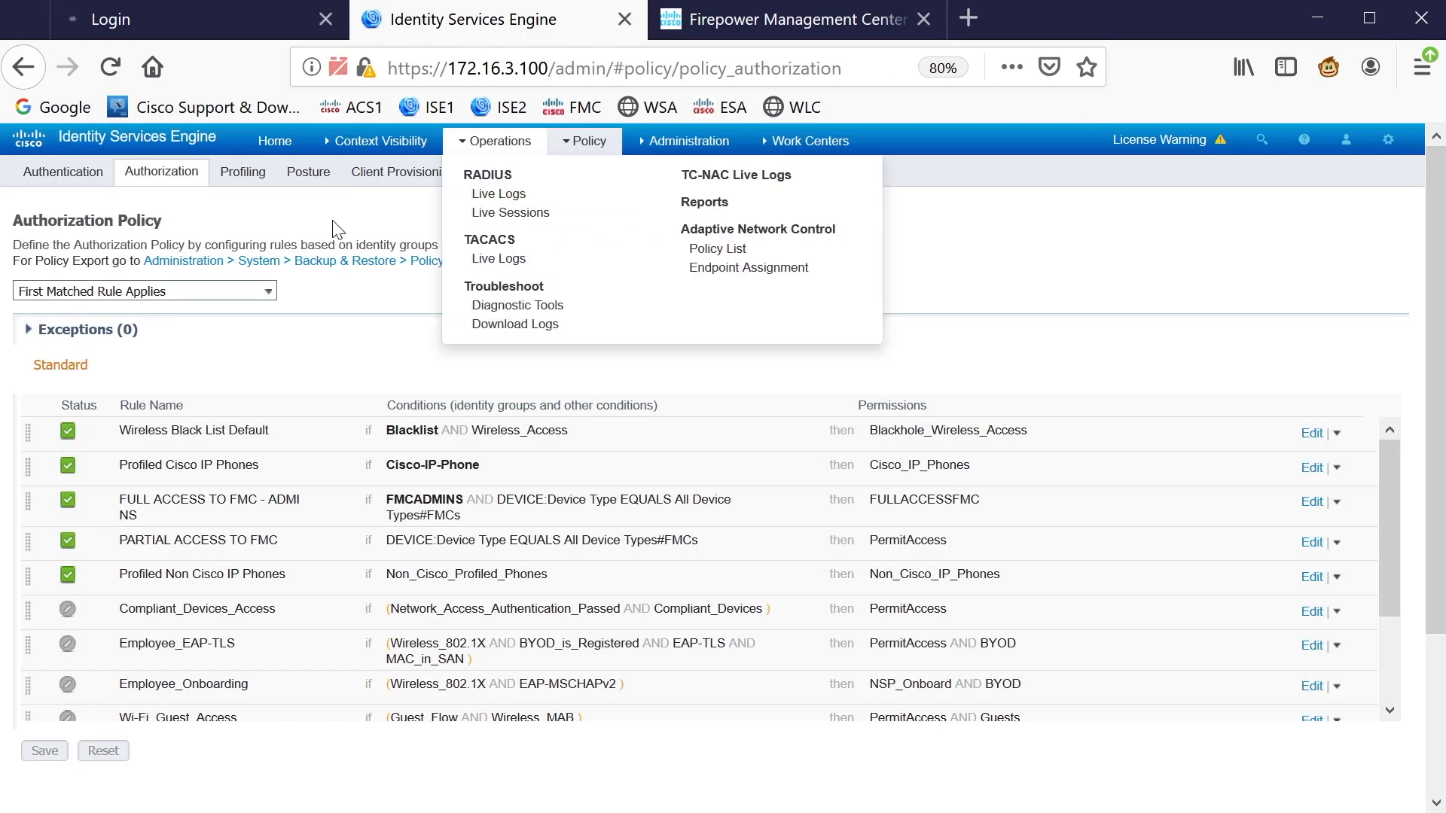
left_click(497, 194)
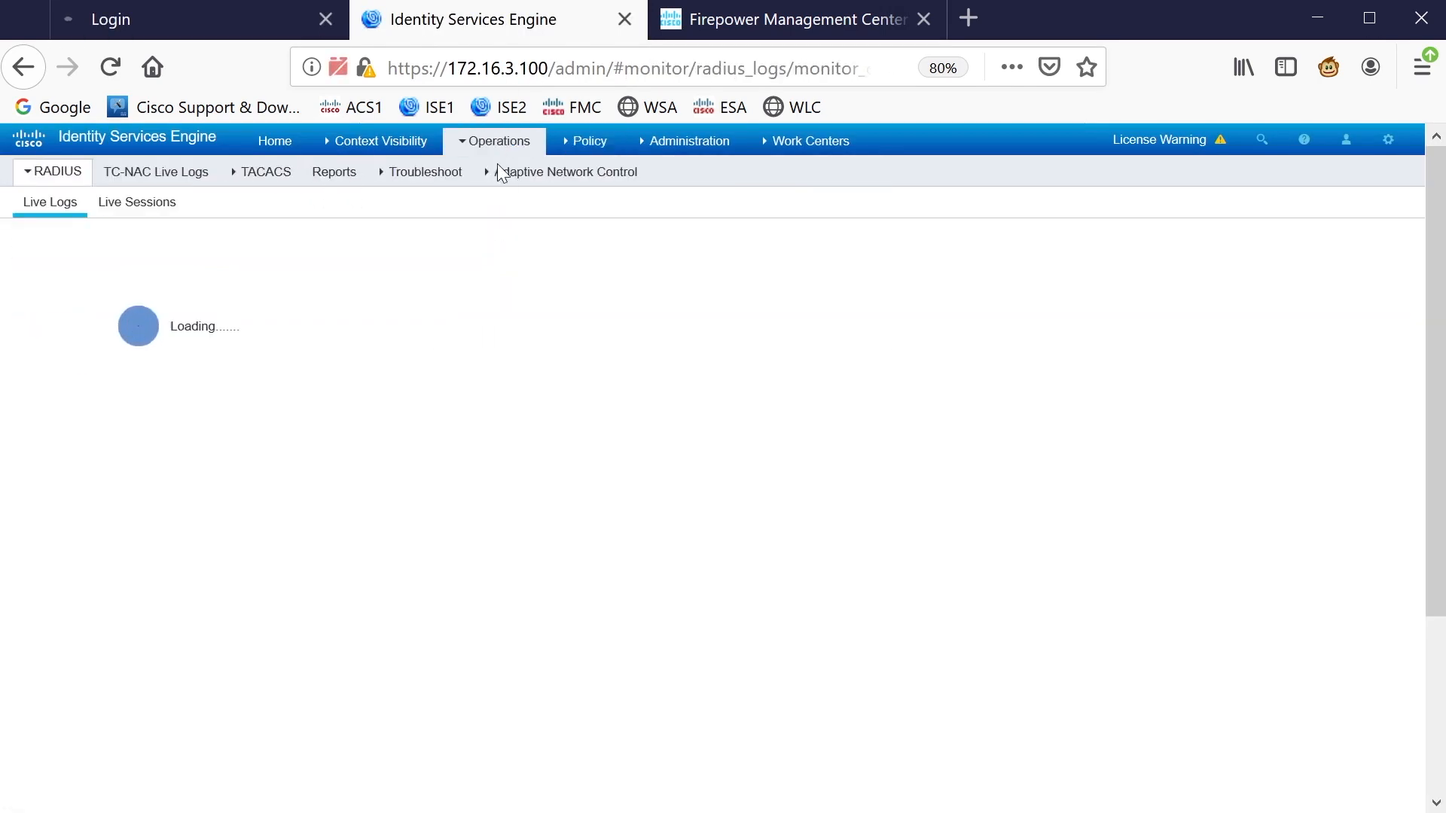
left_click(424, 172)
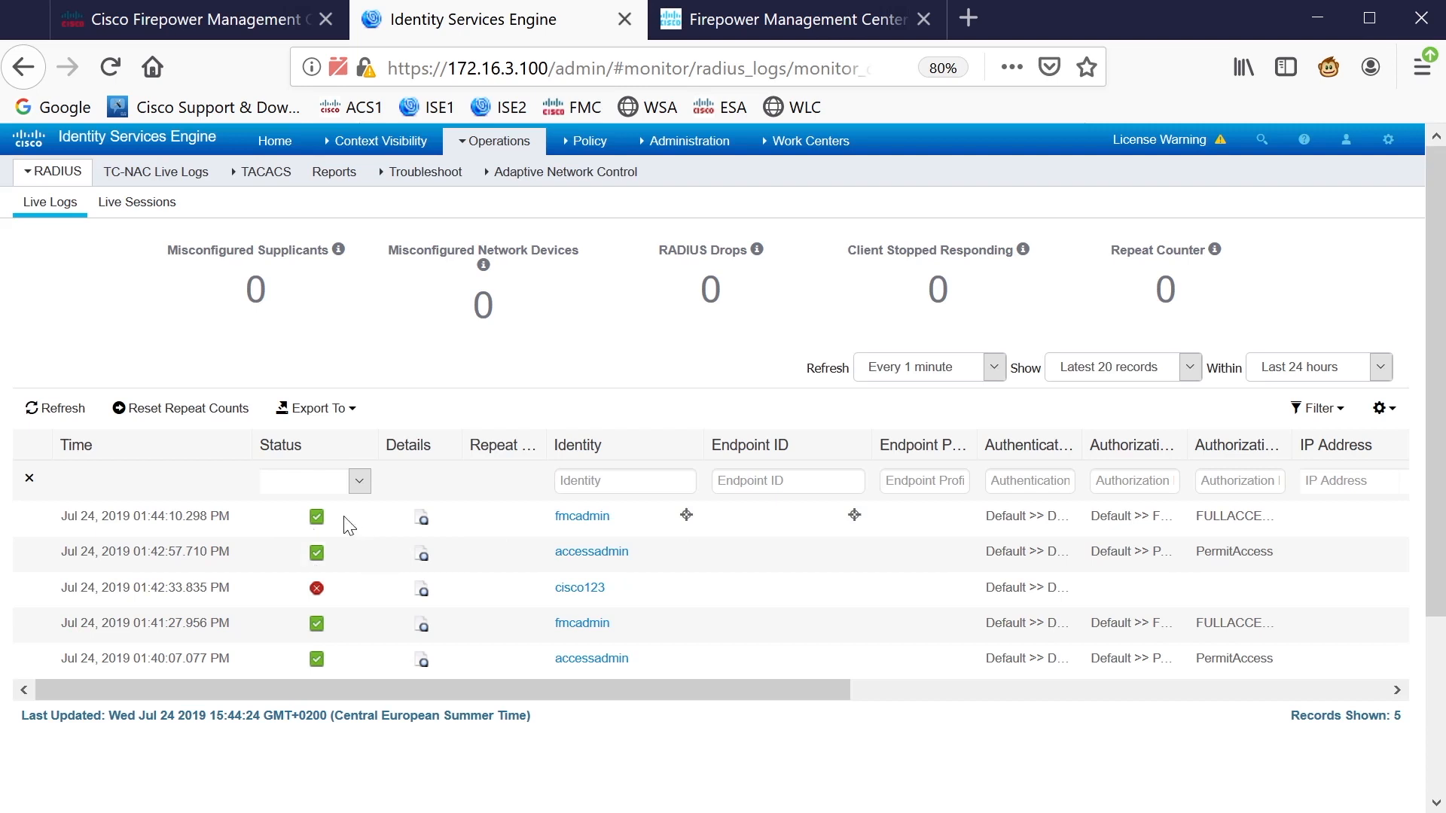
left_click(226, 19)
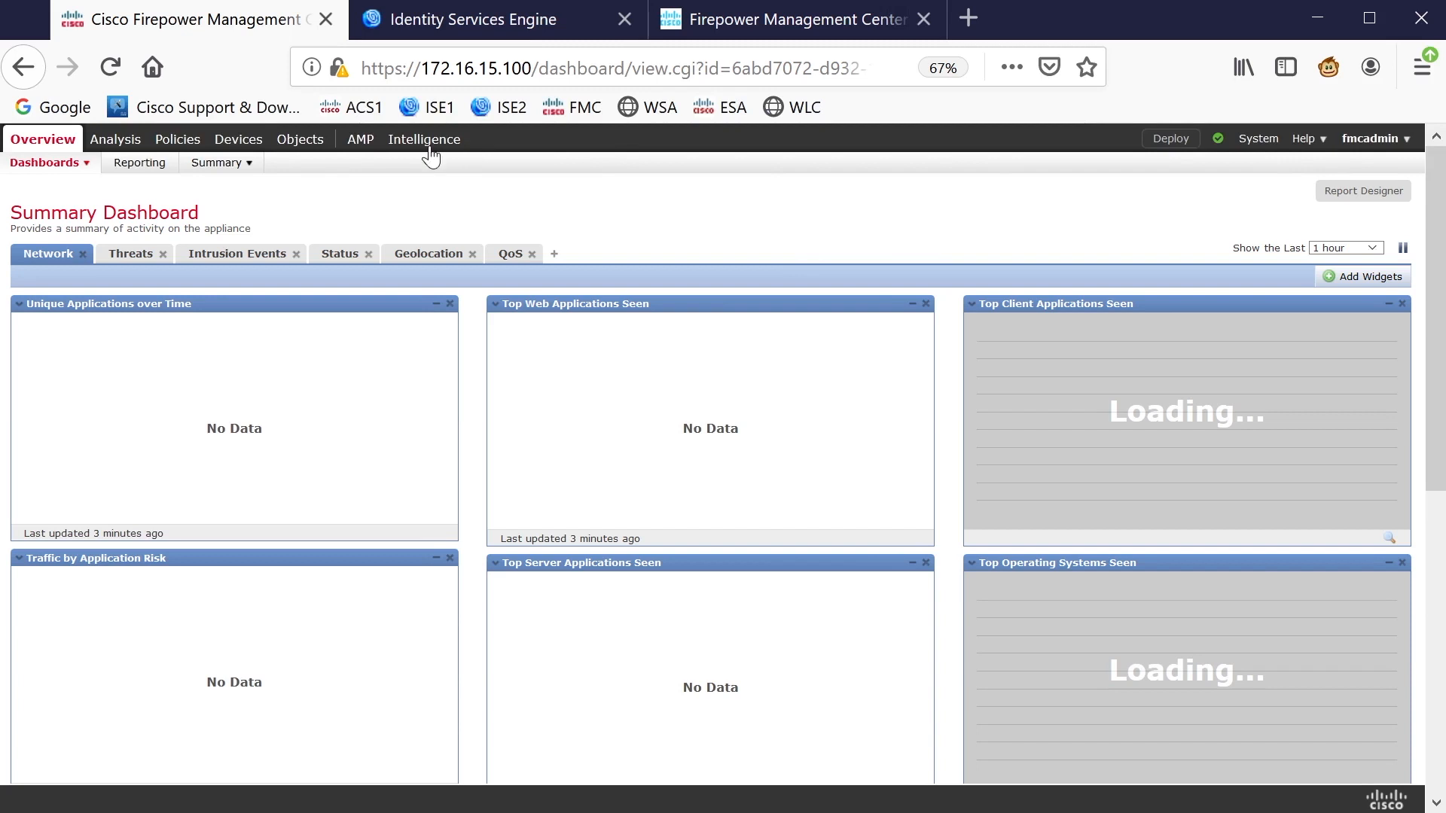
Open System > Users to confirm fmcadmin is listed as an External Administrator
mouse_move(219, 143)
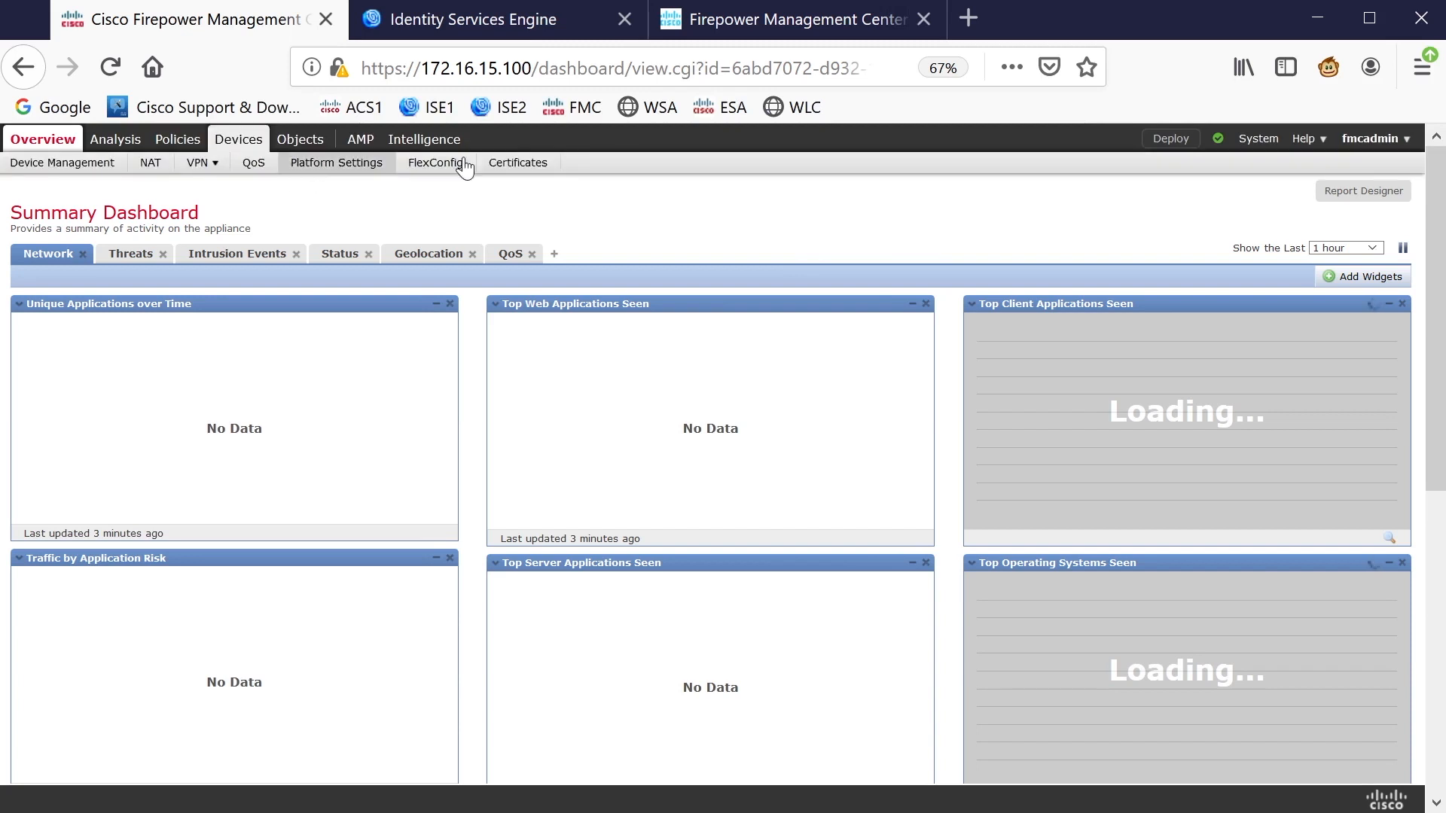
mouse_move(1265, 150)
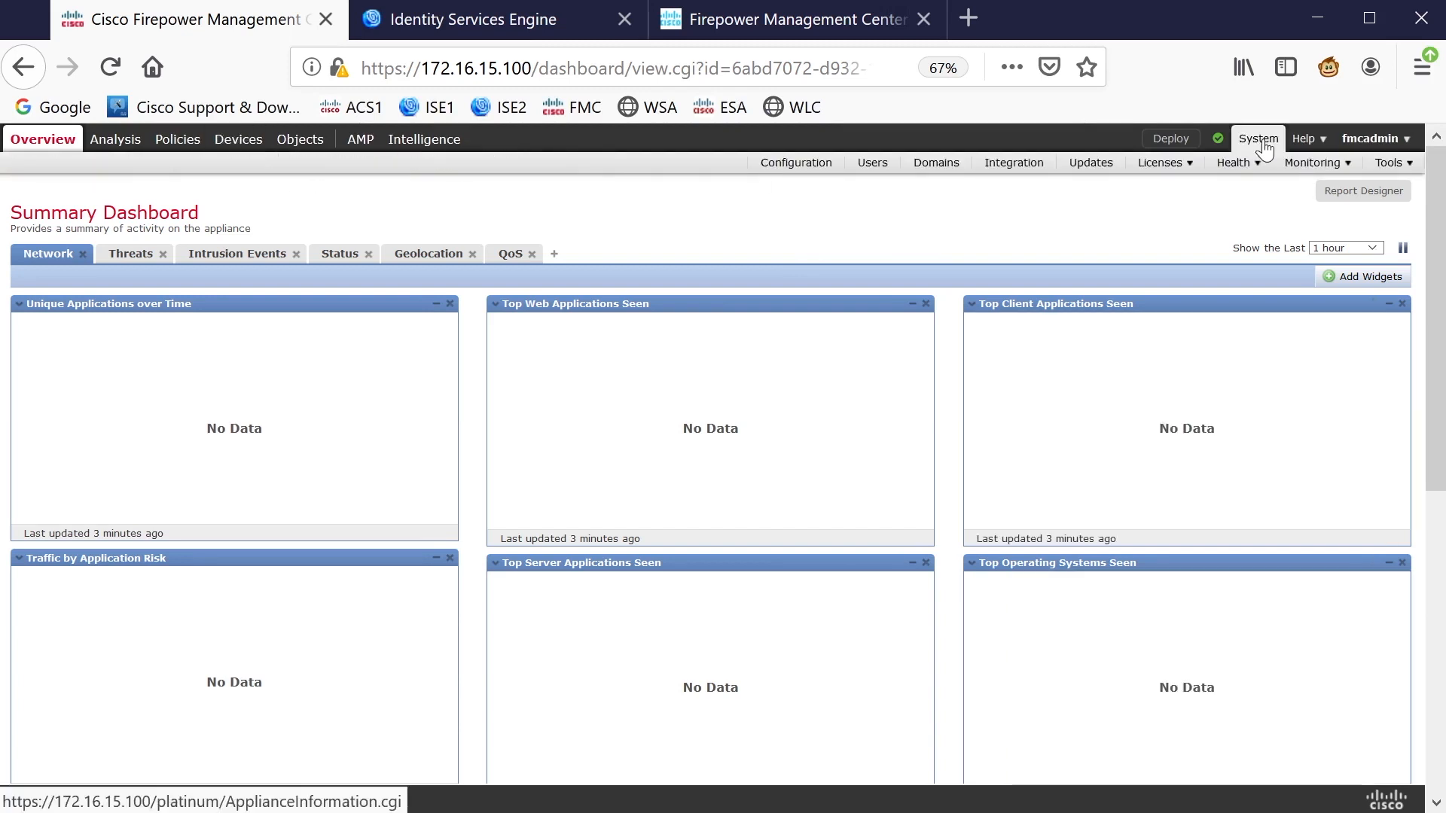
left_click(876, 163)
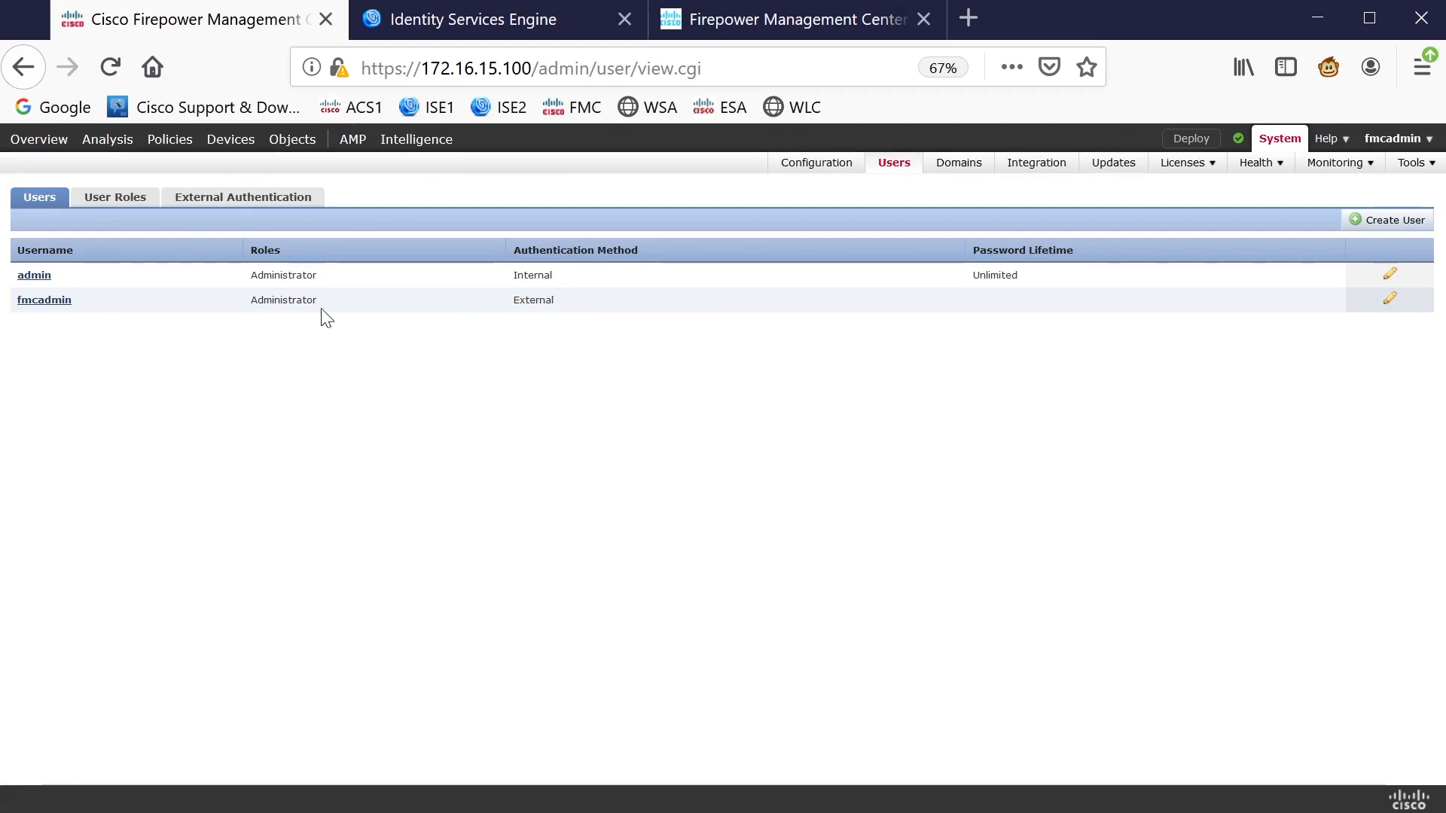
left_click_drag(321, 303, 251, 300)
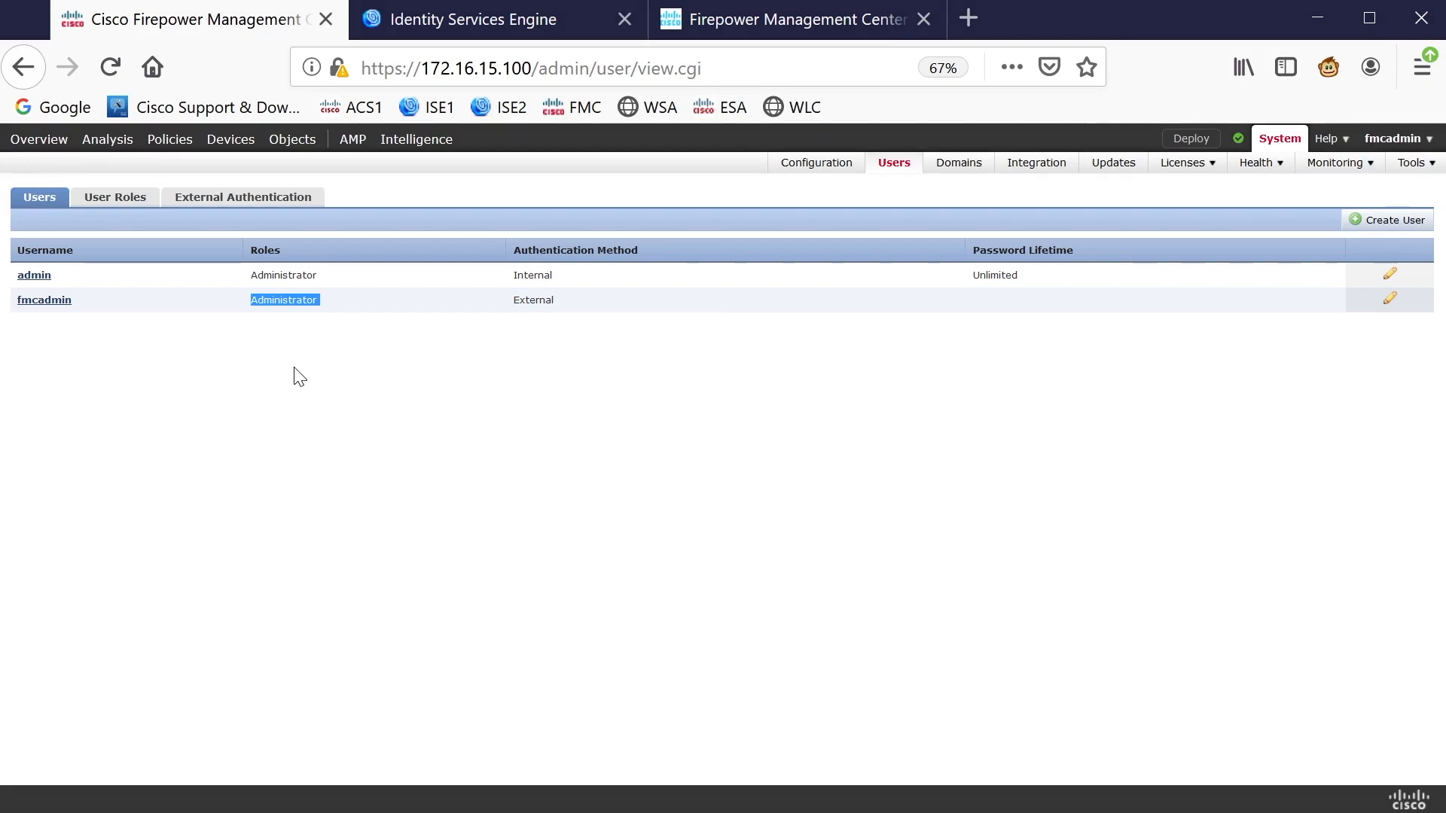
left_click_drag(502, 470, 519, 425)
left_click_drag(533, 427, 588, 425)
mouse_move(578, 428)
left_mouse_down()
mouse_move(580, 456)
mouse_move(622, 440)
left_mouse_up()
left_click_drag(626, 411, 625, 462)
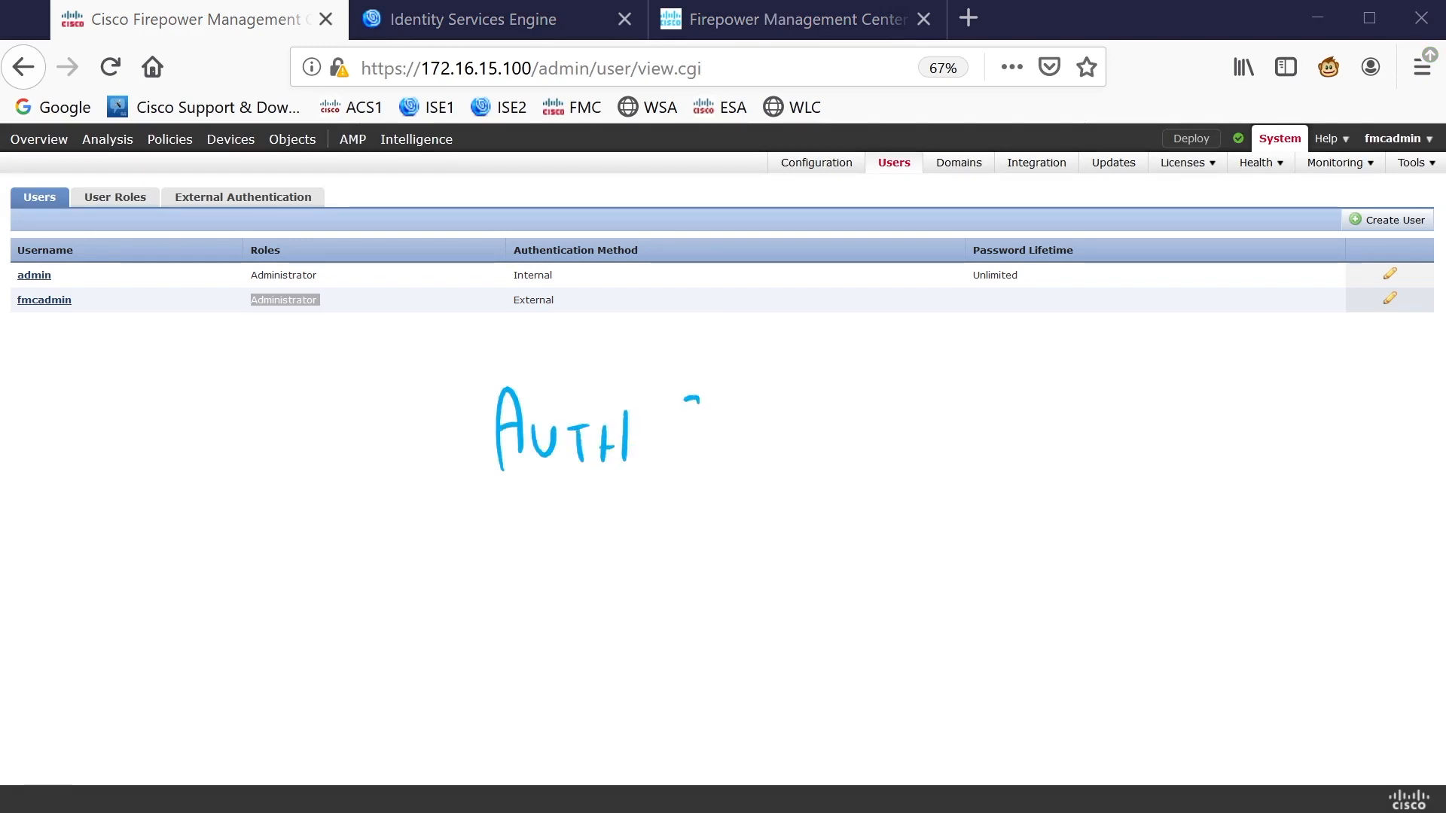
left_click_drag(685, 400, 698, 464)
left_click_drag(783, 399, 783, 458)
mouse_move(796, 397)
left_mouse_down()
mouse_move(796, 452)
mouse_move(782, 439)
left_mouse_up()
left_click_drag(827, 411, 868, 444)
mouse_move(633, 291)
left_mouse_down()
mouse_move(654, 344)
mouse_move(672, 286)
left_mouse_up()
left_click_drag(698, 300, 686, 335)
left_click_drag(680, 320, 704, 331)
left_click_drag(717, 309, 745, 294)
left_click_drag(797, 280, 798, 326)
mouse_move(796, 277)
left_mouse_down()
mouse_move(802, 327)
mouse_move(842, 325)
left_mouse_up()
left_click_drag(839, 283, 845, 324)
left_click(761, 334)
left_click(881, 330)
mouse_move(950, 435)
left_mouse_down()
mouse_move(1033, 436)
mouse_move(1045, 454)
left_mouse_up()
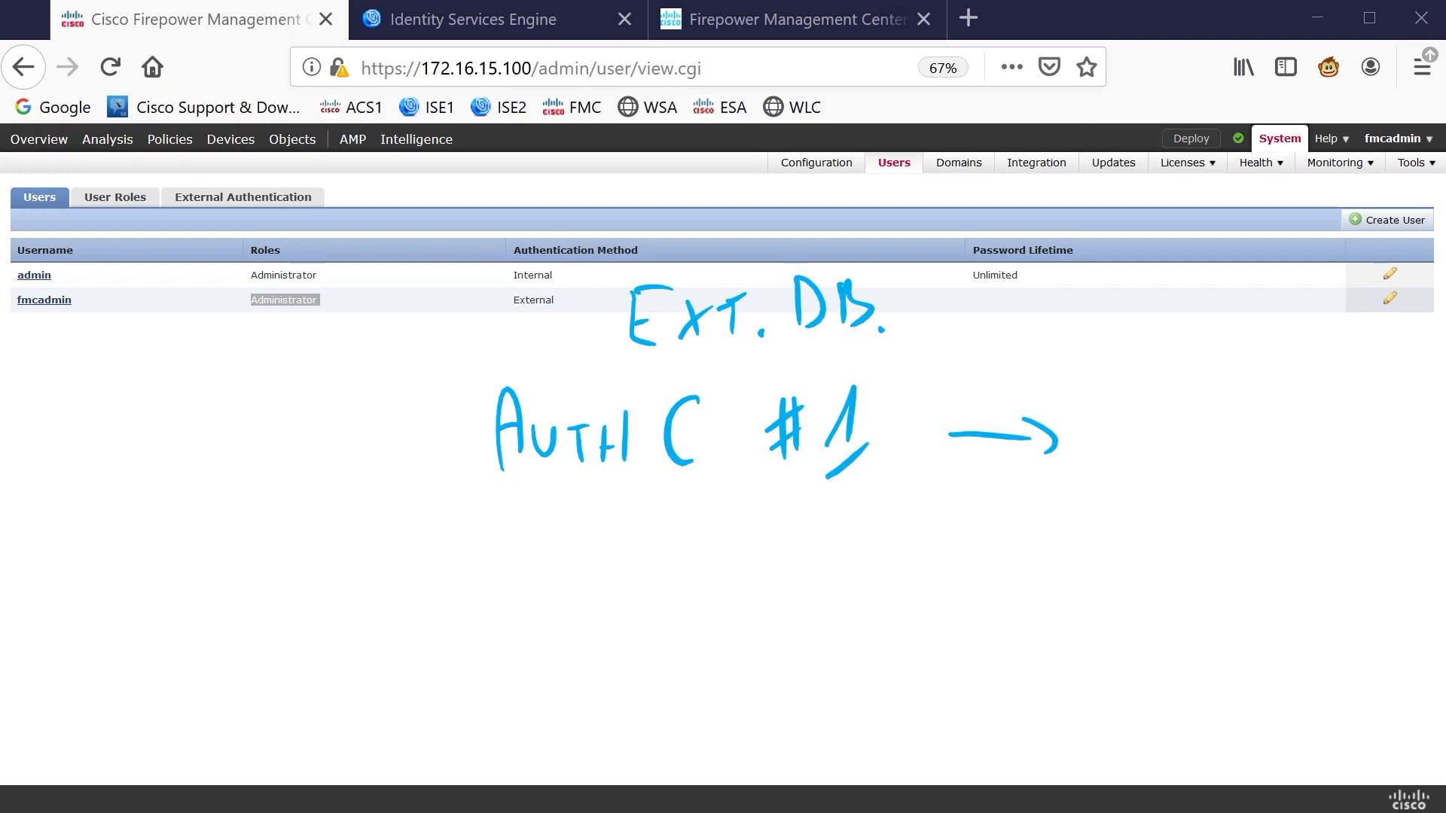
mouse_move(1112, 411)
left_mouse_down()
mouse_move(1131, 474)
mouse_move(1154, 450)
mouse_move(1180, 474)
left_mouse_up()
left_click_drag(1190, 465, 1160, 533)
left_click_drag(1197, 499, 1204, 535)
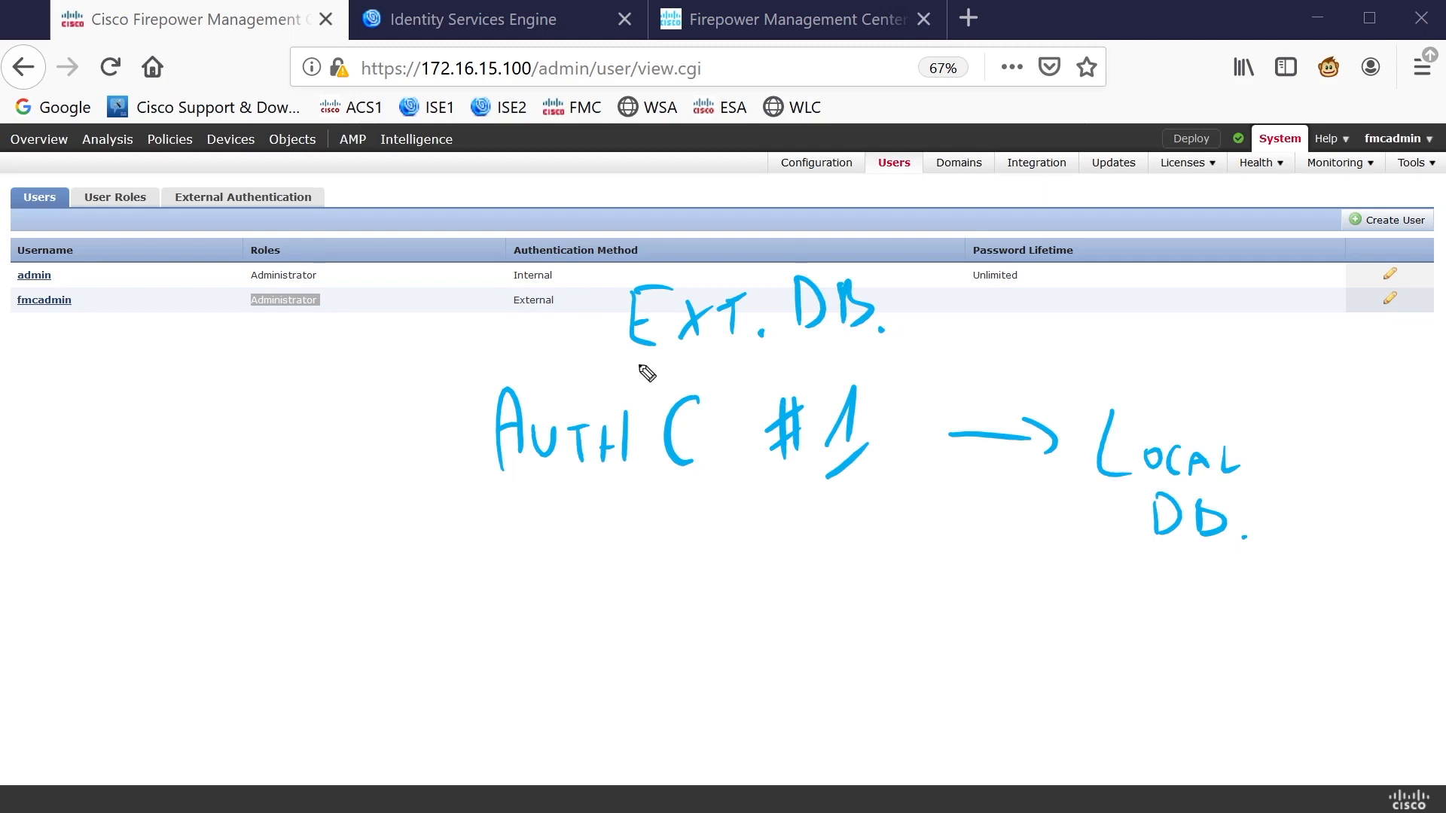
Log out of the fmcadmin session and log in as accessadmin with its password
key("Escape")
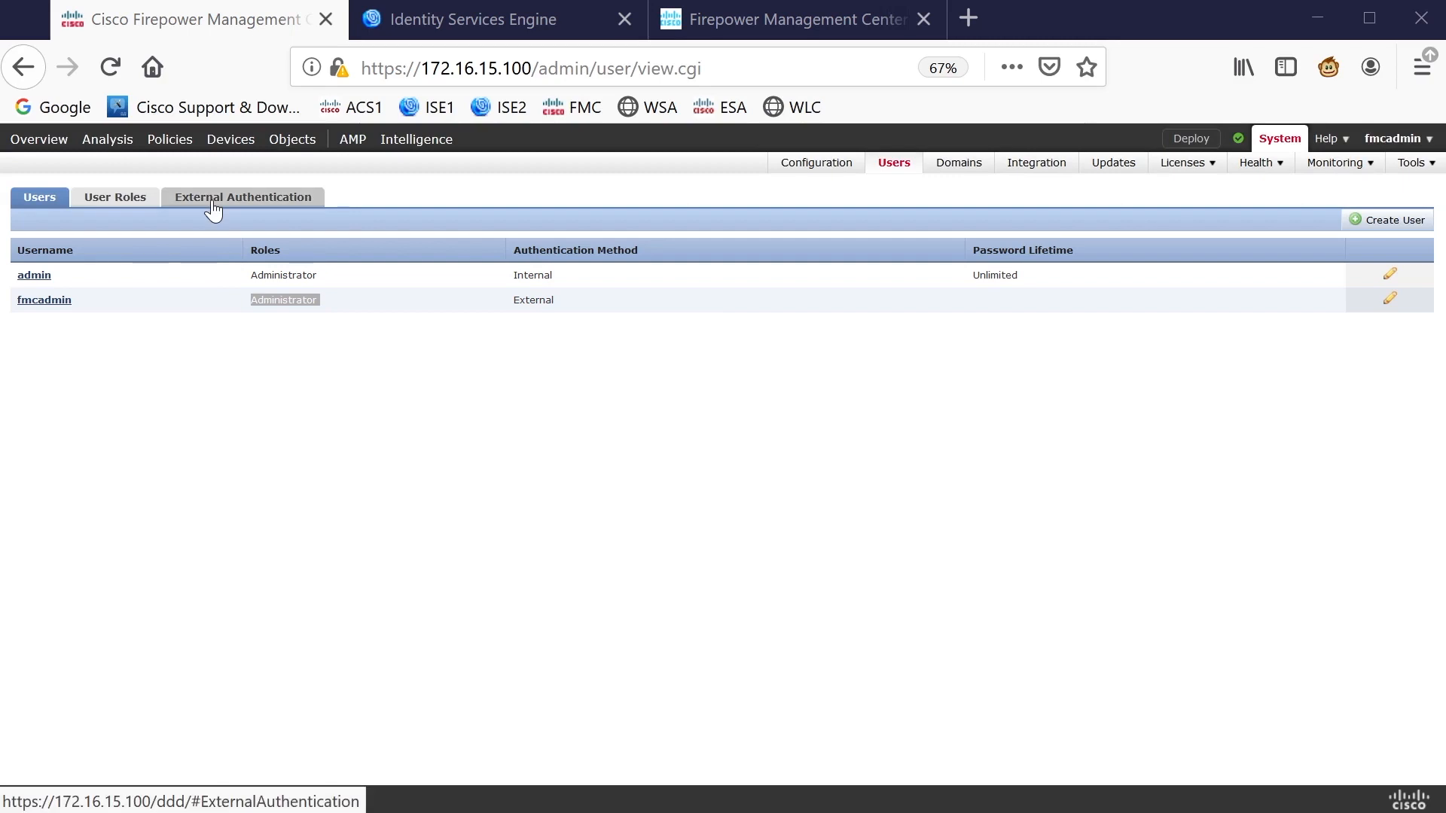
mouse_move(1411, 140)
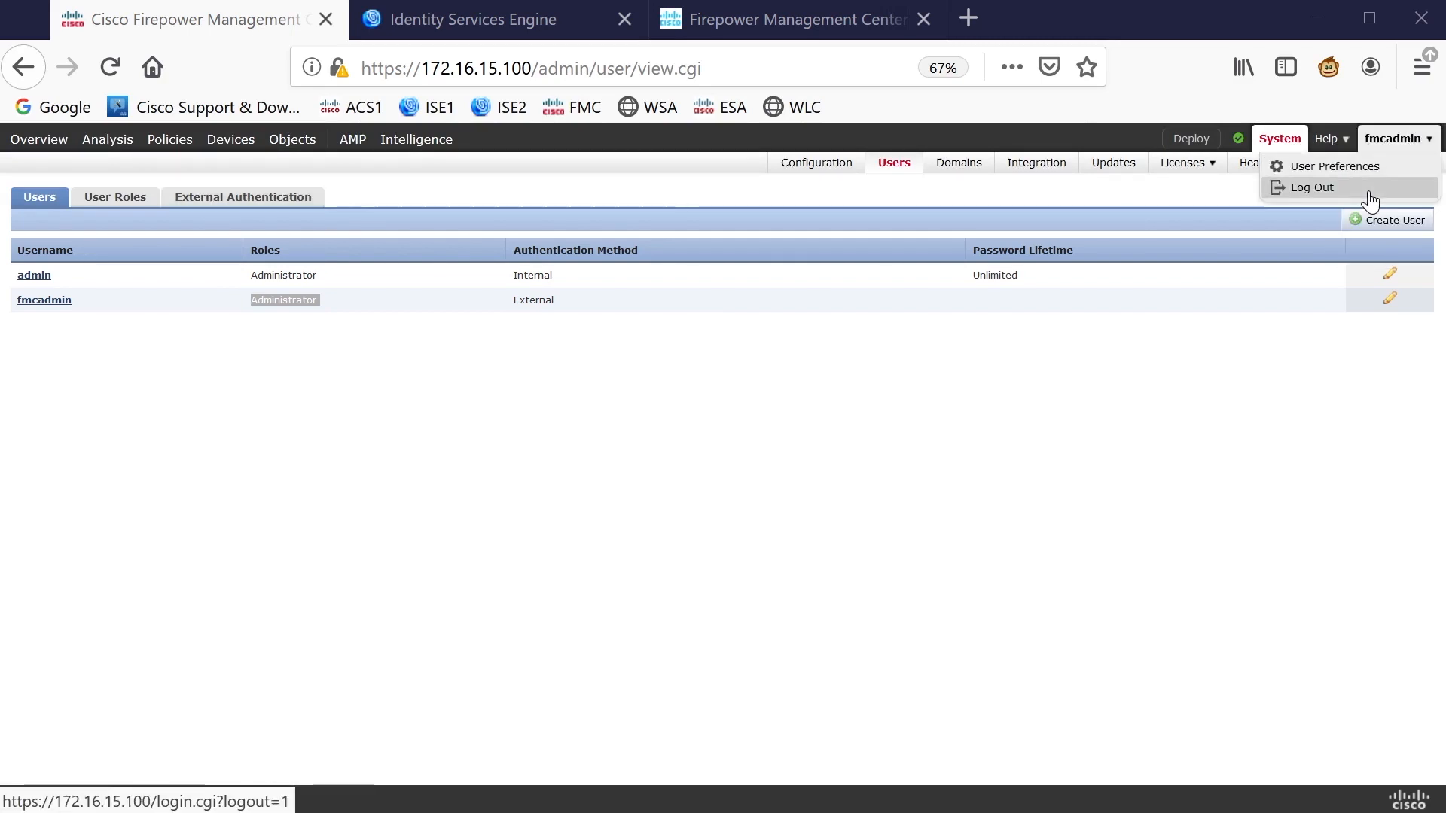
left_click(1312, 188)
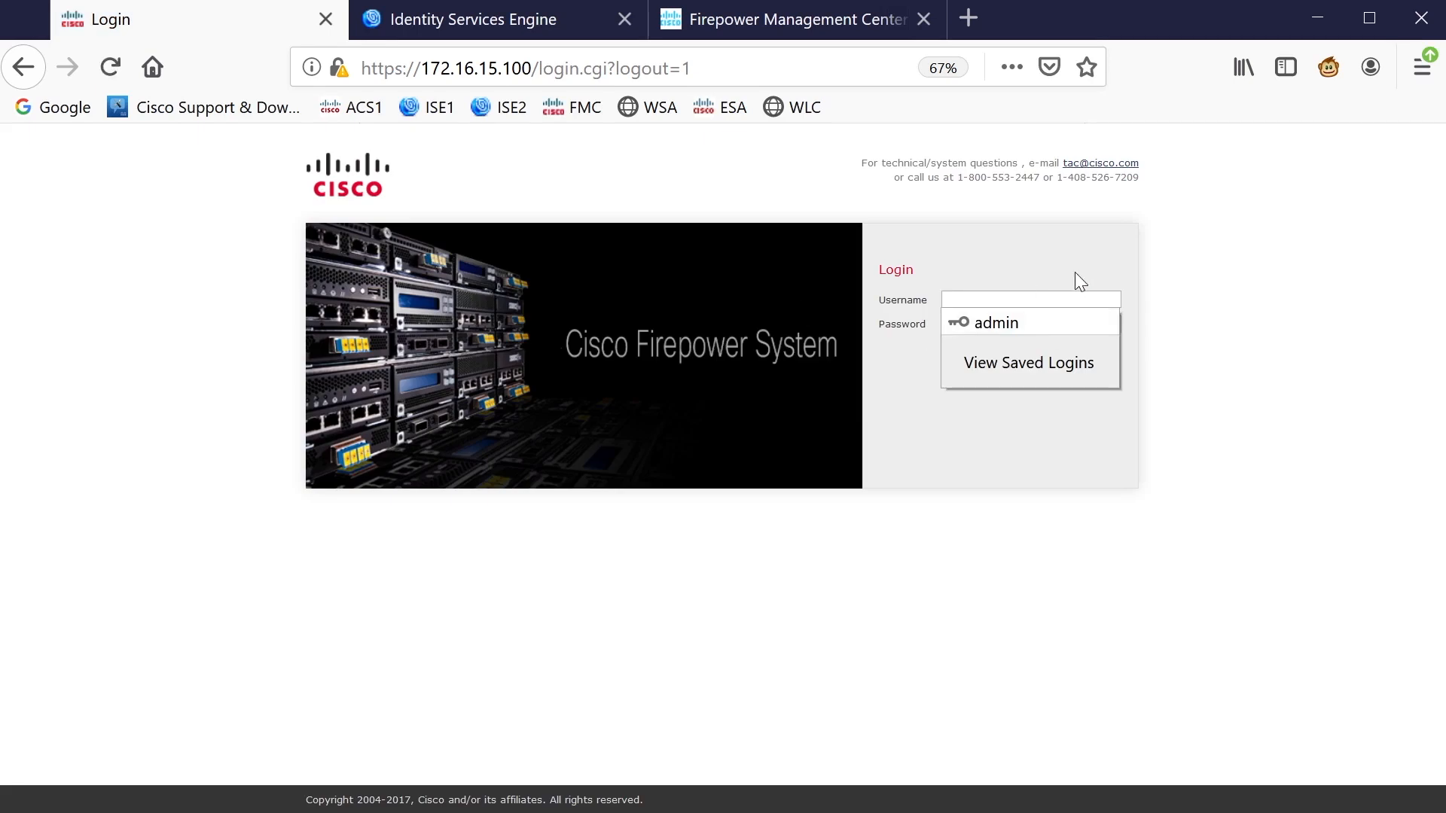
type("accessadmin")
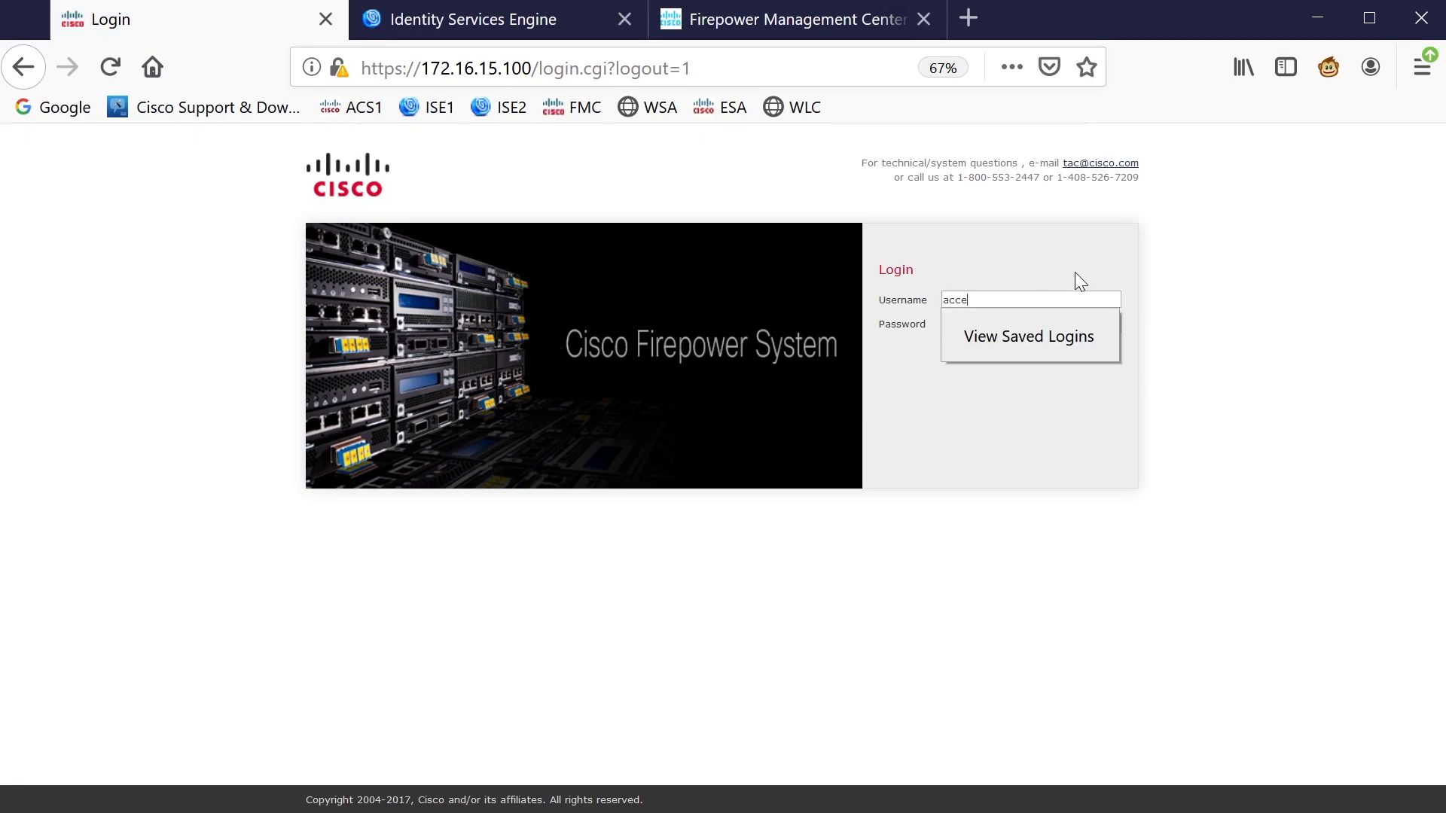
key("Tab")
type("********")
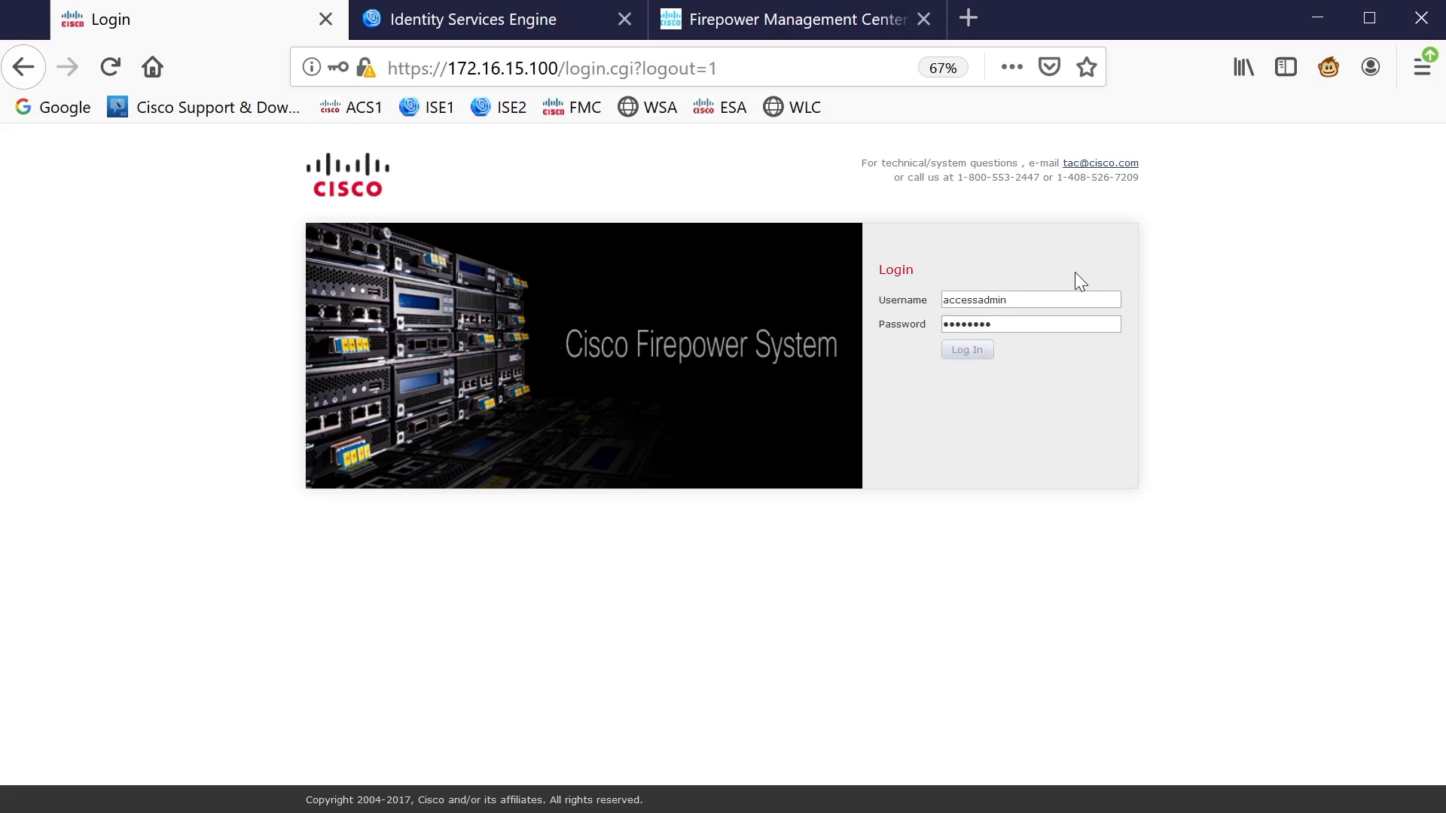
key("Return")
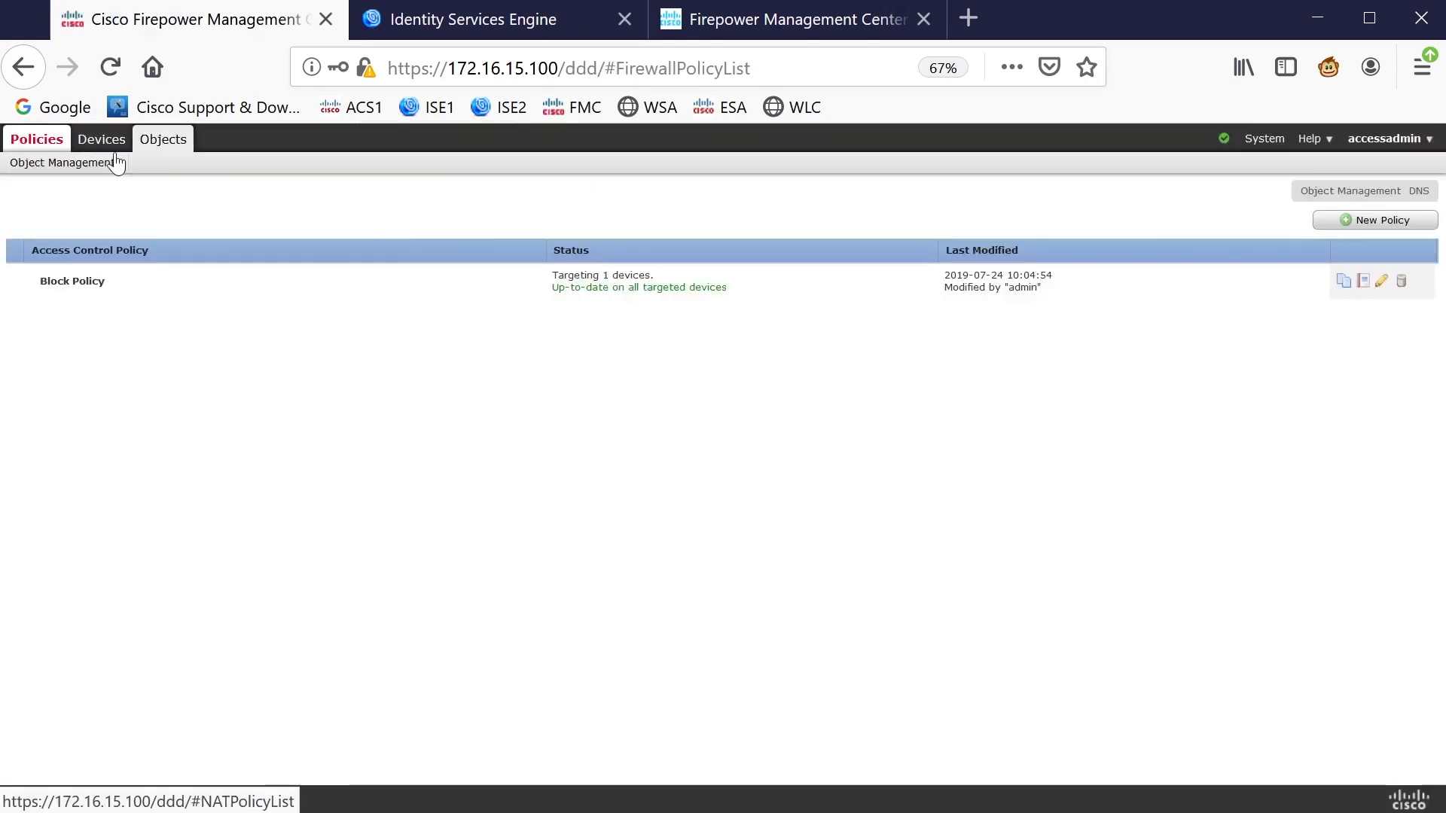
Review accessadmin's limited Policies, Devices and Objects menus, then log out
mouse_move(1254, 140)
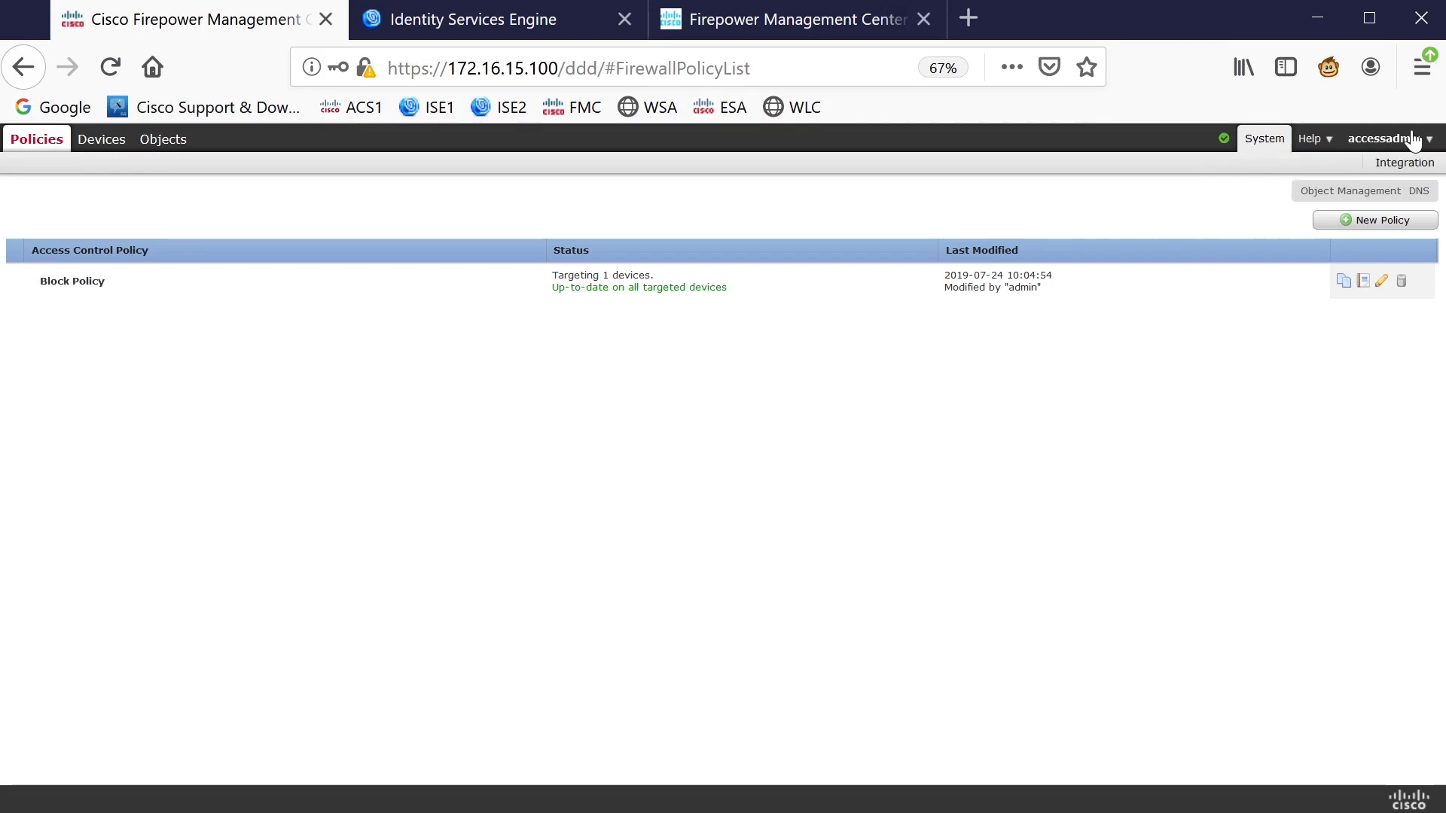
mouse_move(1402, 139)
left_click(1314, 187)
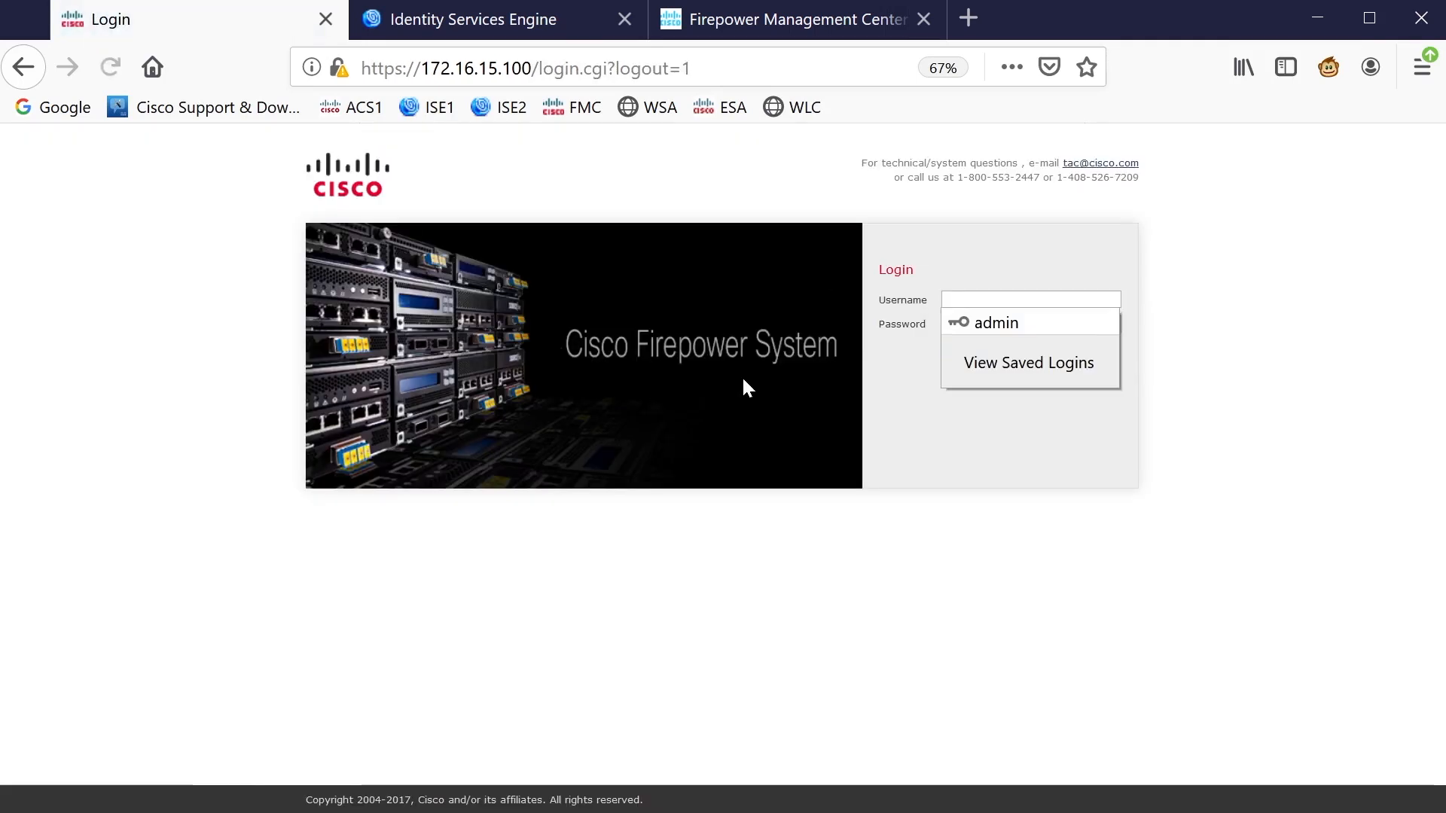
Log back into FMC as admin and disconnect the FMC1 session in SecureCRT
left_click(981, 324)
left_click(978, 349)
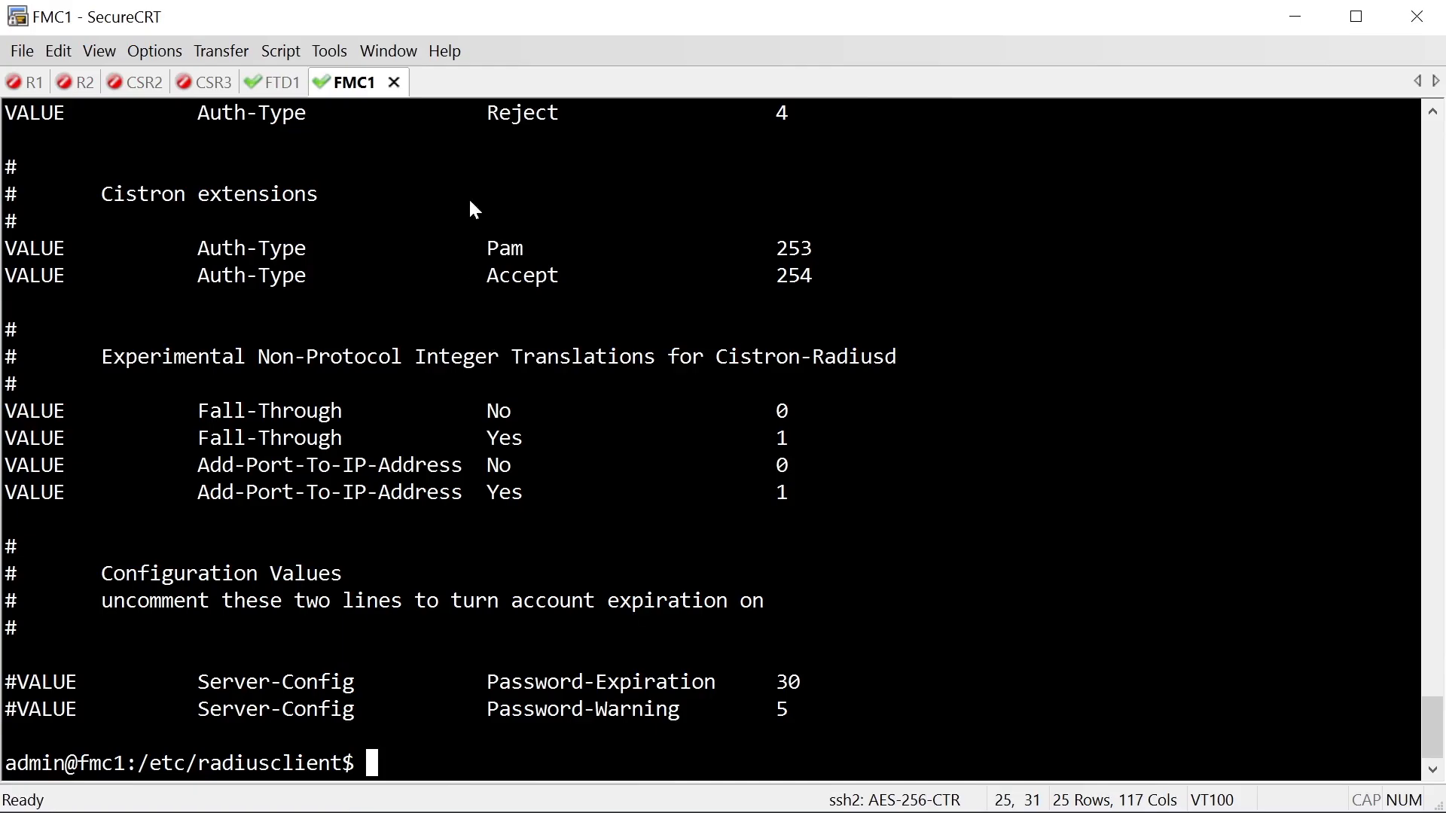
right_click(342, 91)
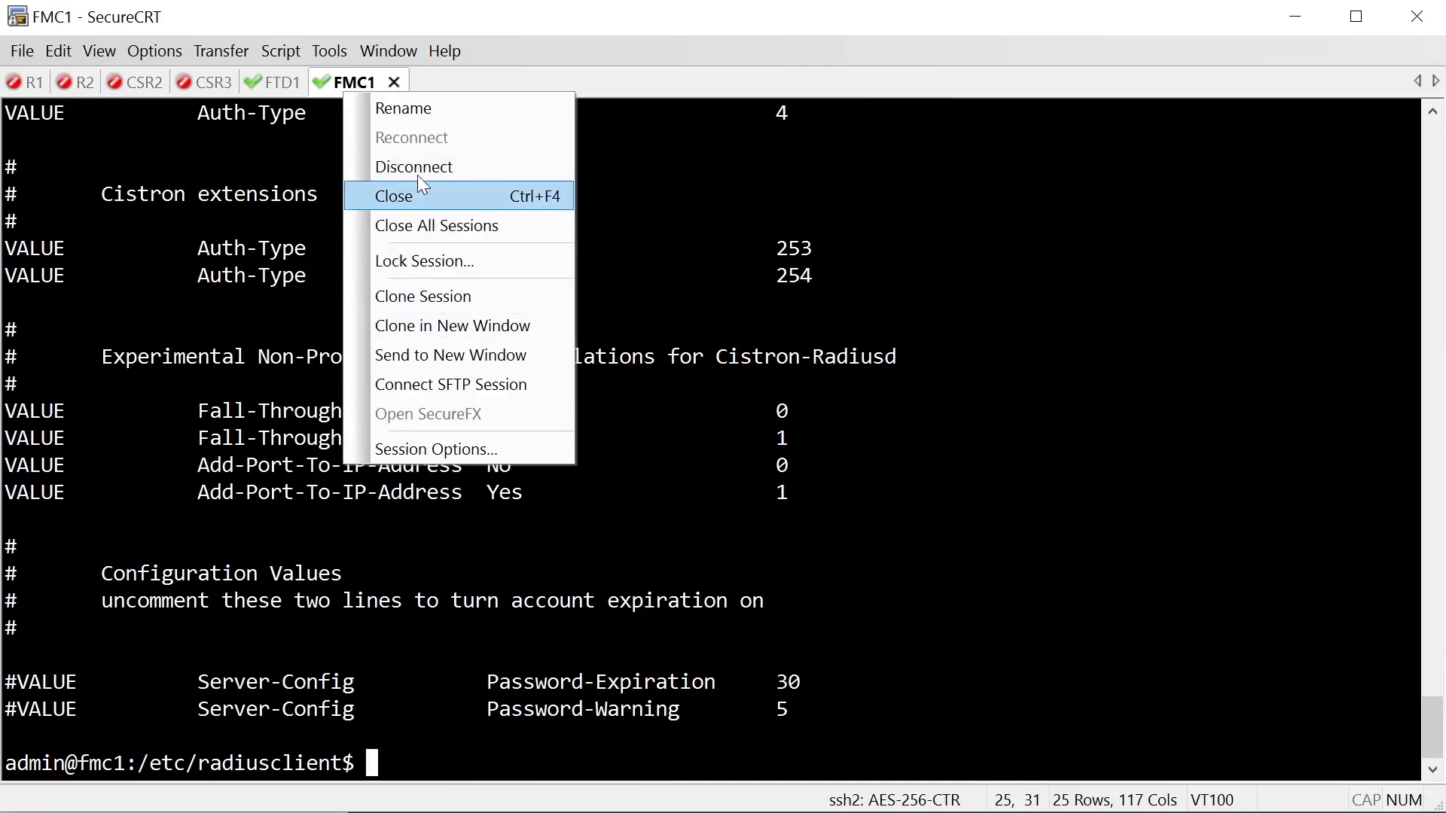
left_click(416, 195)
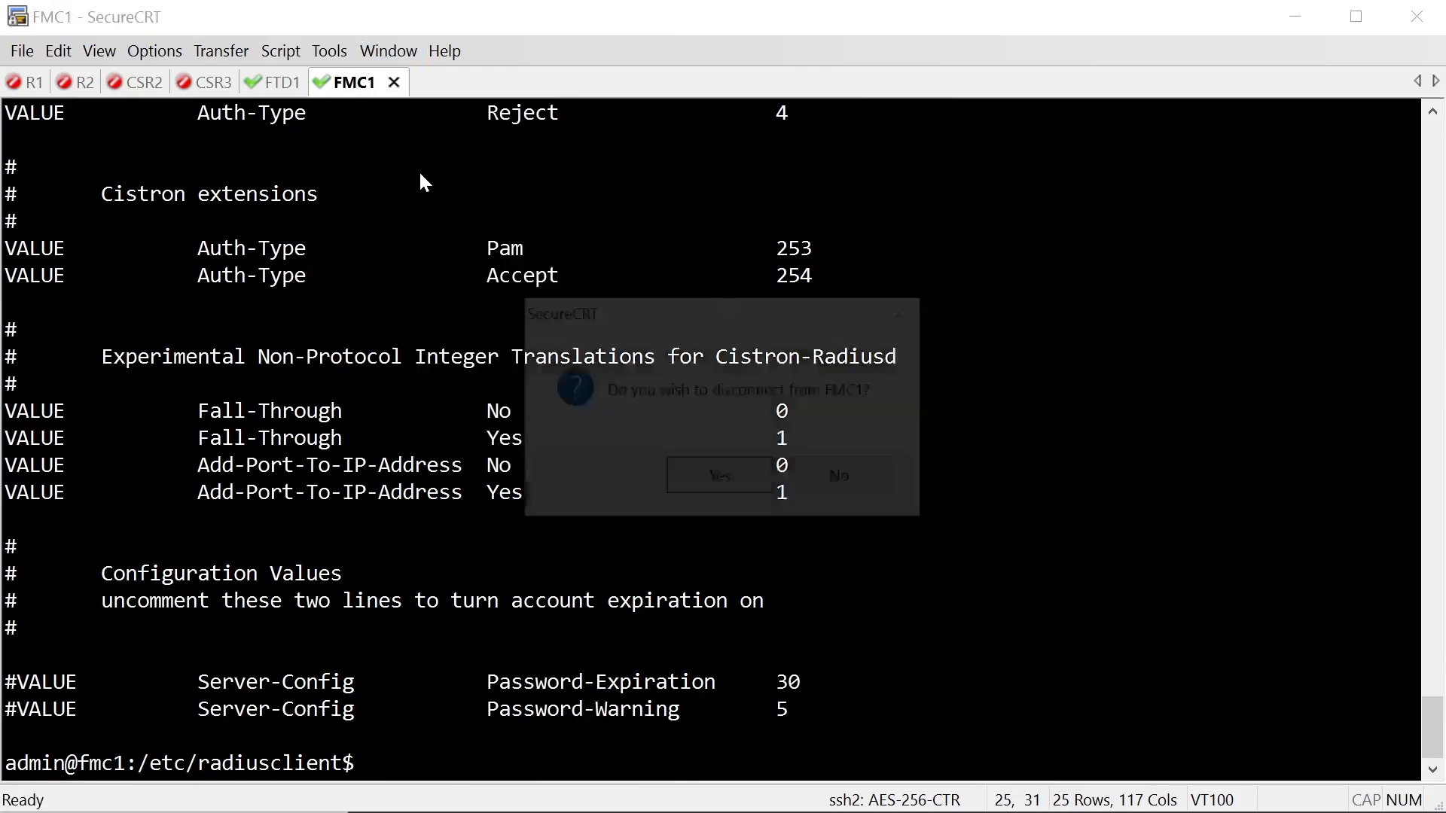
Reconnect the FMC1 session and accept the server's host key once
right_click(355, 85)
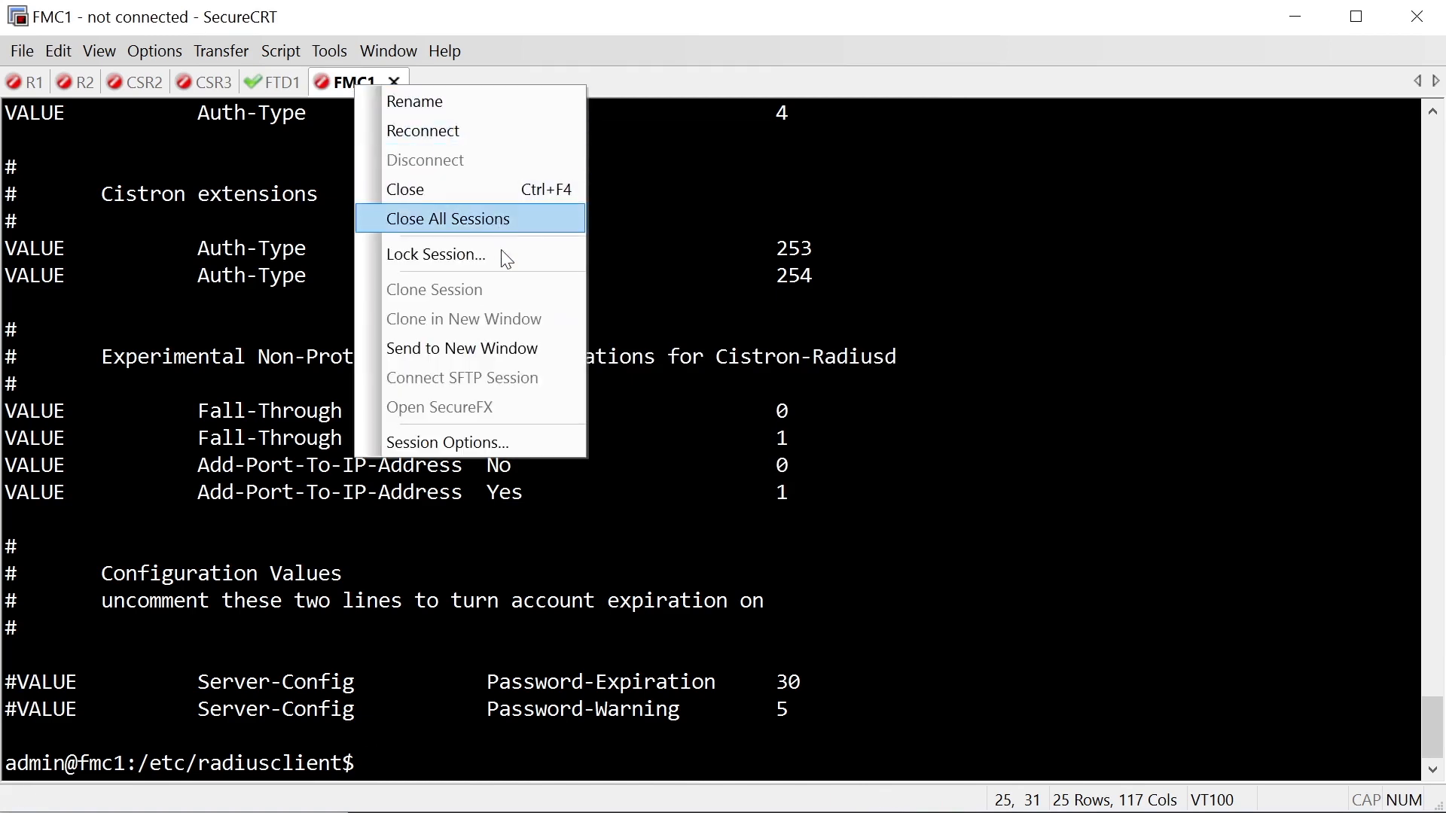
left_click(332, 77)
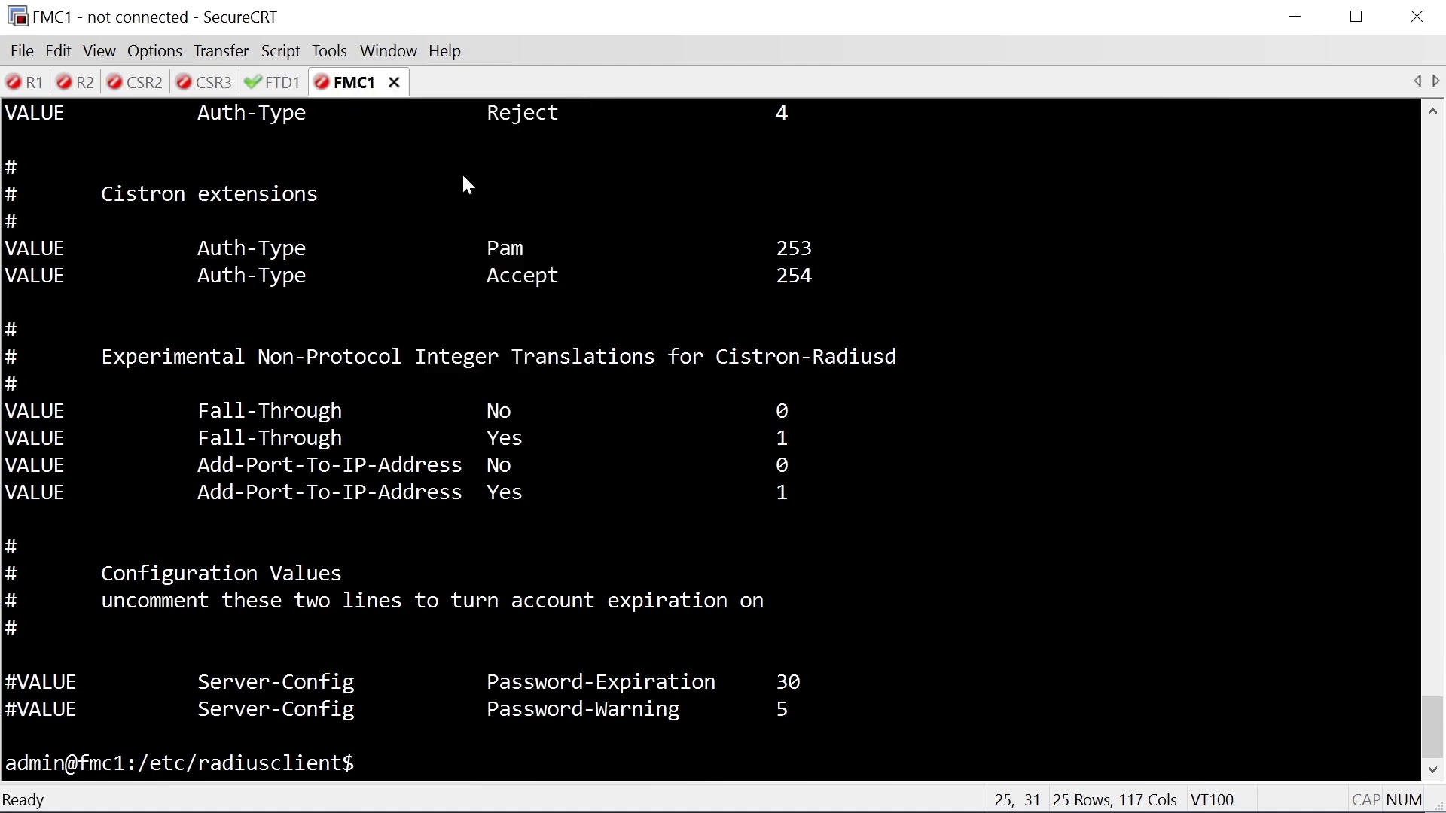
key("Return")
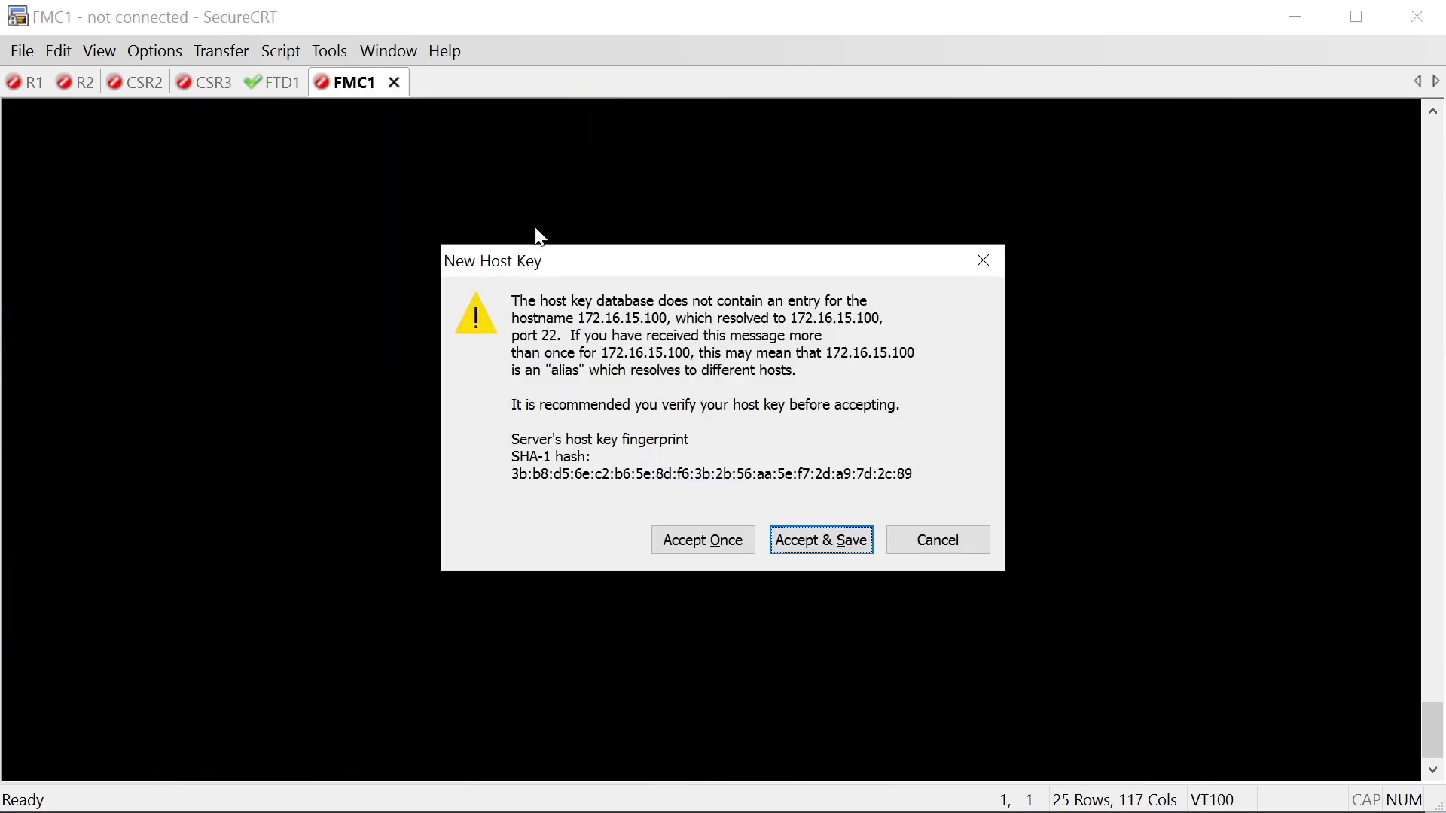
left_click(707, 545)
Attempt an SSH login as accessadmin, re-entering the password after the failure
type("accessadmin")
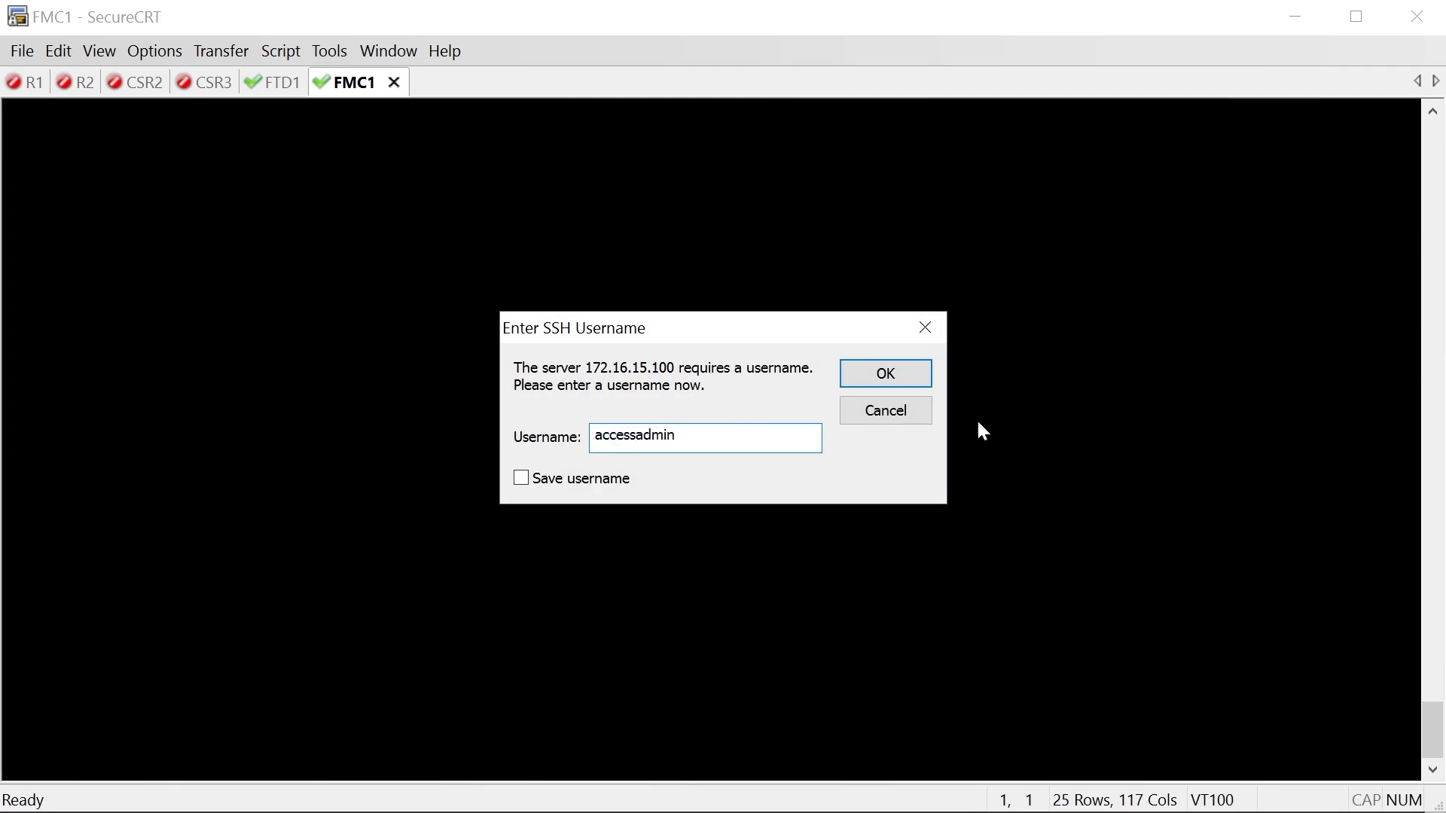
left_click(904, 381)
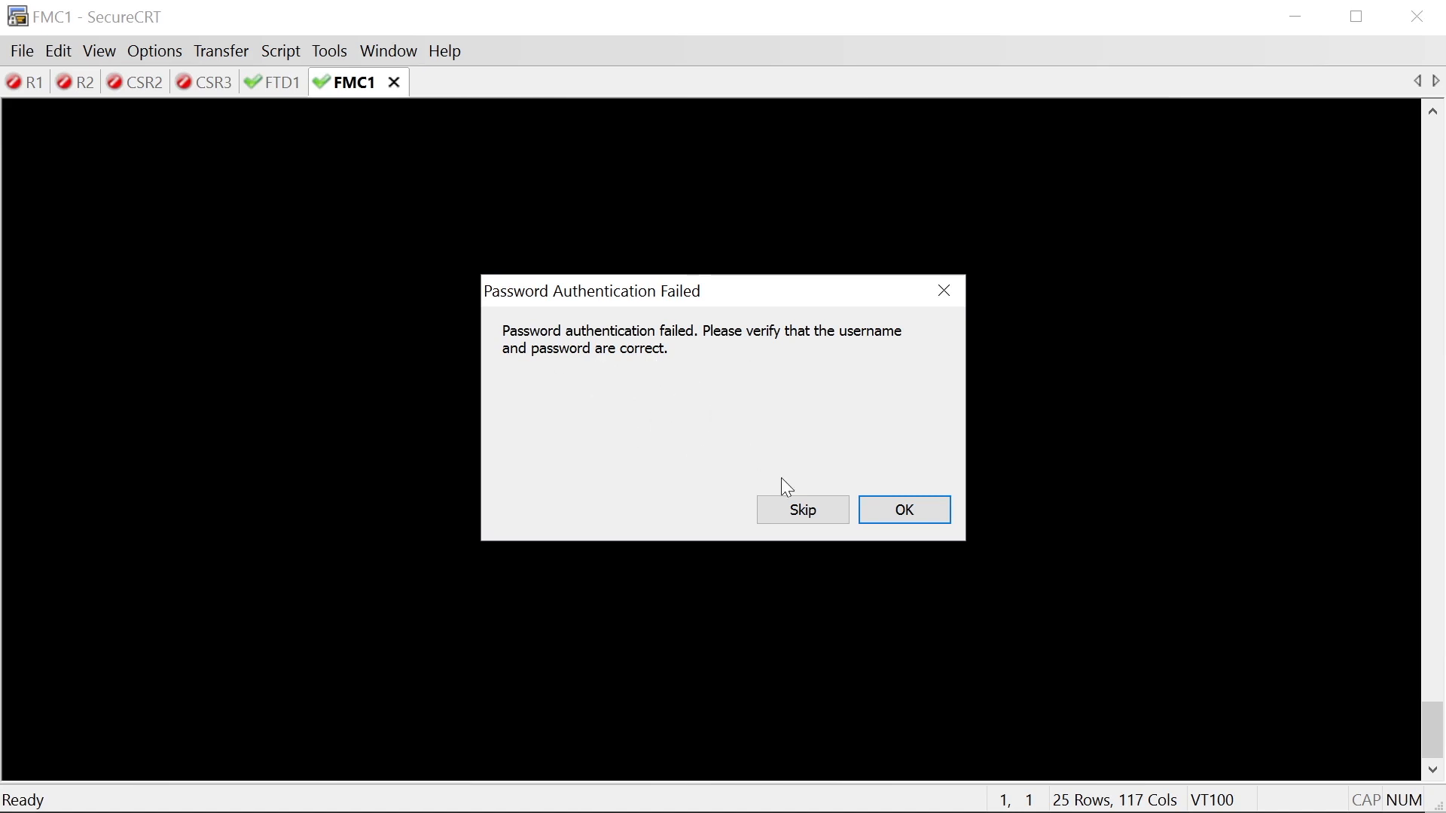
left_click(900, 510)
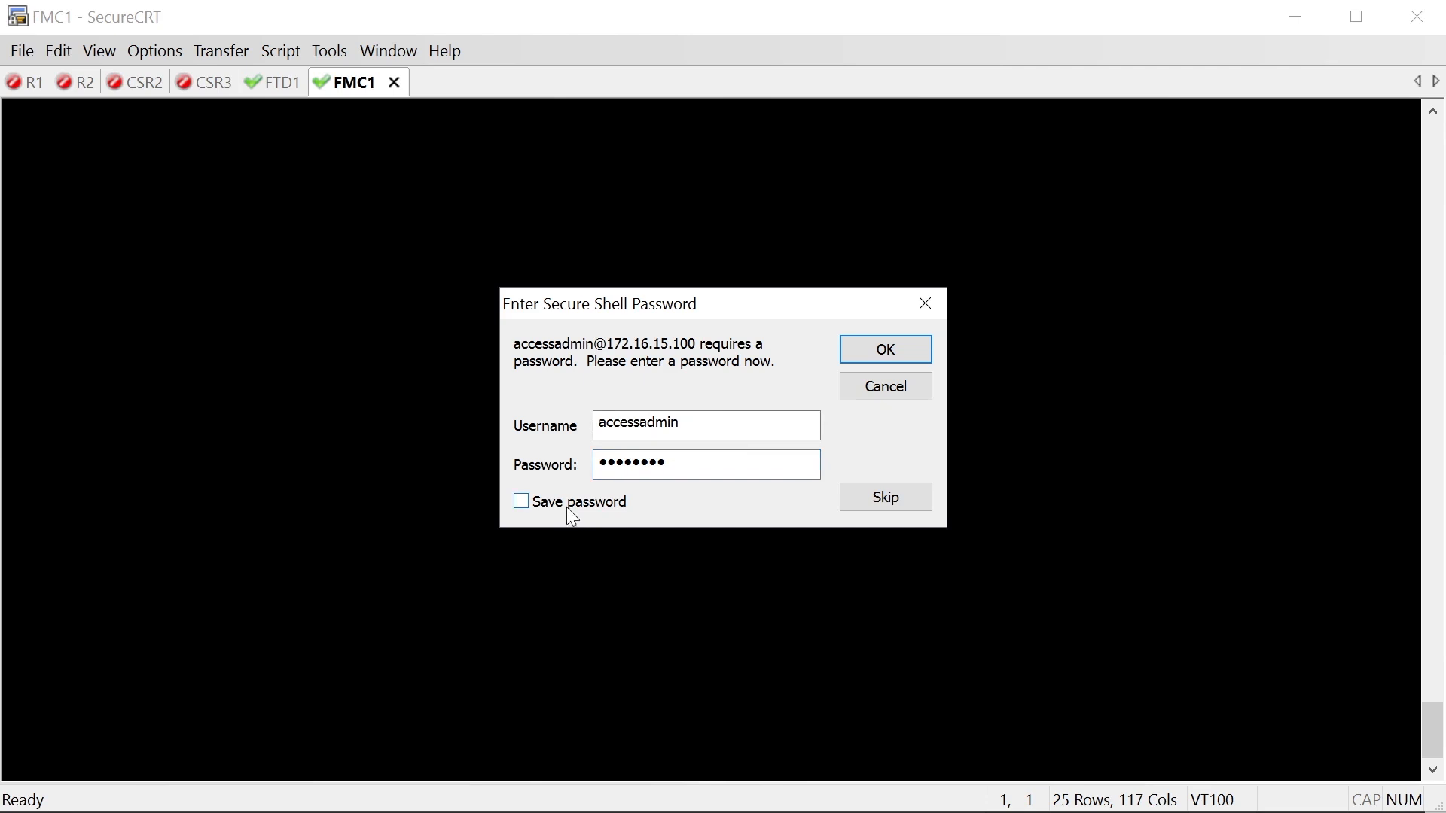
left_click(856, 360)
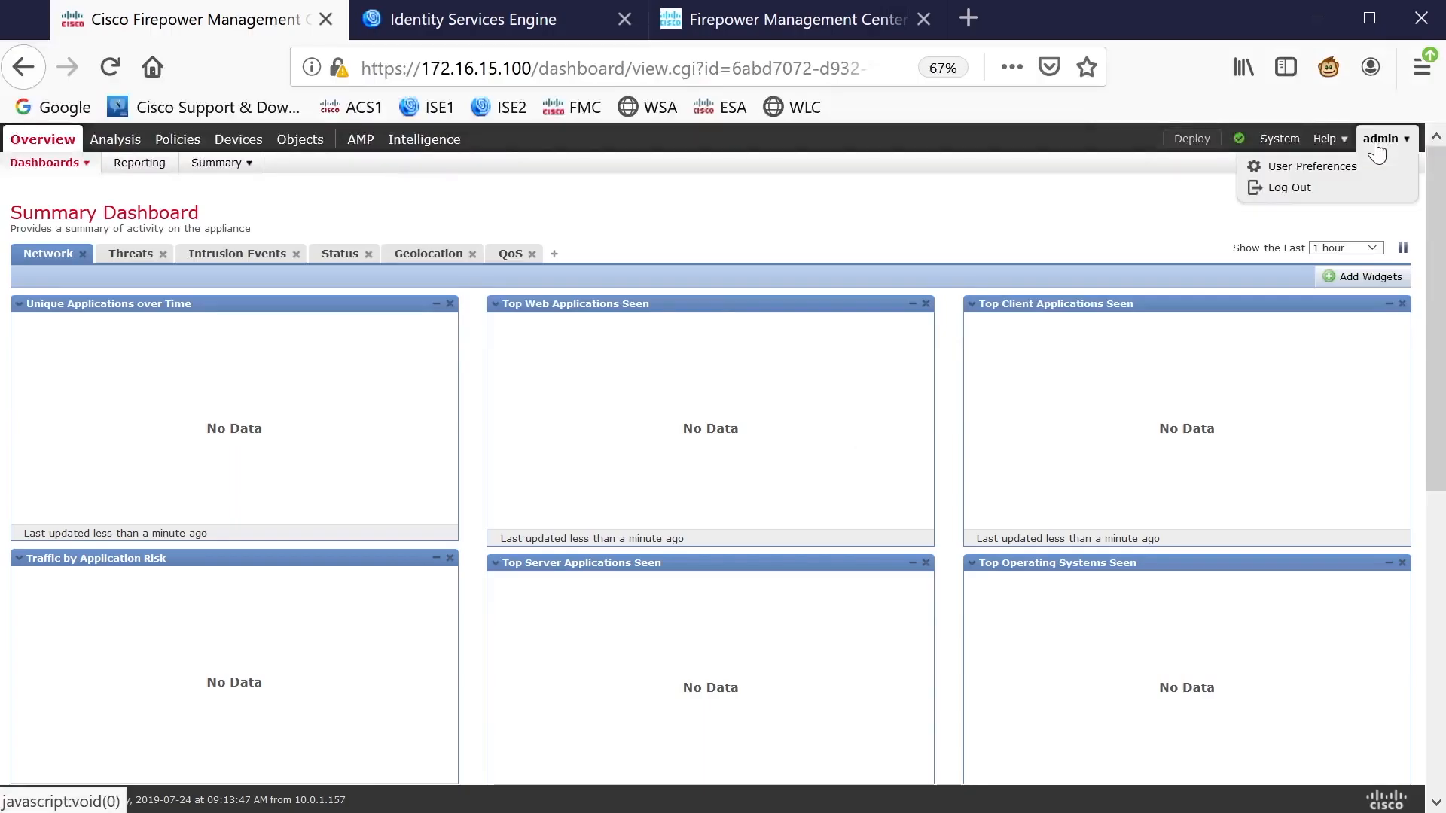
Confirm accessadmin has the Access Admin role in System > Users, then view External Authentication
mouse_move(1280, 145)
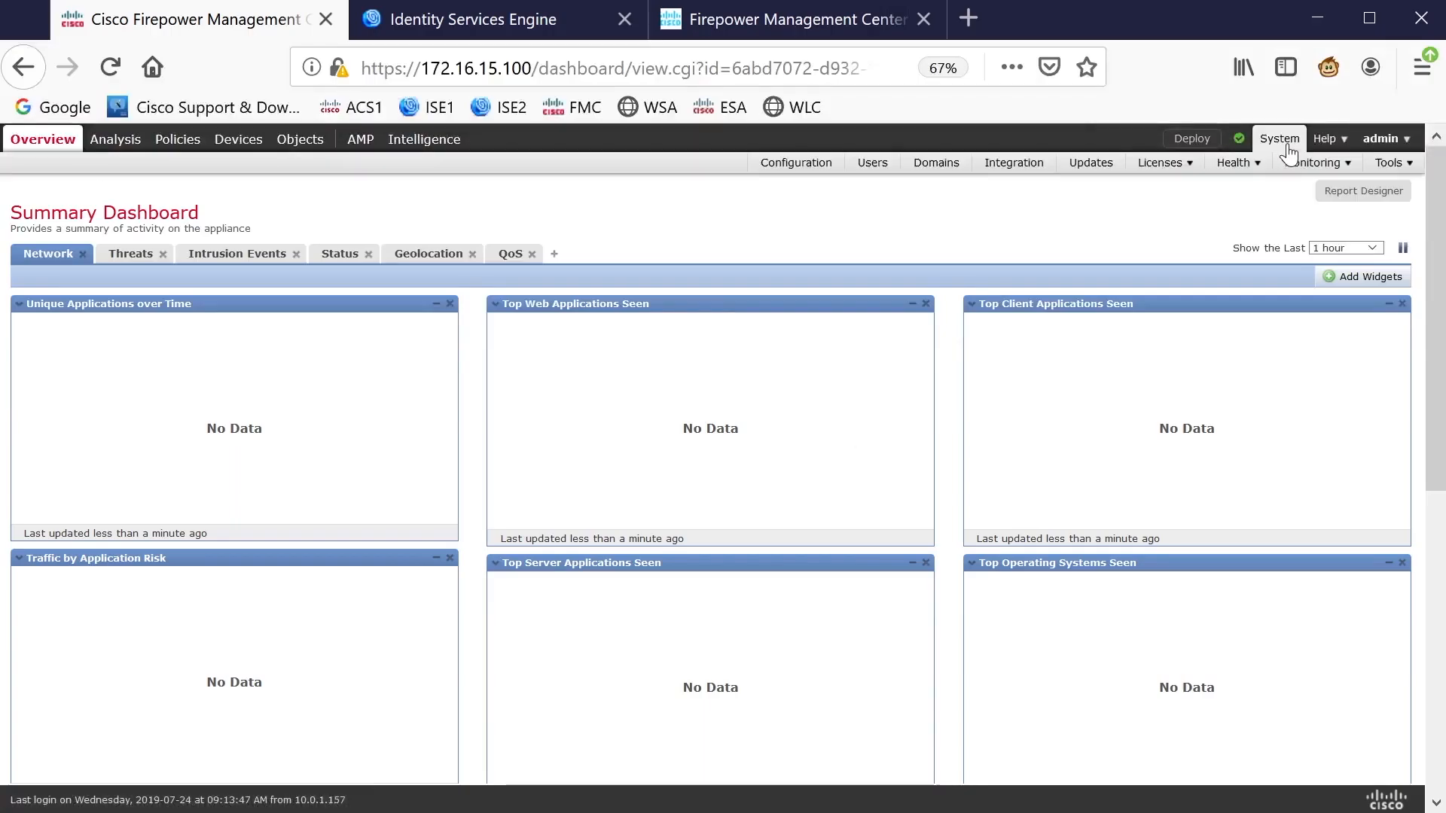
left_click(873, 163)
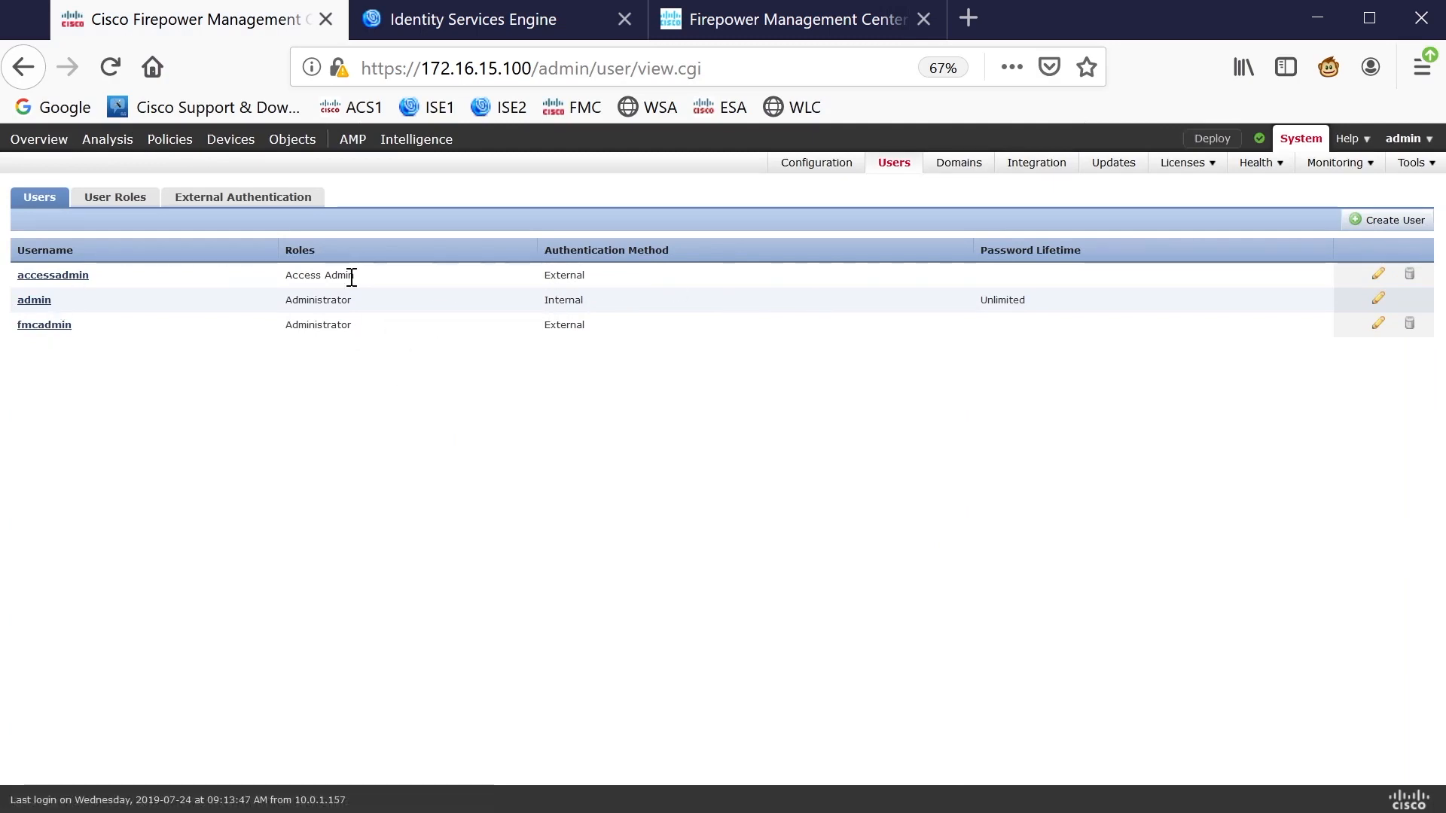
left_click_drag(348, 275, 282, 271)
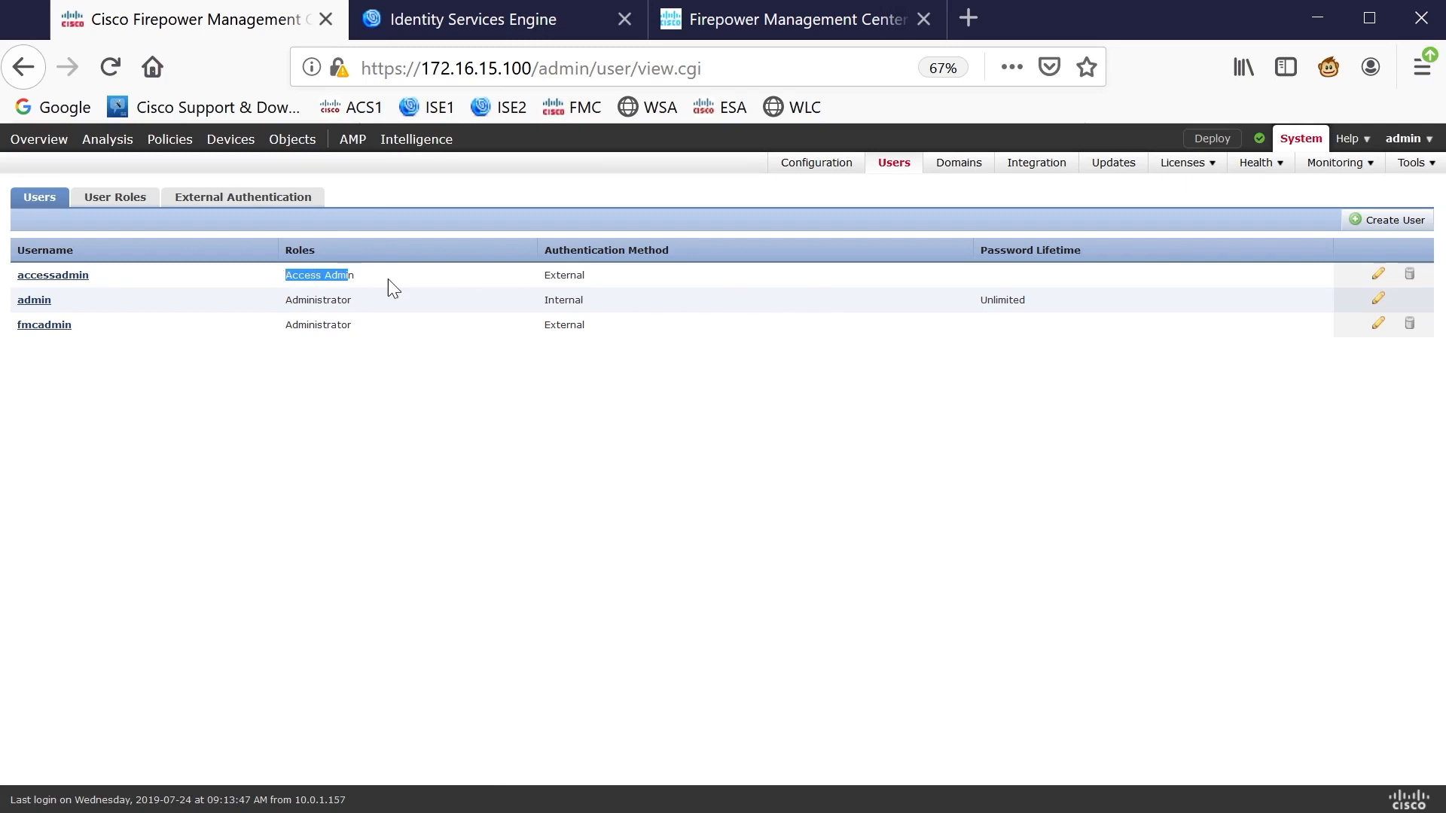
left_click(249, 199)
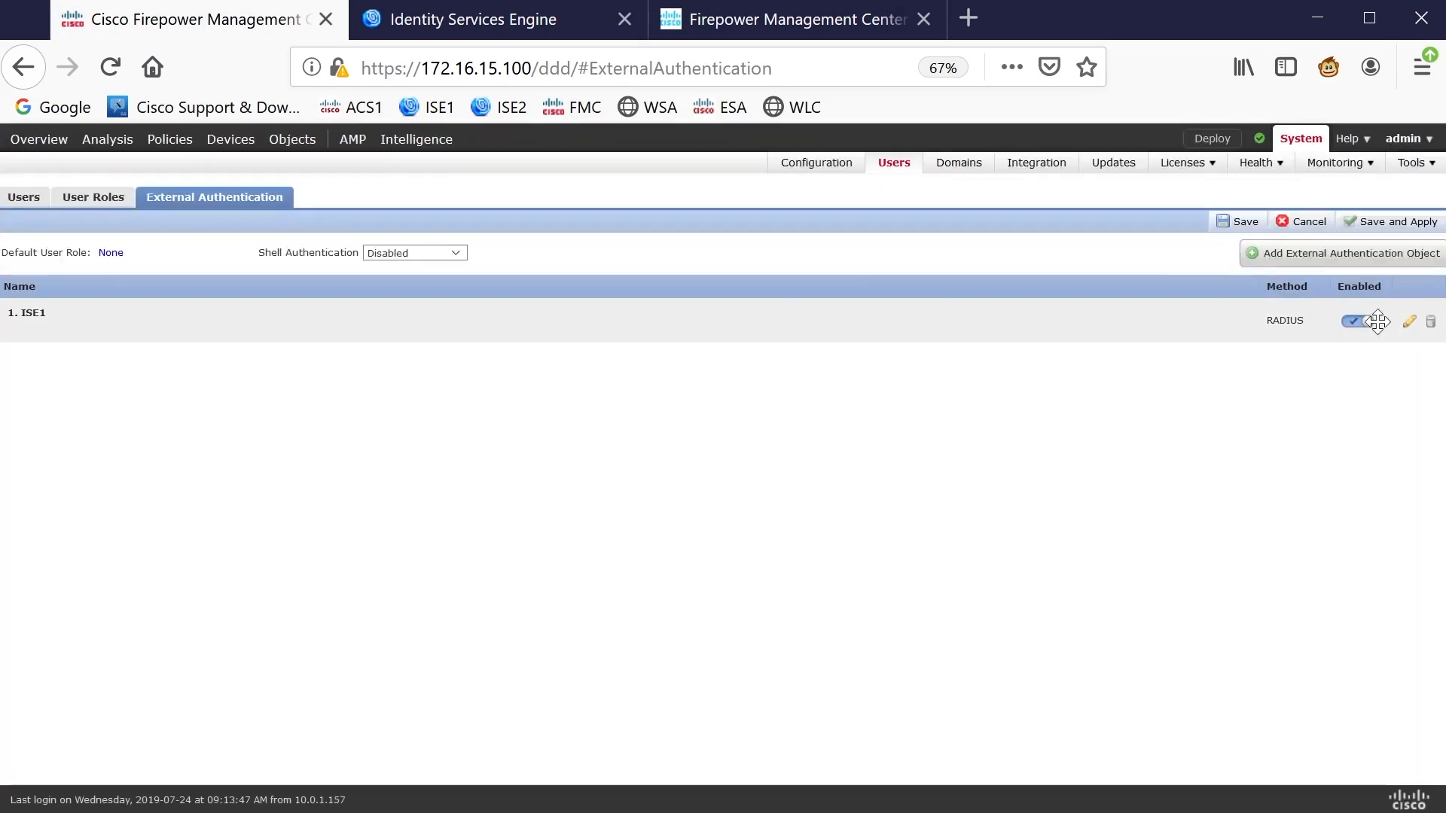
Add accessadmin to ISE1's Administrator Shell Access User List, save, and apply the changes
left_click(1410, 321)
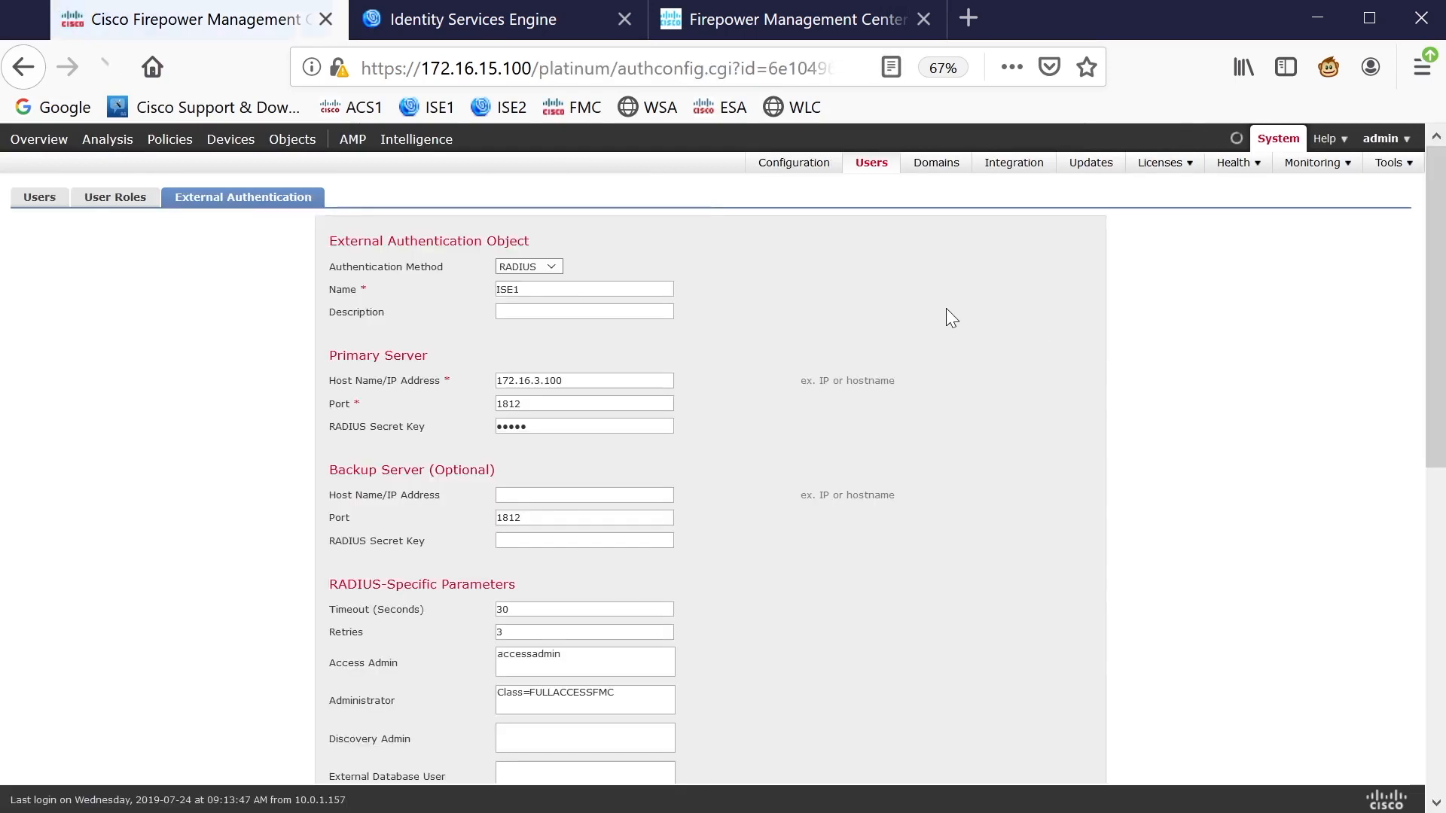
scroll(946, 309, "down", 8)
left_click(533, 548)
type("a")
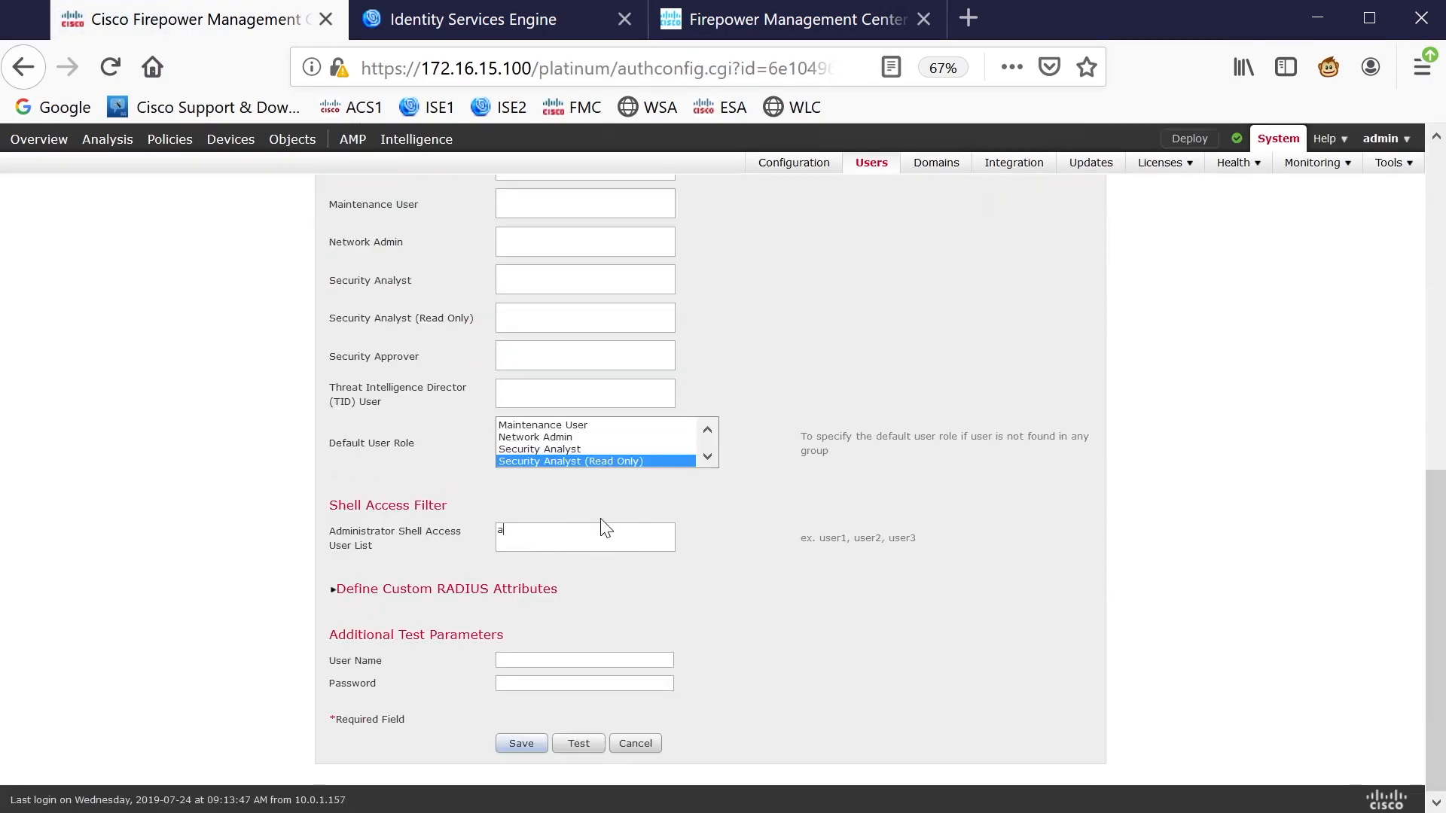
type("ccessadmin")
left_click(521, 740)
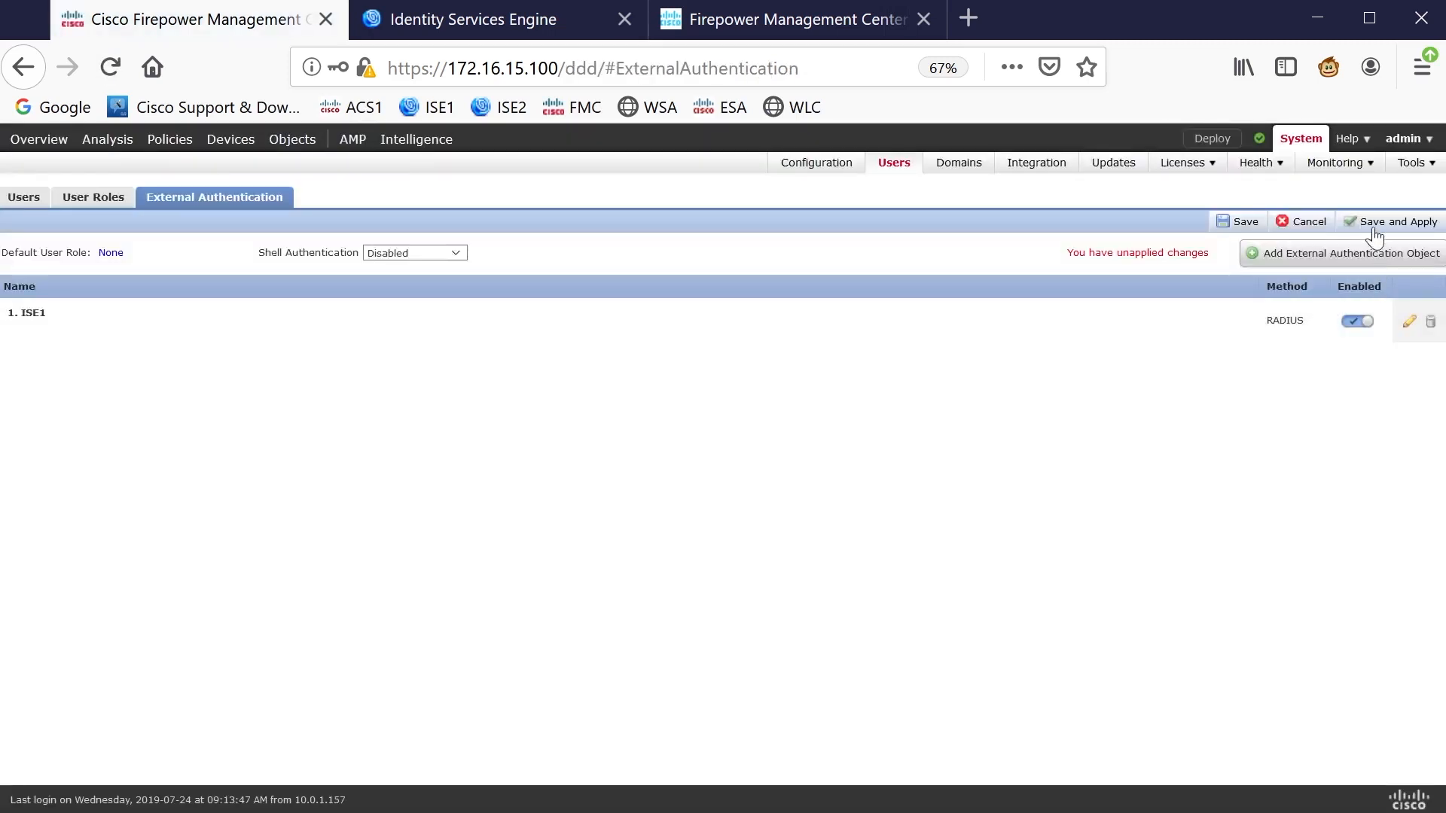
left_click(1390, 222)
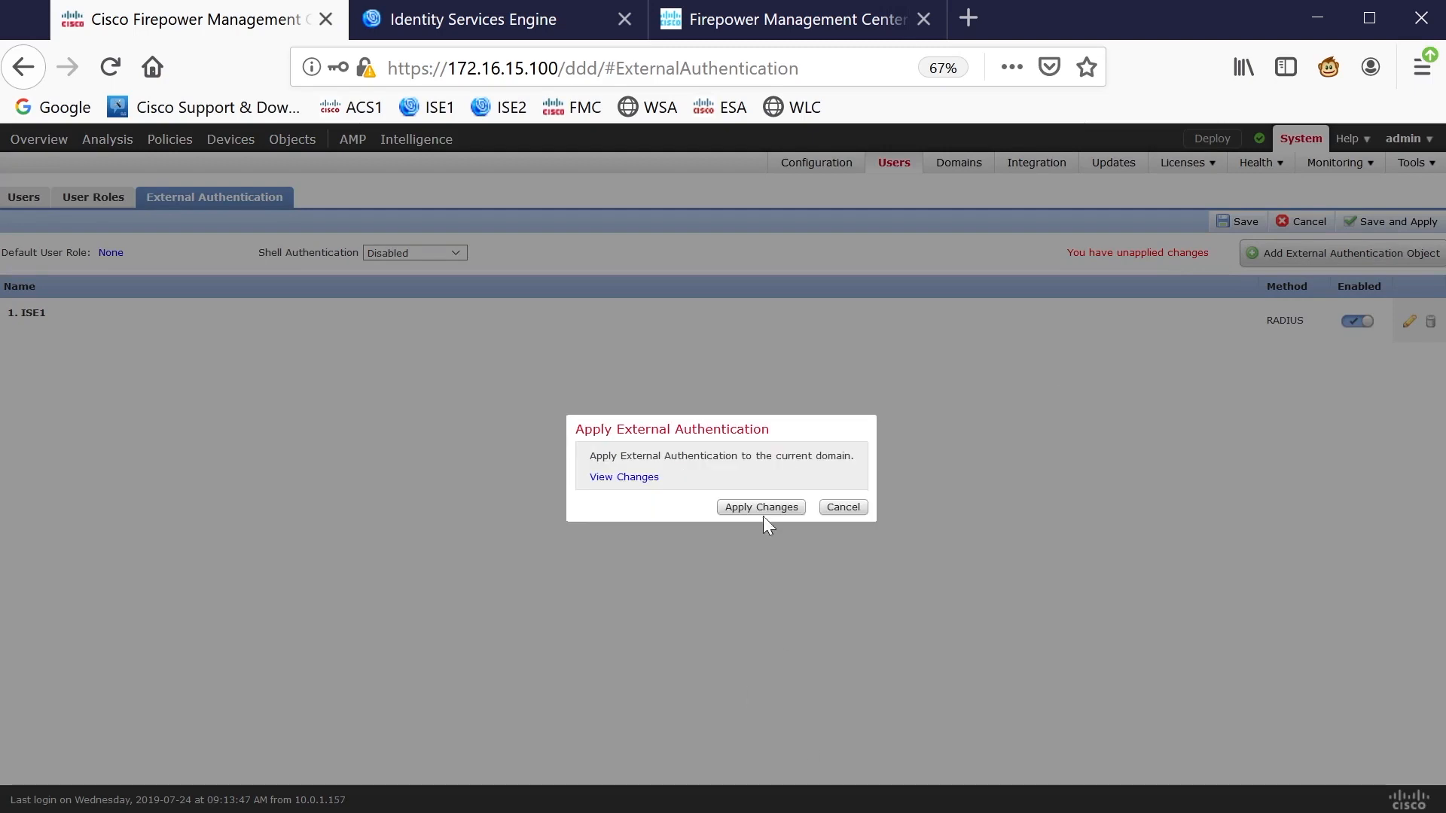
left_click(762, 512)
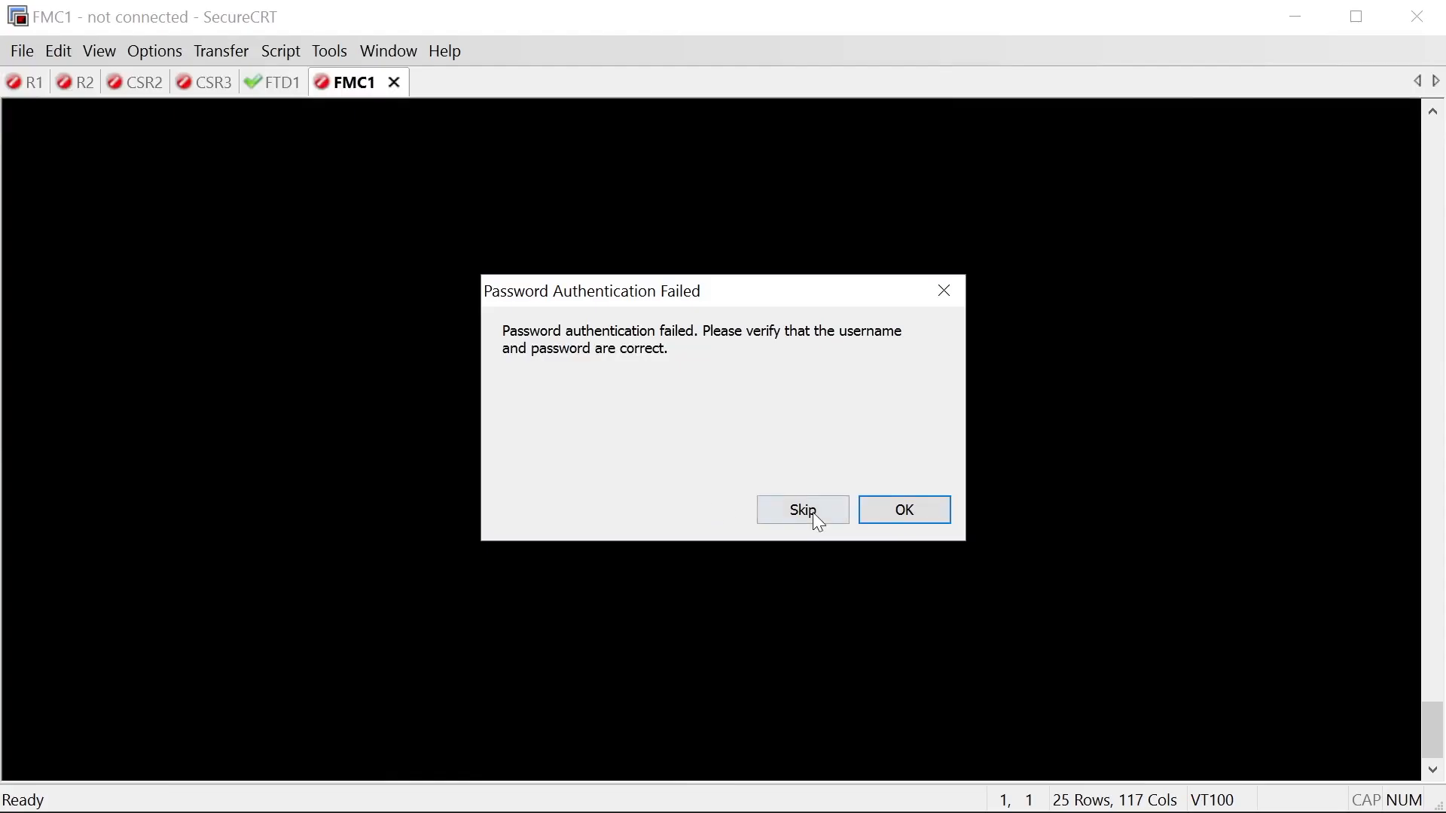
Retry the accessadmin SSH password after the authentication failure
left_click(872, 508)
type("•")
key("Return")
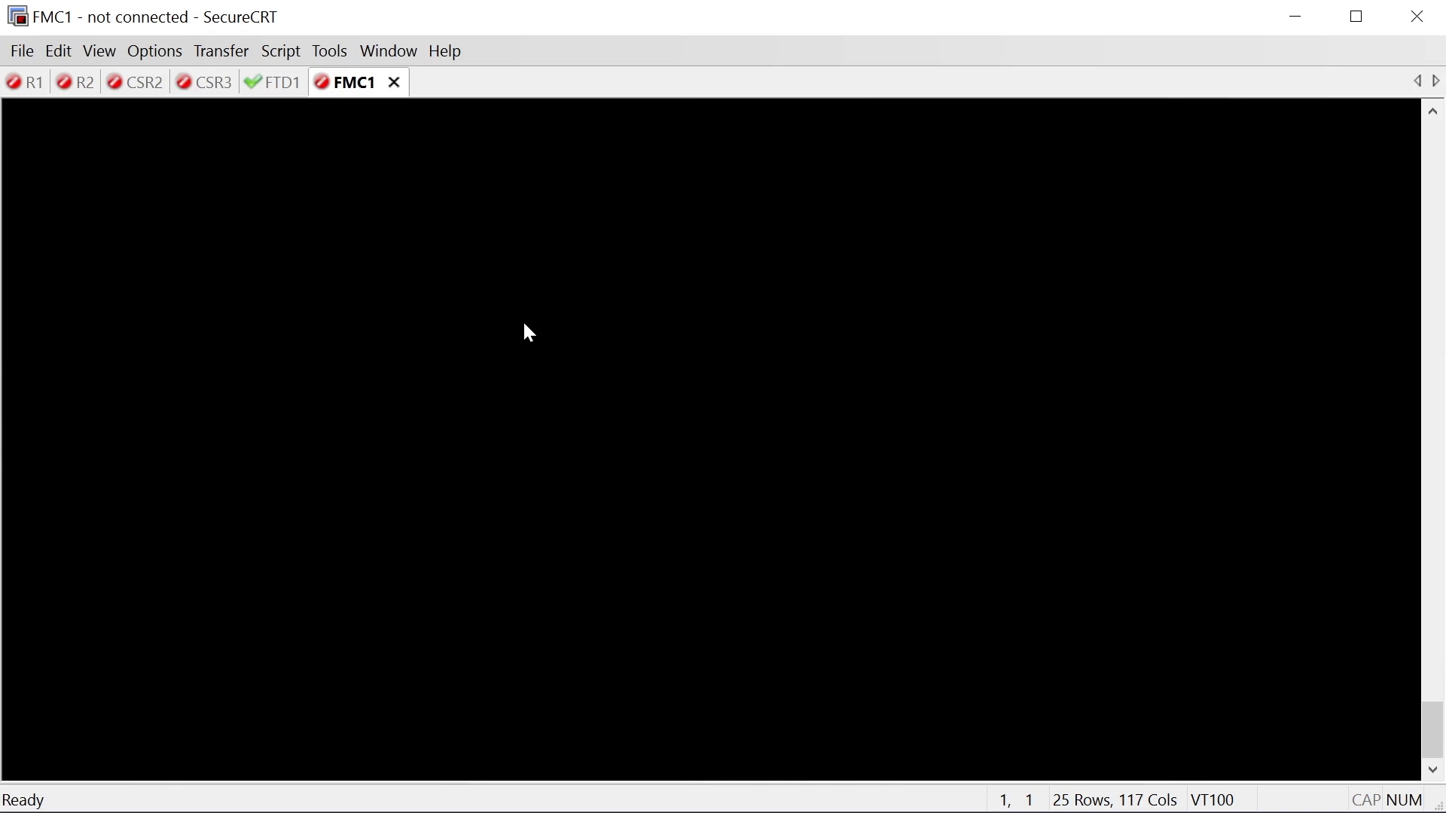
Reconnect FMC1 and submit accessadmin's password with Save password unchecked
left_click(720, 538)
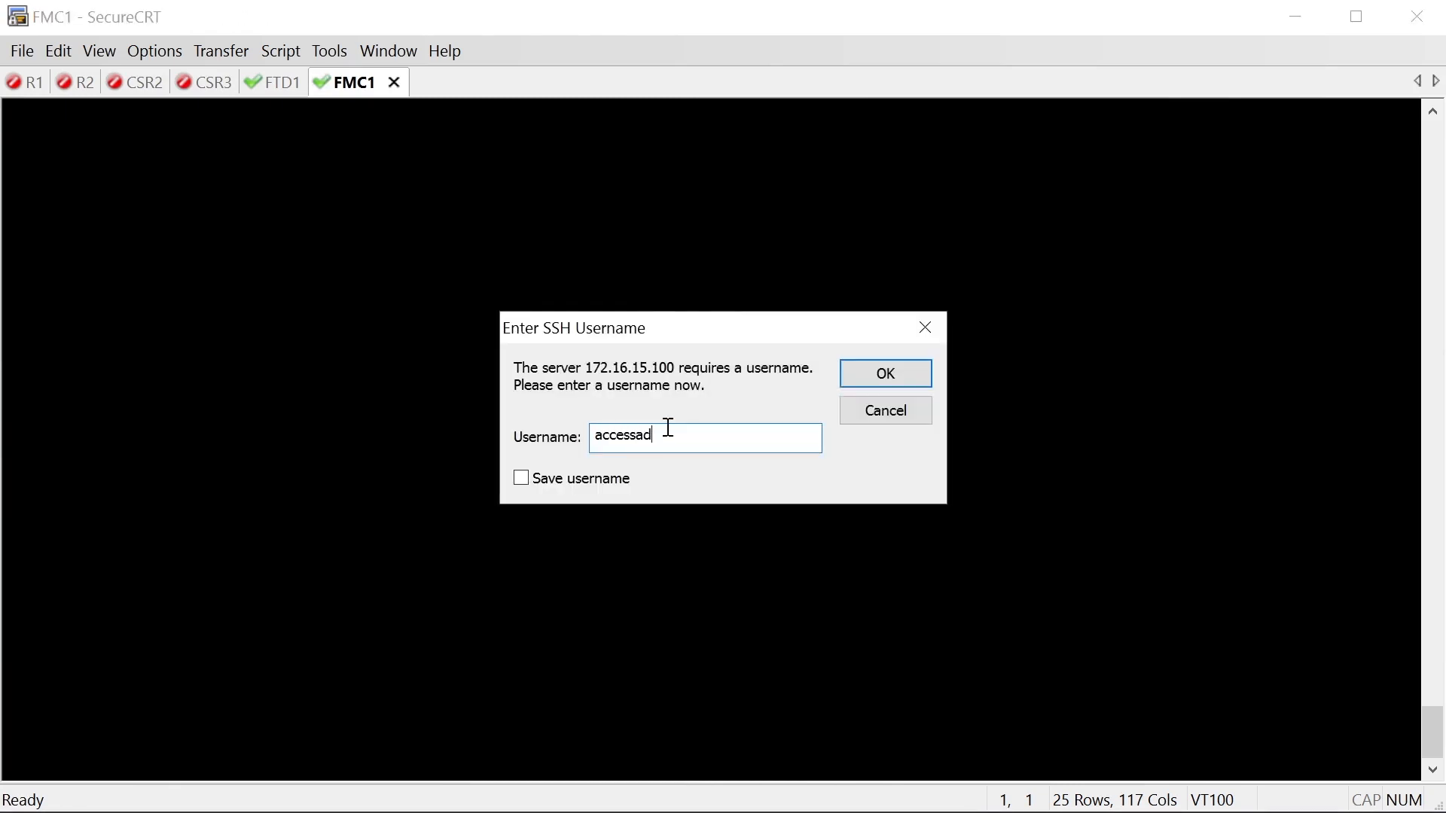
key("Return")
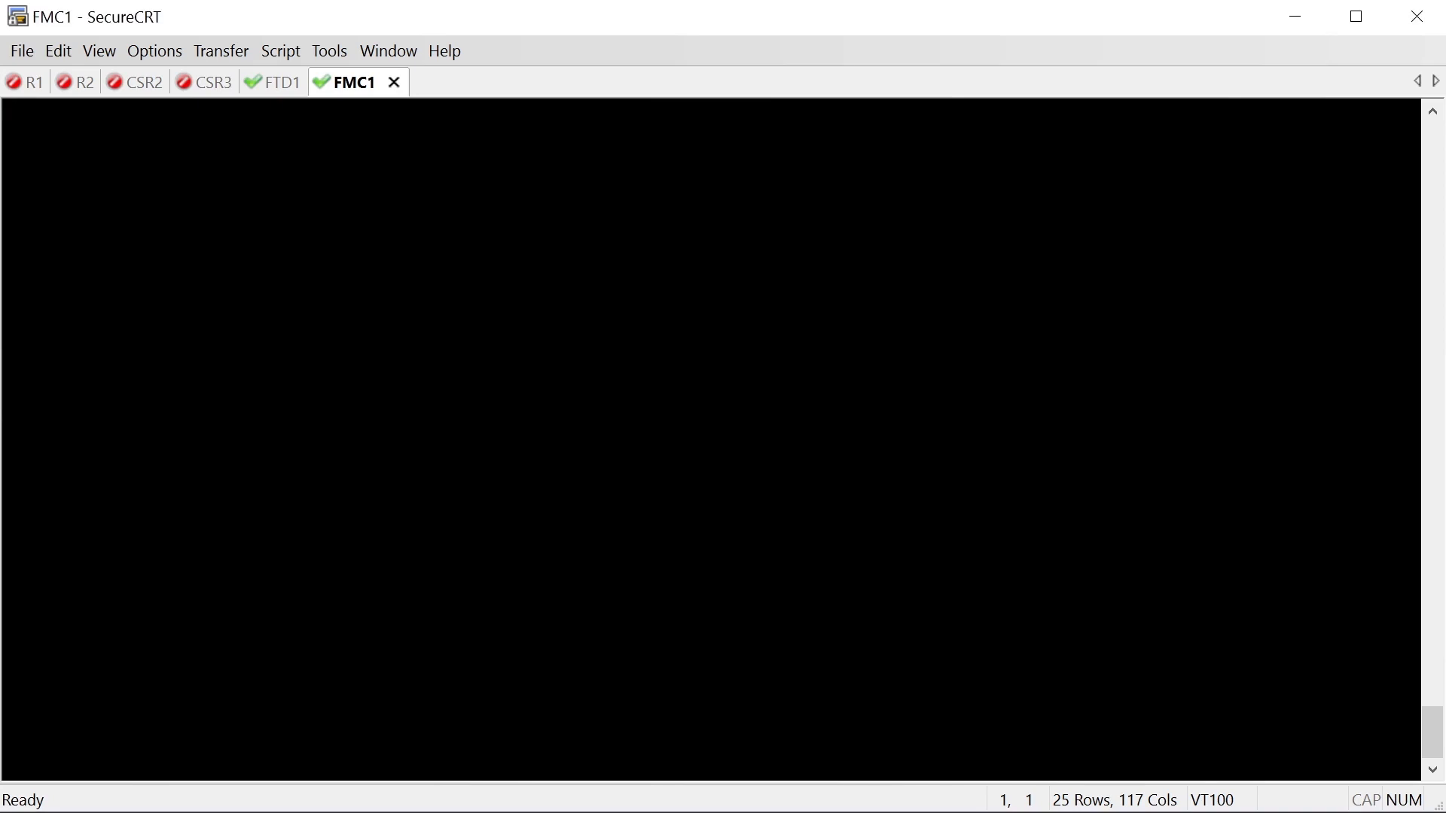
left_click(919, 506)
type("Cisco123!")
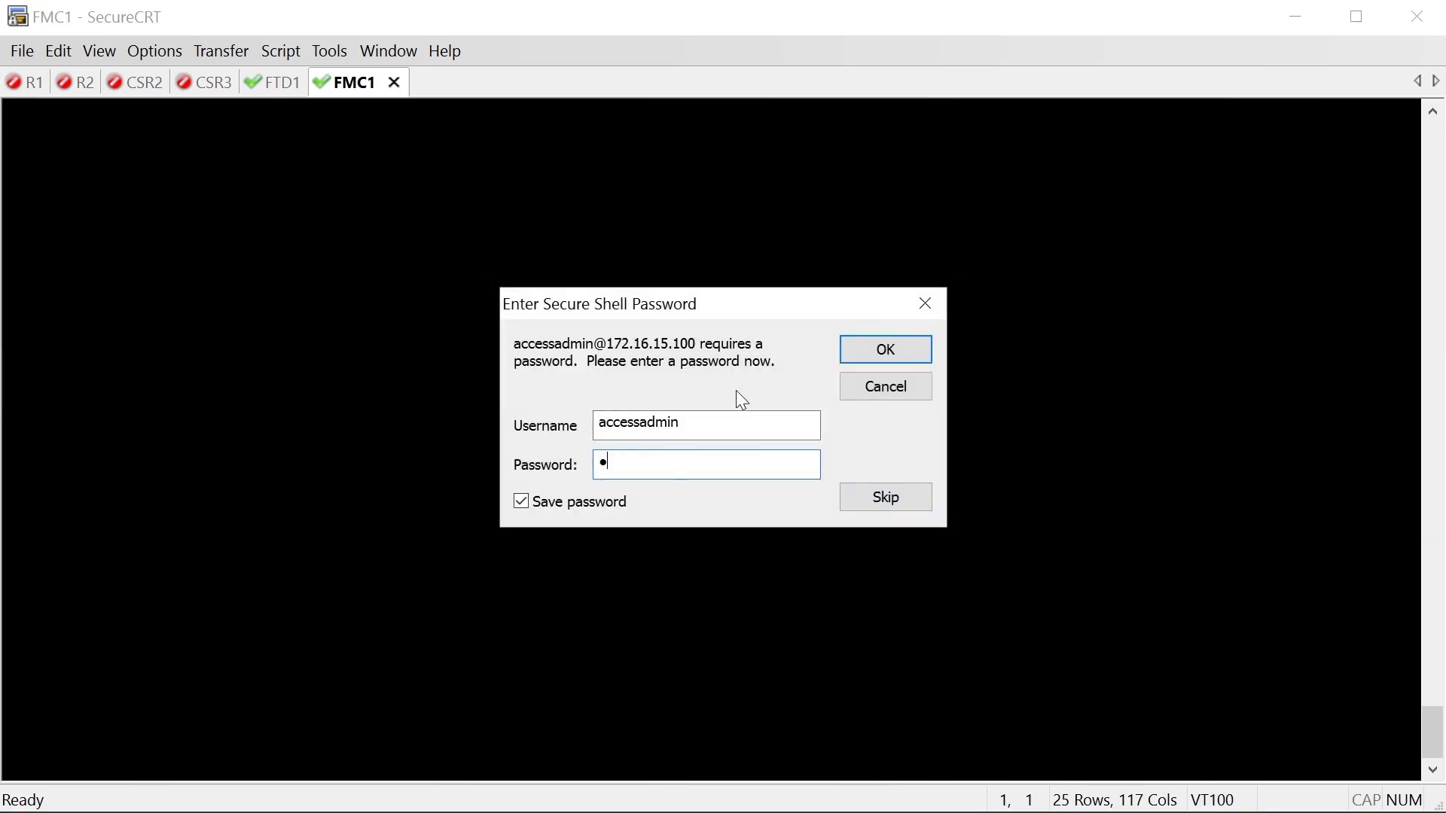
left_click(576, 501)
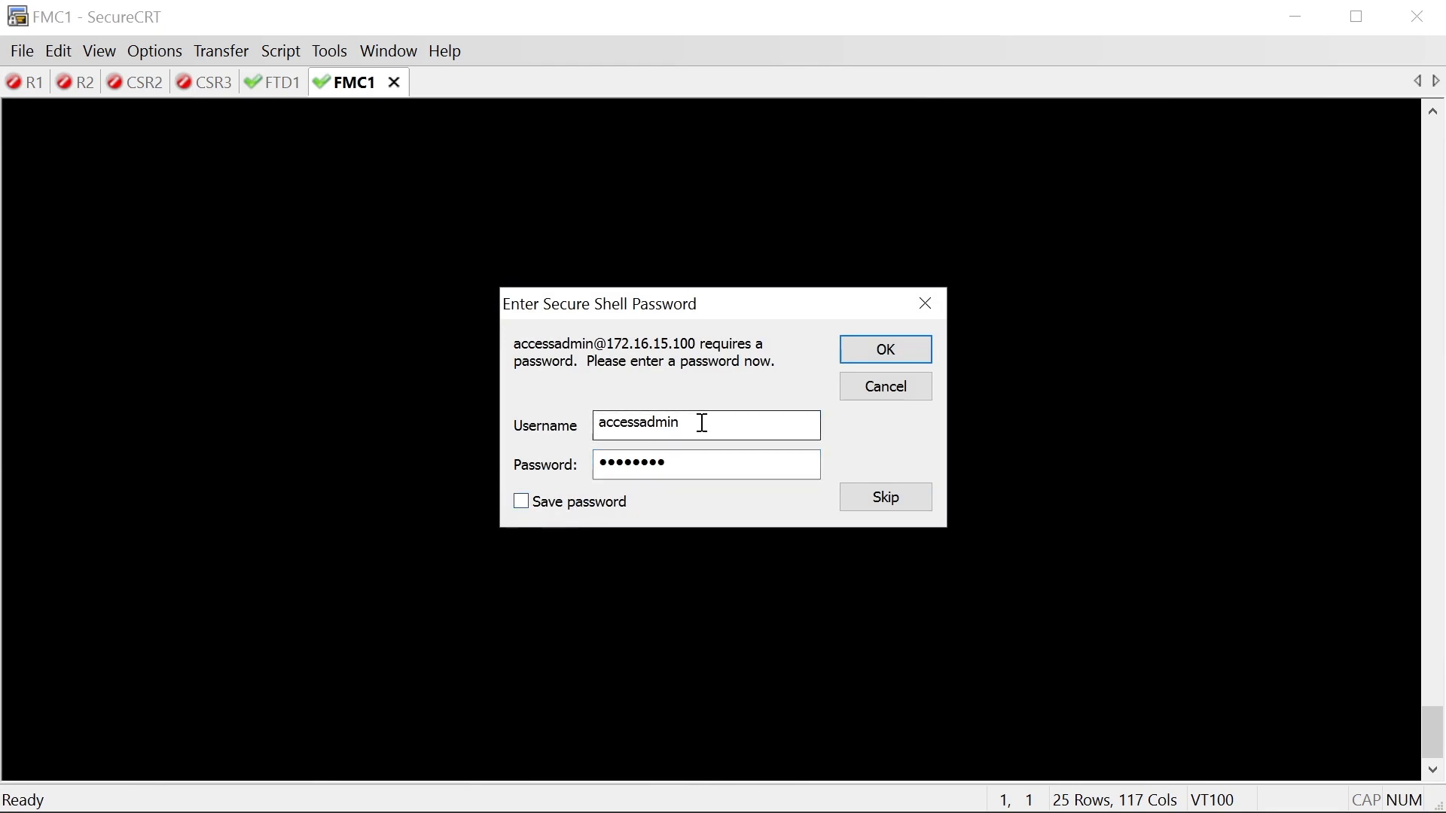
left_click(921, 345)
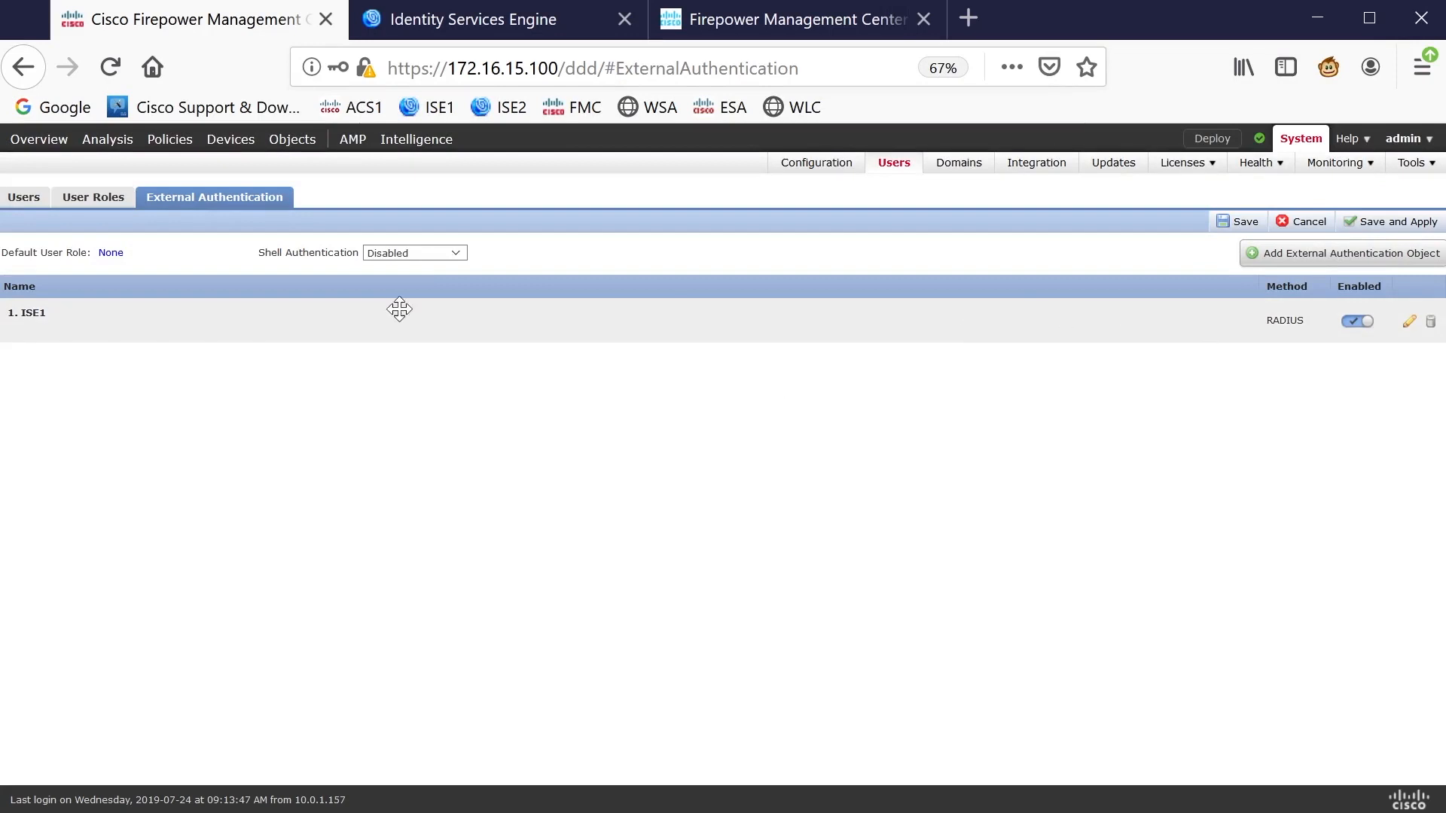
Inspect accessadmin in ISE1's shell access list and cancel without saving
left_click(1410, 322)
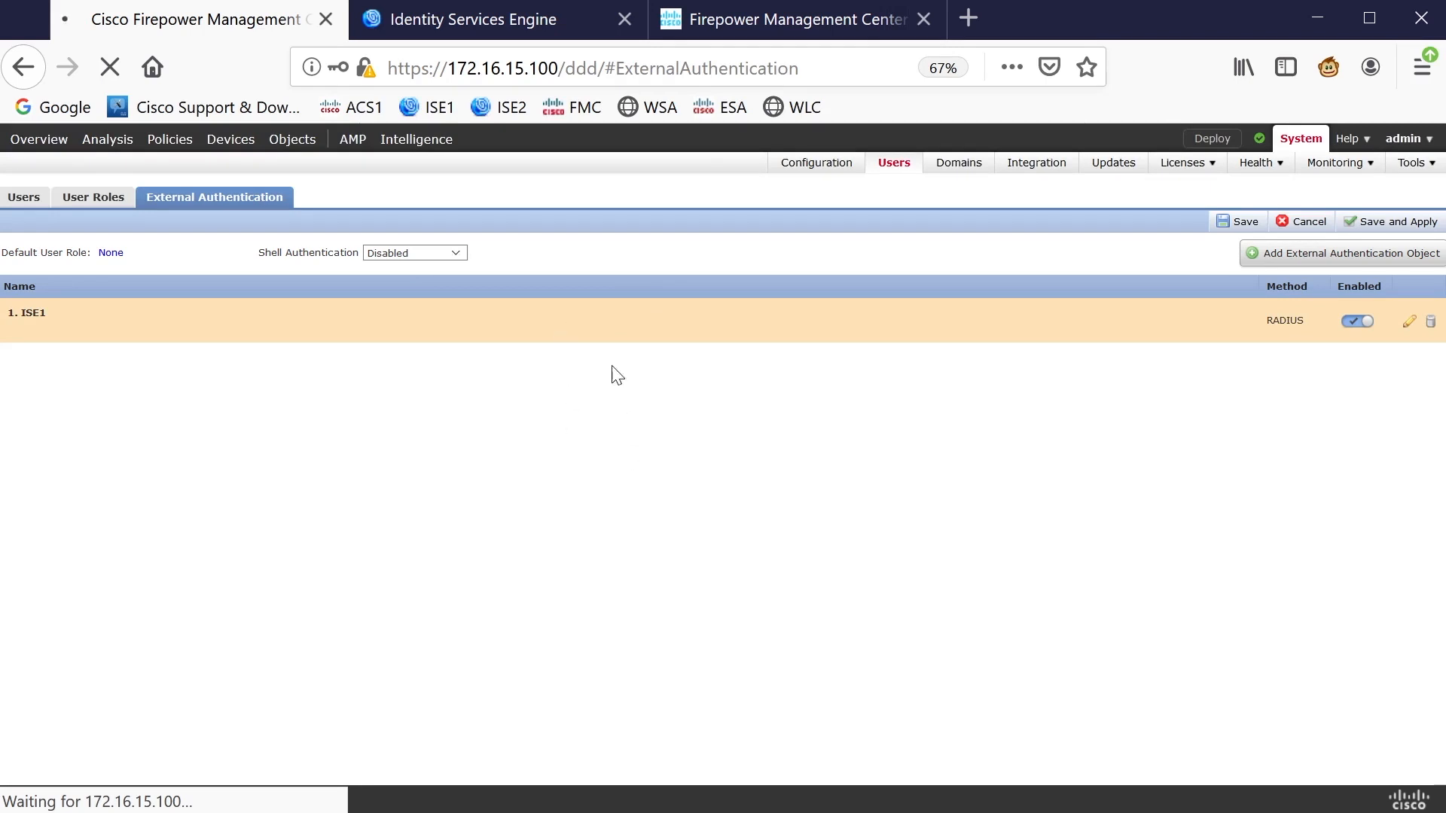
scroll(828, 320, "down", 10)
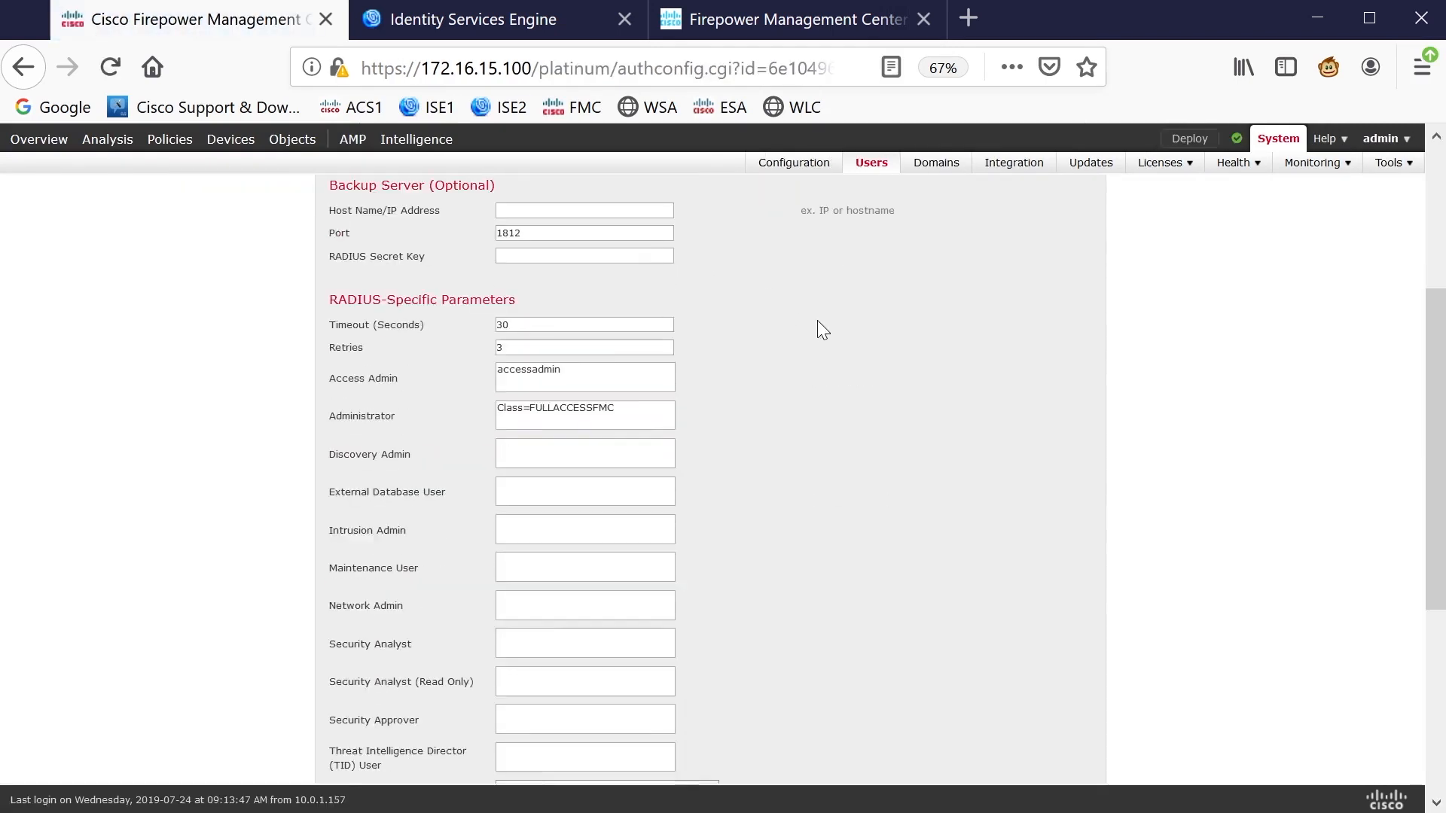
left_click_drag(593, 540, 455, 545)
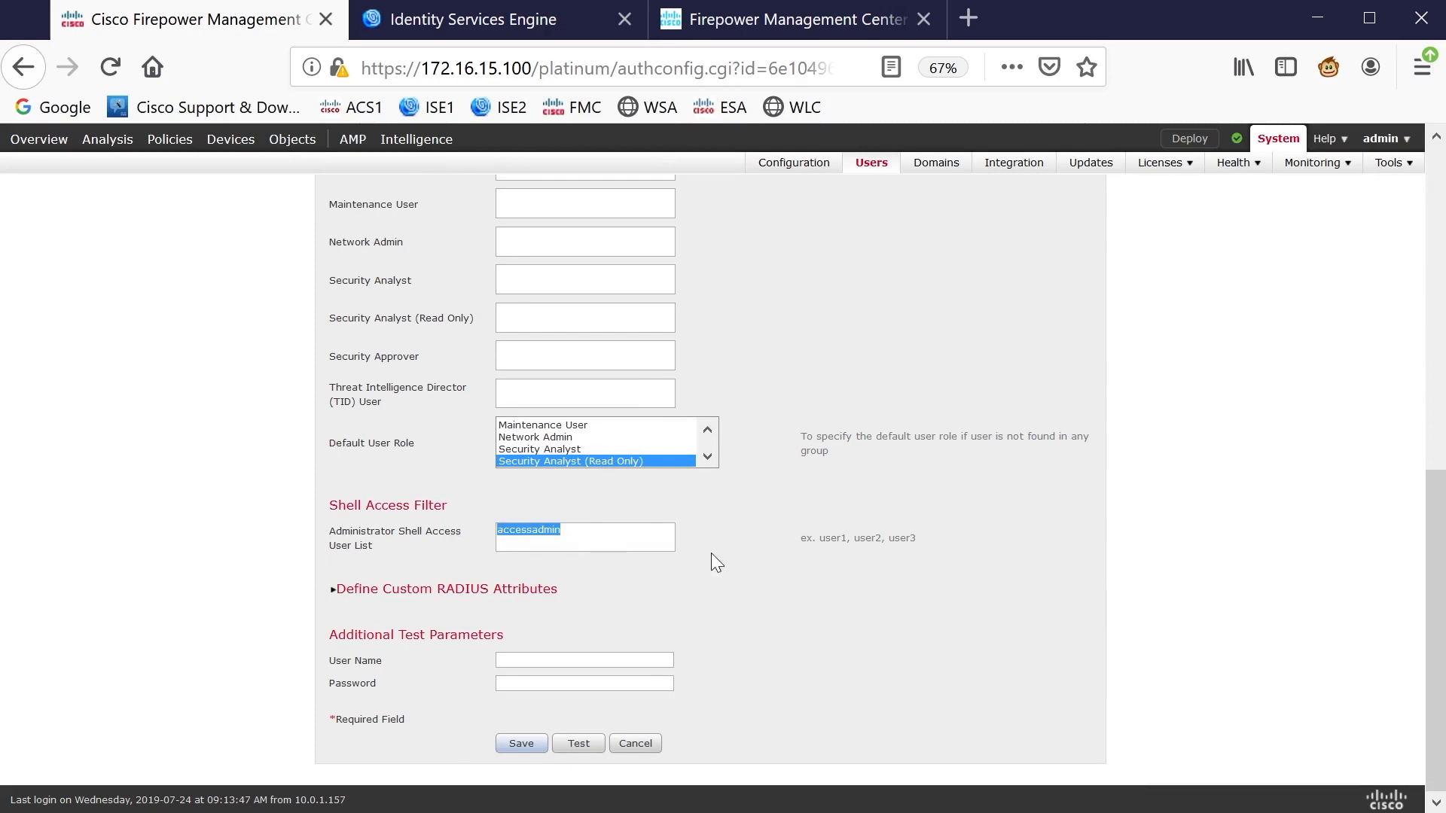
left_click(648, 744)
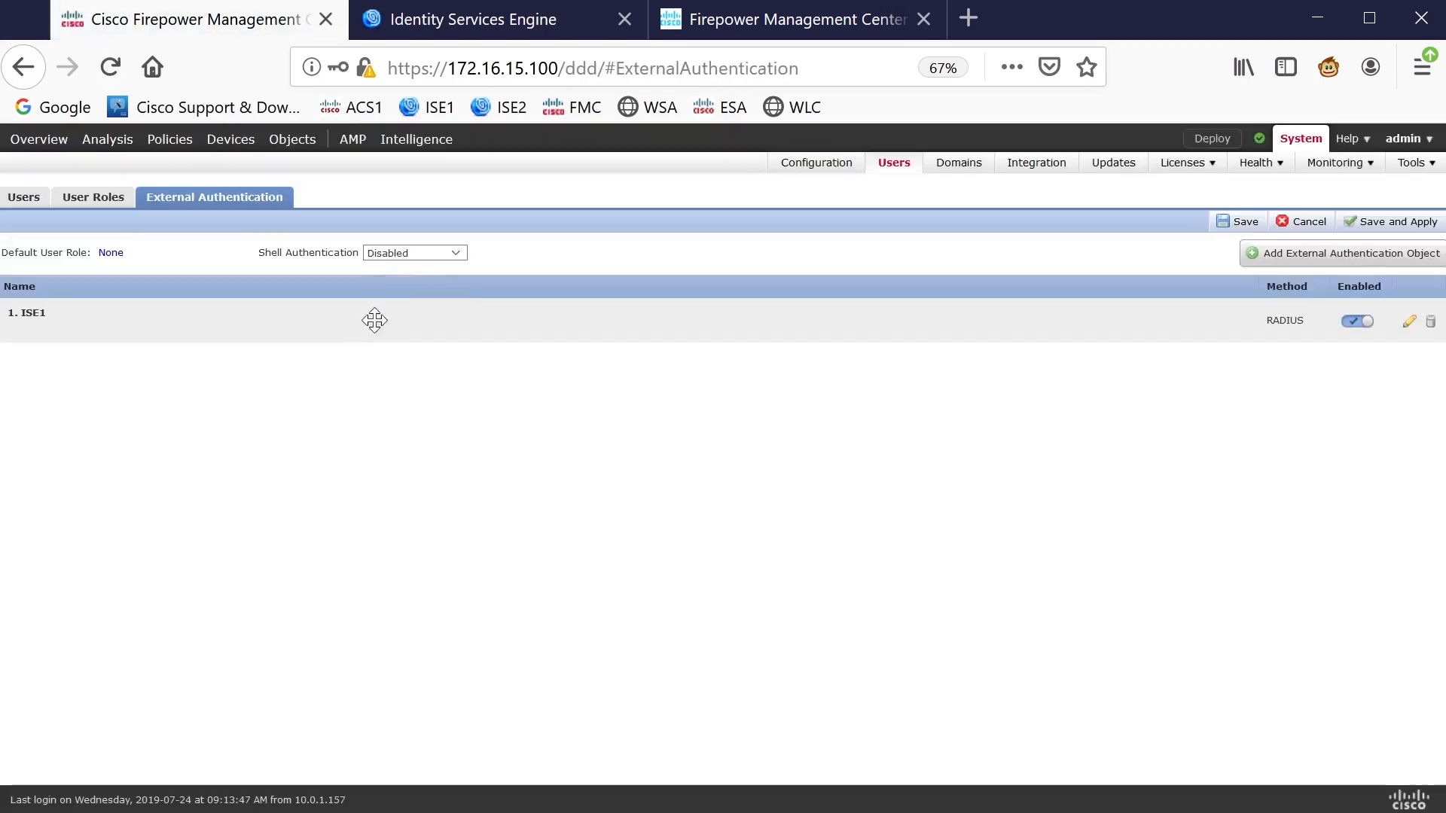
Set Shell Authentication to Enabled (ISE1), then save and apply the settings
left_click(437, 253)
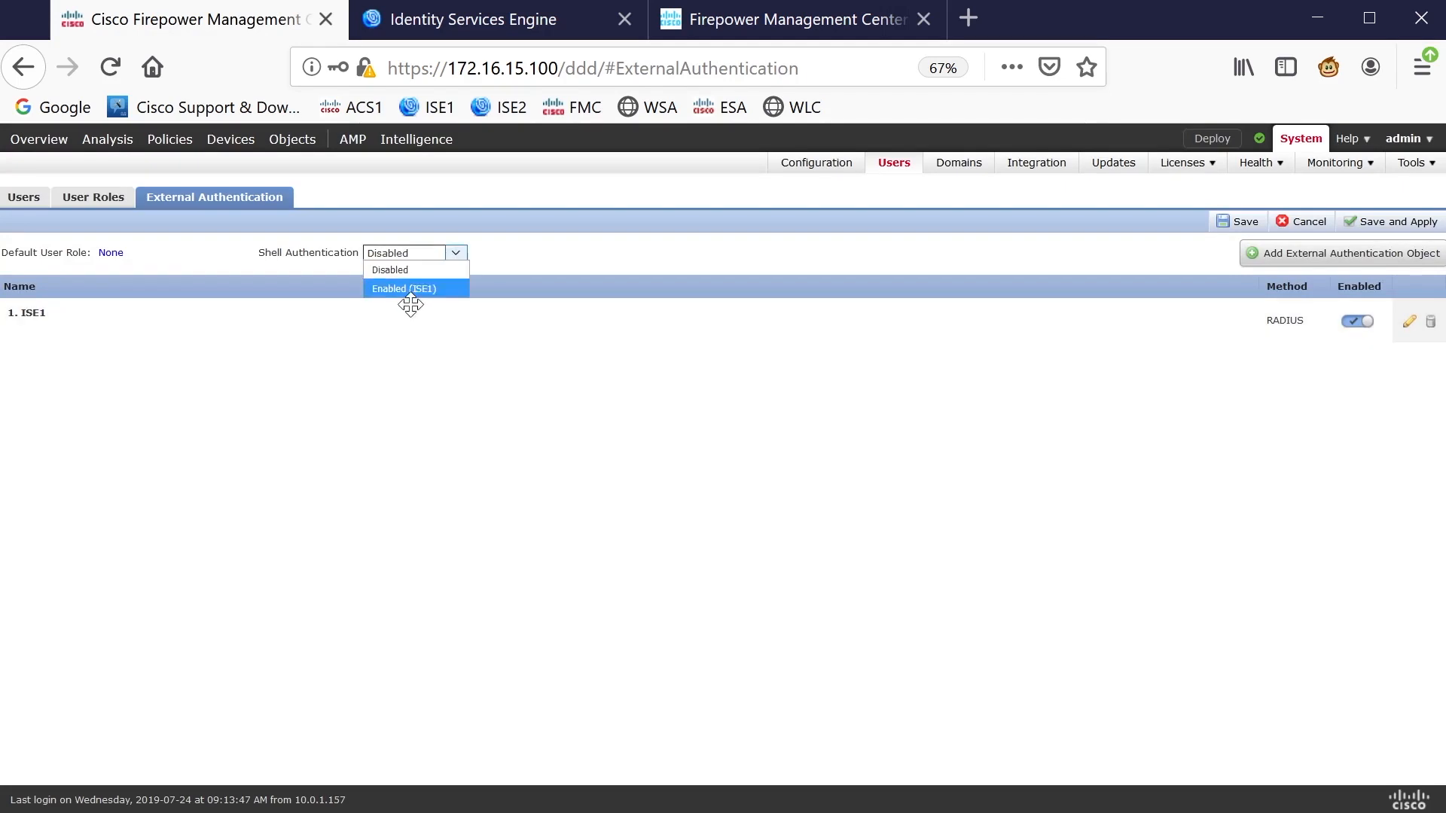
left_click(413, 292)
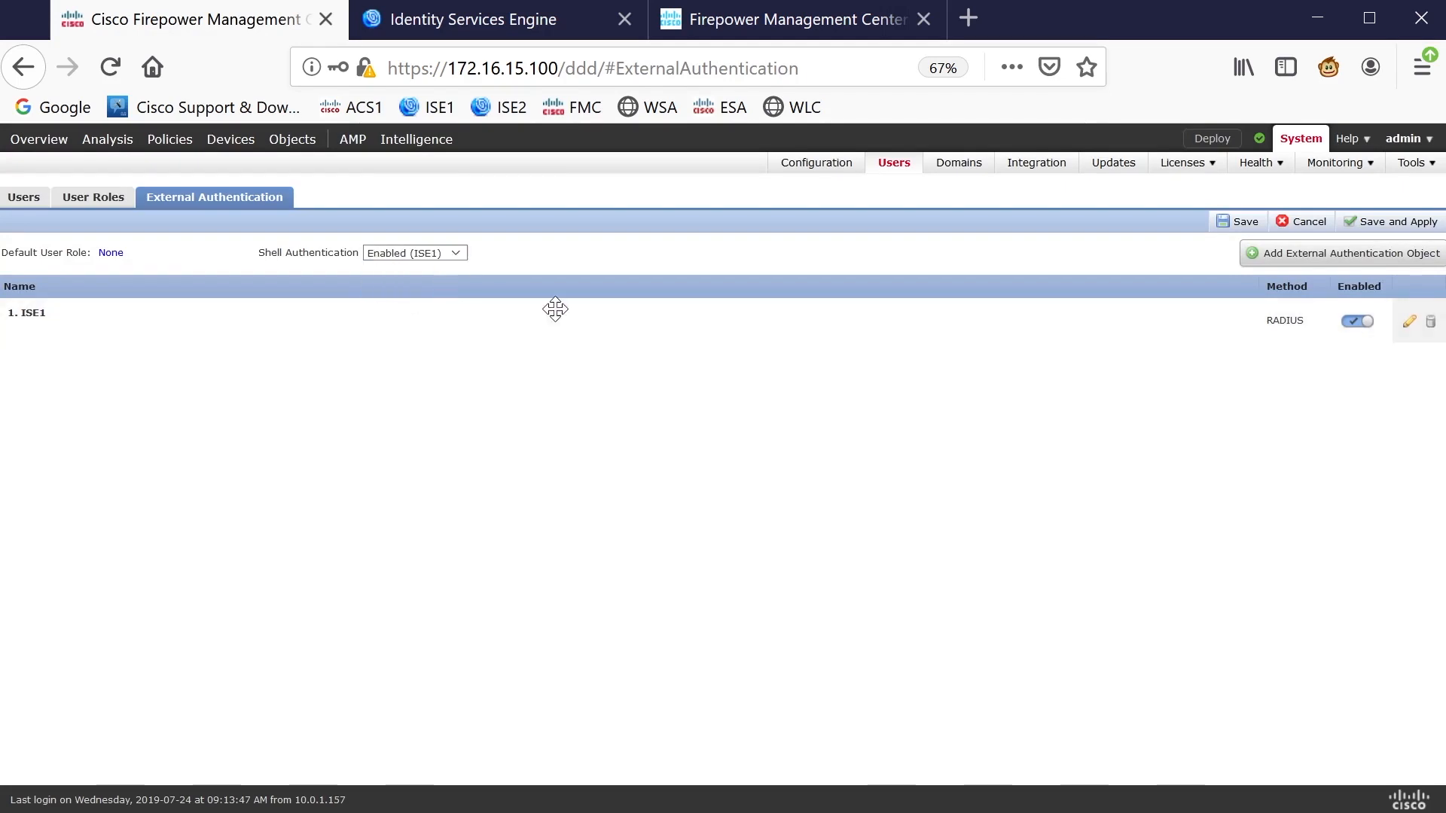
left_click(1379, 224)
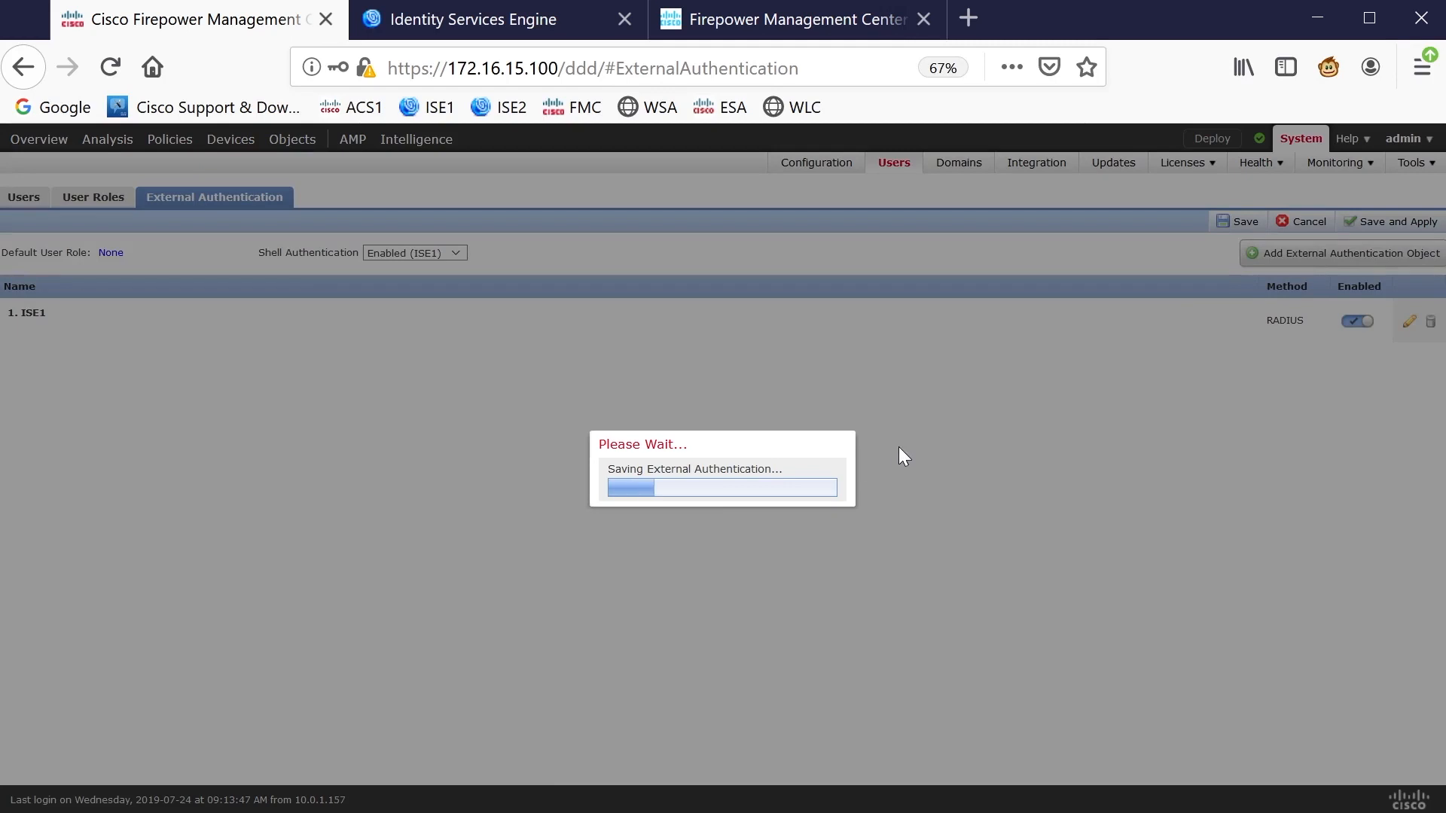
left_click(787, 506)
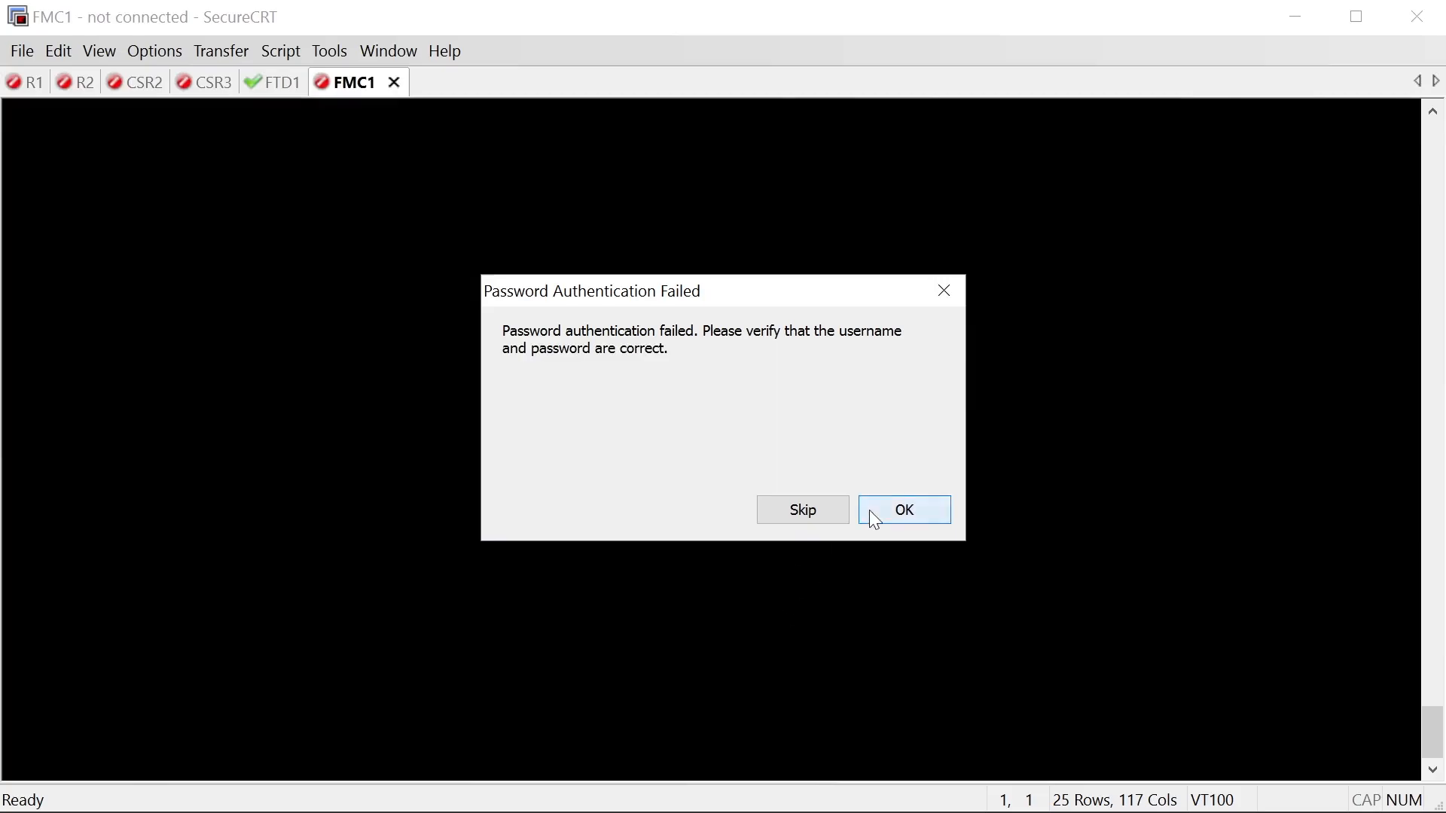
left_click(869, 509)
Accept the host key once and log in over SSH as accessadmin without saving the password
type("•")
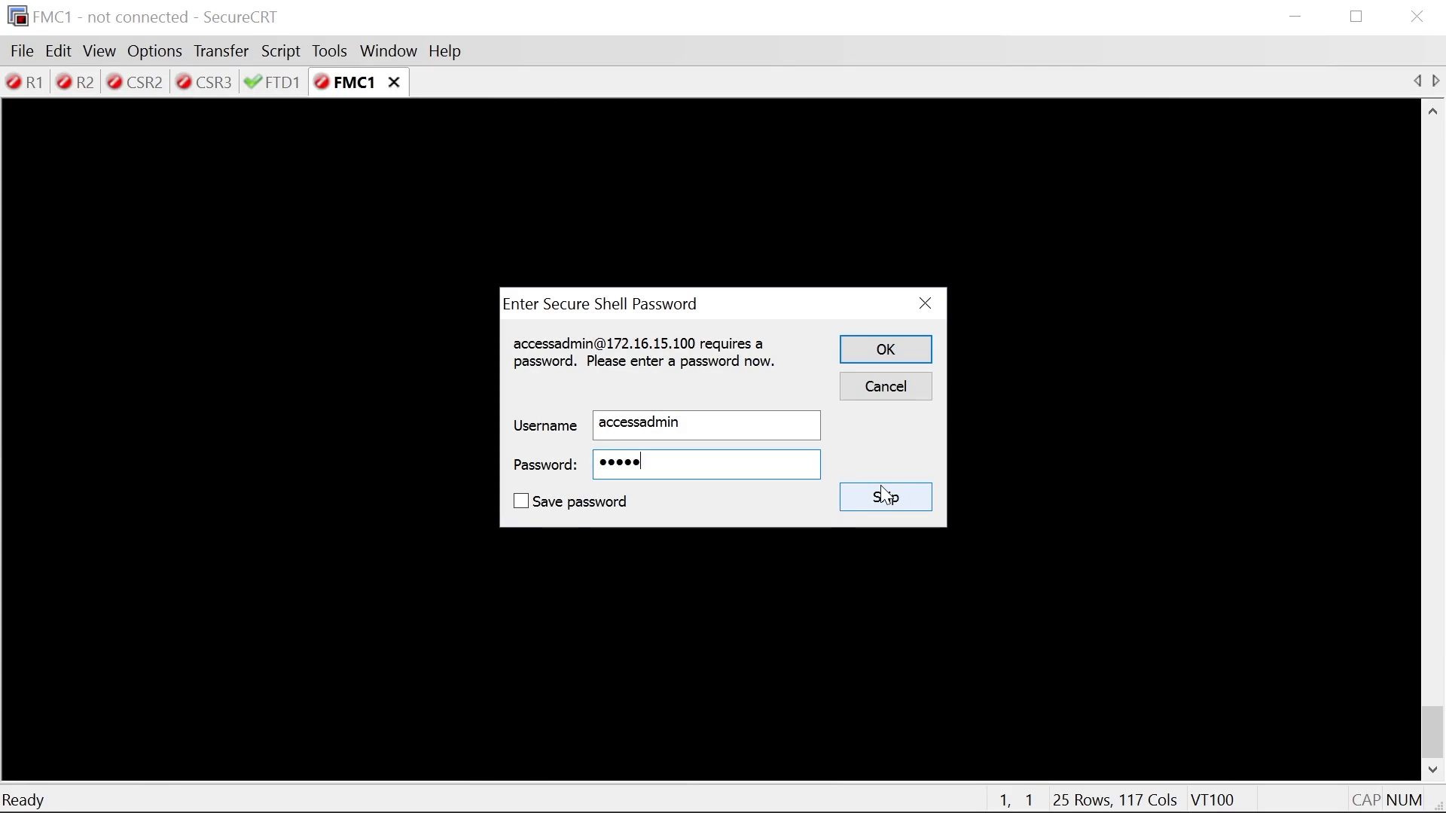
key("Return")
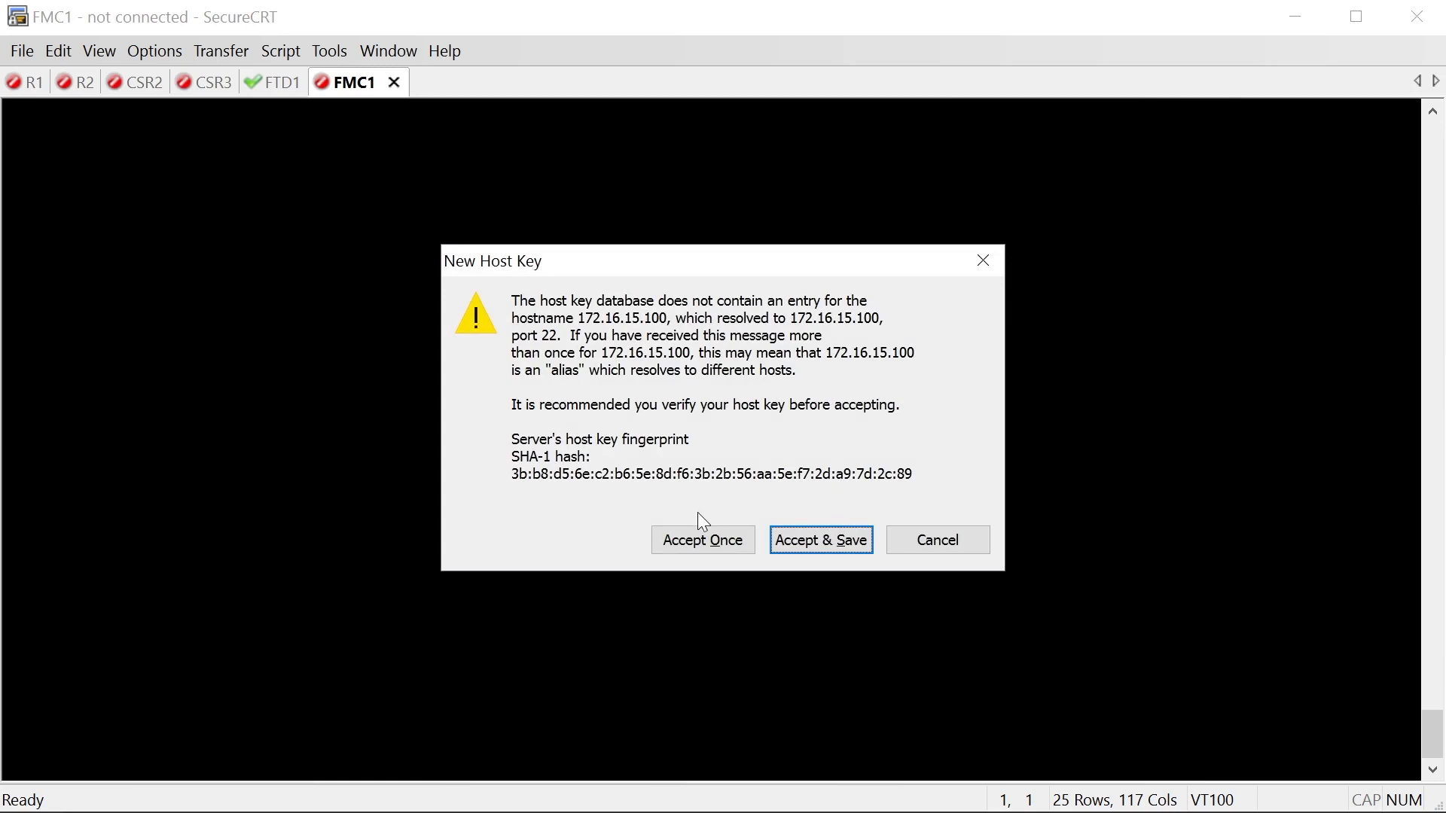
left_click(704, 535)
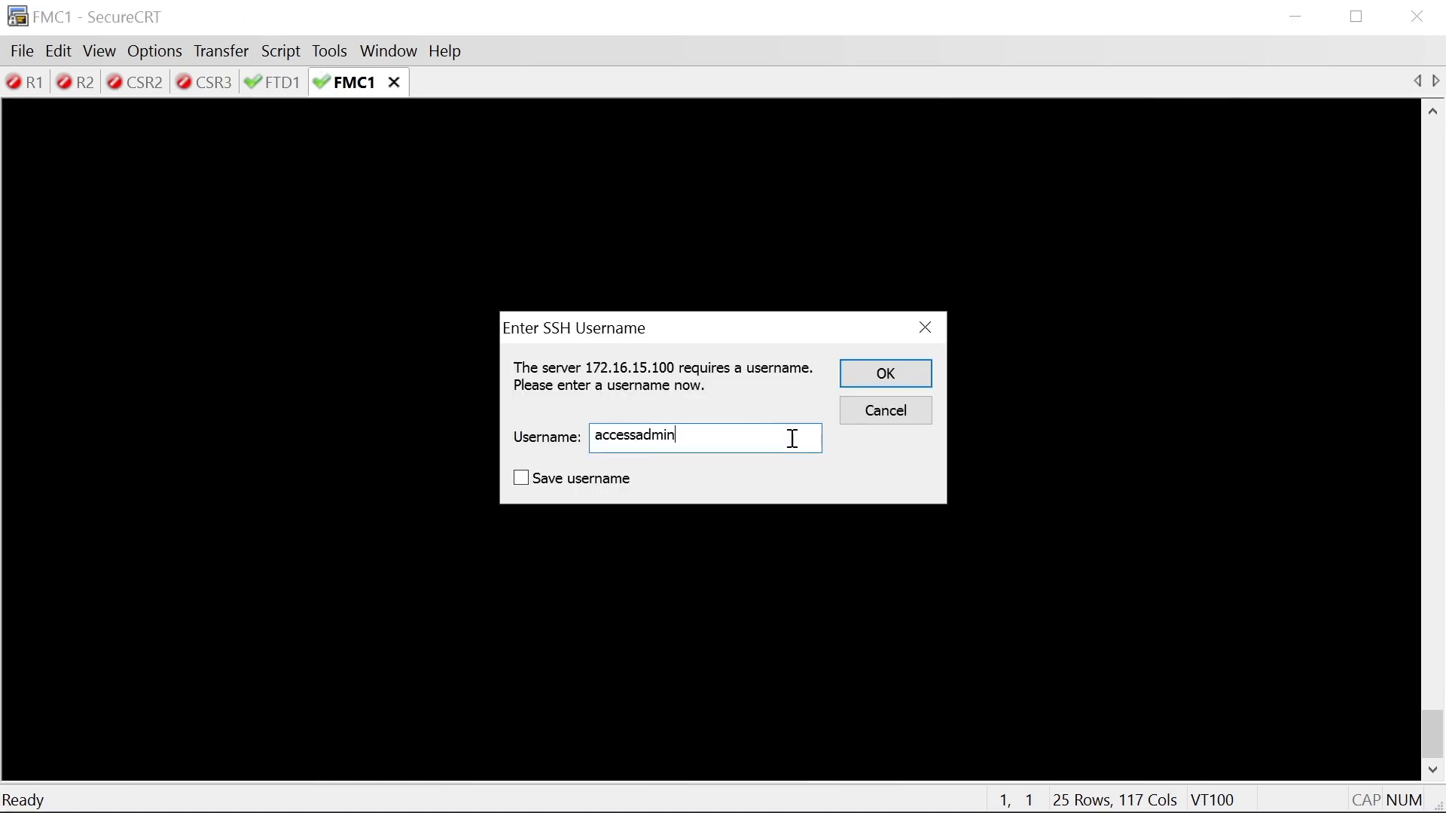
key("Return")
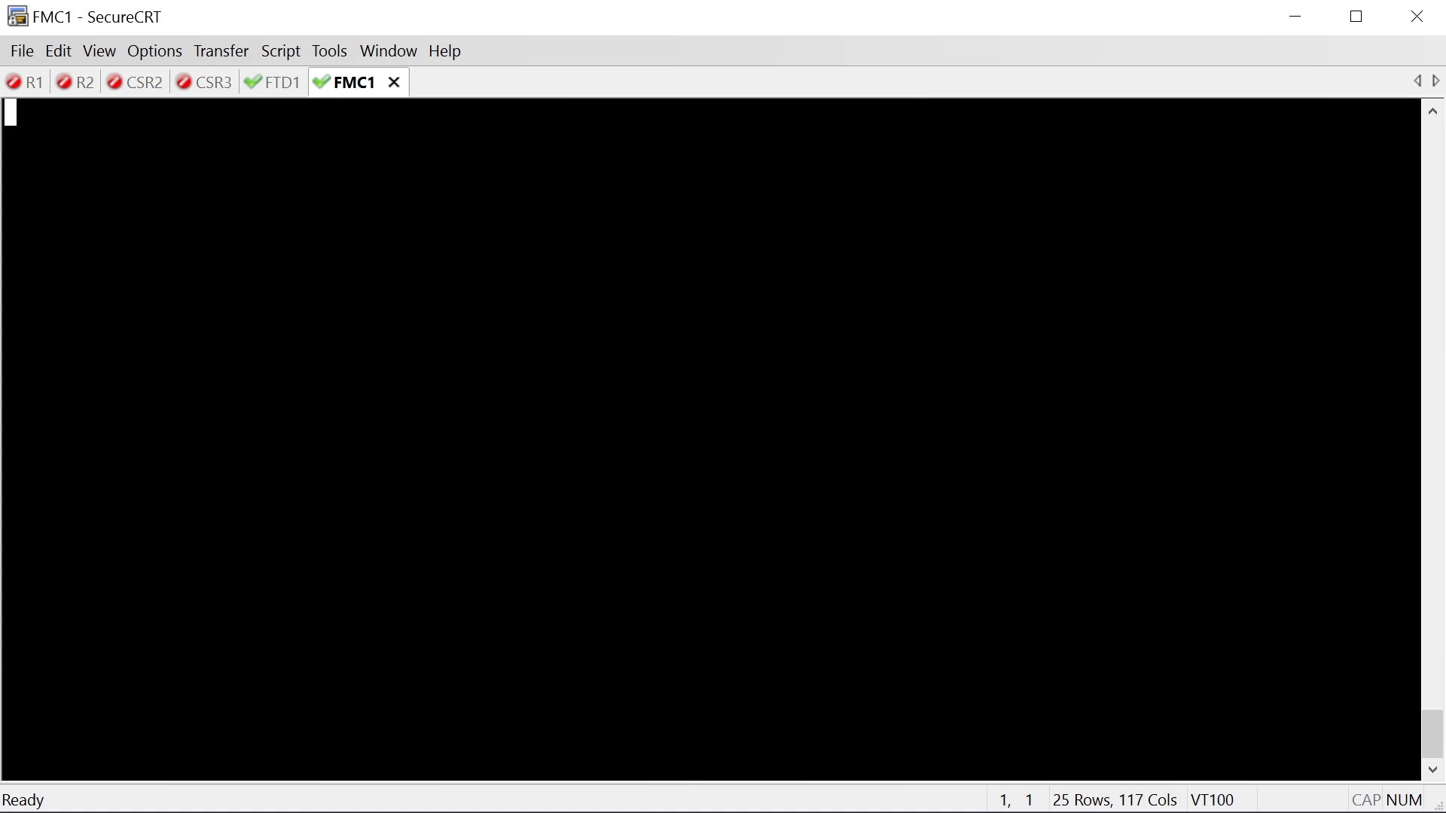
key("Return")
type("•")
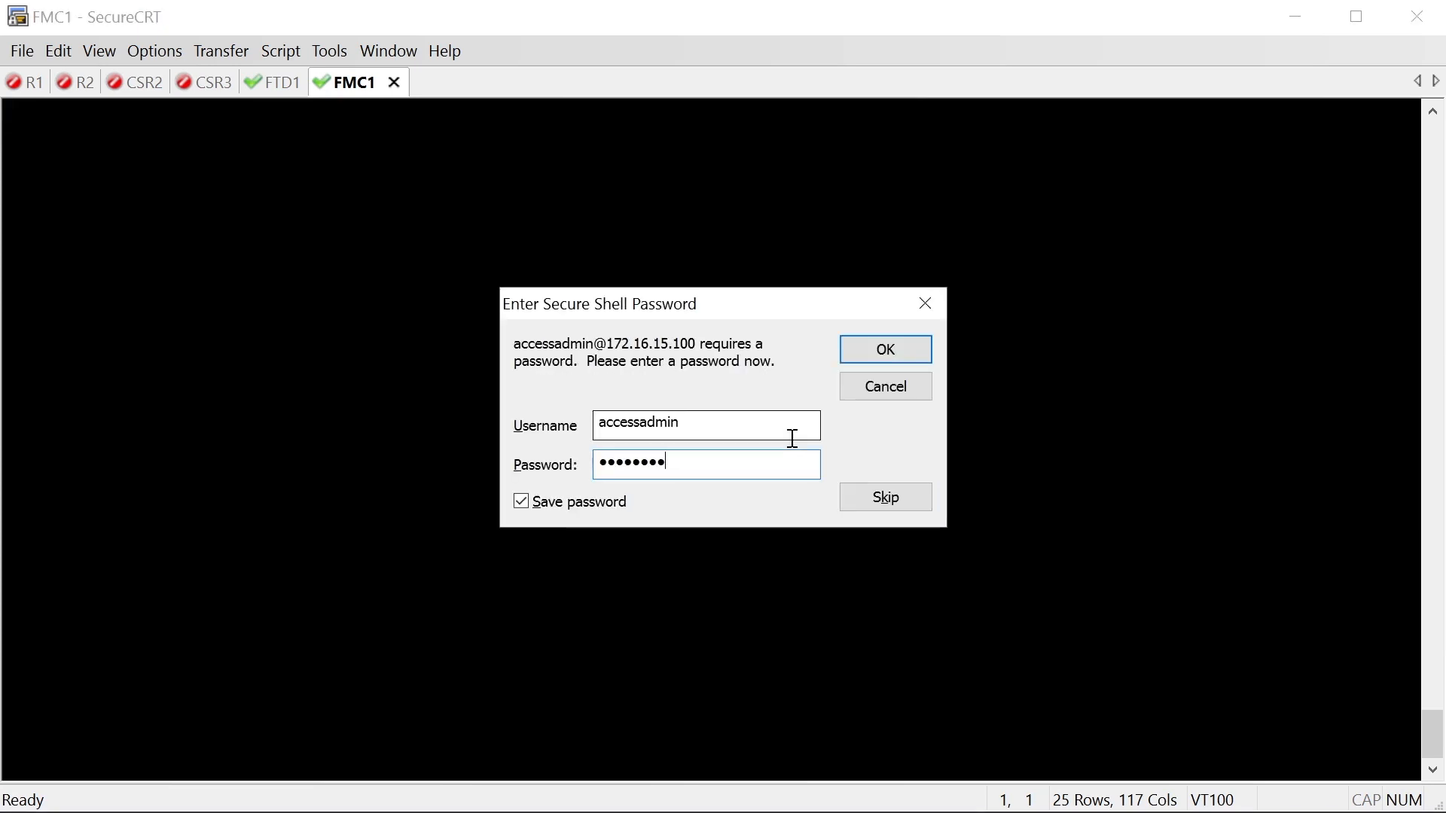
left_click(574, 503)
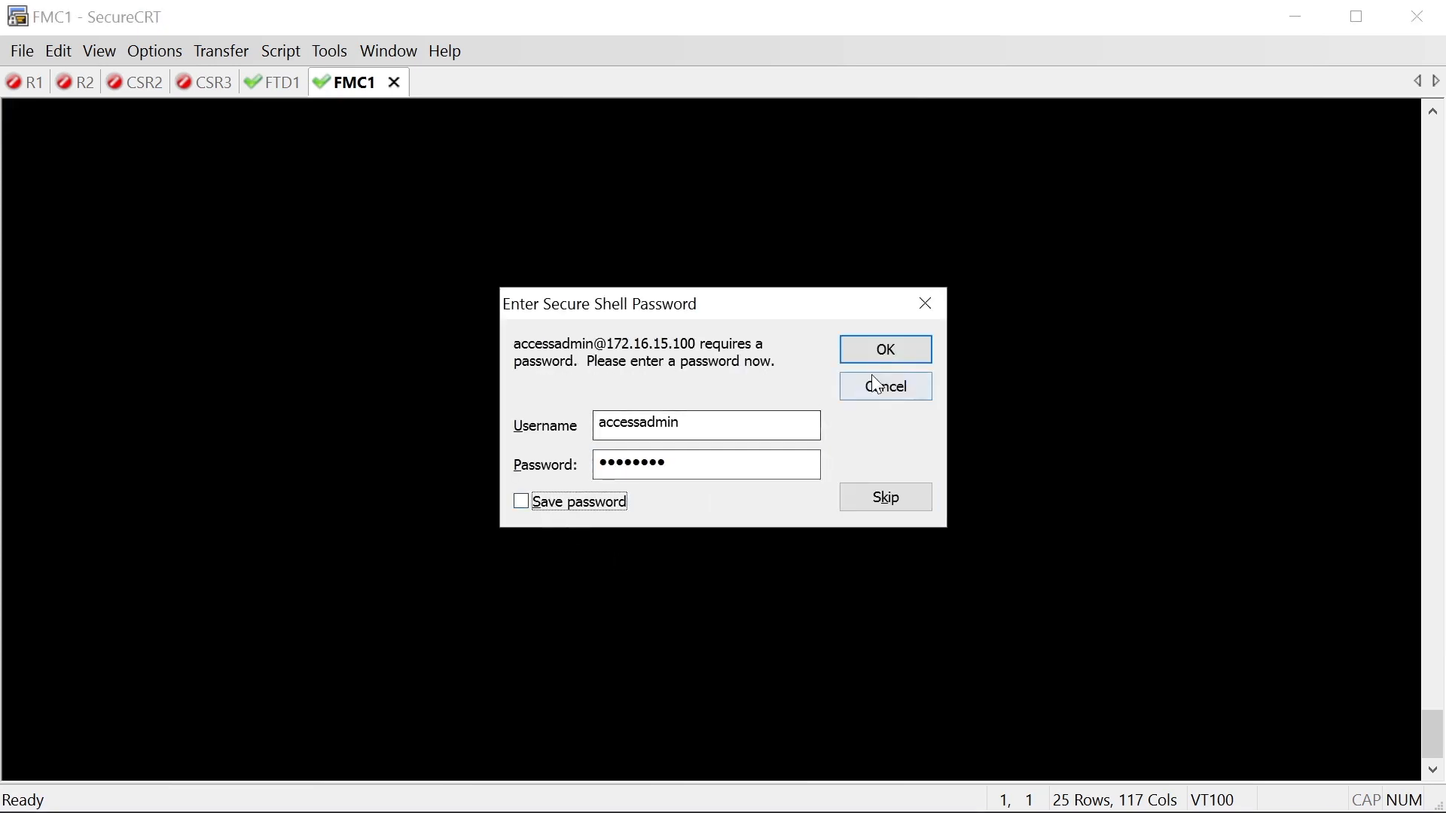
left_click(896, 358)
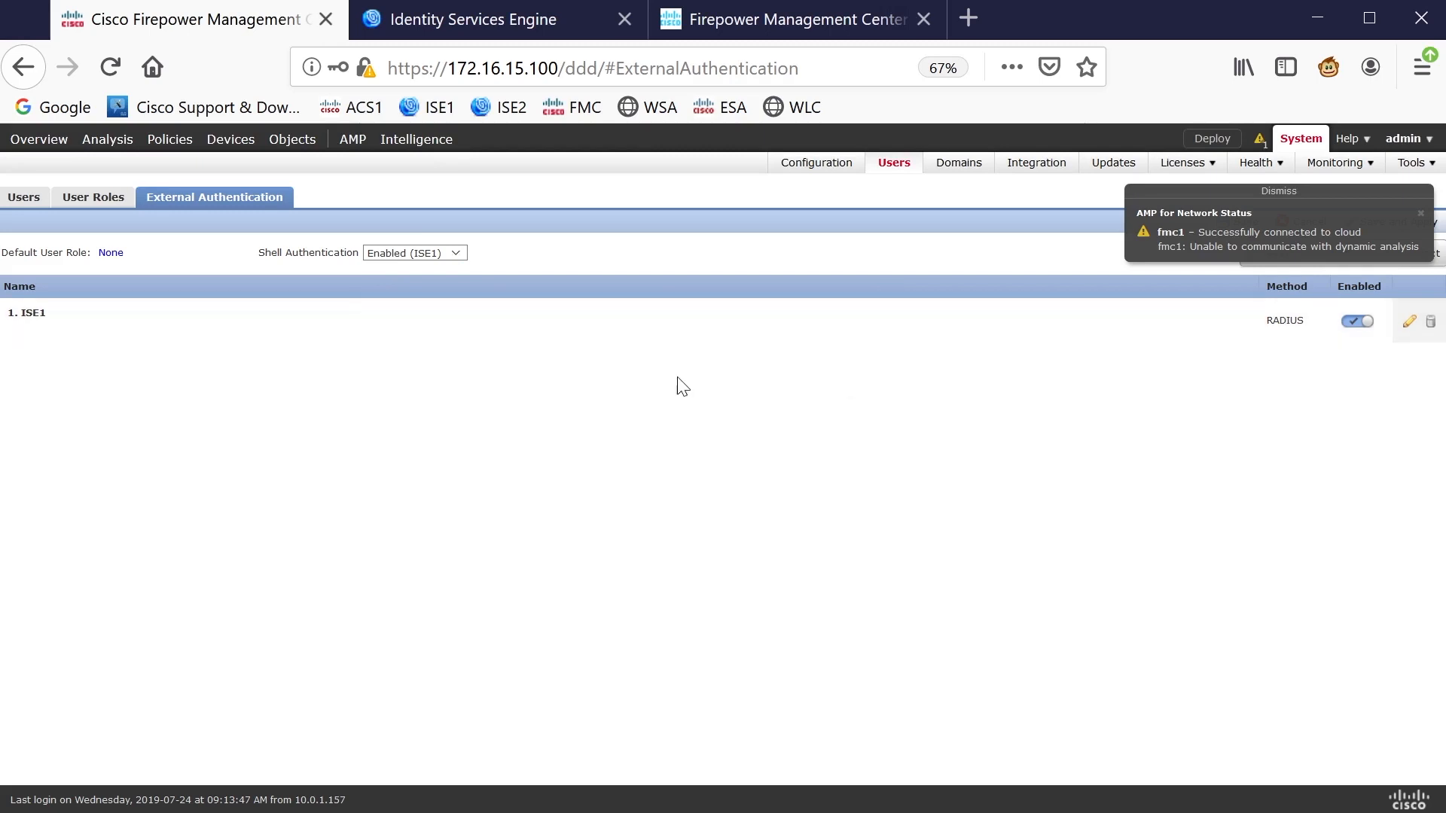
Clear accessadmin from ISE1's Access Admin field, save the object, and apply the changes
left_click(1410, 322)
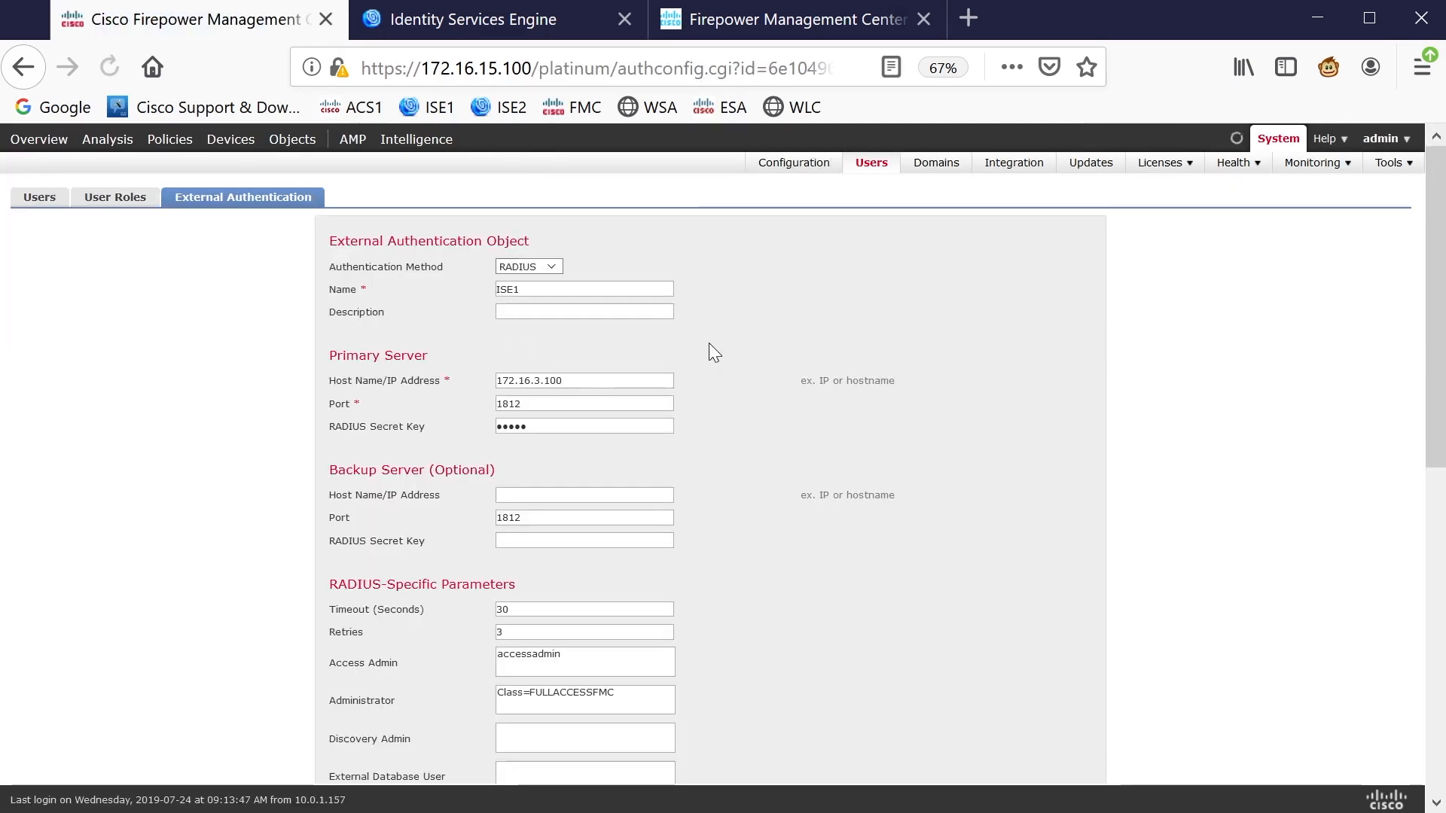
scroll(708, 345, "down", 7)
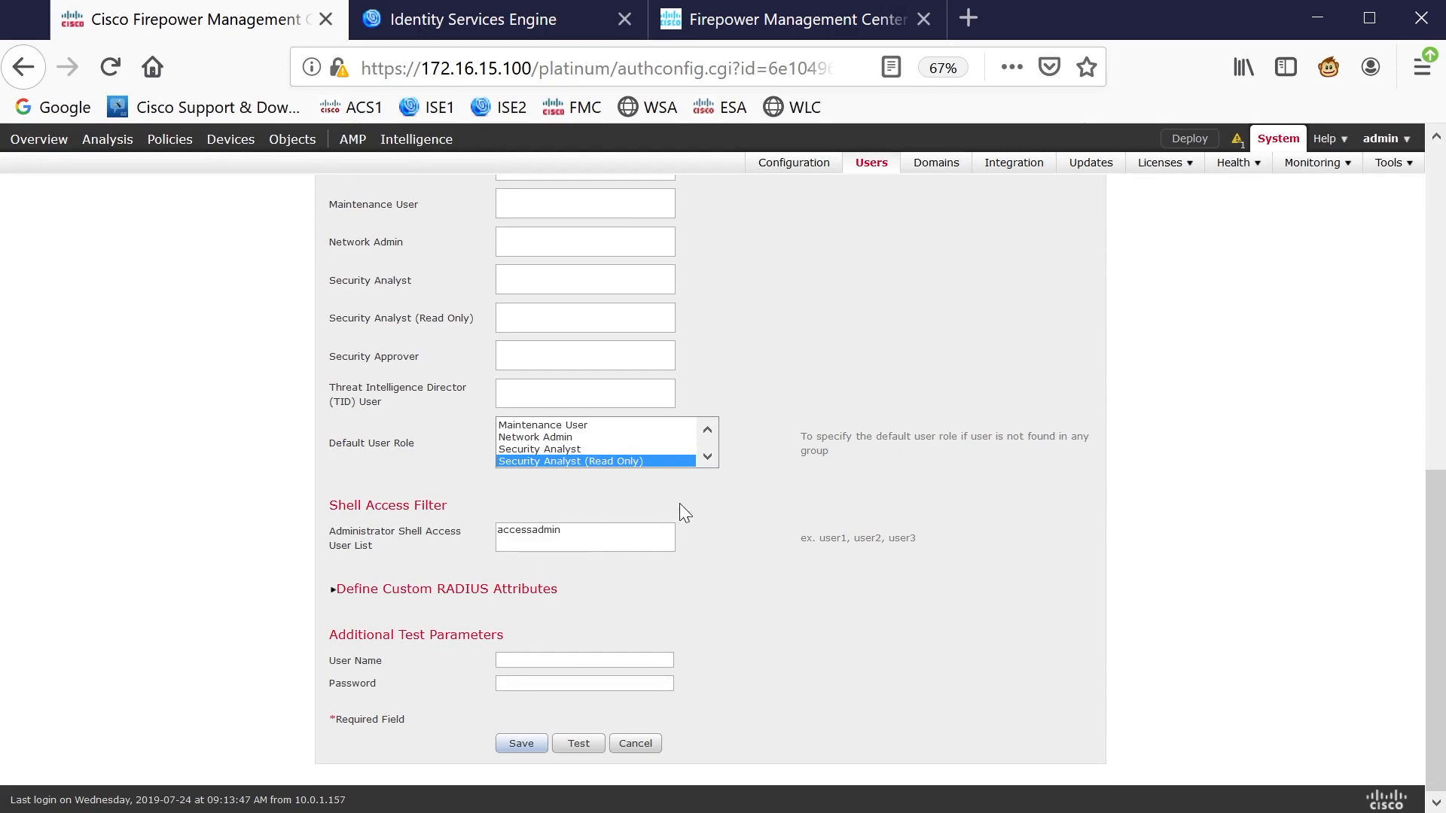
type(",")
scroll(740, 408, "up", 6)
left_click_drag(610, 481, 477, 454)
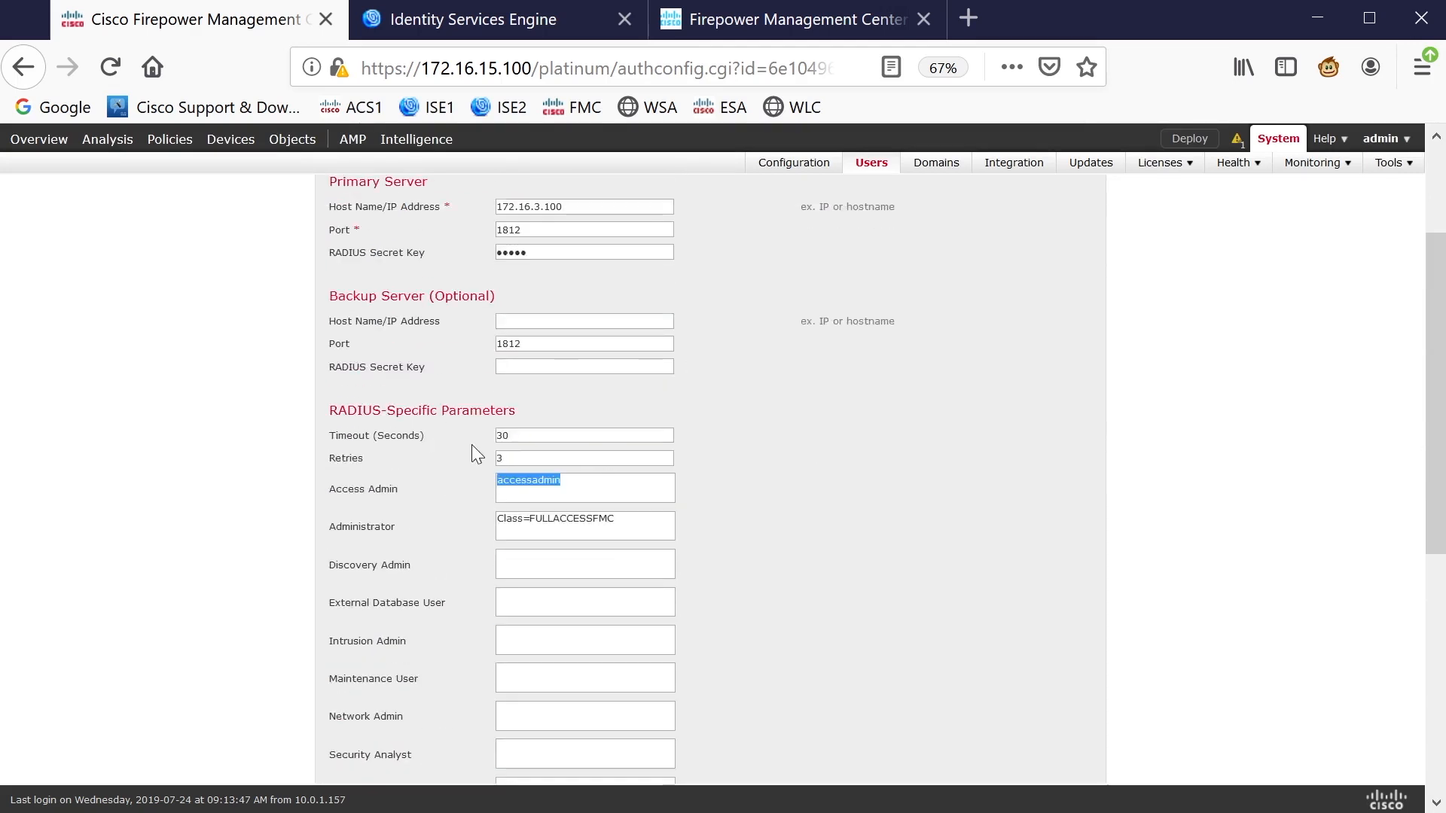
key("BackSpace")
scroll(1023, 291, "down", 6)
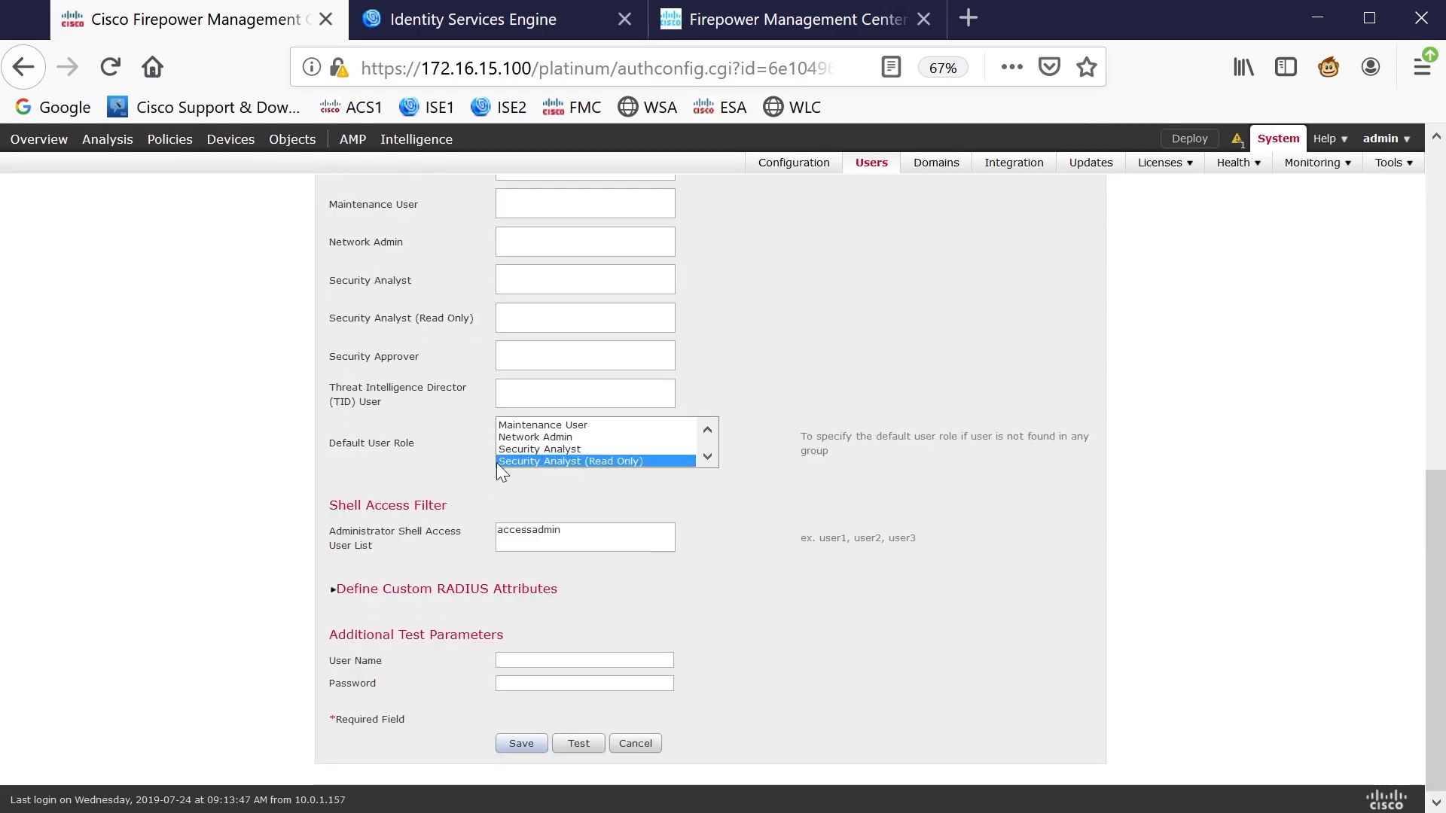
left_click(525, 745)
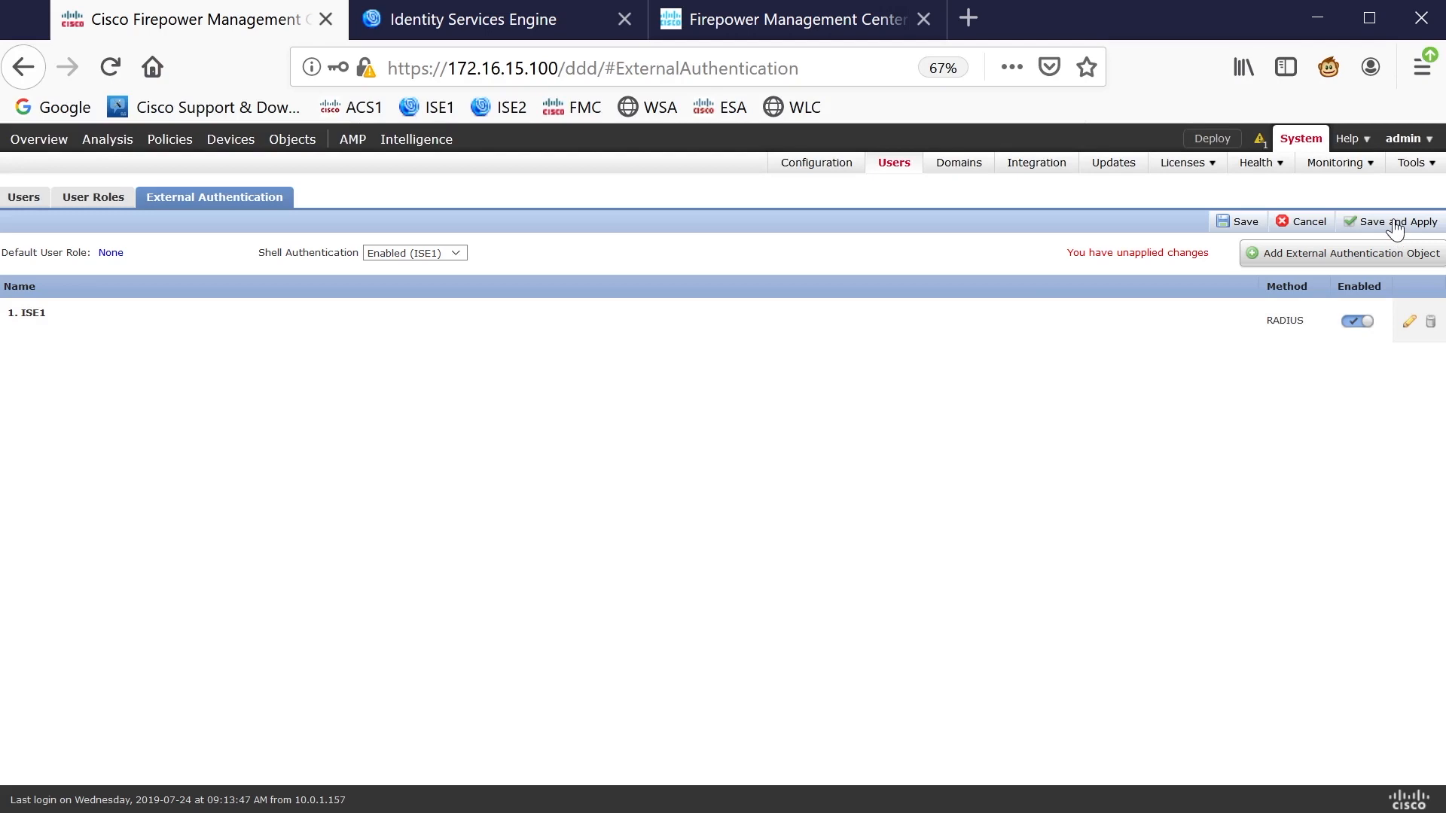
left_click(1396, 222)
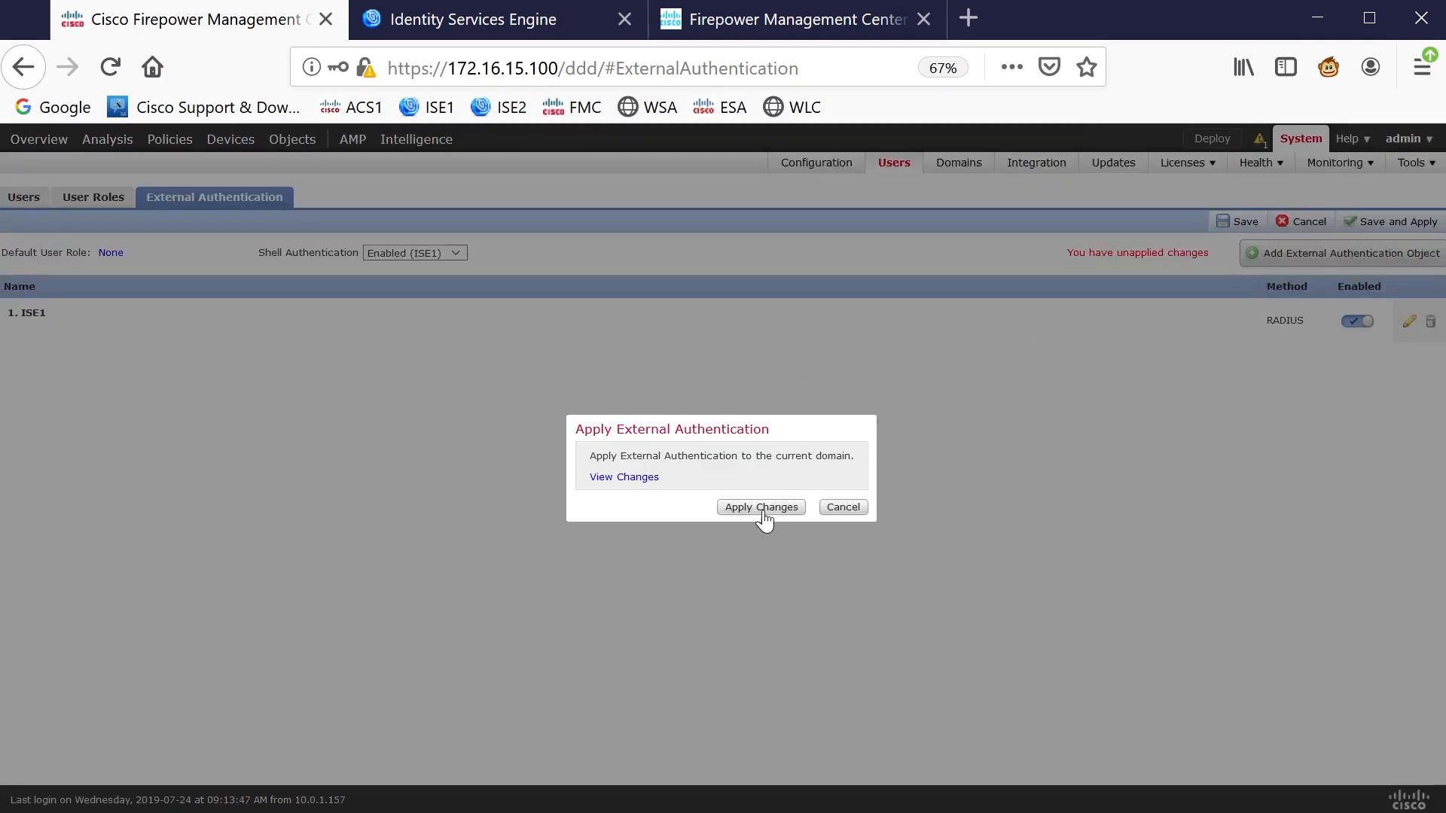
left_click(764, 508)
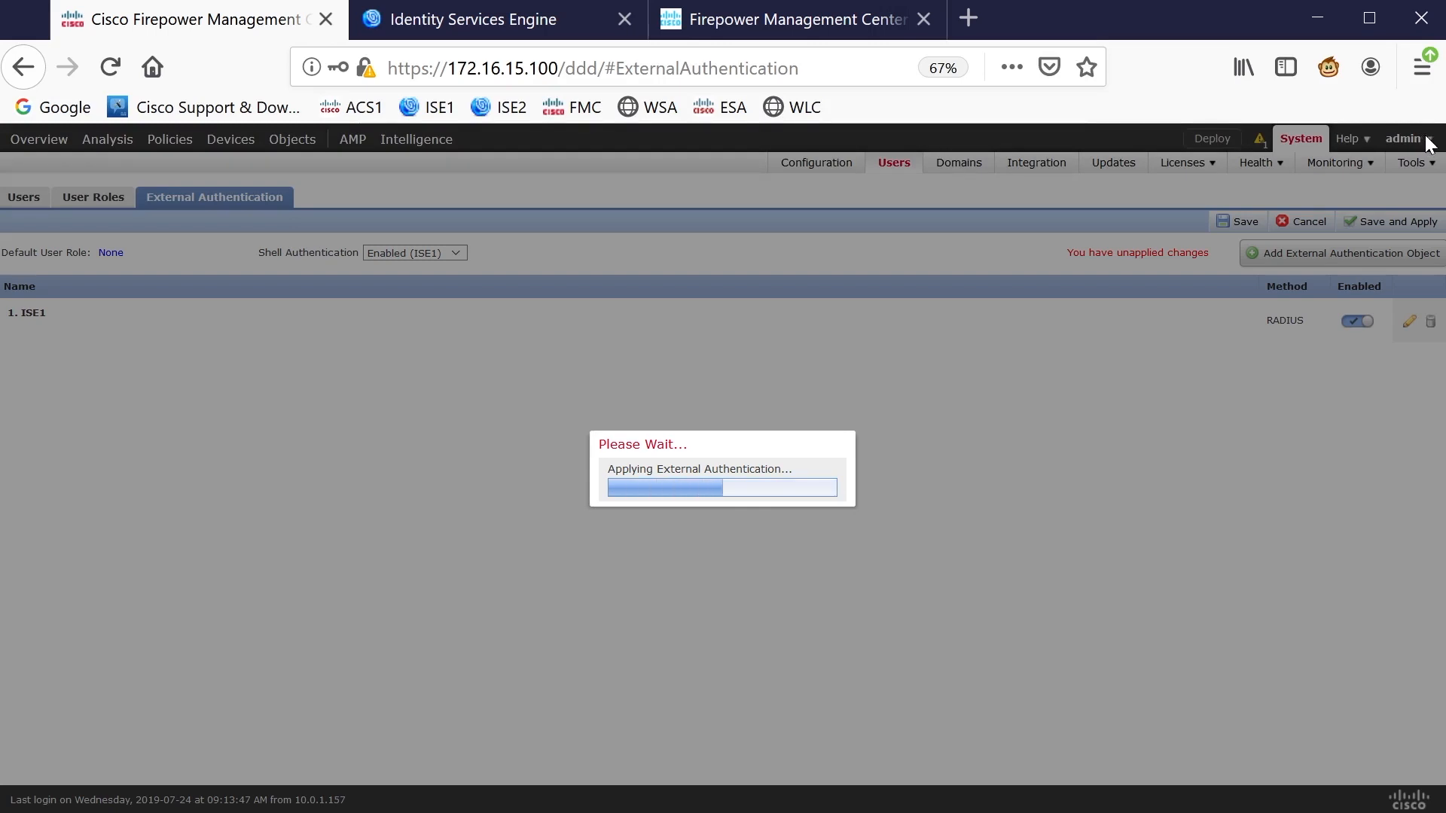
Log out of the admin session and sign in as accessadmin with its password
mouse_move(1423, 135)
left_click(1364, 189)
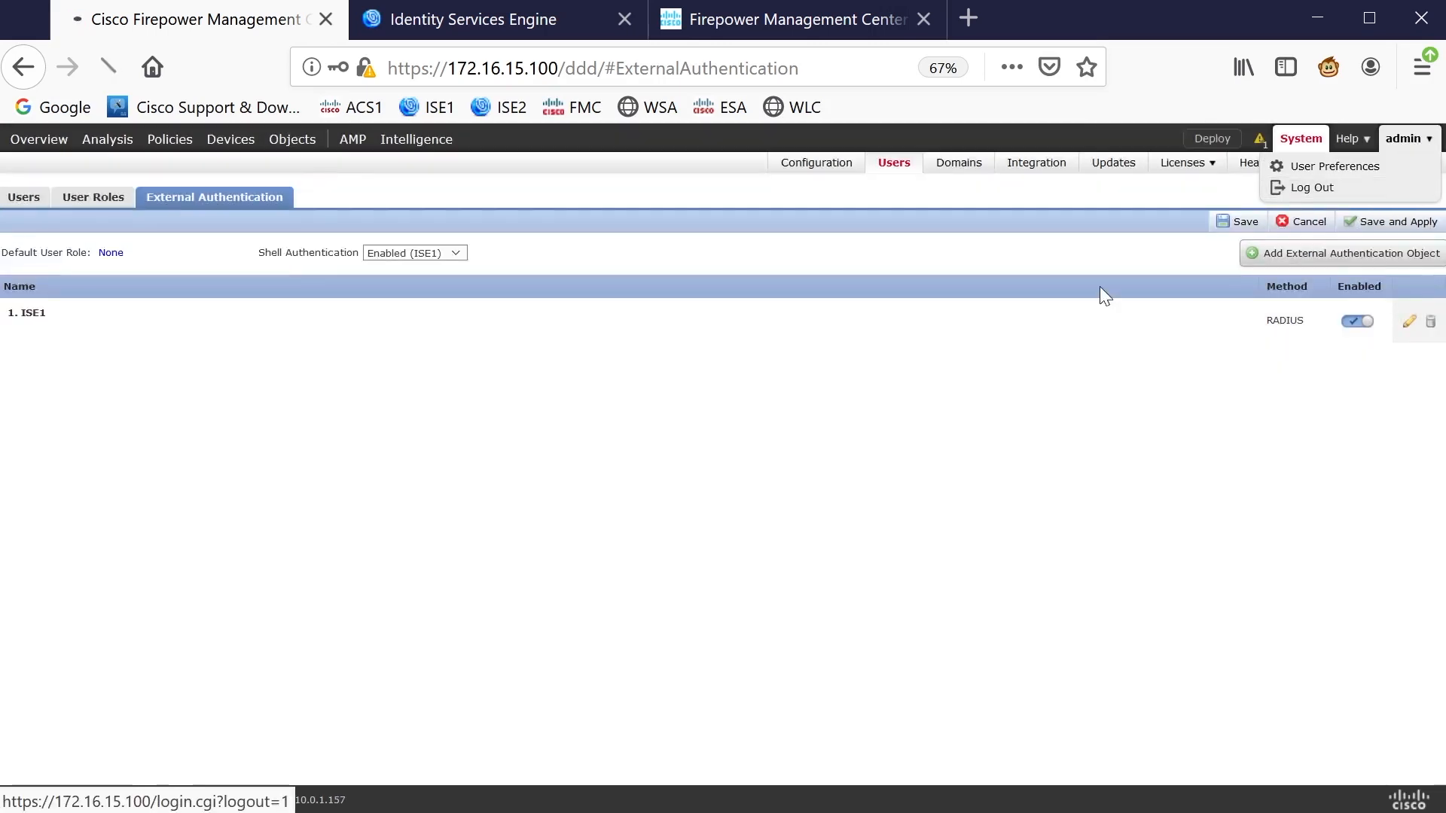
type("accessadmin")
key("Tab")
type("••••••••")
key("Return")
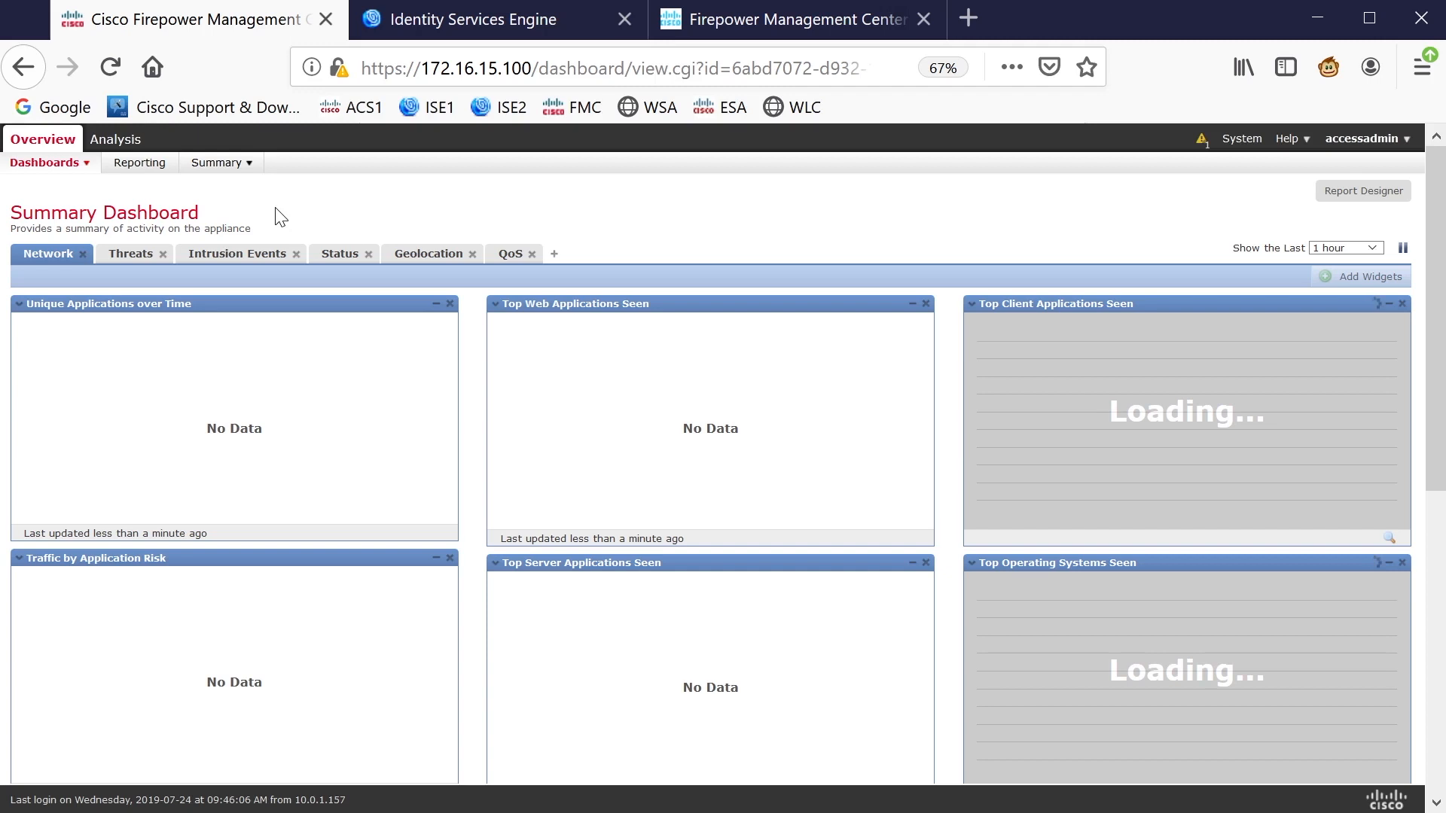
Review the Analysis and System menus available to accessadmin on the Summary Dashboard
mouse_move(122, 145)
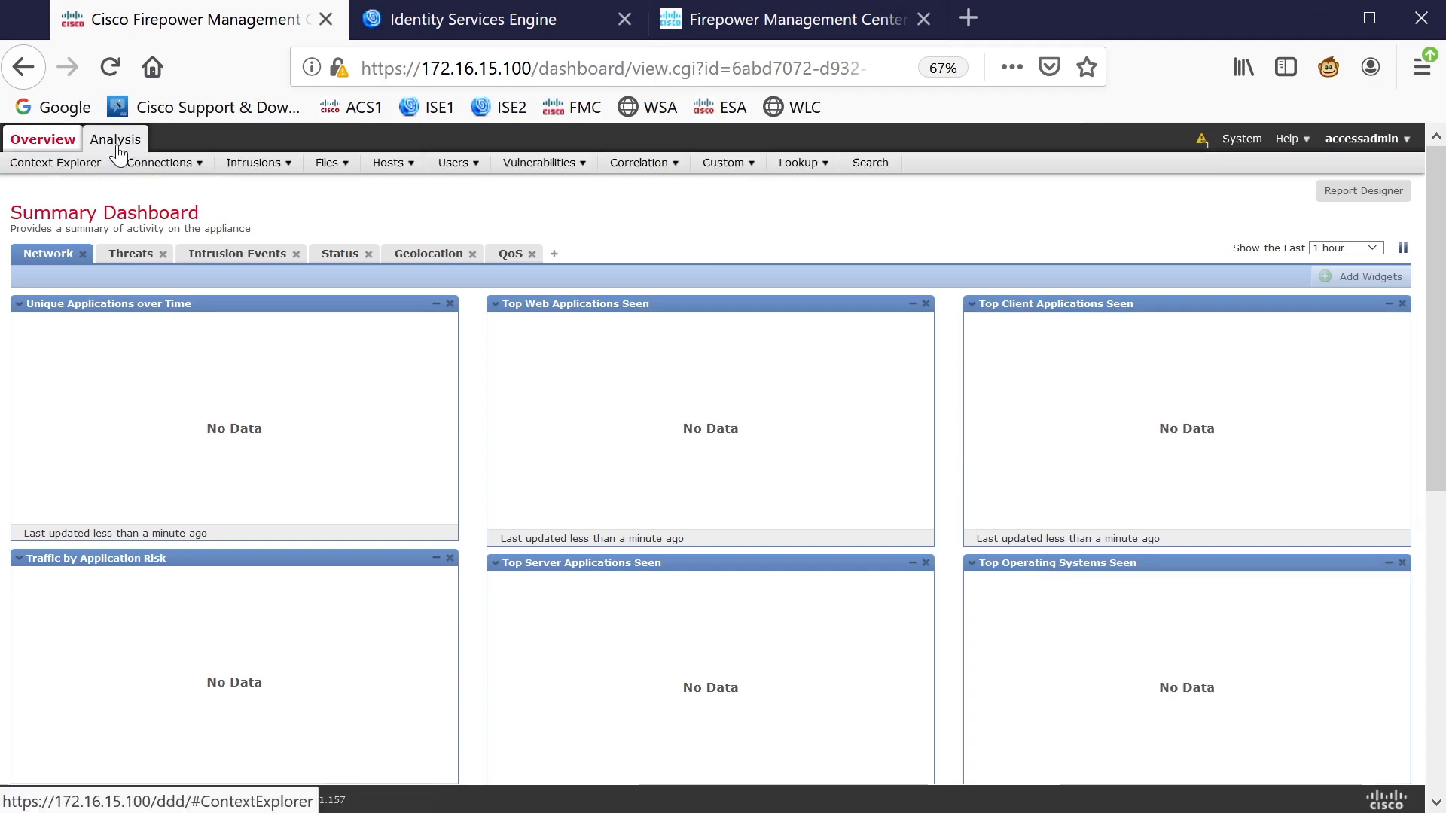
mouse_move(1243, 147)
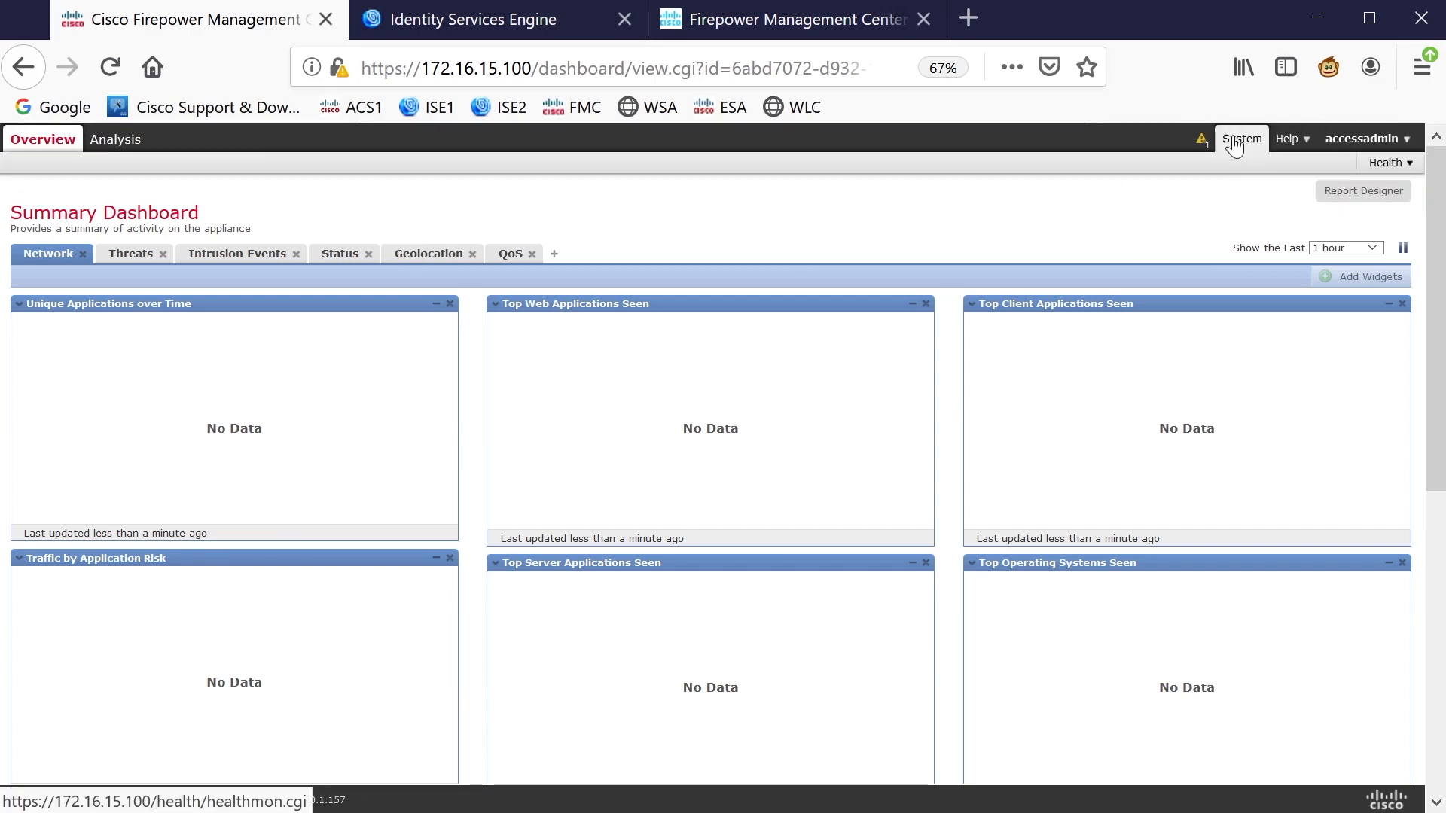
mouse_move(1396, 167)
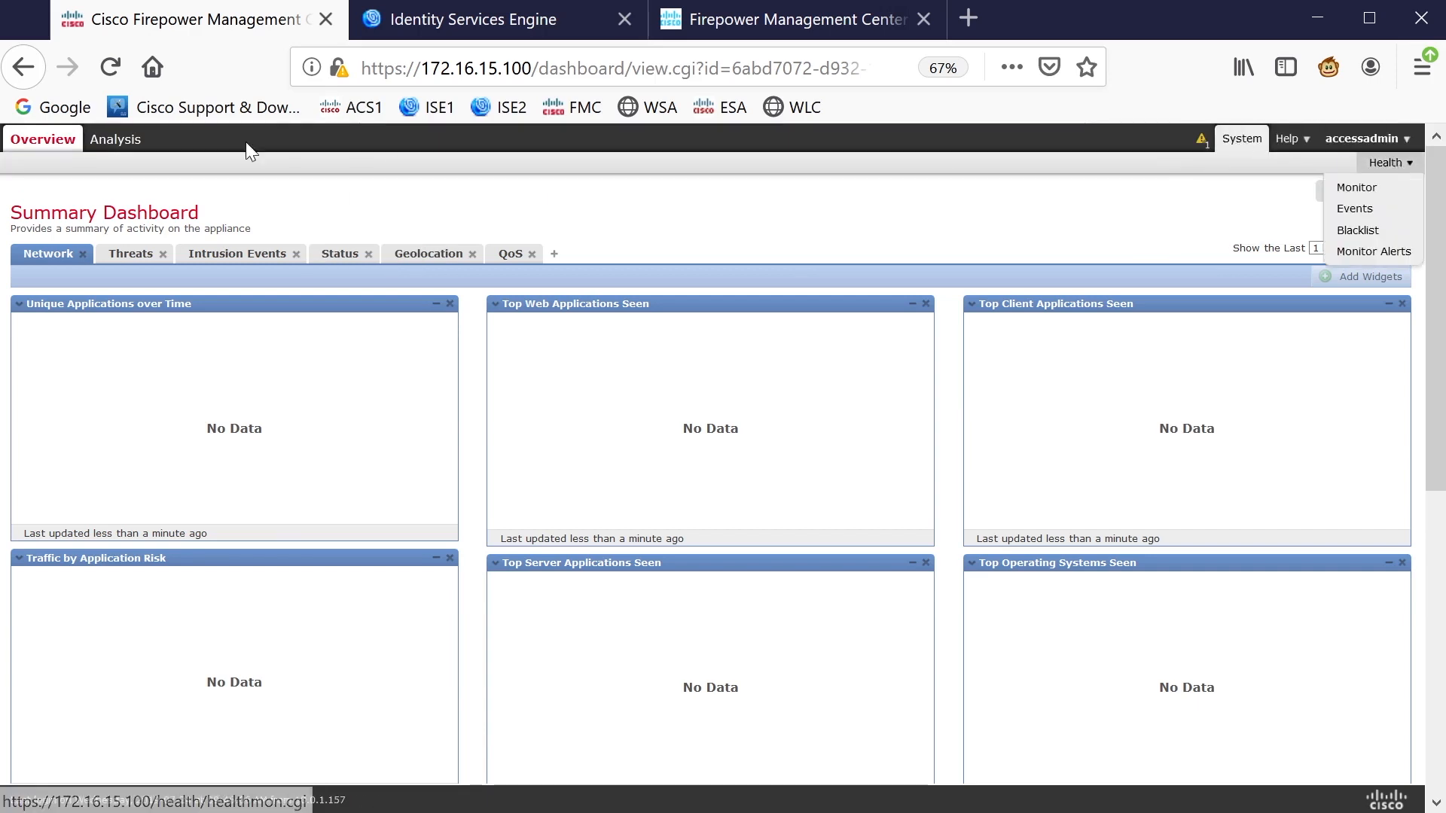